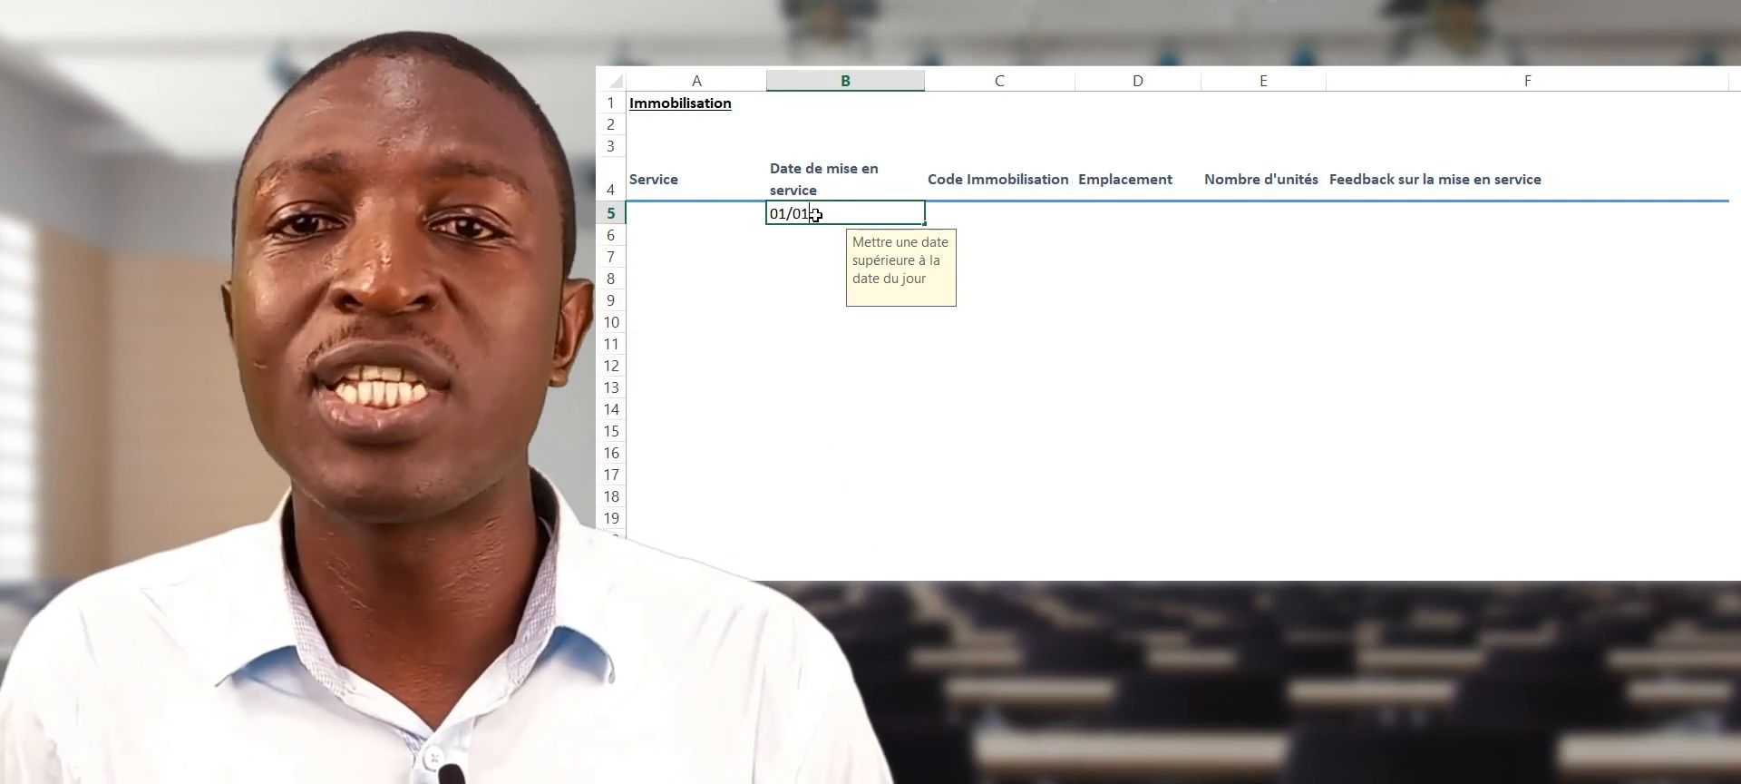
# - Try to enter 01/01/19 as the commissioning date in cell B5
pyautogui.press('Return')
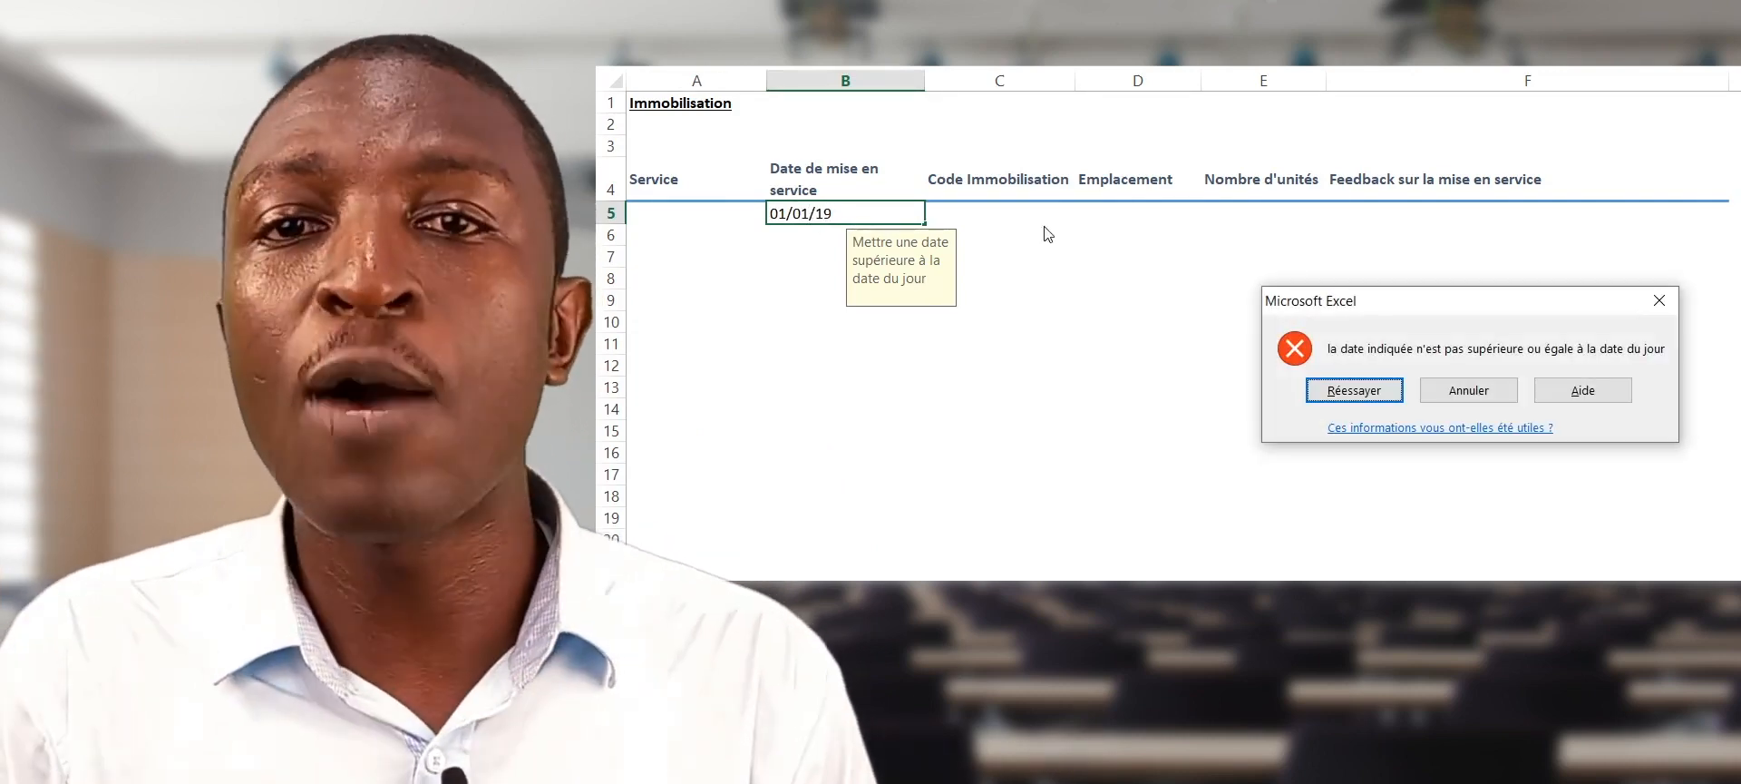
pyautogui.moveTo(1379, 299); pyautogui.dragTo(1256, 280)
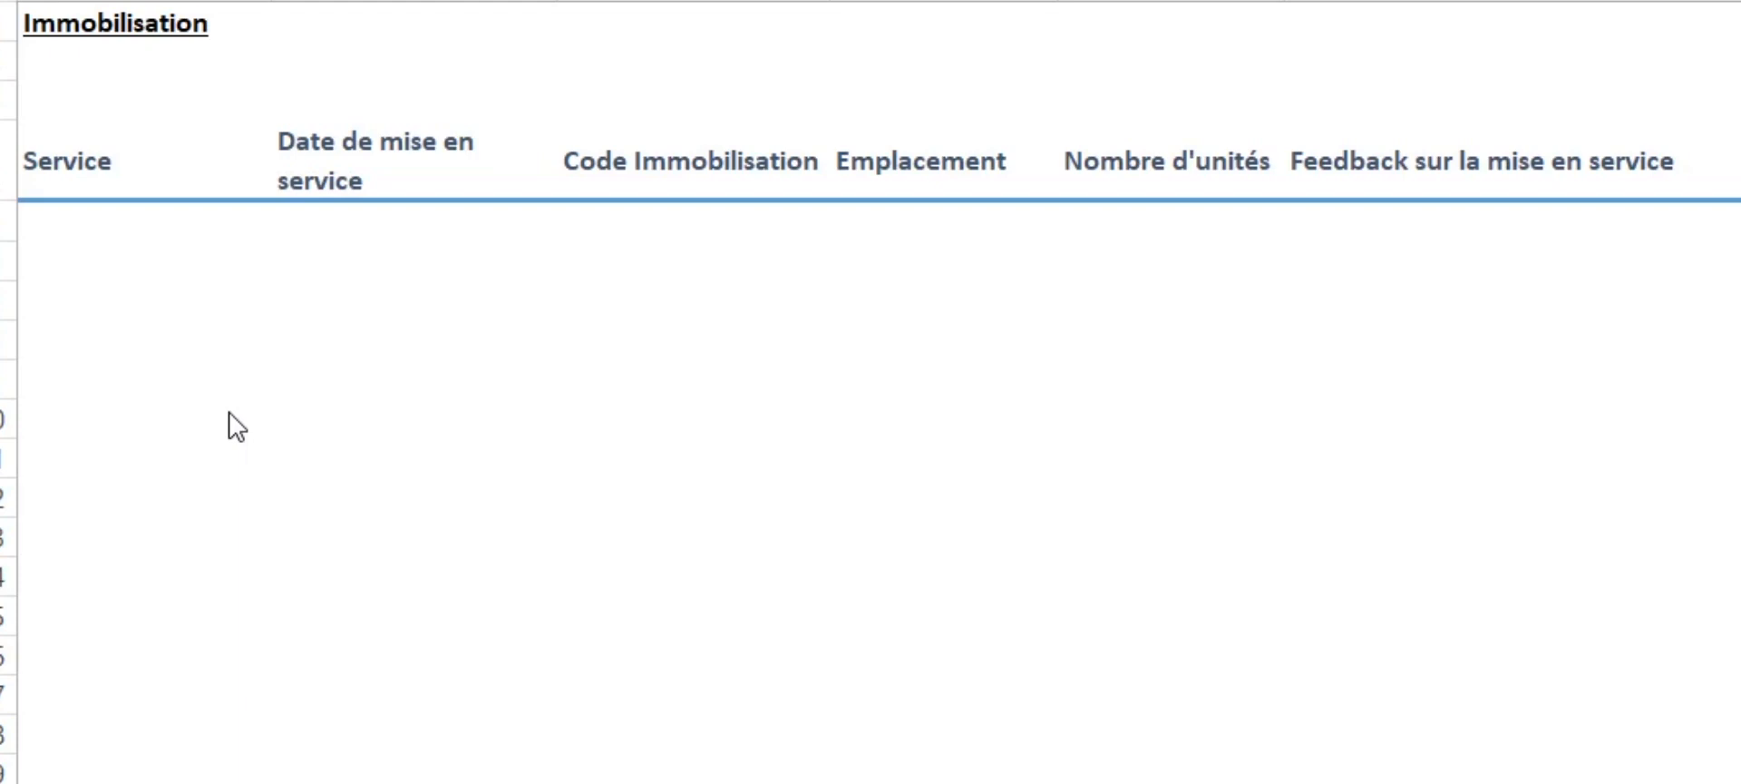
# - Examine the Immobilisation table's columns one by one, from Service to Feedback sur la mise en service
pyautogui.moveTo(113, 167)
pyautogui.mouseDown()
pyautogui.moveTo(1276, 308)
pyautogui.moveTo(1542, 451)
pyautogui.moveTo(1427, 451)
pyautogui.mouseUp()
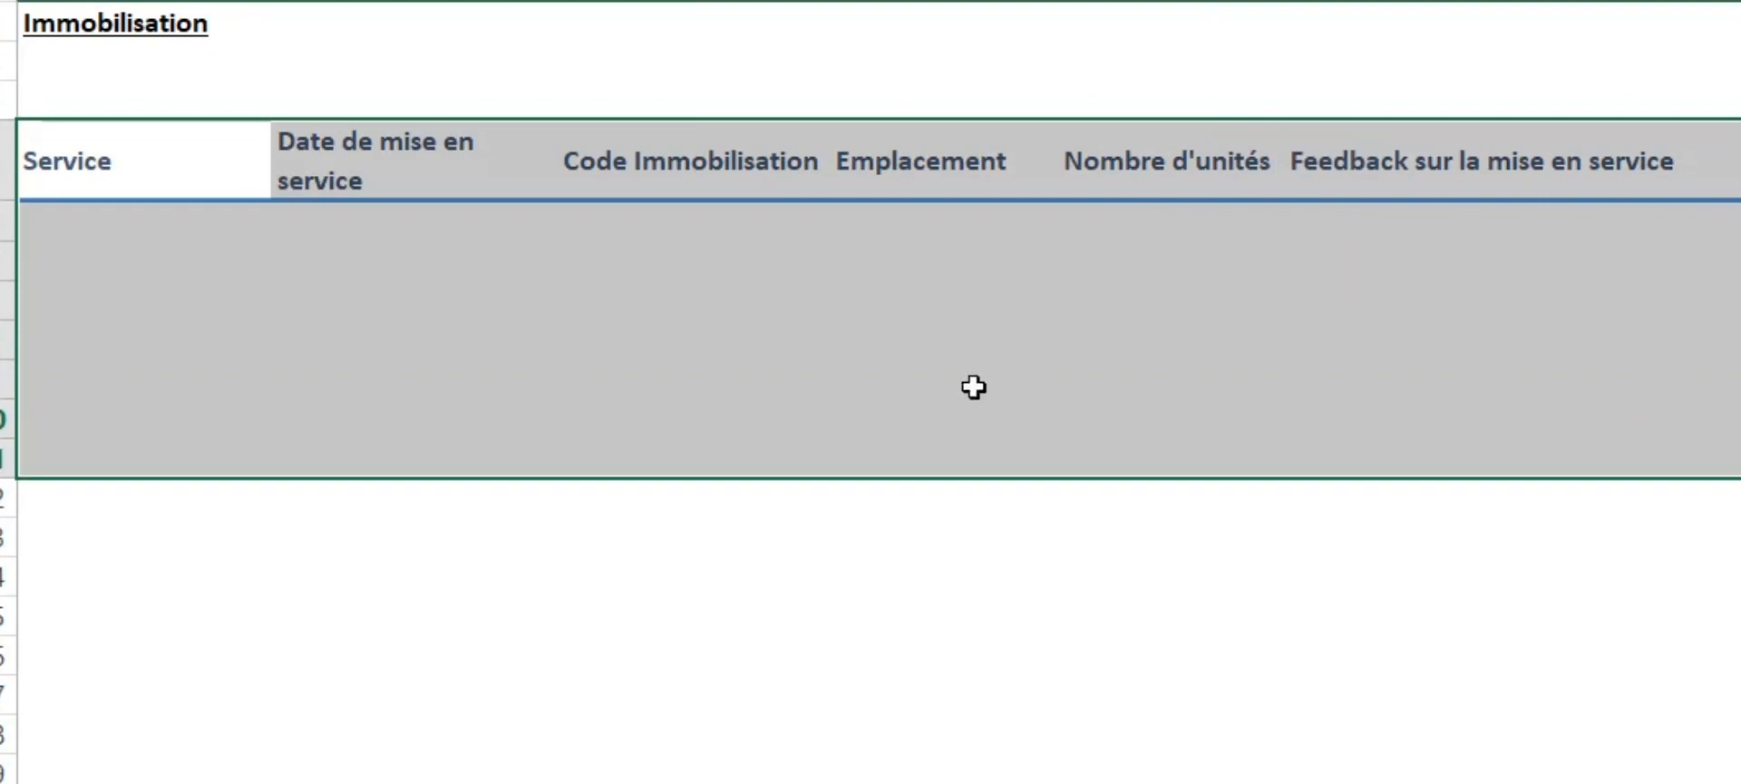
pyautogui.moveTo(107, 181); pyautogui.dragTo(85, 280)
pyautogui.moveTo(402, 156); pyautogui.dragTo(451, 242)
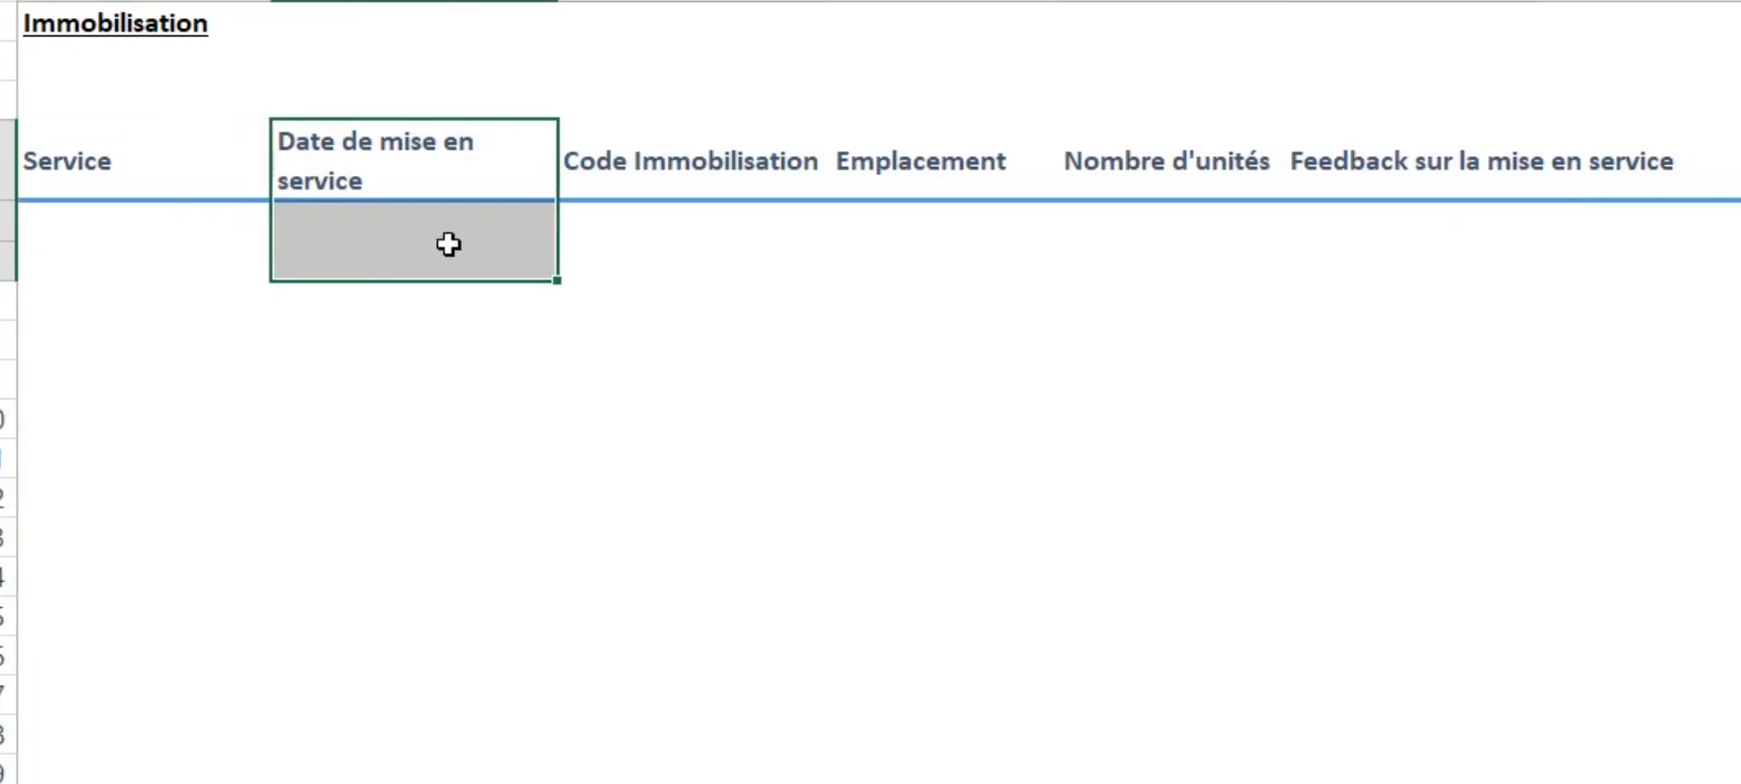
pyautogui.moveTo(704, 182); pyautogui.dragTo(739, 205)
pyautogui.moveTo(928, 180); pyautogui.dragTo(968, 215)
pyautogui.moveTo(1203, 191); pyautogui.dragTo(1200, 229)
pyautogui.moveTo(1442, 193); pyautogui.dragTo(1443, 234)
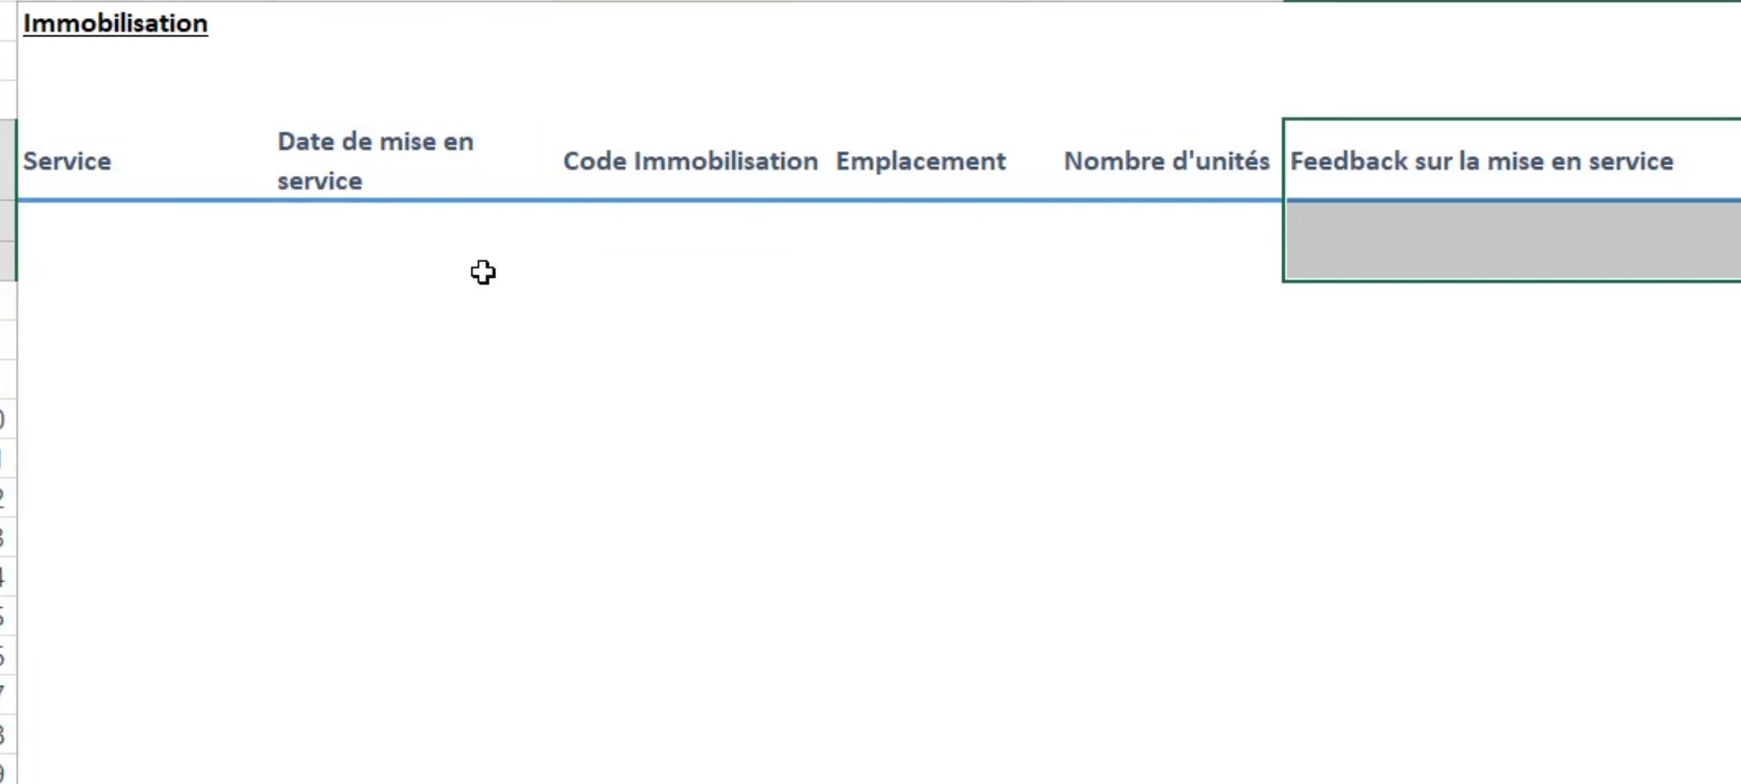
# - Open data validation for the first cell under Service (A5) and allow only values from a list (Liste)
pyautogui.click(122, 223)
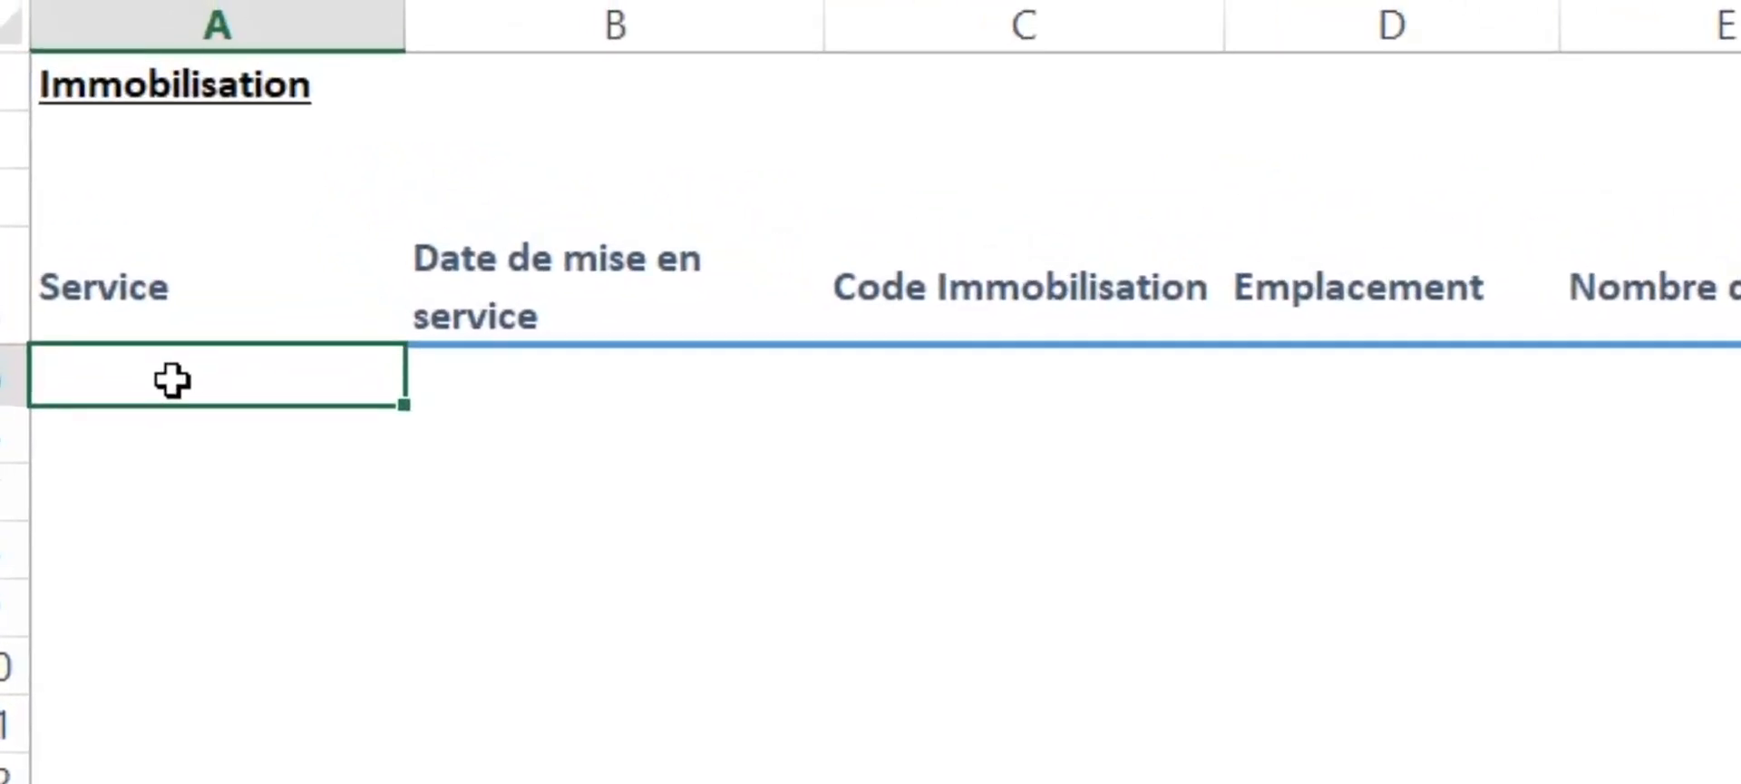
pyautogui.click(57, 89)
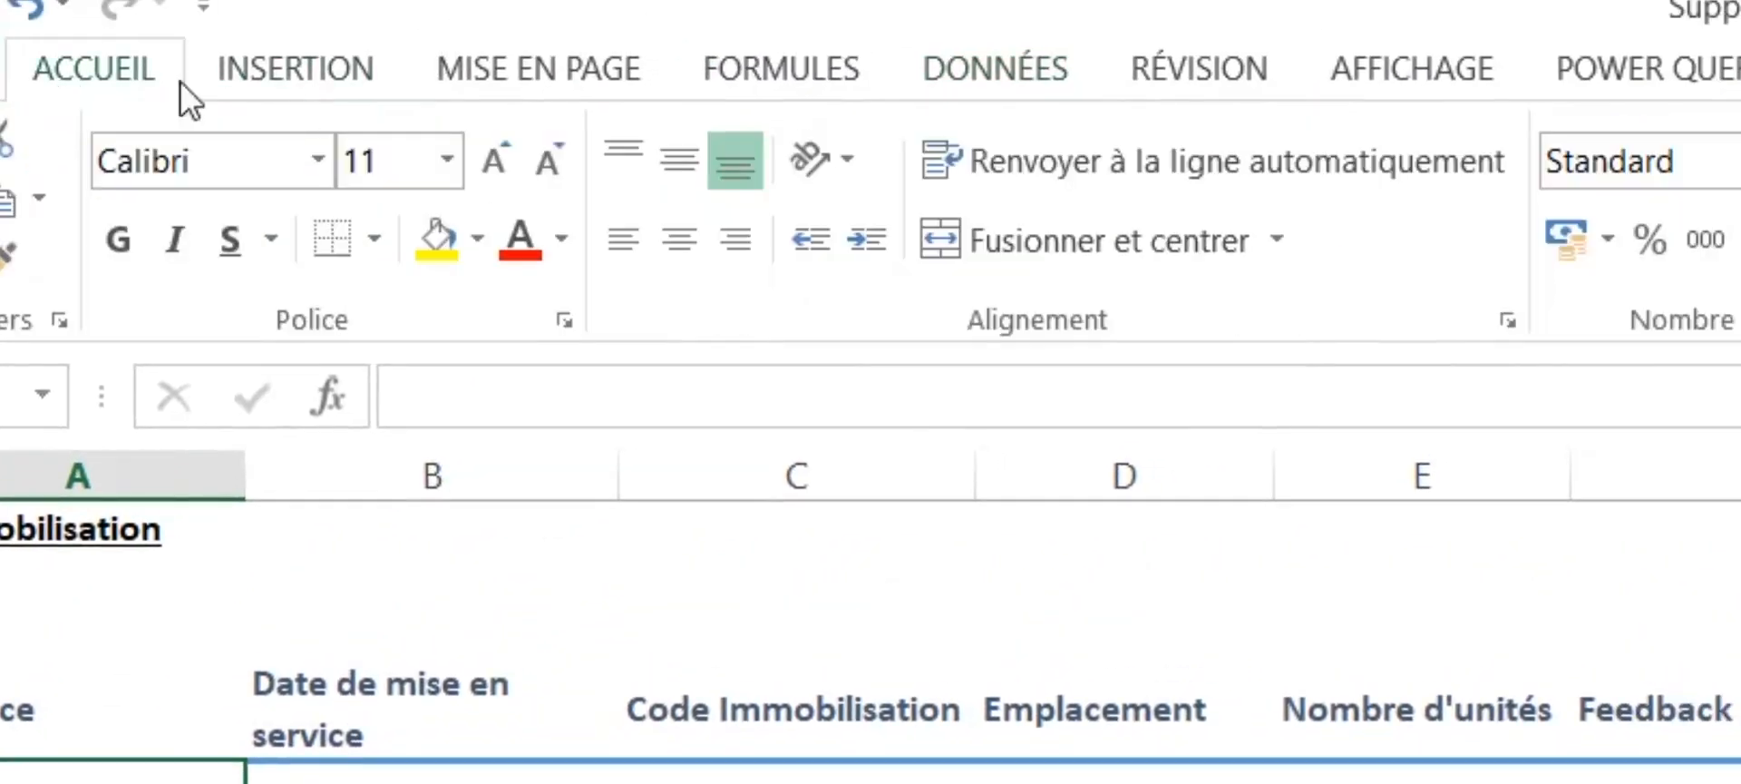
pyautogui.click(1031, 75)
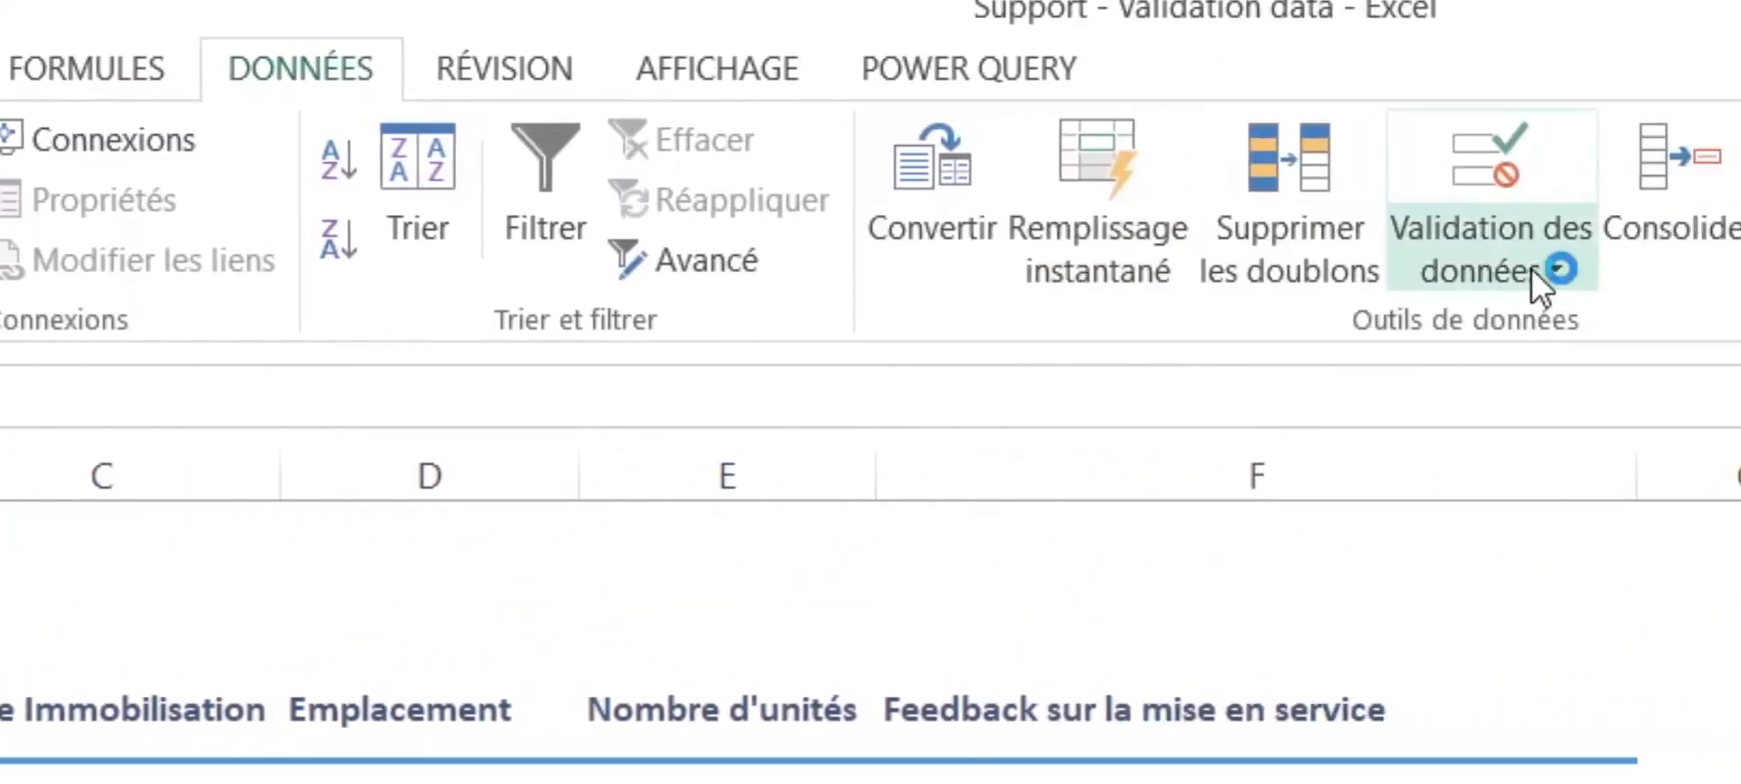
pyautogui.click(1532, 271)
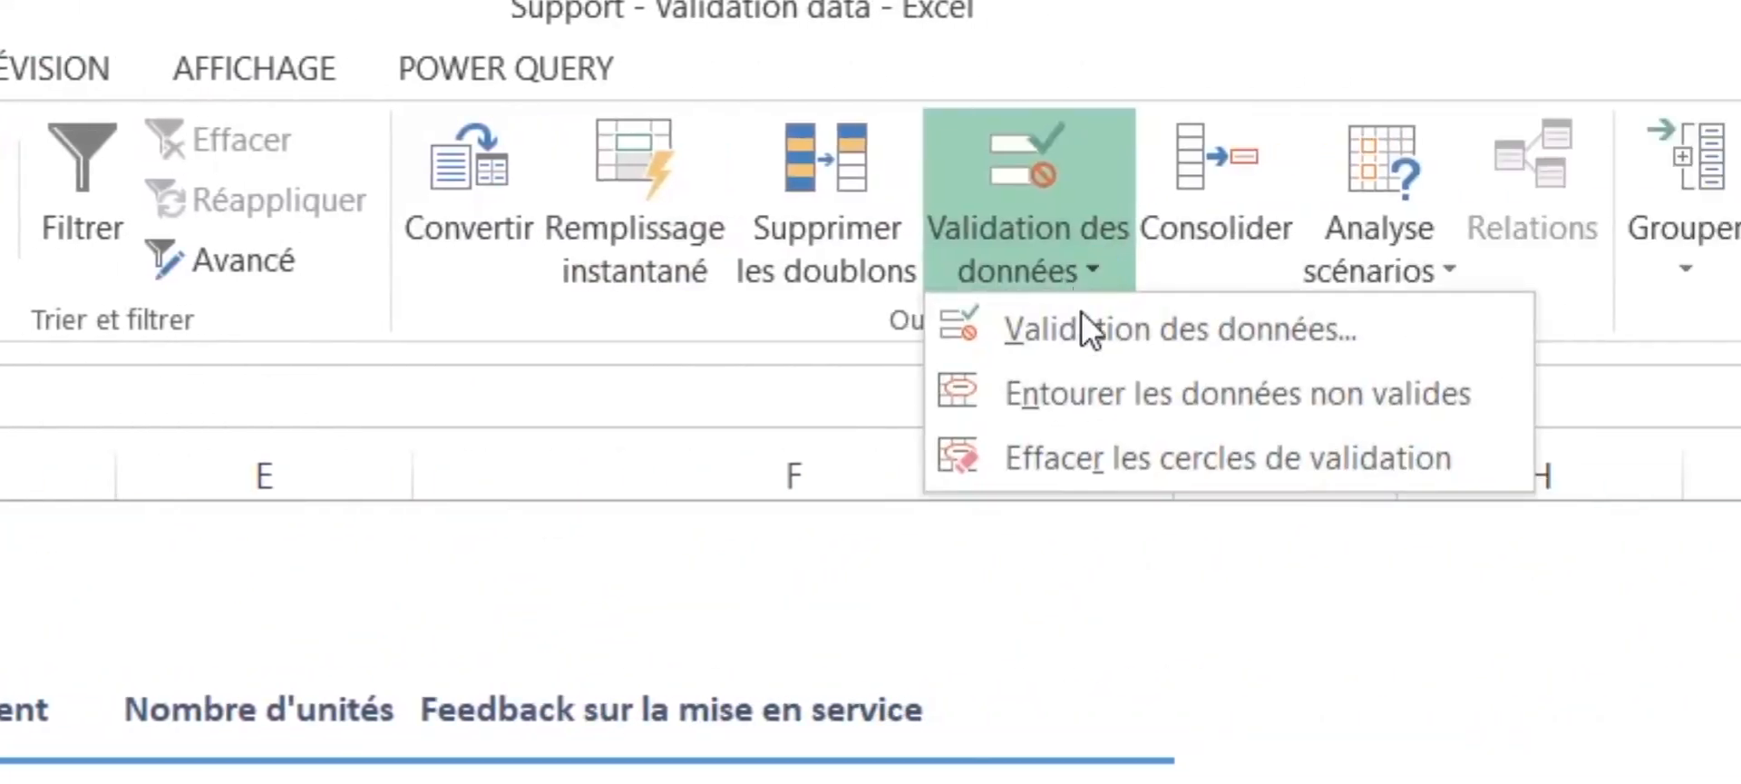
pyautogui.click(1451, 334)
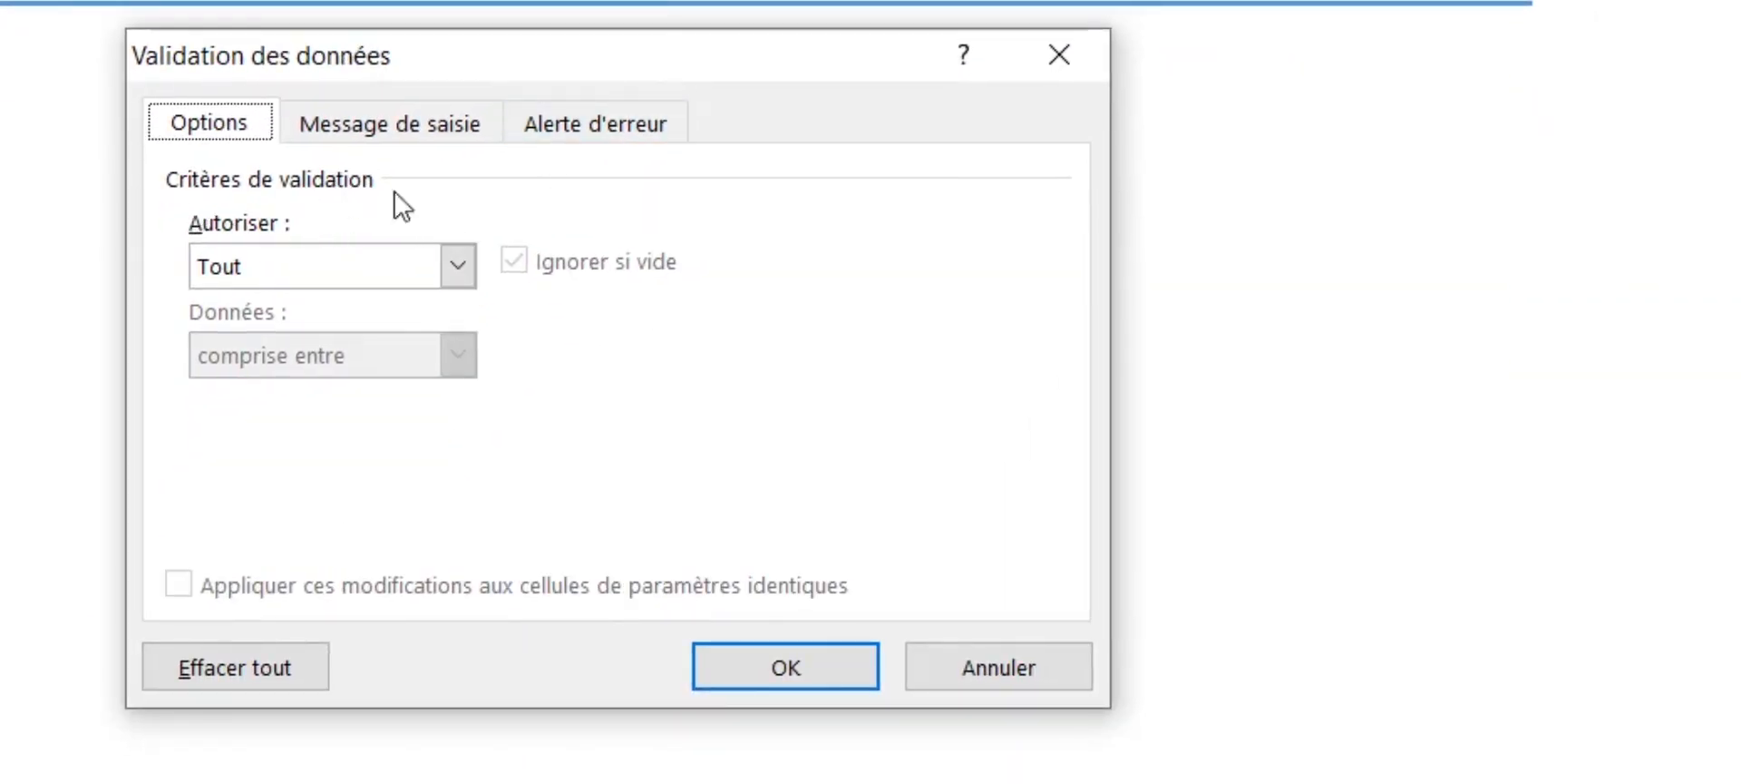
pyautogui.click(461, 276)
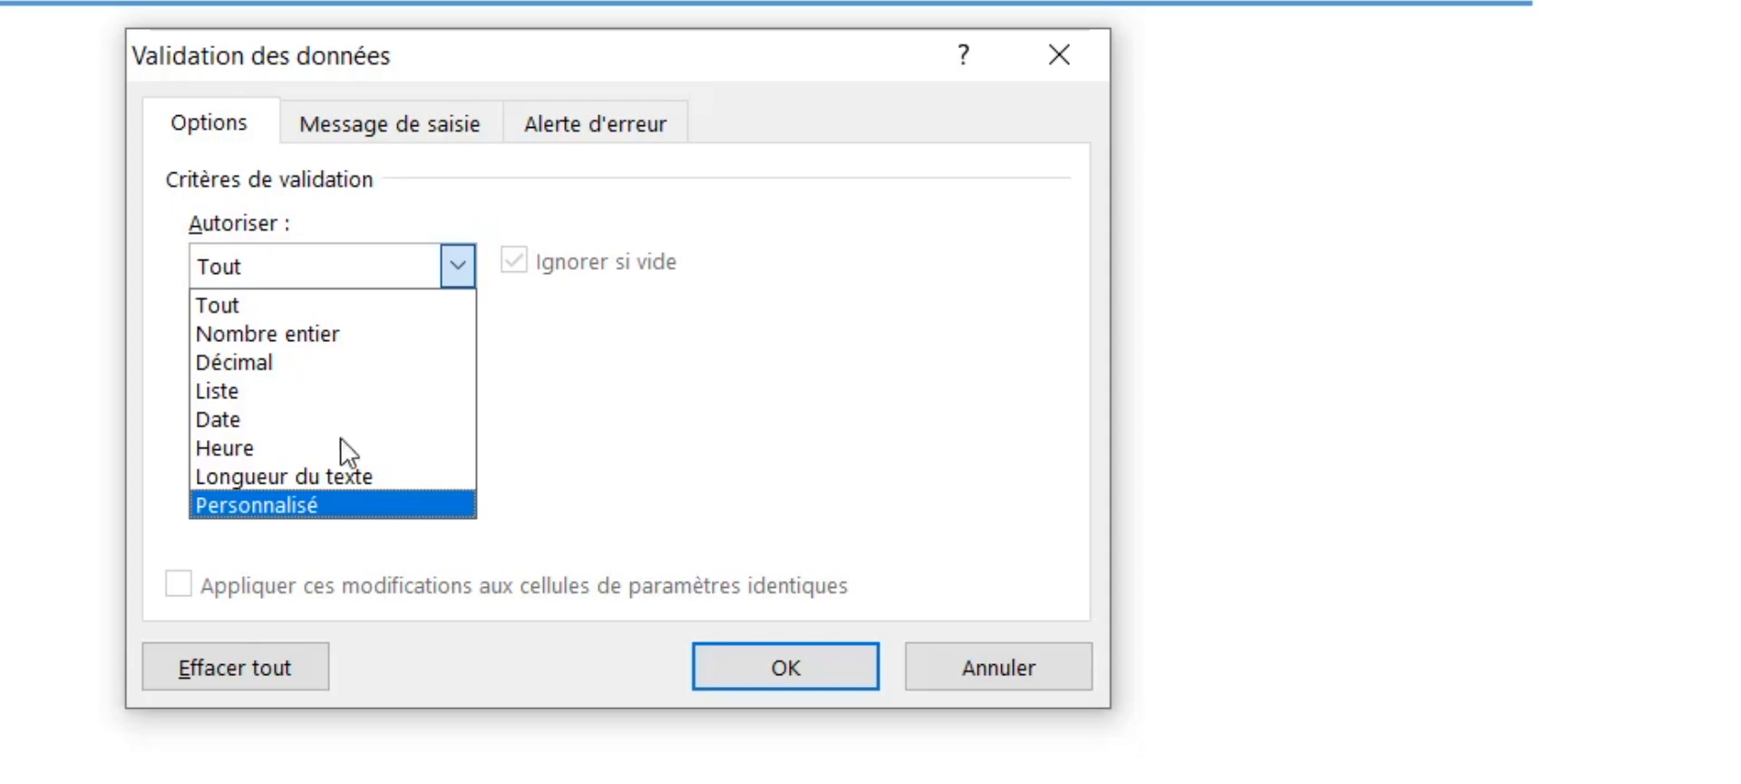
pyautogui.click(307, 393)
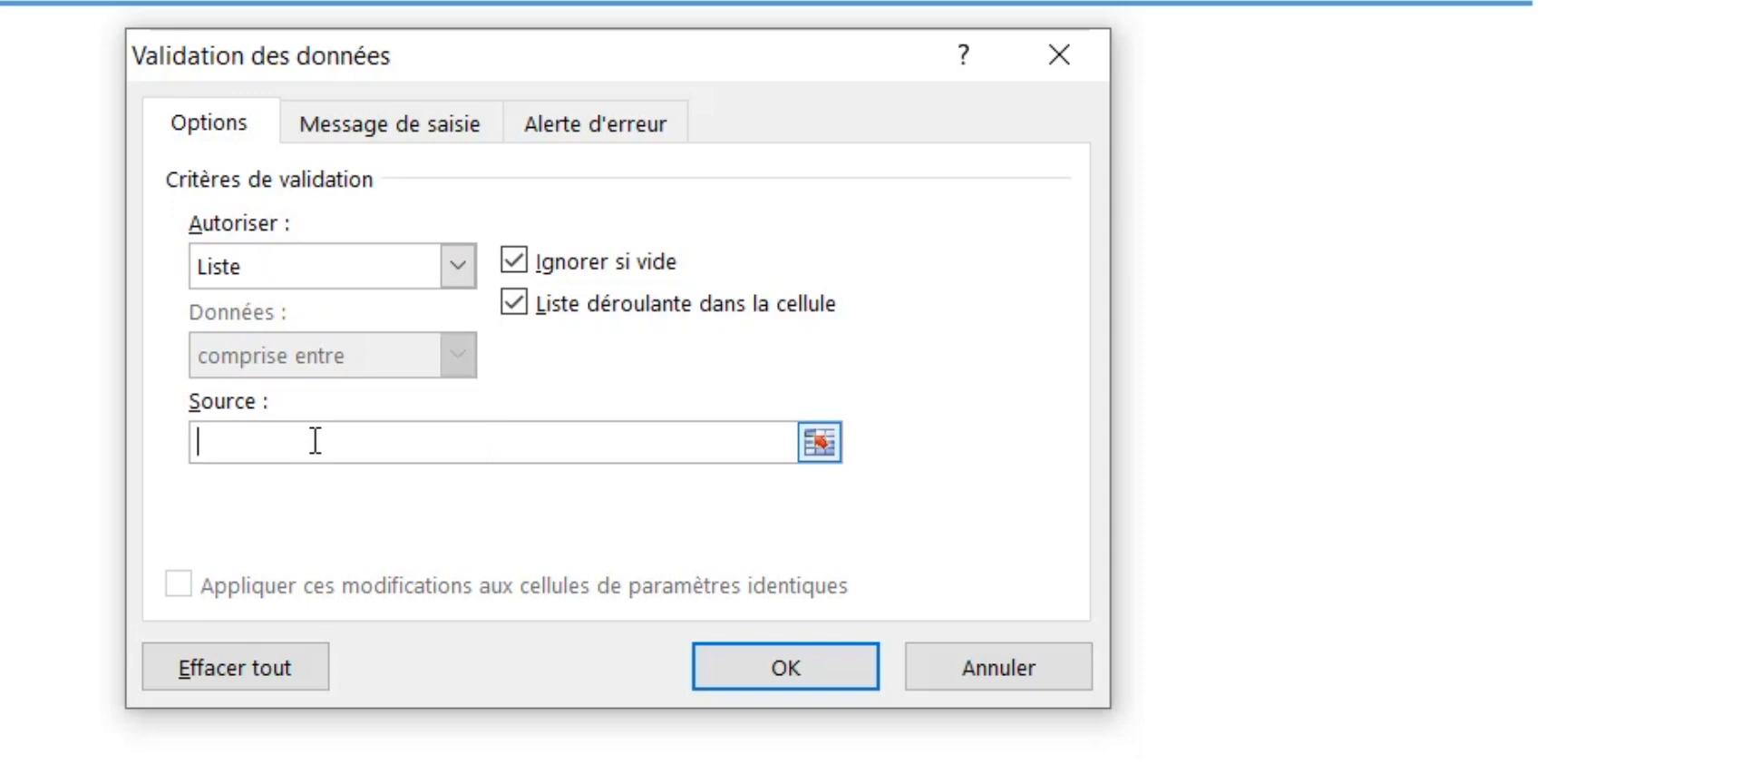
# - Enter entretien;commercial;production as the list source and apply the validation
pyautogui.write('entretien, com')
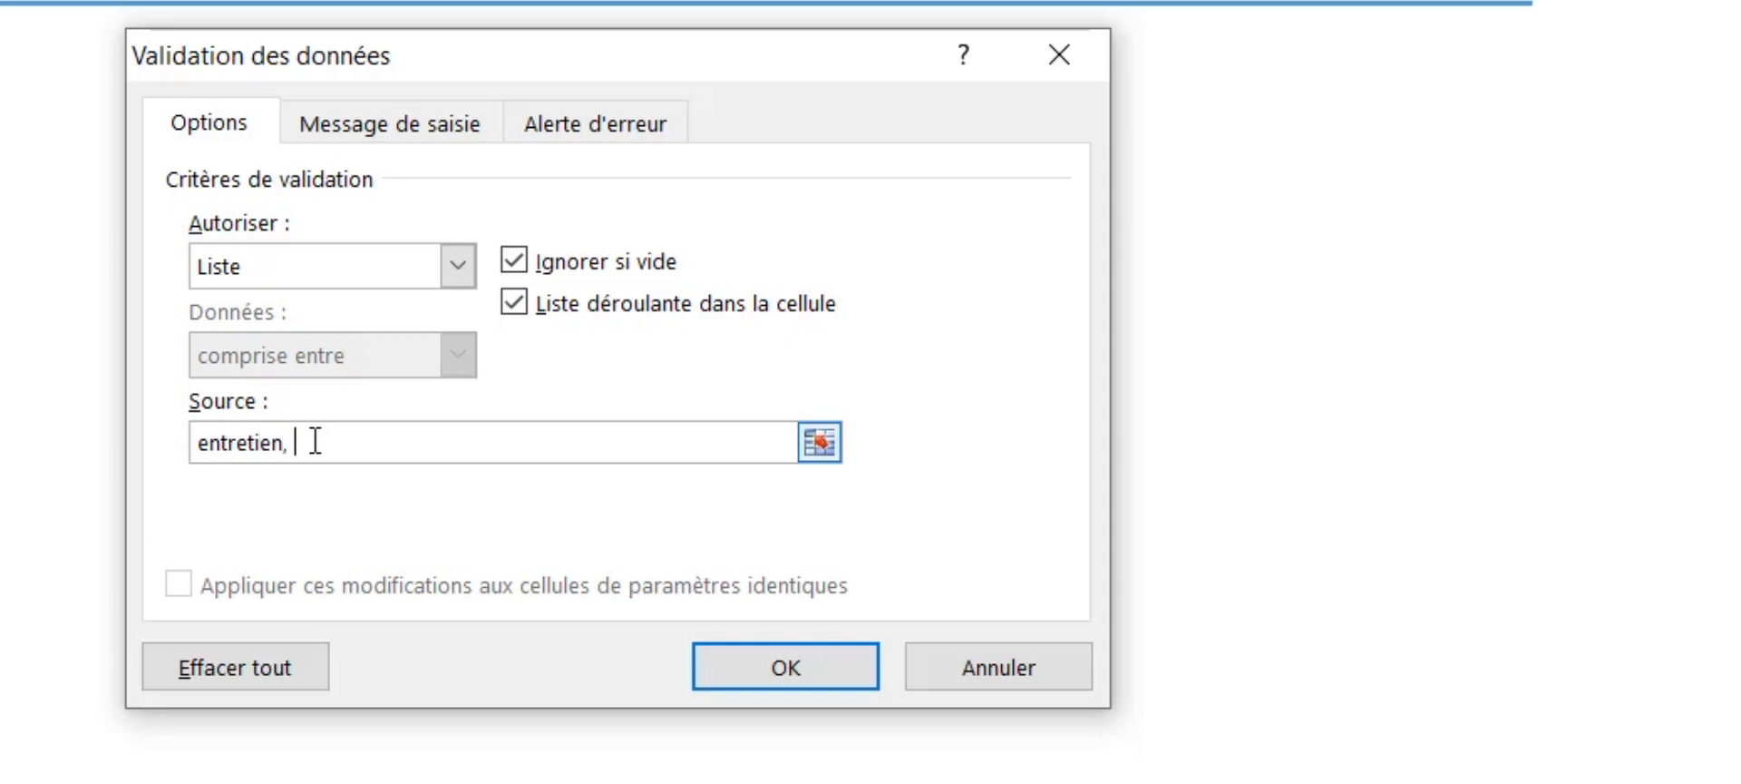
pyautogui.press('BackSpace')
pyautogui.press('BackSpace')
pyautogui.press('BackSpace')
pyautogui.press('BackSpace')
pyautogui.press('BackSpace')
pyautogui.write(';commercial;pro')
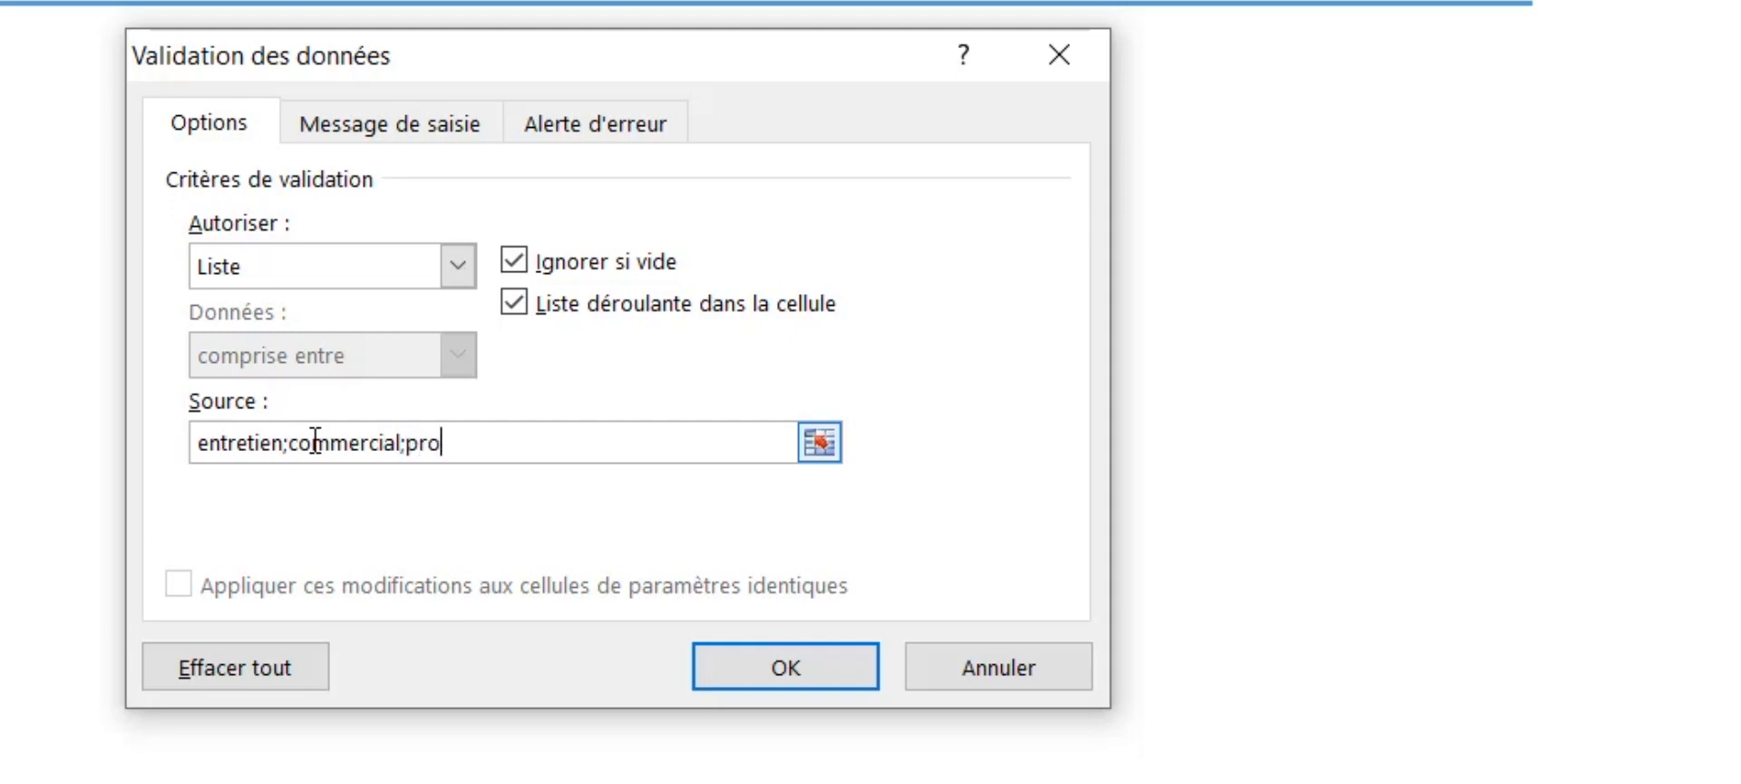
pyautogui.write('duction')
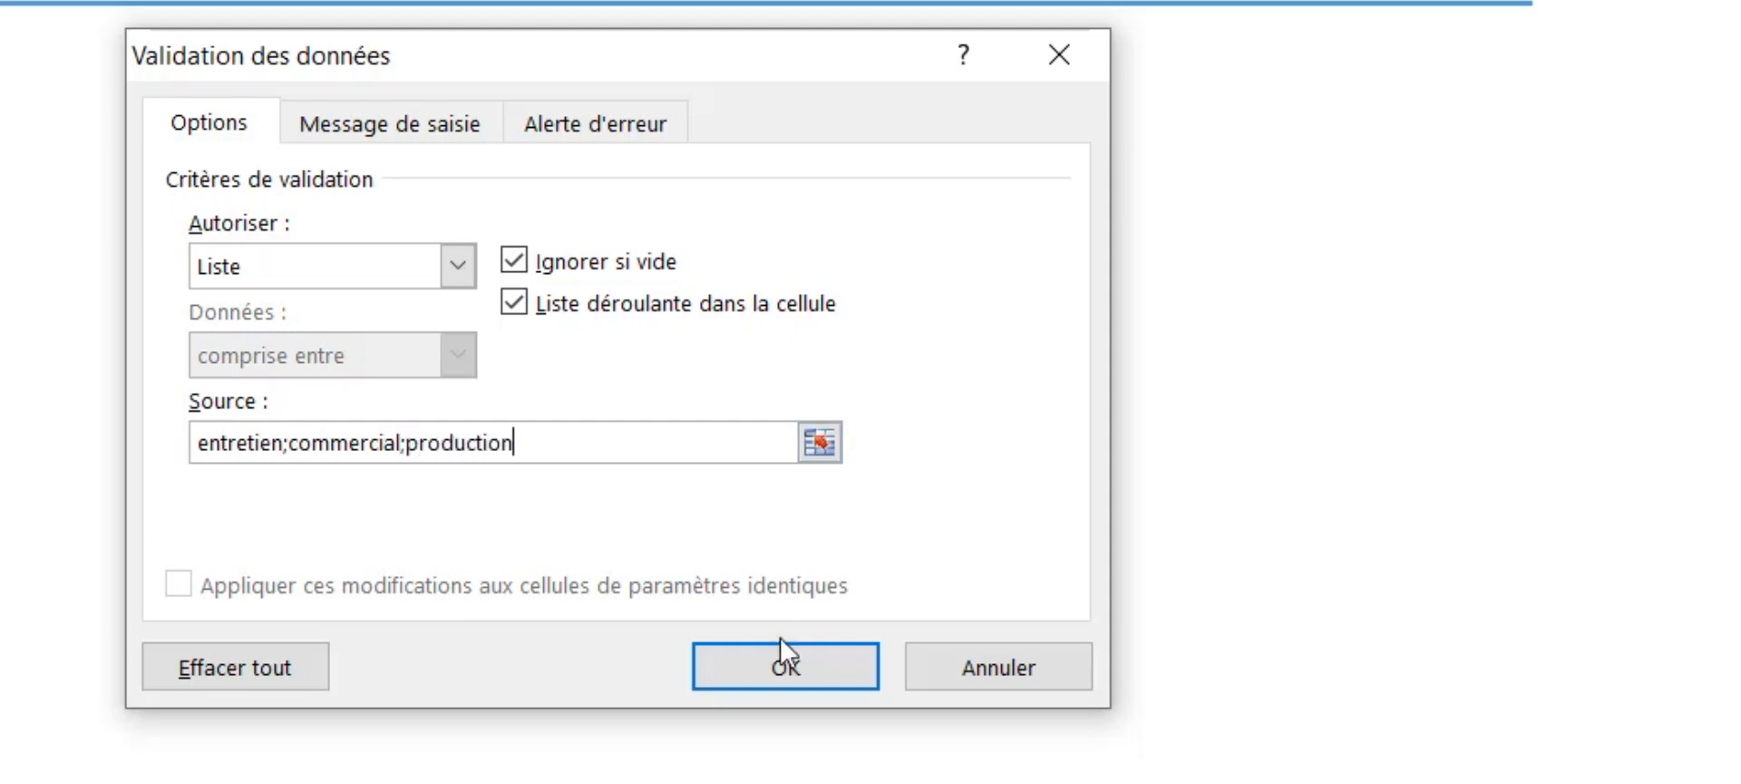
pyautogui.click(771, 669)
# - Test the Service cell's validation by attempting the entry gsgsg, and choose commercial from its drop-down list
pyautogui.click(73, 100)
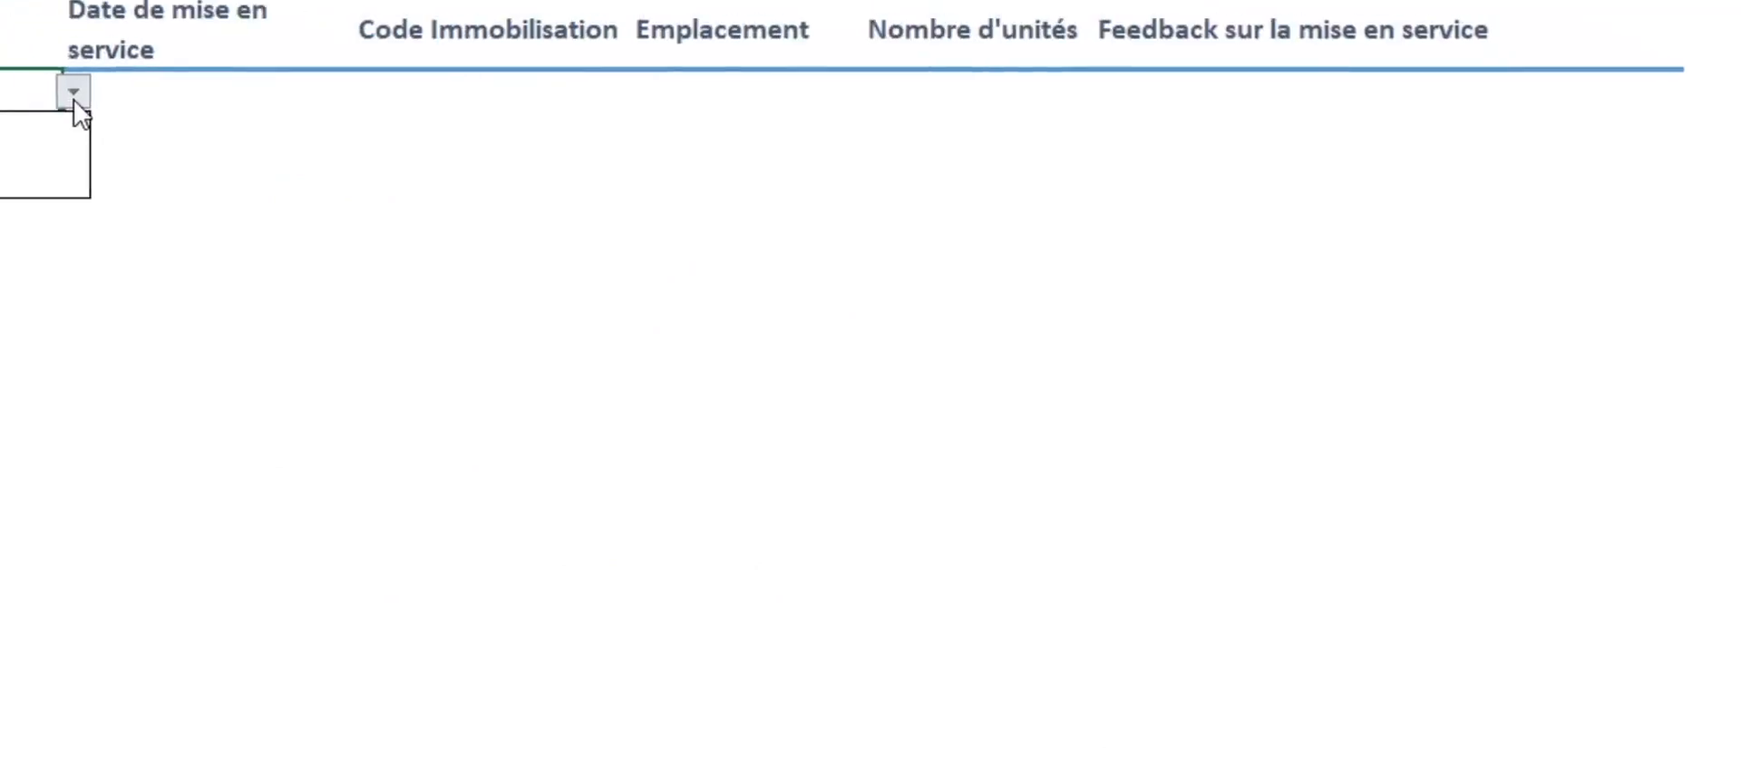
pyautogui.click(140, 170)
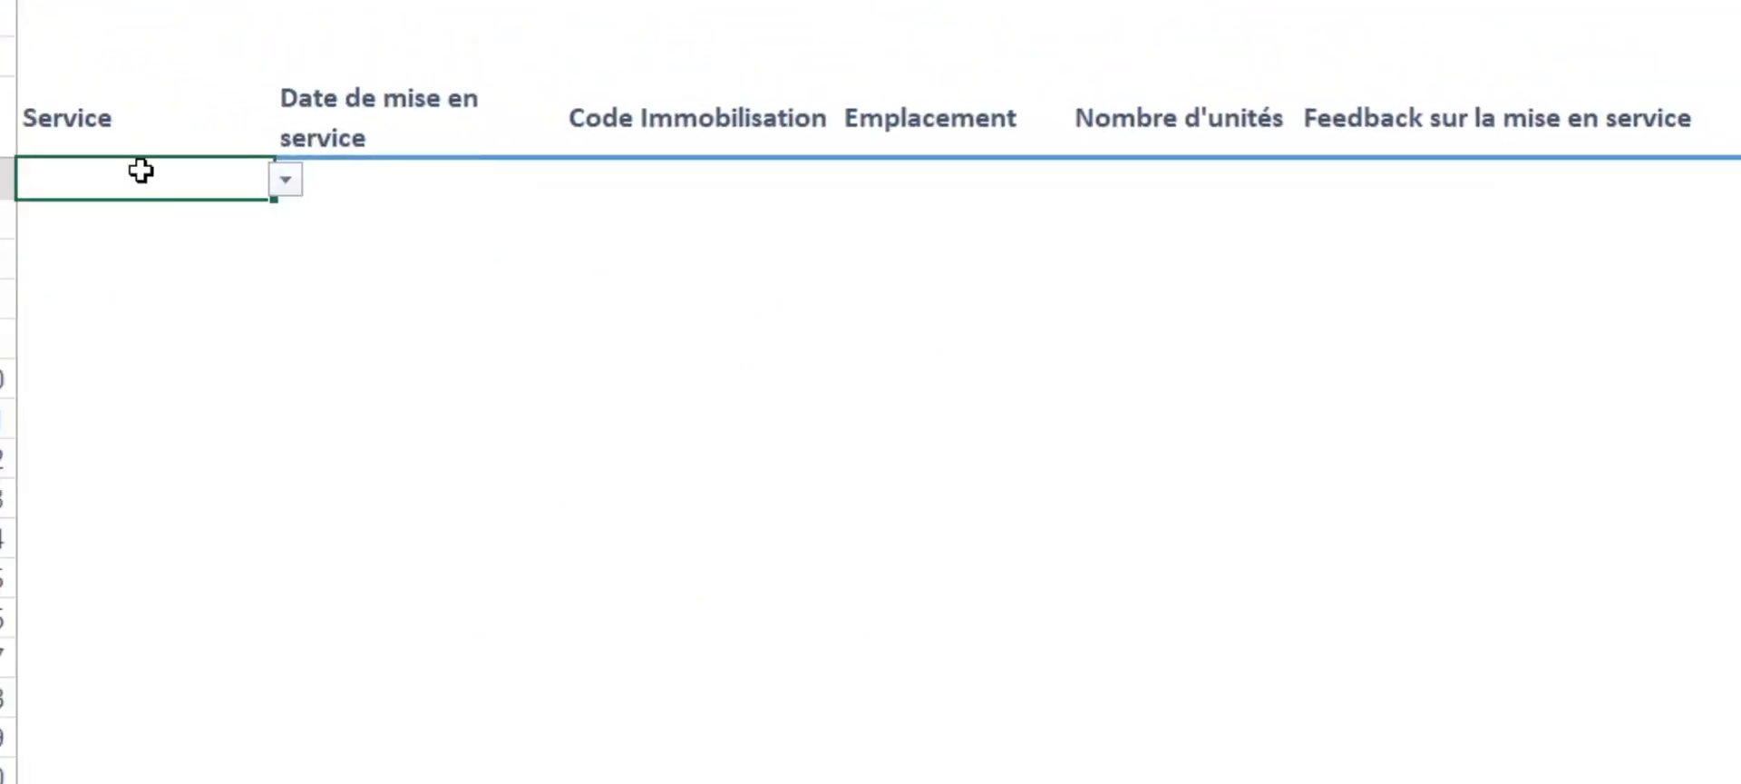
pyautogui.write('gsgsg')
pyautogui.press('Return')
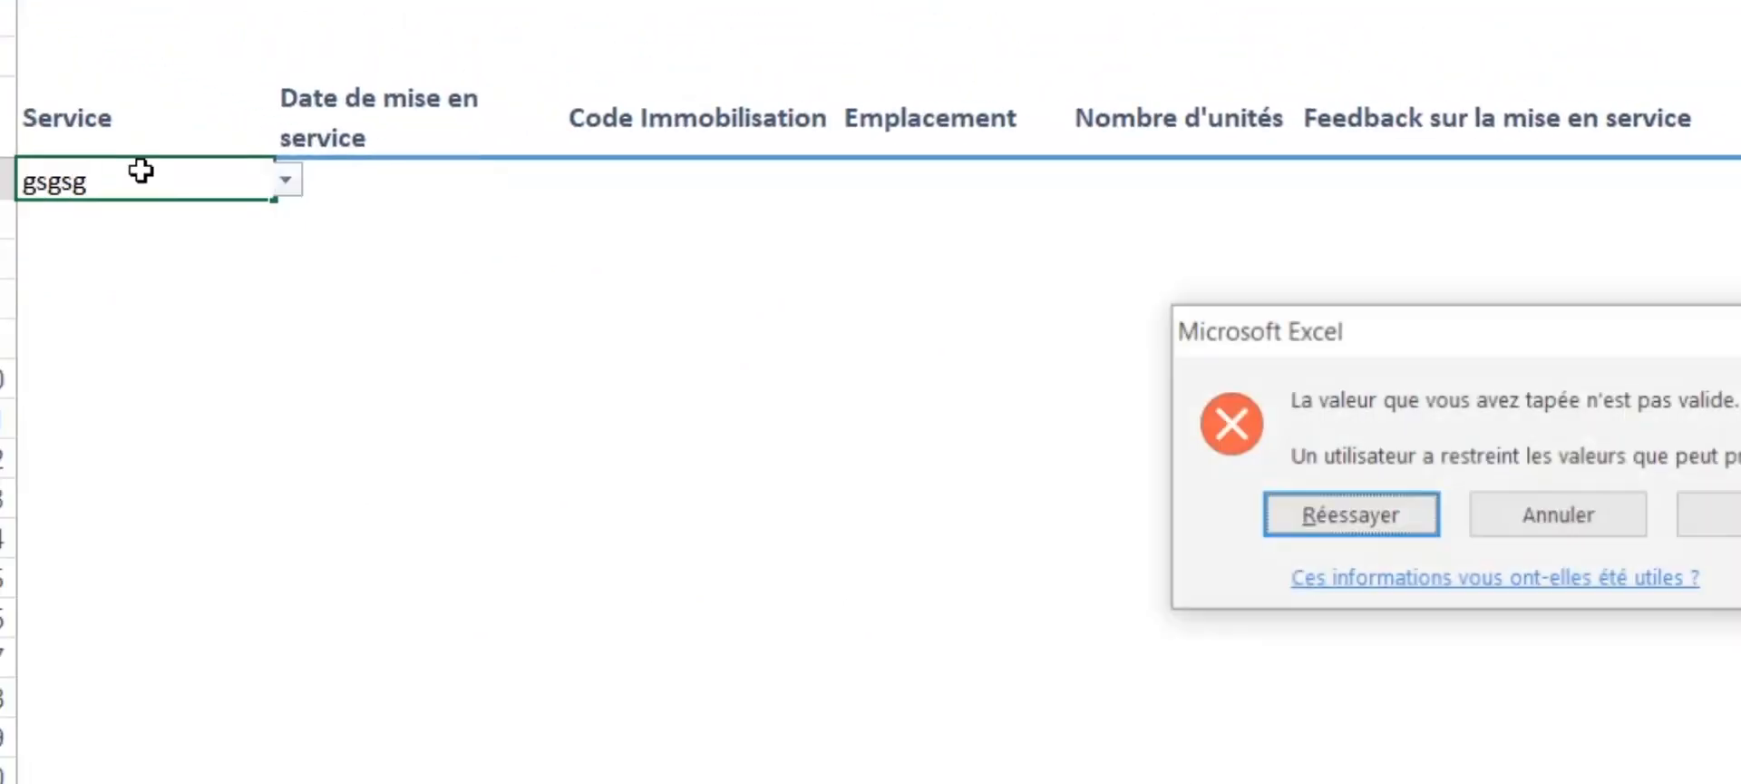
pyautogui.moveTo(1580, 346); pyautogui.dragTo(981, 338)
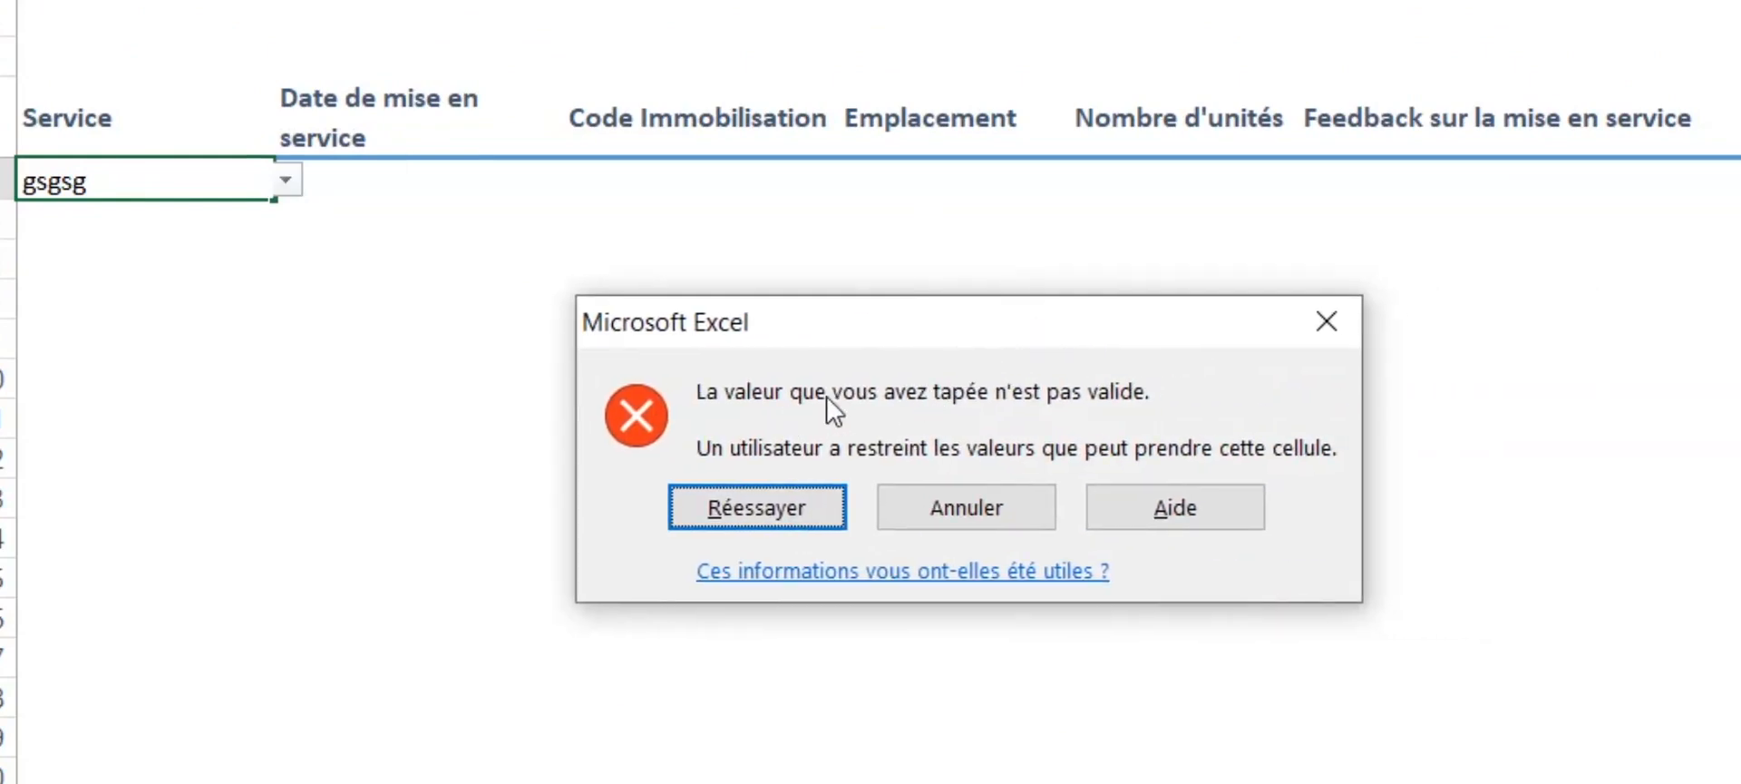
pyautogui.click(1326, 322)
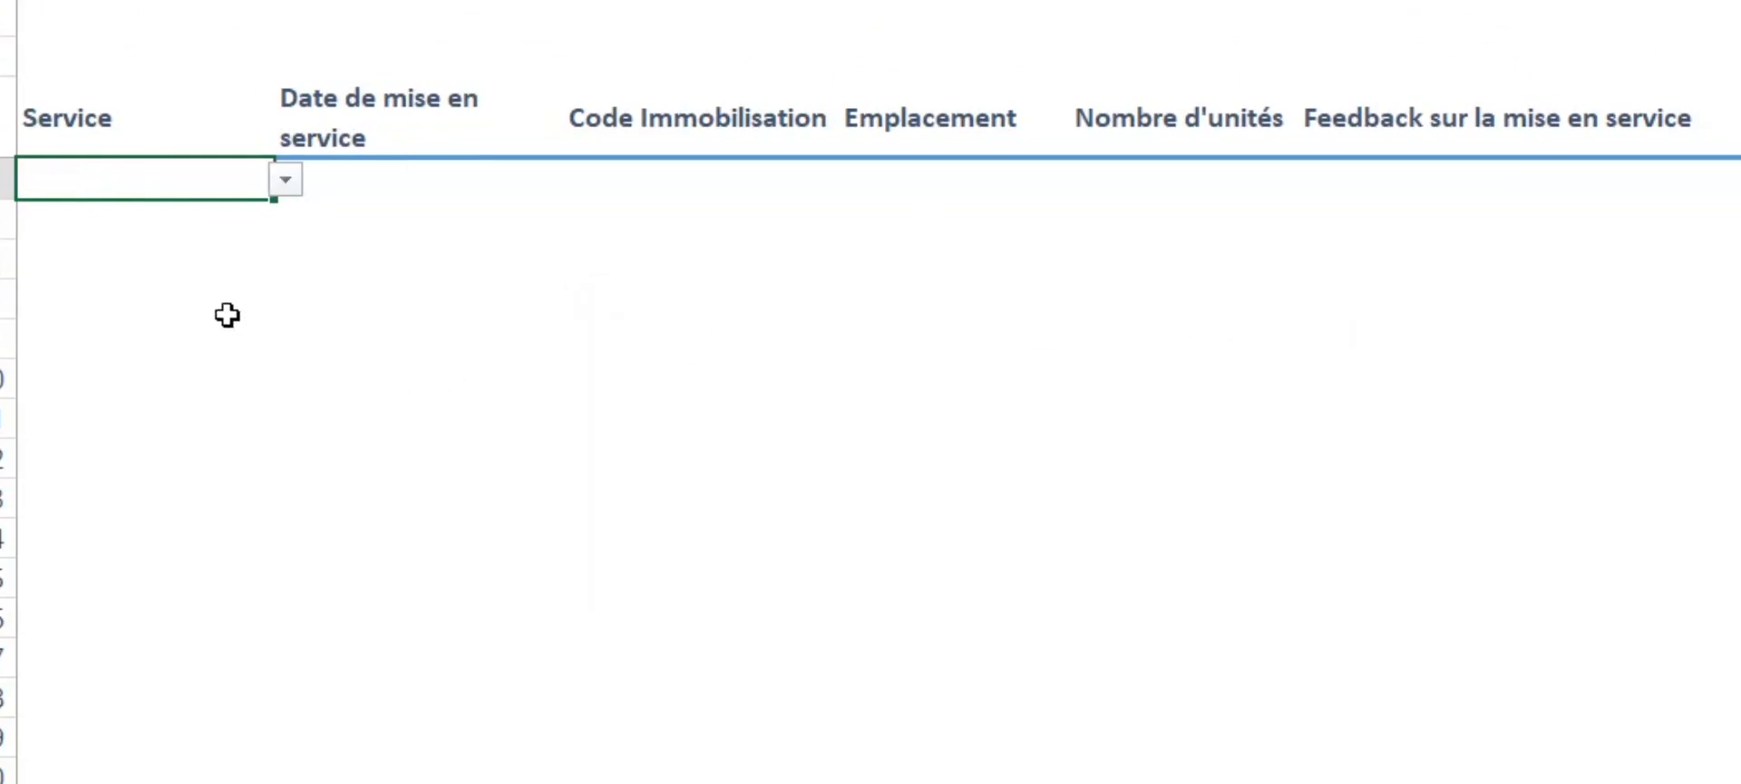
pyautogui.click(284, 180)
pyautogui.click(204, 247)
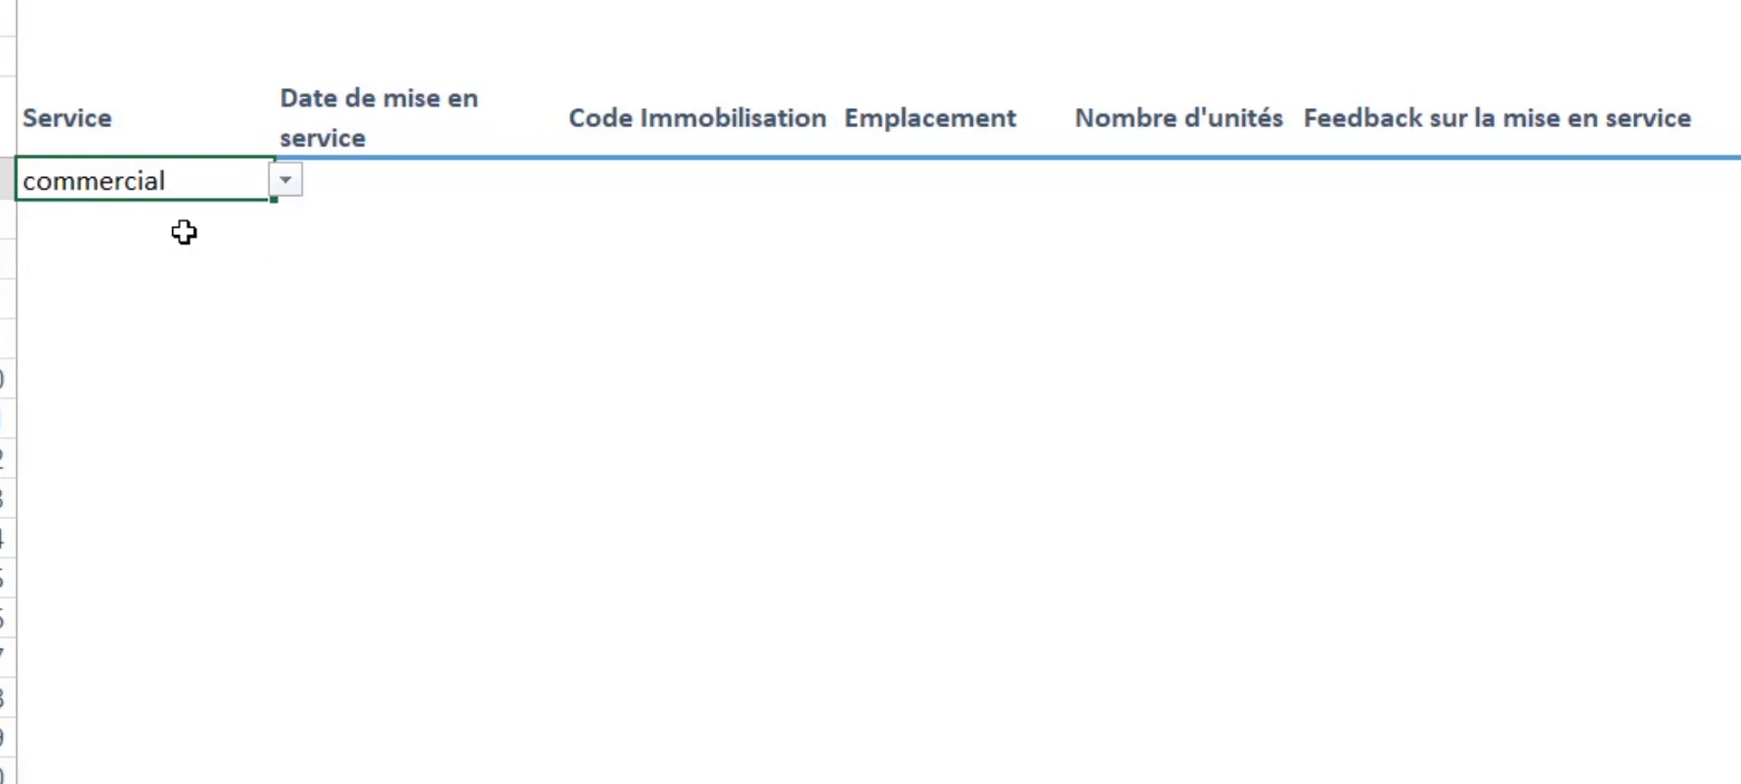
# - Replace the Service cell's validation list source with the range A4:A7 of the source sheet
pyautogui.click(1353, 230)
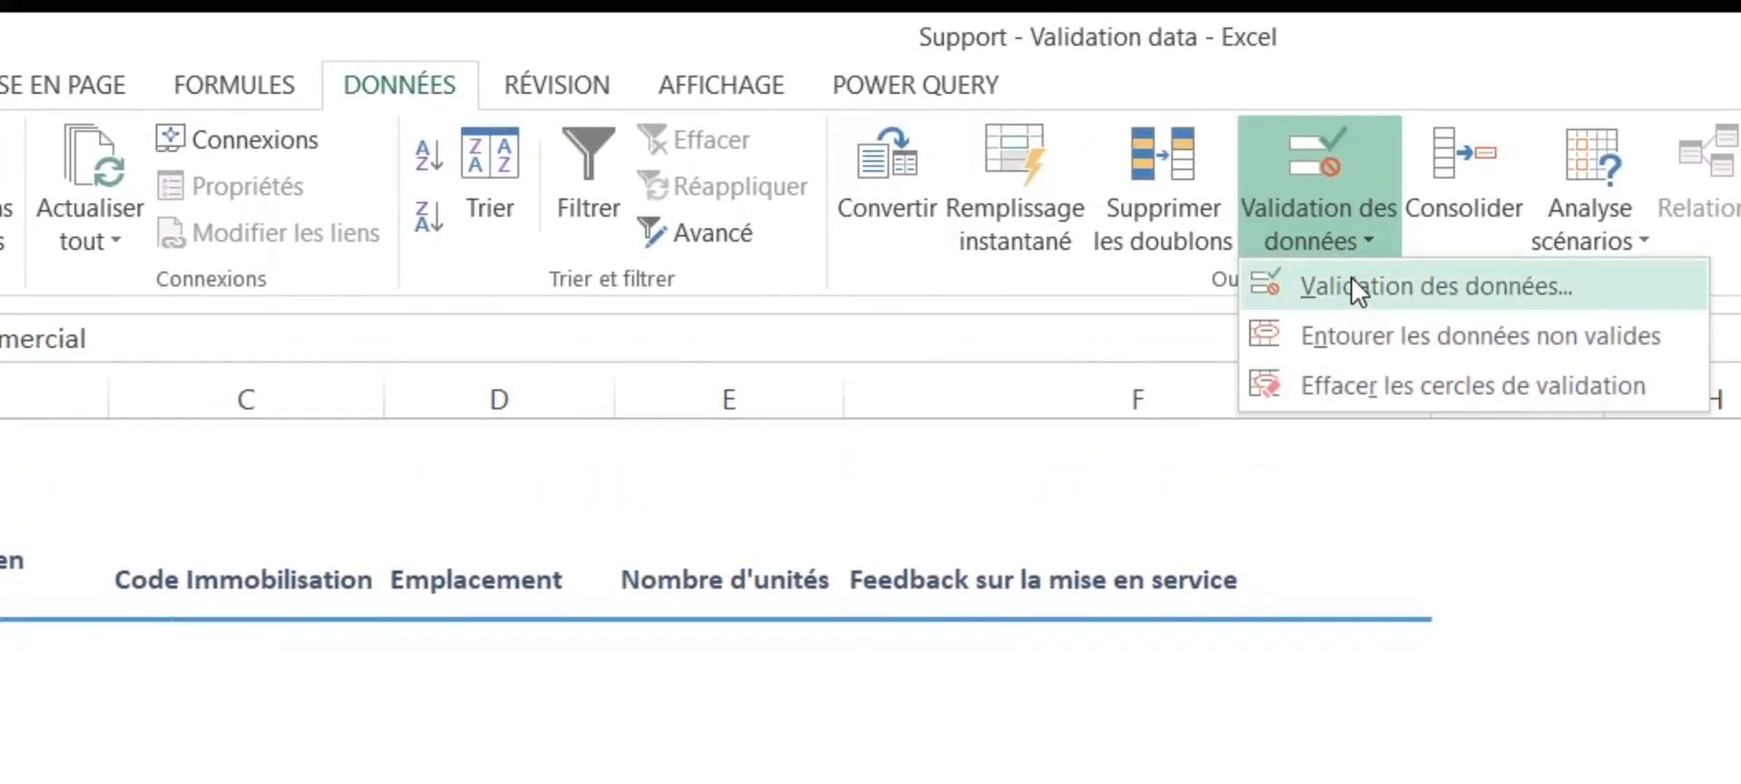
pyautogui.click(1352, 281)
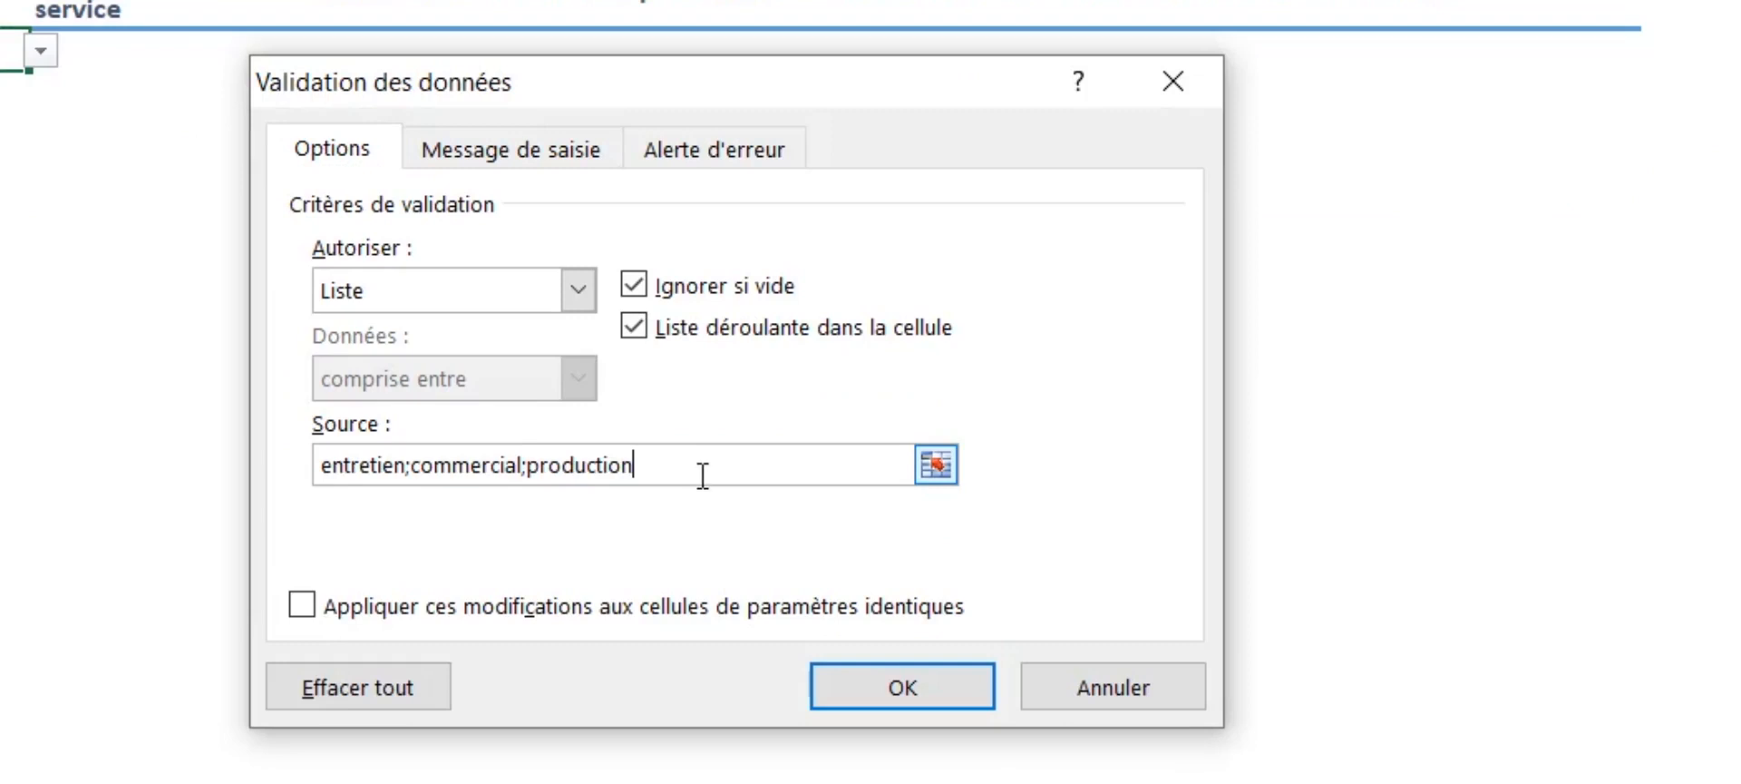
pyautogui.moveTo(703, 474); pyautogui.dragTo(319, 481)
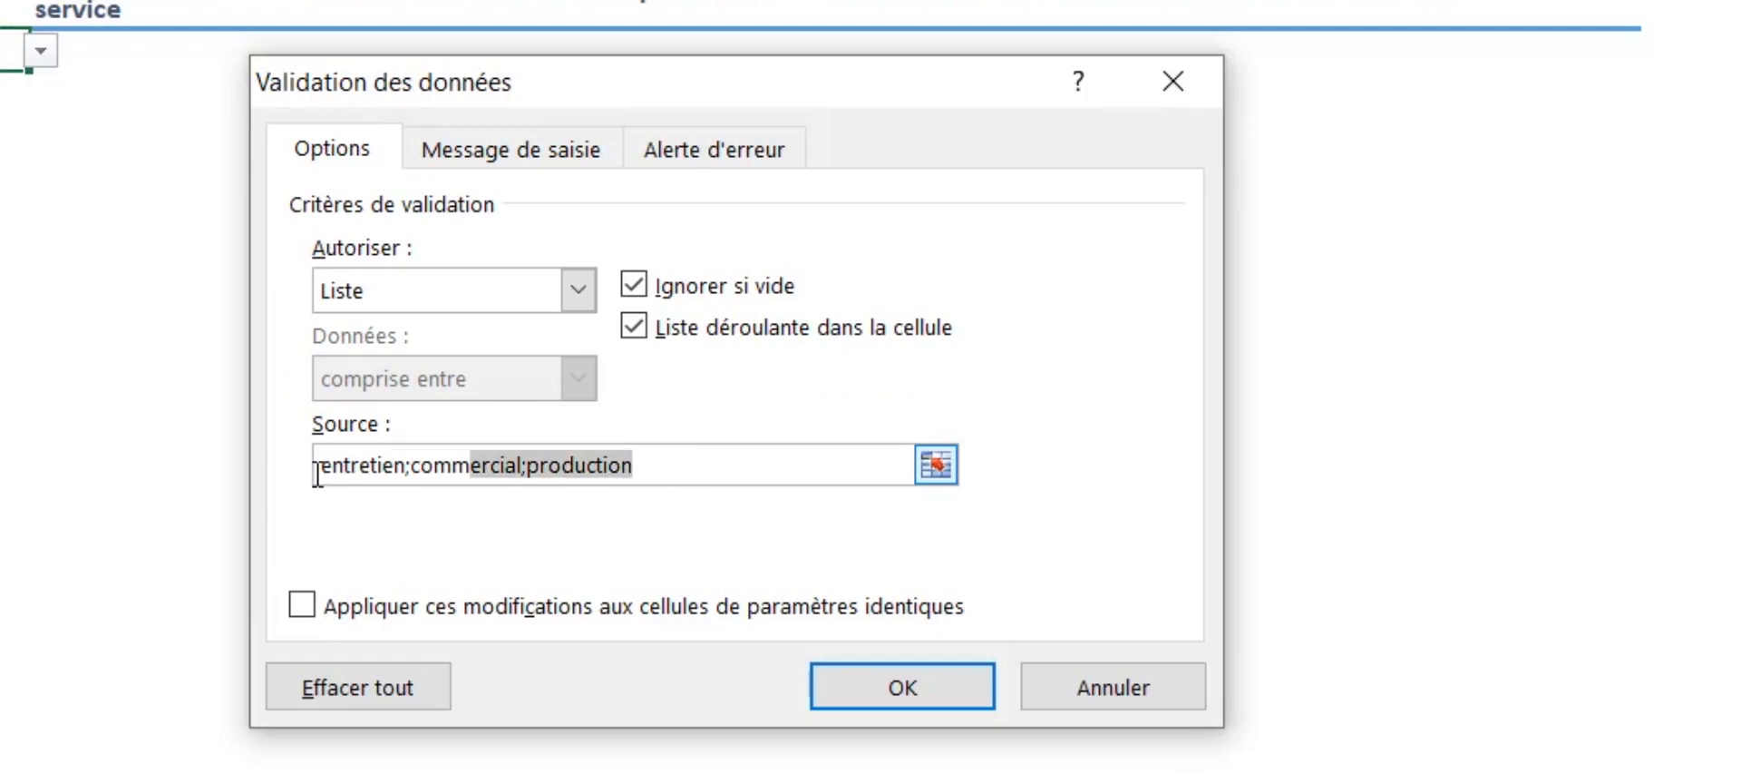
pyautogui.press('Delete')
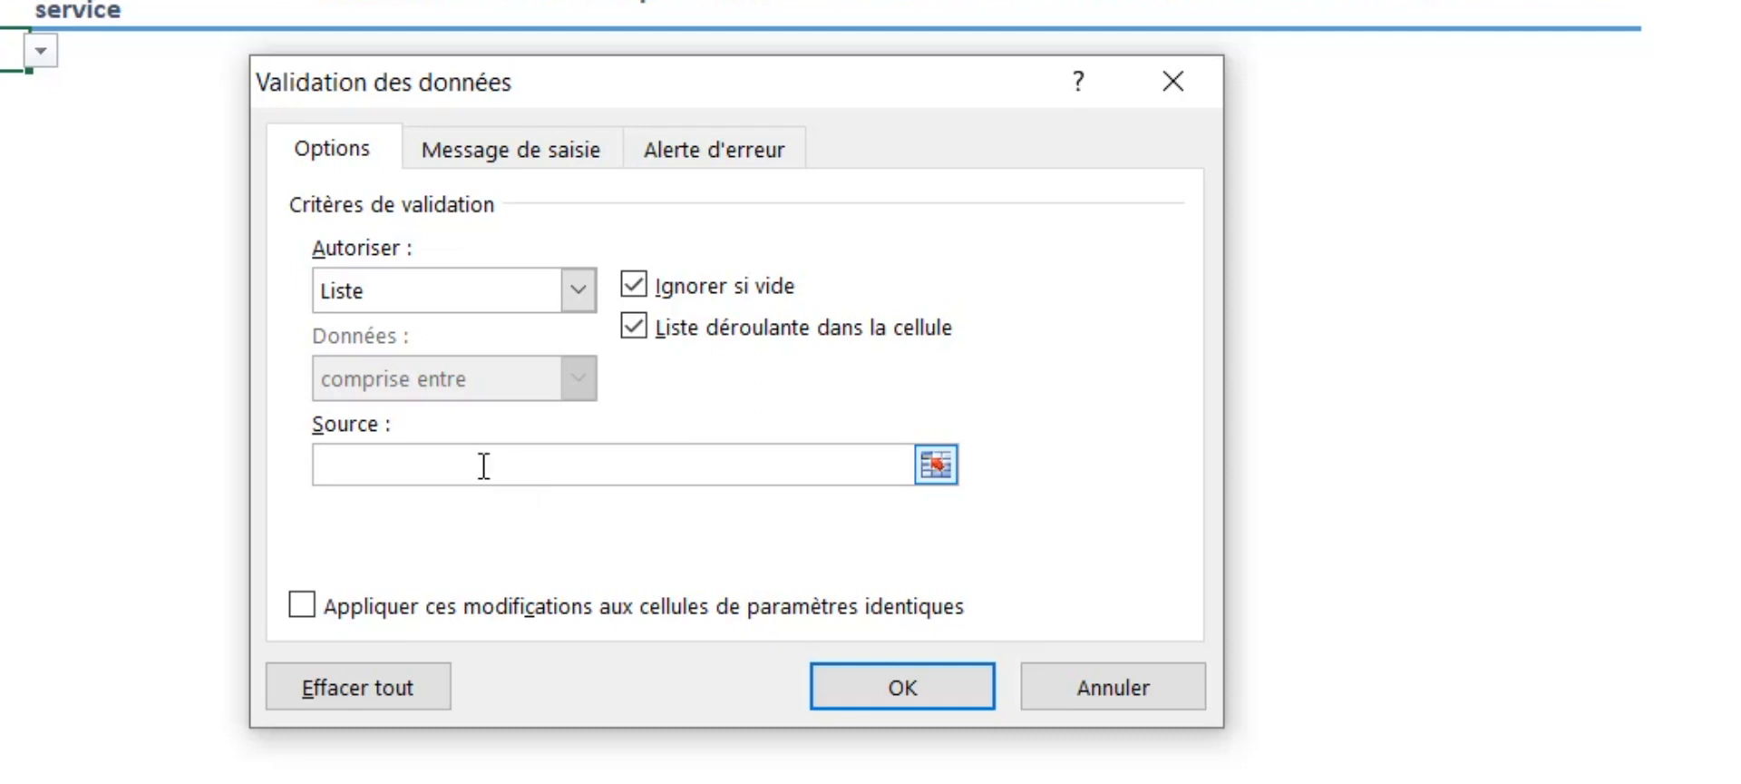
pyautogui.click(443, 749)
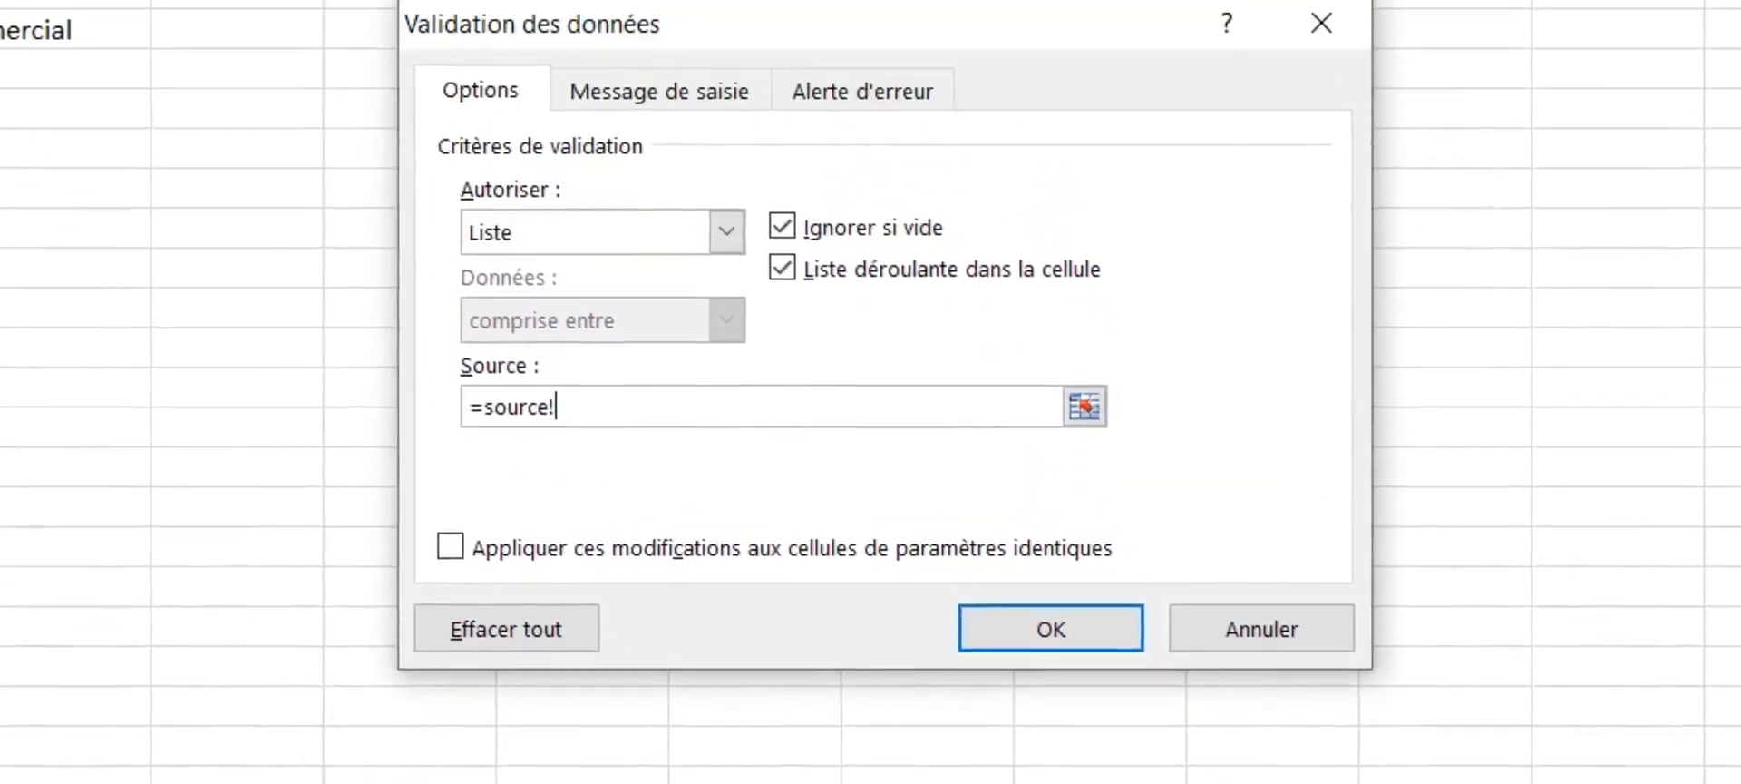
pyautogui.moveTo(162, 87); pyautogui.dragTo(160, 213)
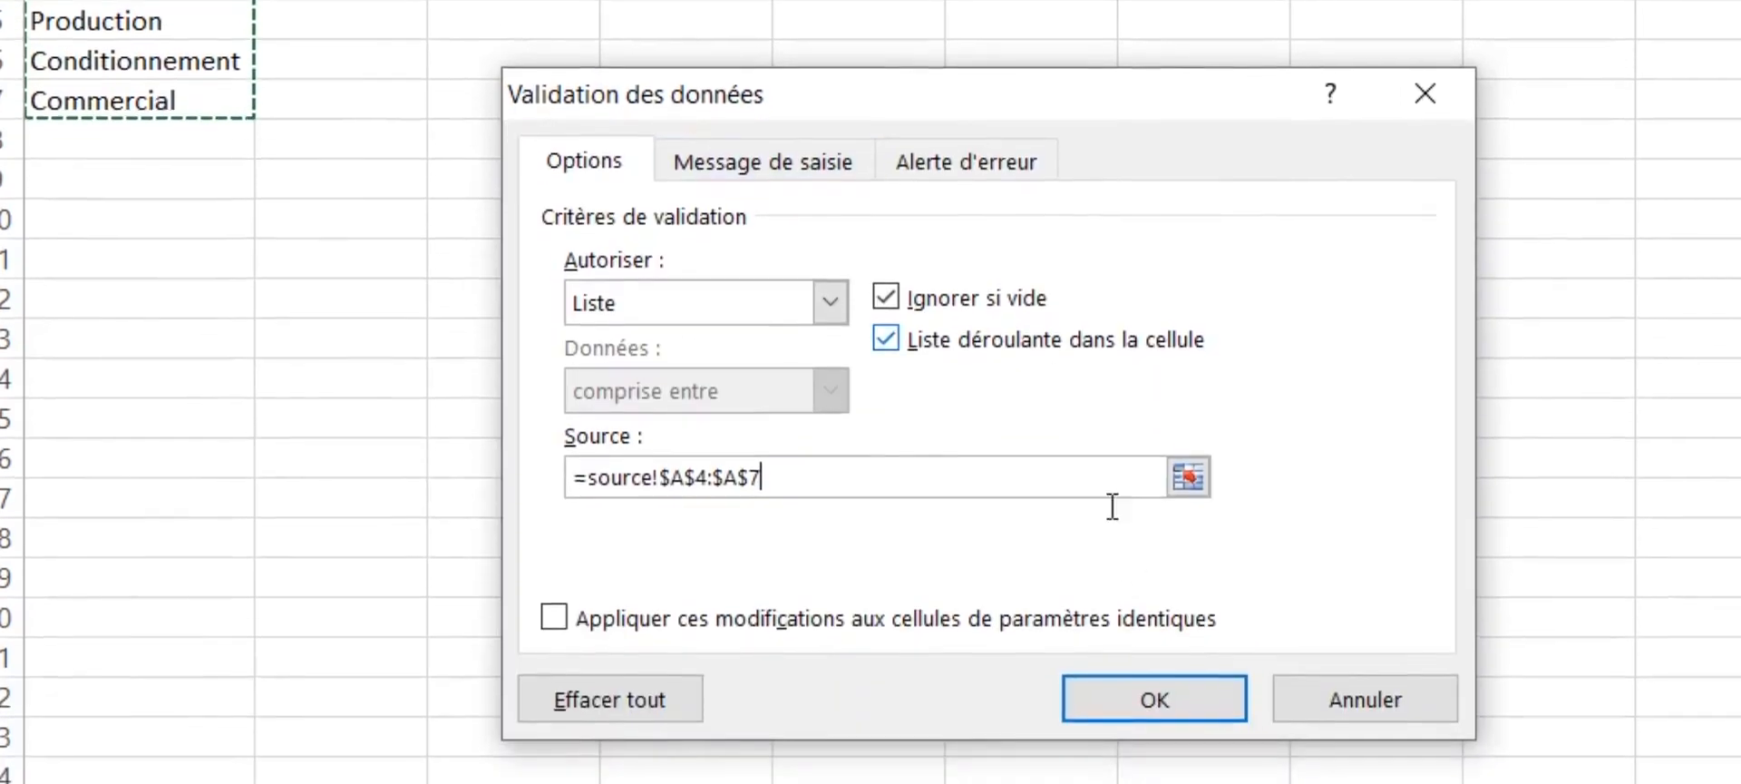
pyautogui.click(1145, 662)
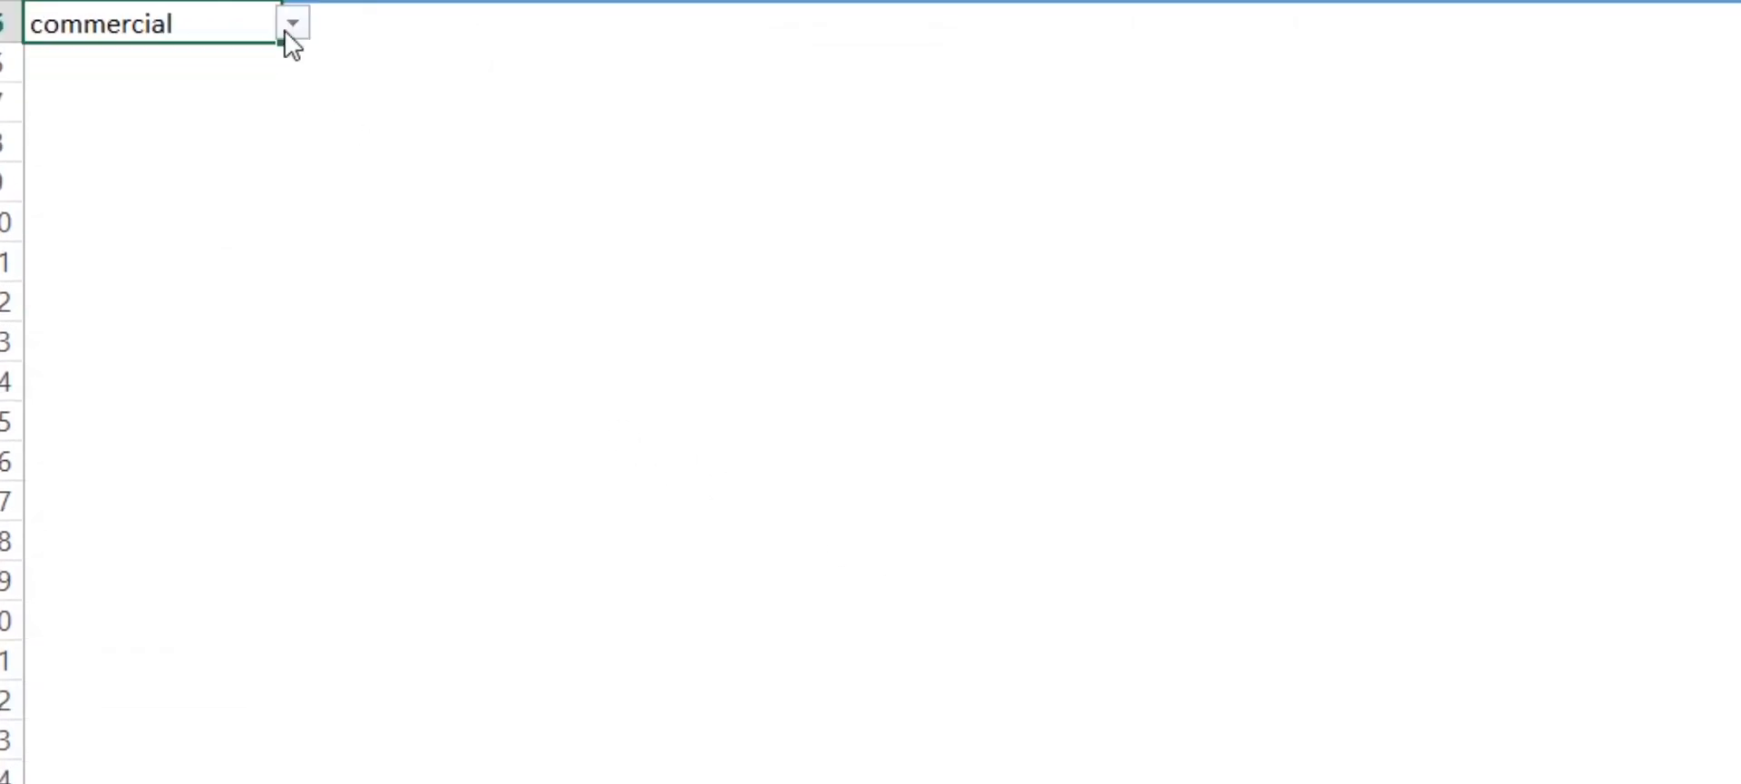
# - Try Production from the Service cell's drop-down list, and set the cell to Conditionnement
pyautogui.click(287, 31)
pyautogui.click(214, 91)
pyautogui.click(300, 26)
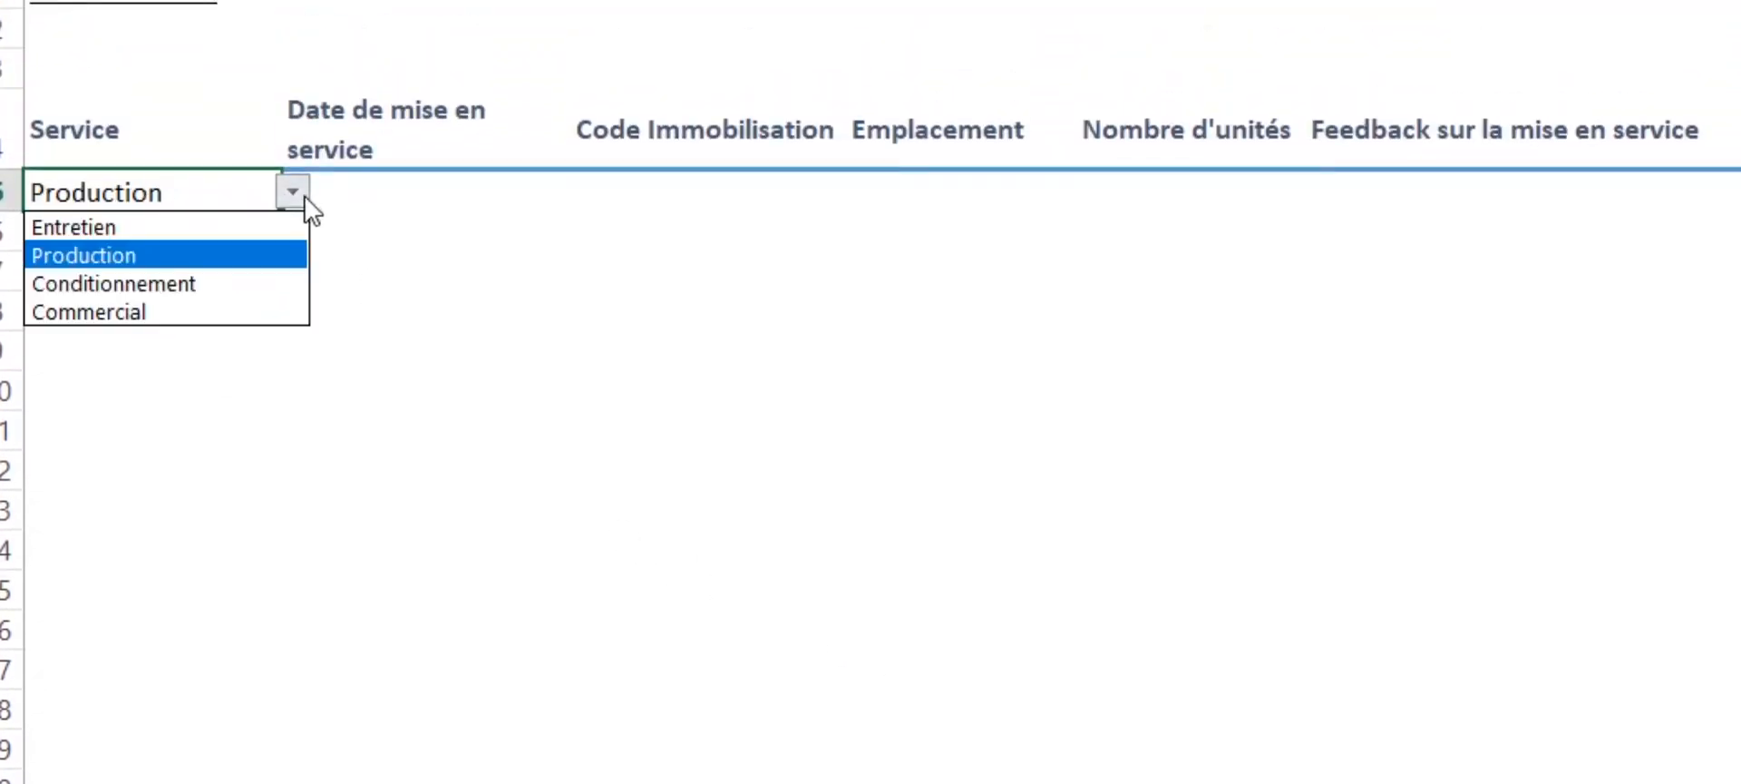
pyautogui.click(234, 281)
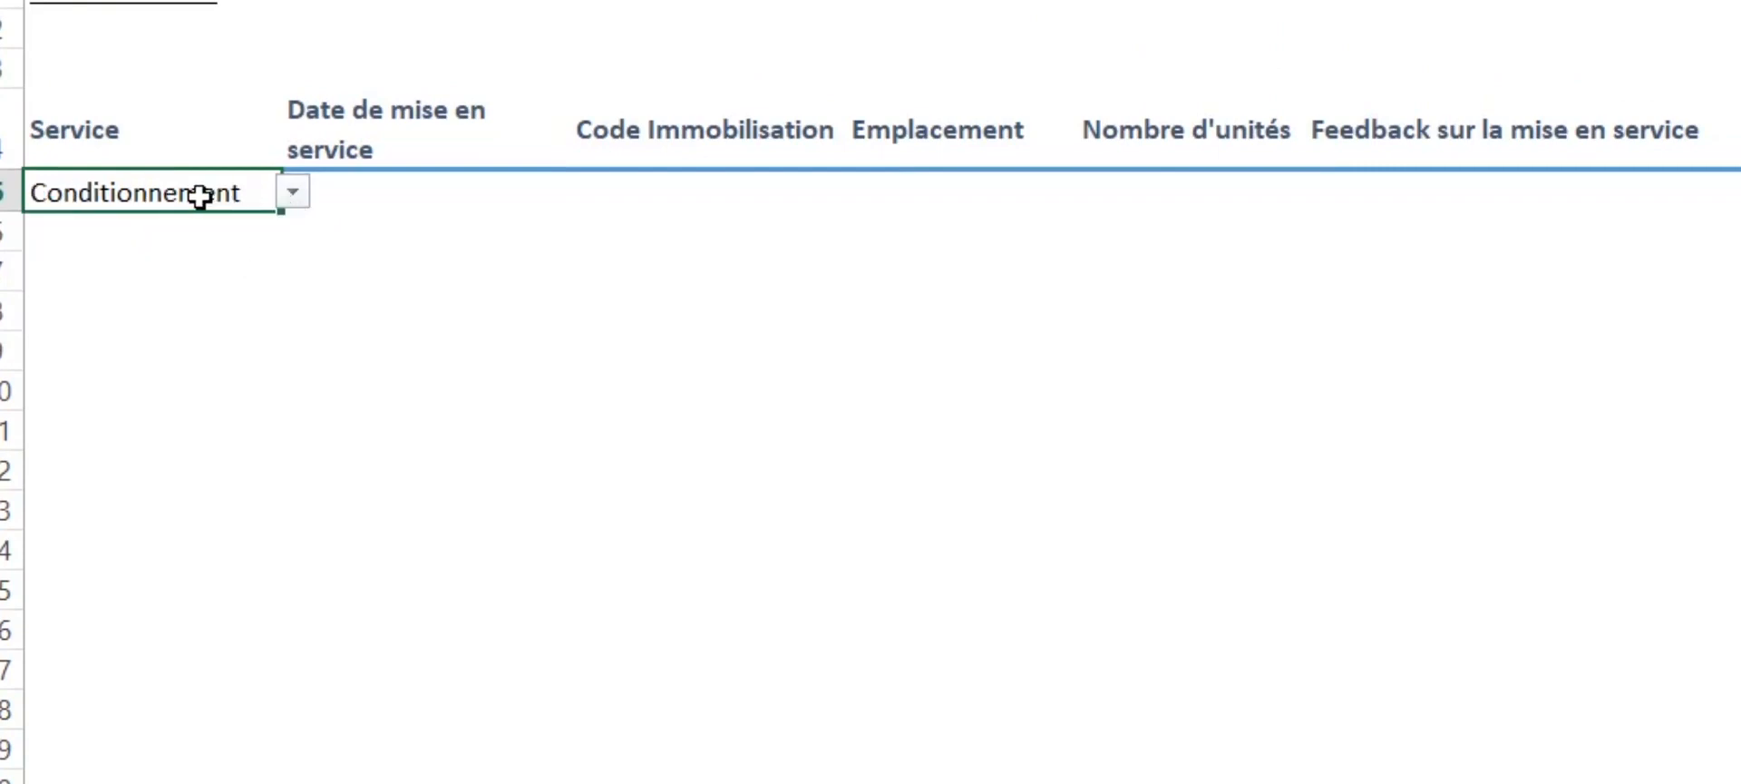
# - Try to enter gsgsg in the Service cell and dismiss the rejected entry
pyautogui.write('gsgsg')
pyautogui.press('Return')
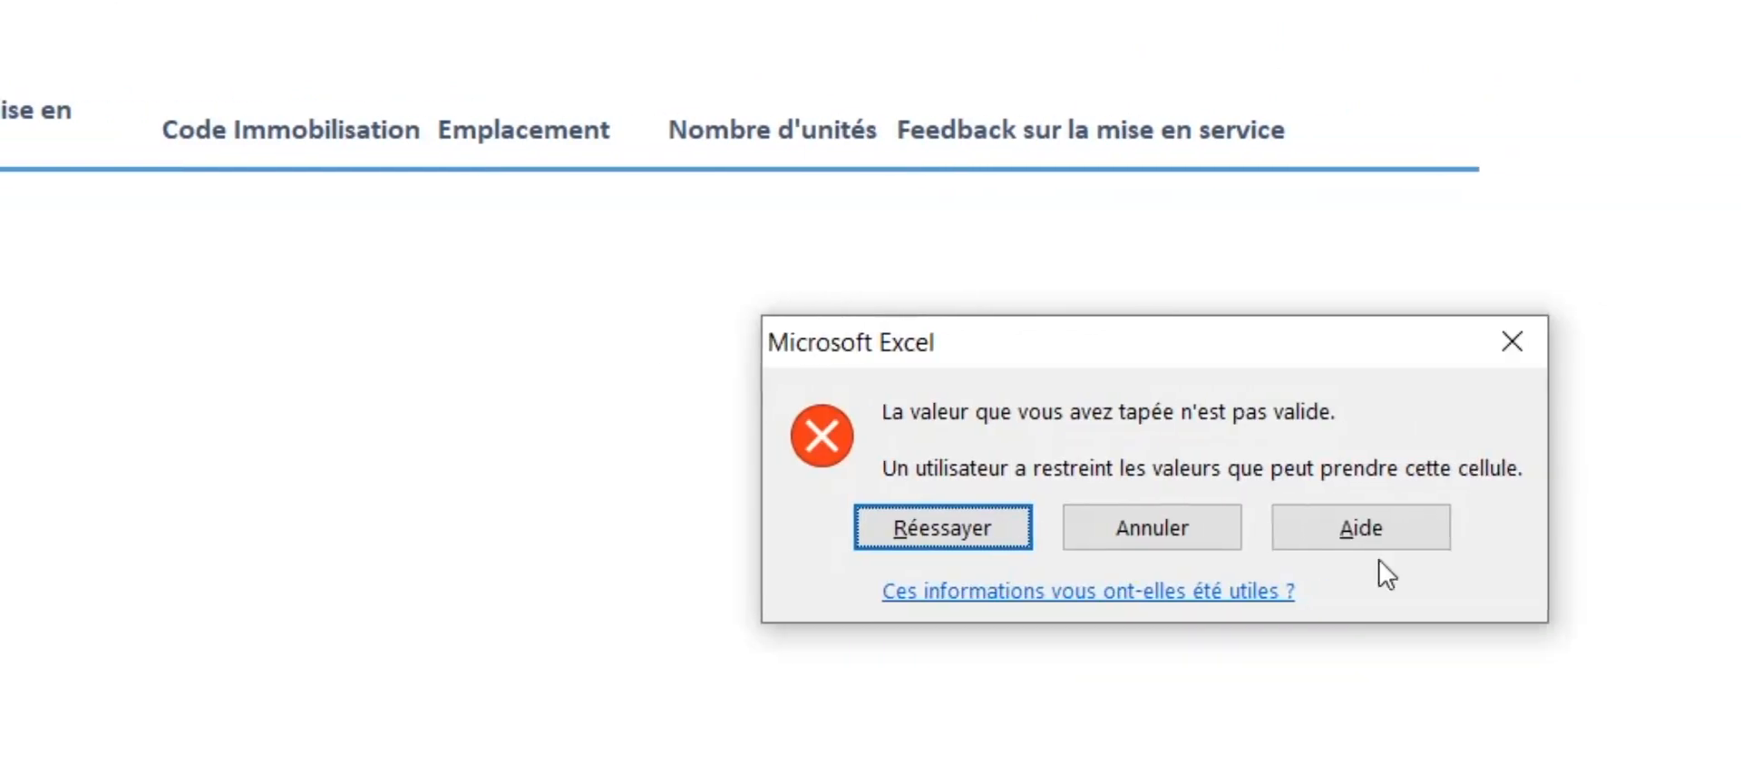
pyautogui.click(1512, 342)
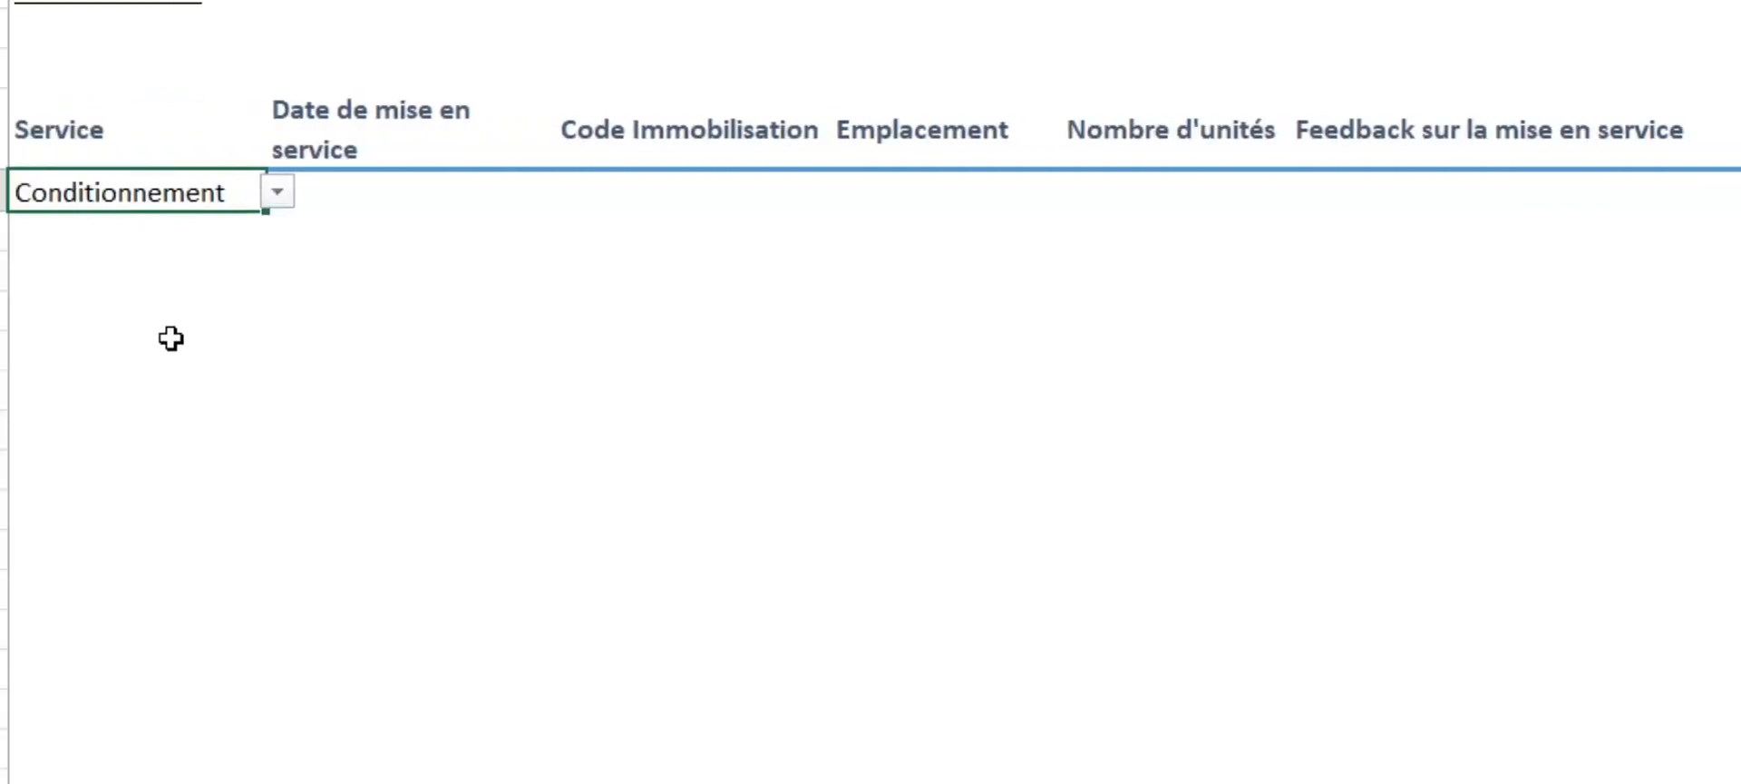
# - Add Informatique below Commercial in the source sheet's Service list and return to the Data validation sheet
pyautogui.click(679, 745)
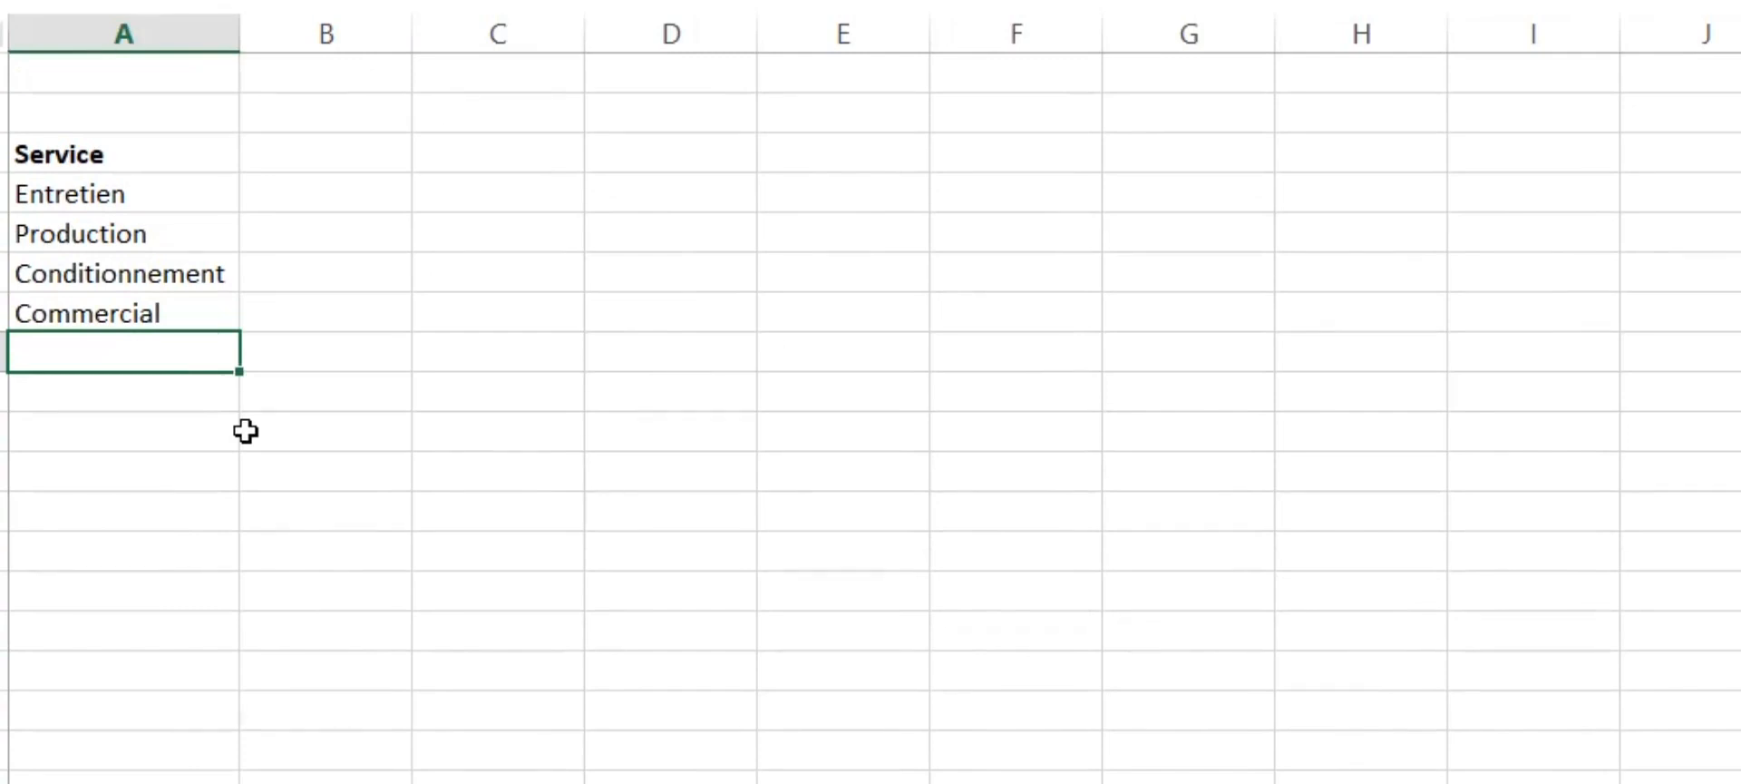
pyautogui.write('Informatique')
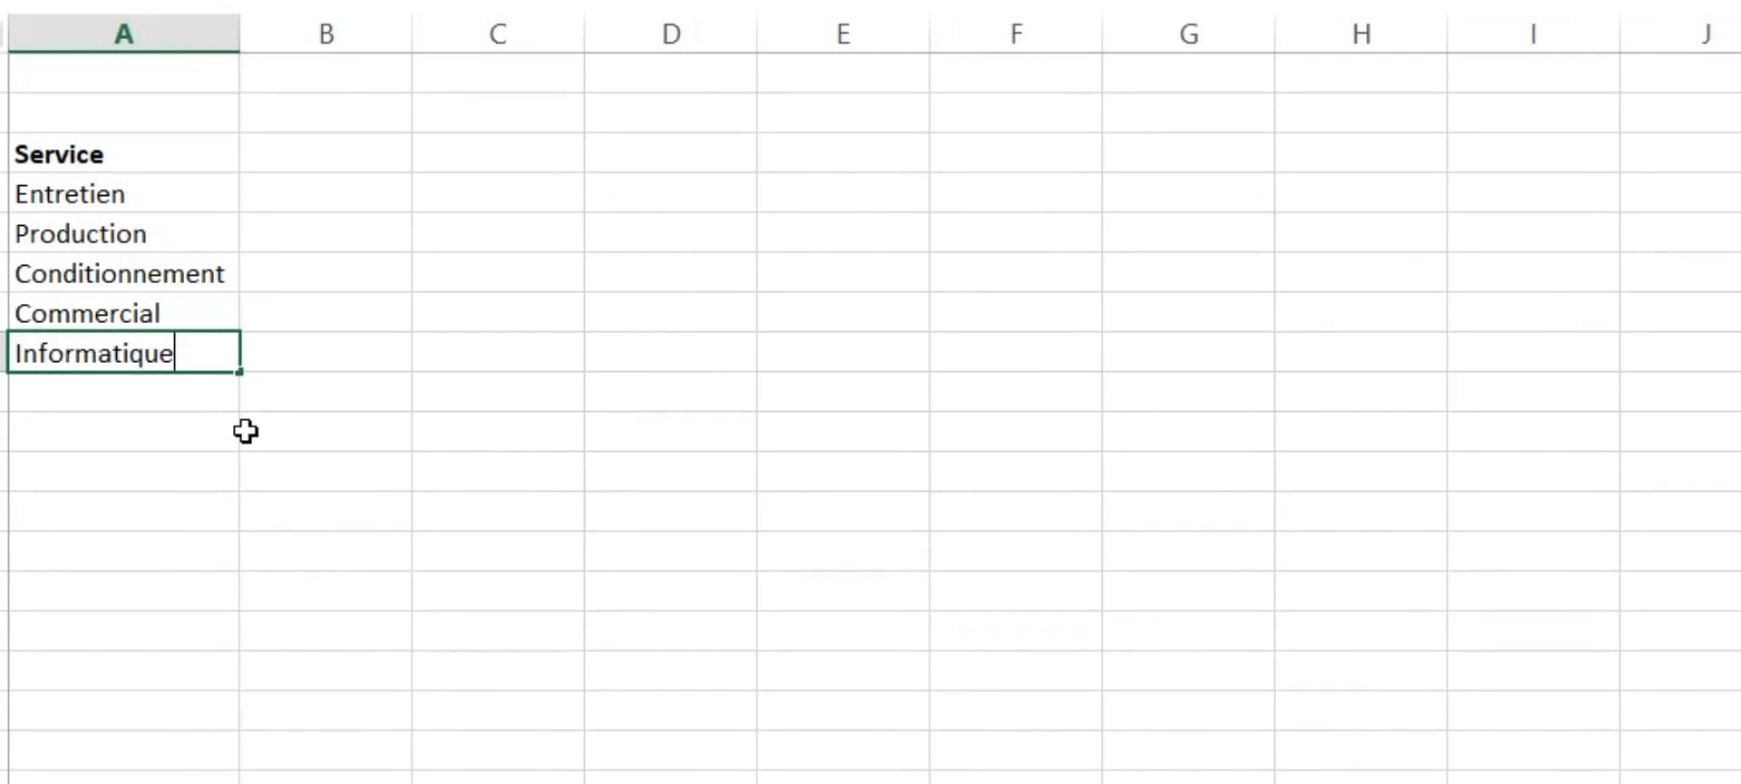
pyautogui.press('Return')
pyautogui.click(498, 745)
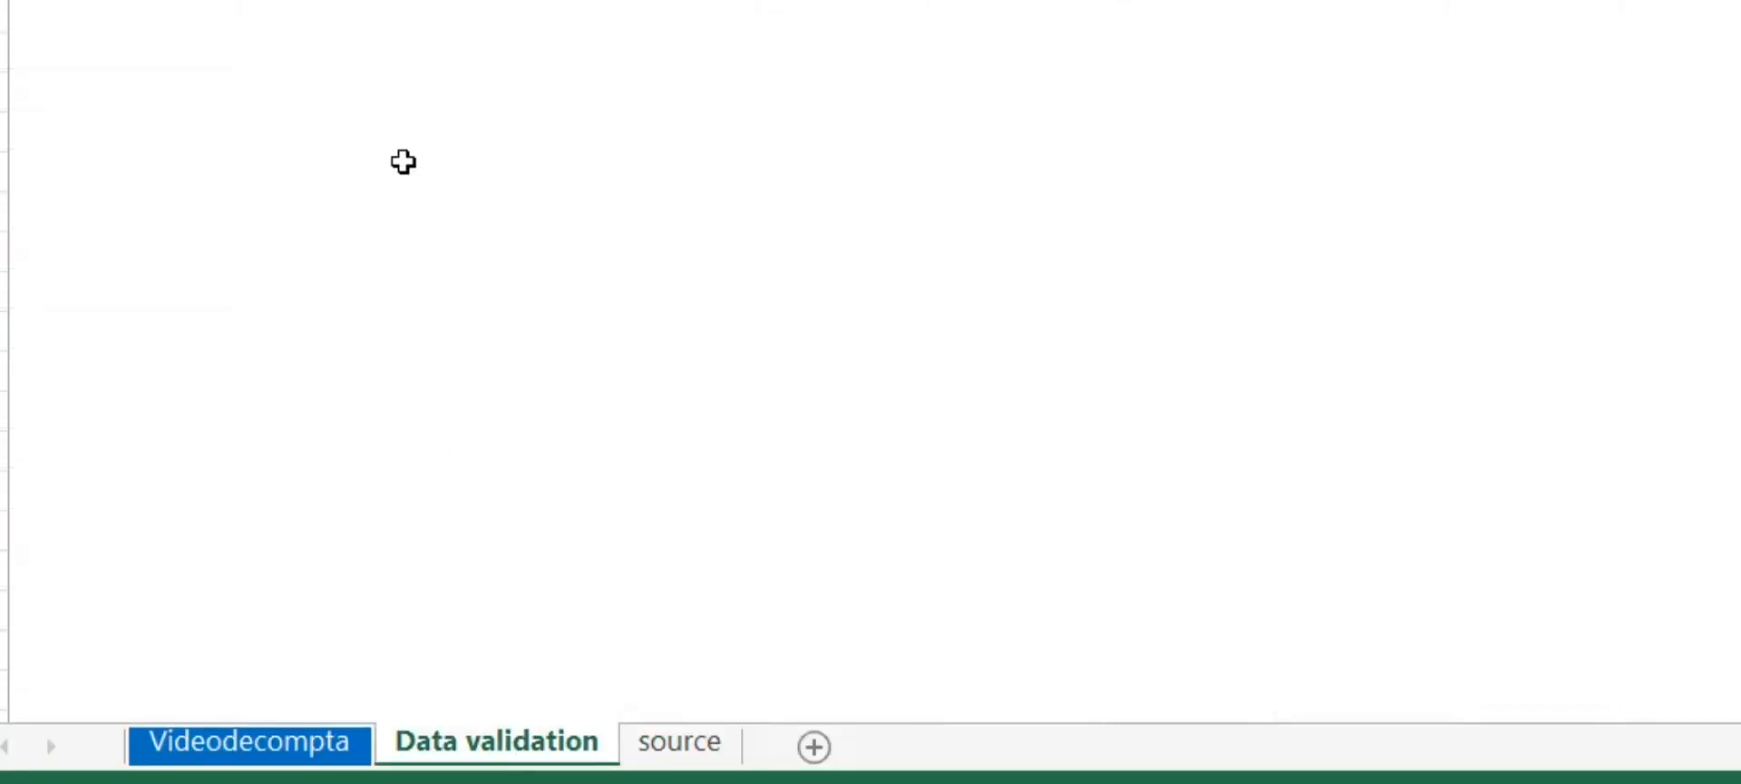
# - Check the entries in the Service cell's drop-down list, and delete Informatique from cell A8 of the source sheet
pyautogui.click(277, 174)
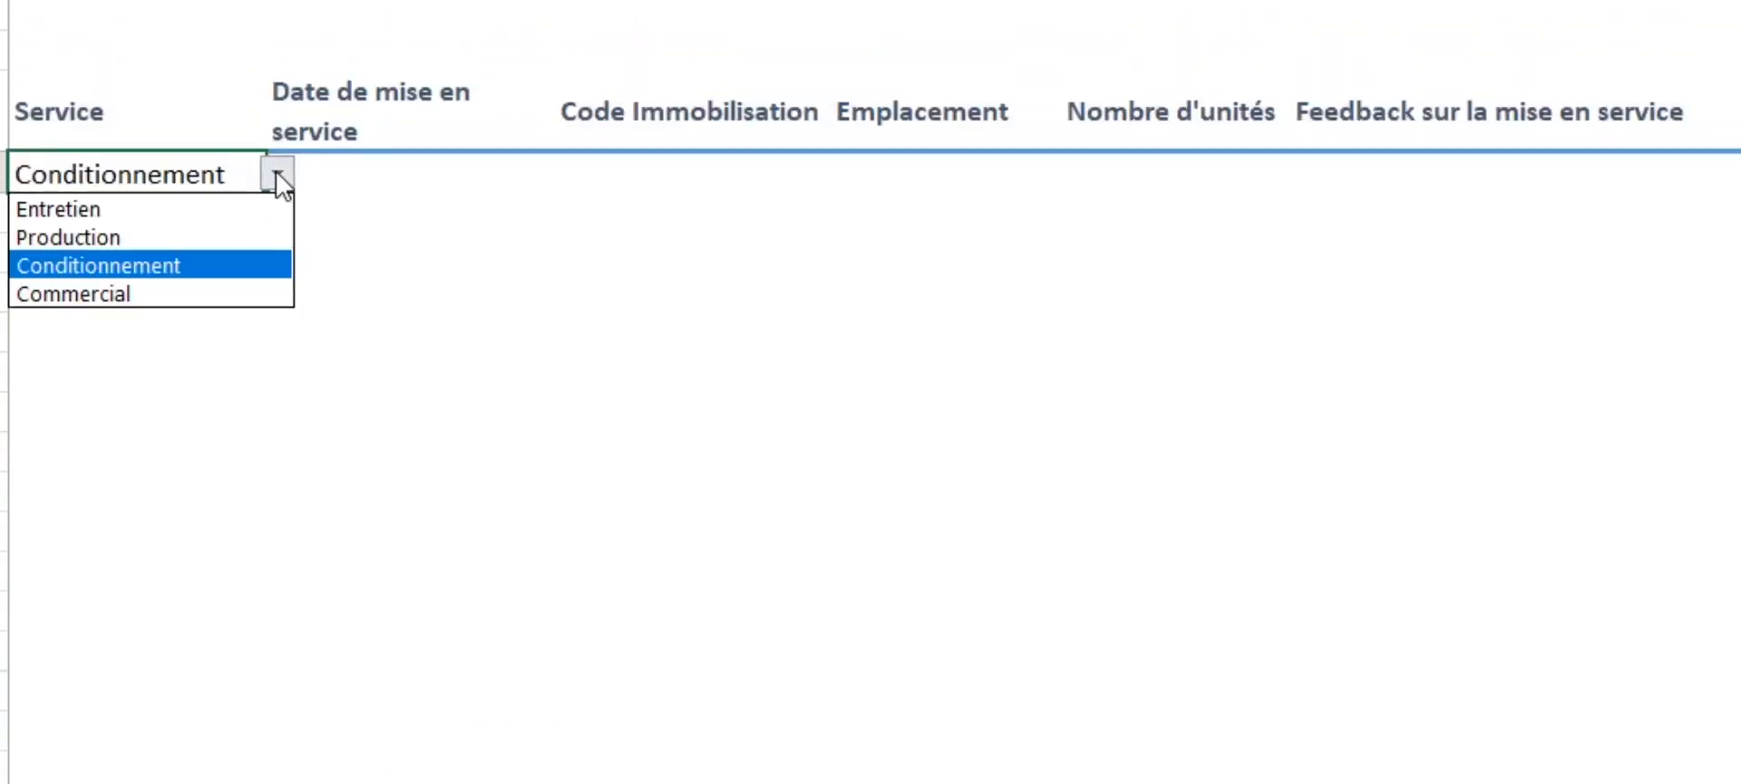
pyautogui.click(199, 264)
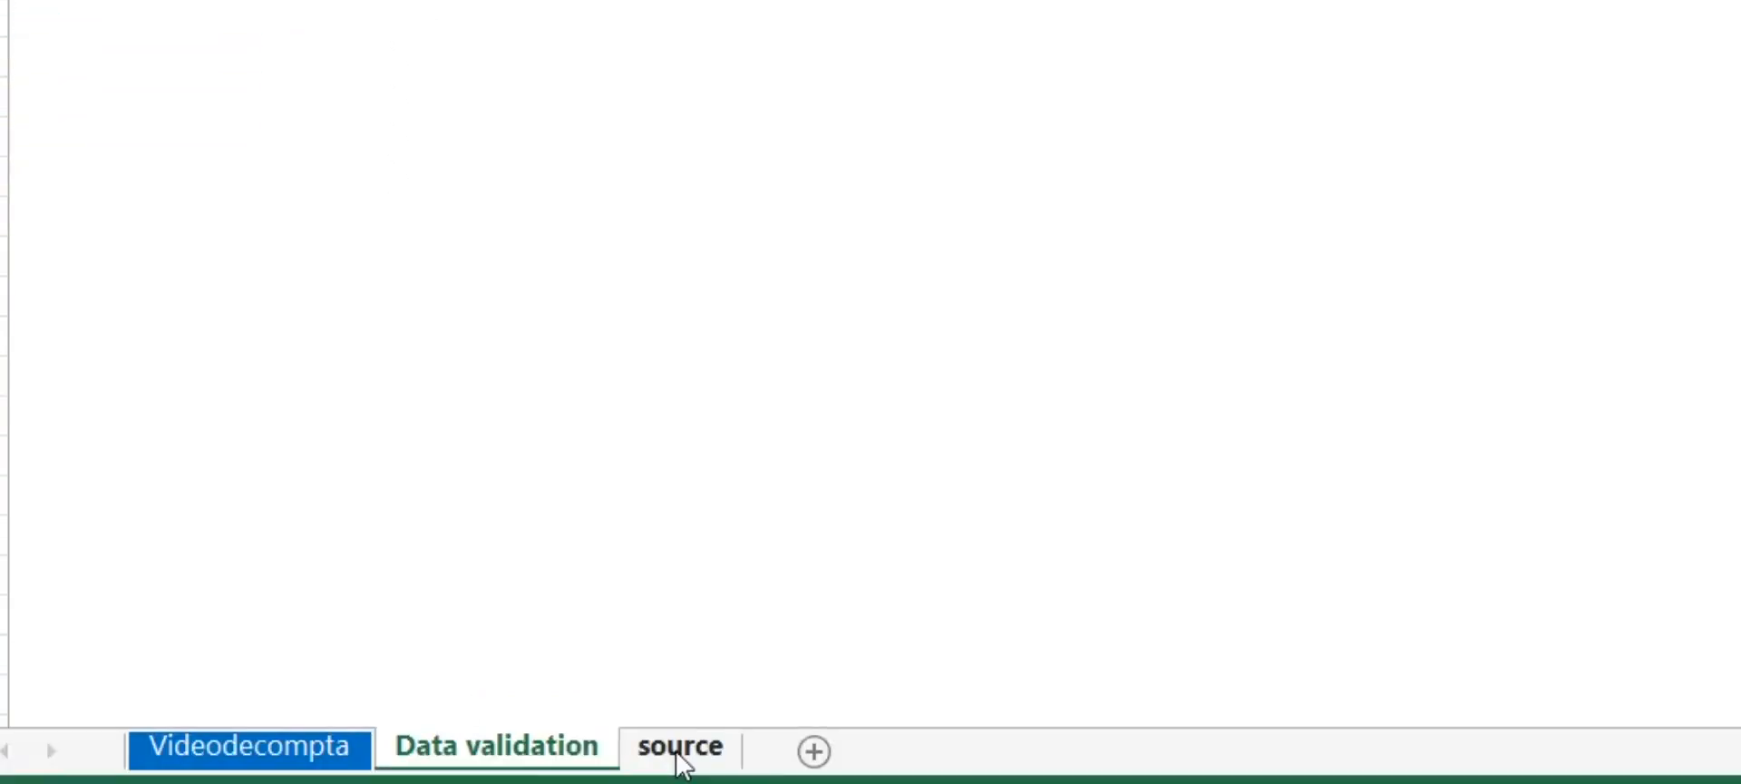
pyautogui.click(682, 748)
pyautogui.press('Delete')
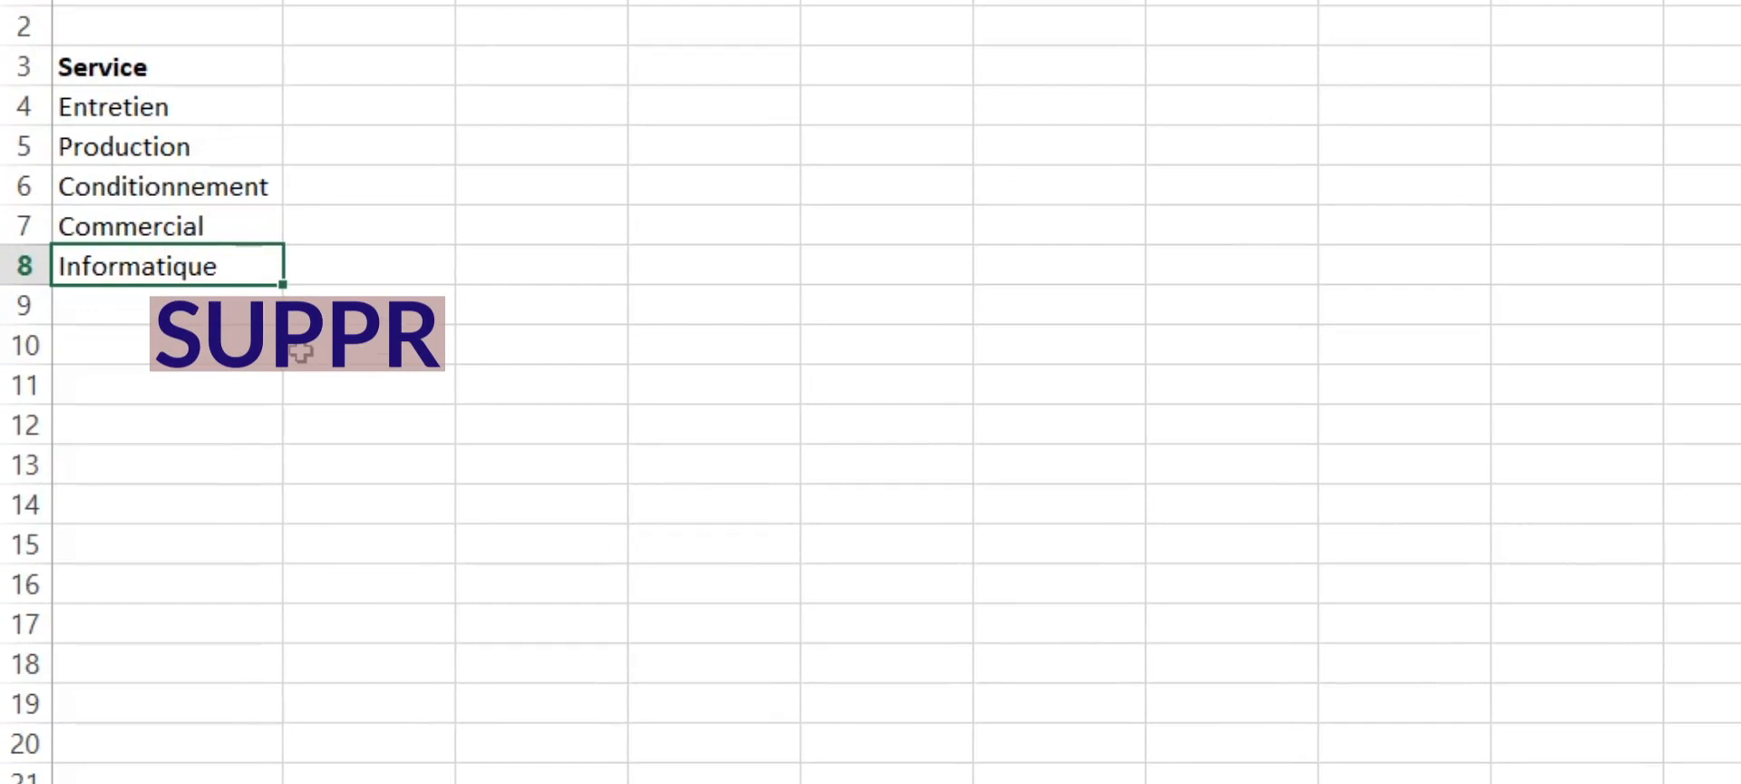
# - Insert a row above Conditionnement in the source sheet's Service list and enter Informatique in cell A6
pyautogui.rightClick(22, 188)
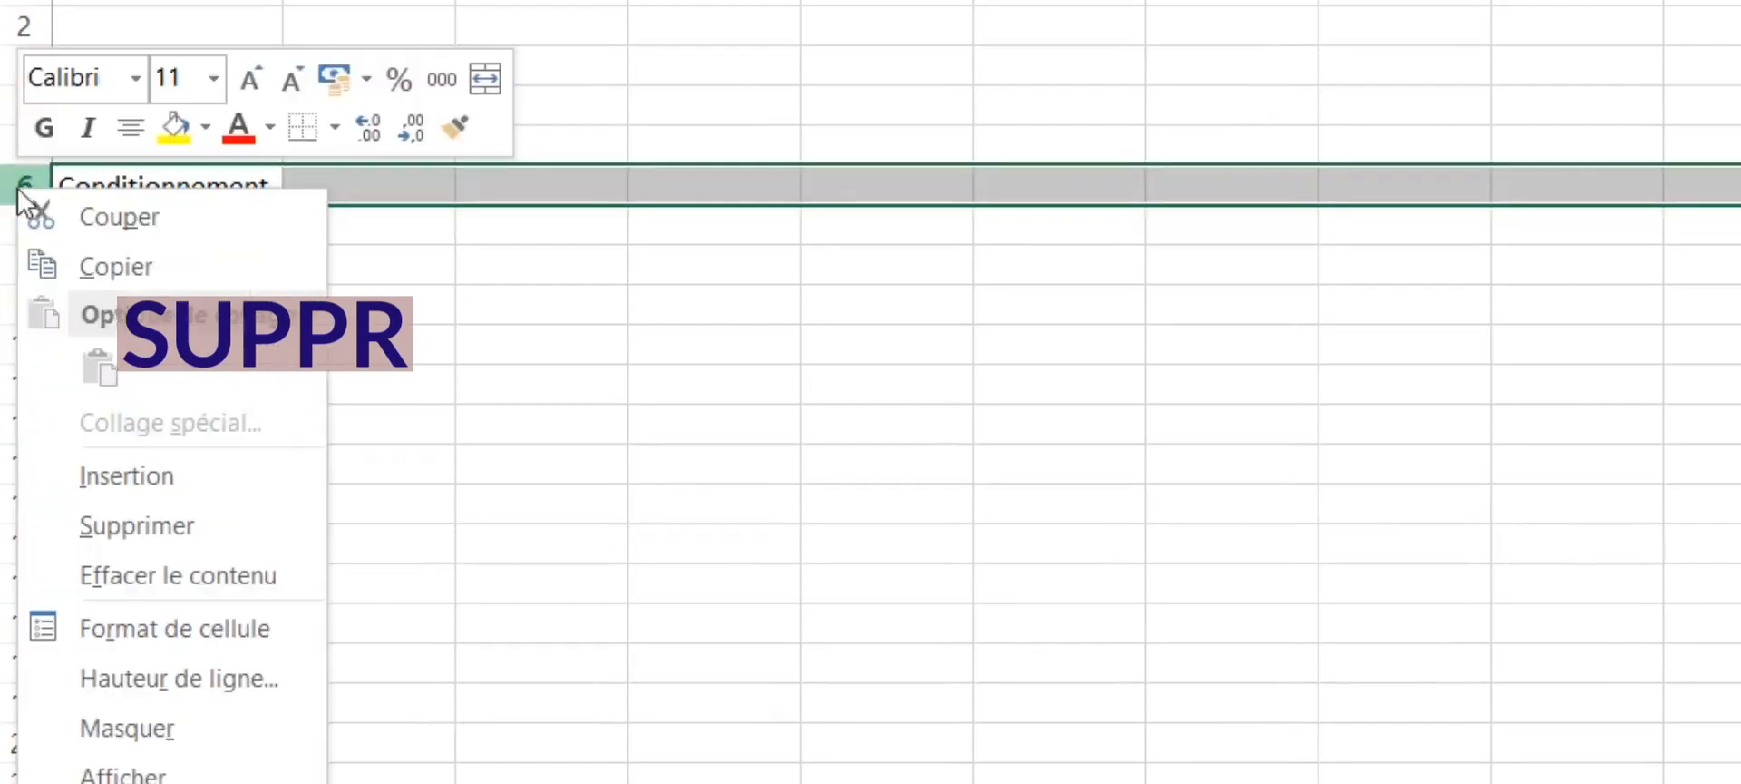
pyautogui.click(164, 474)
pyautogui.click(186, 186)
pyautogui.write('Informatique')
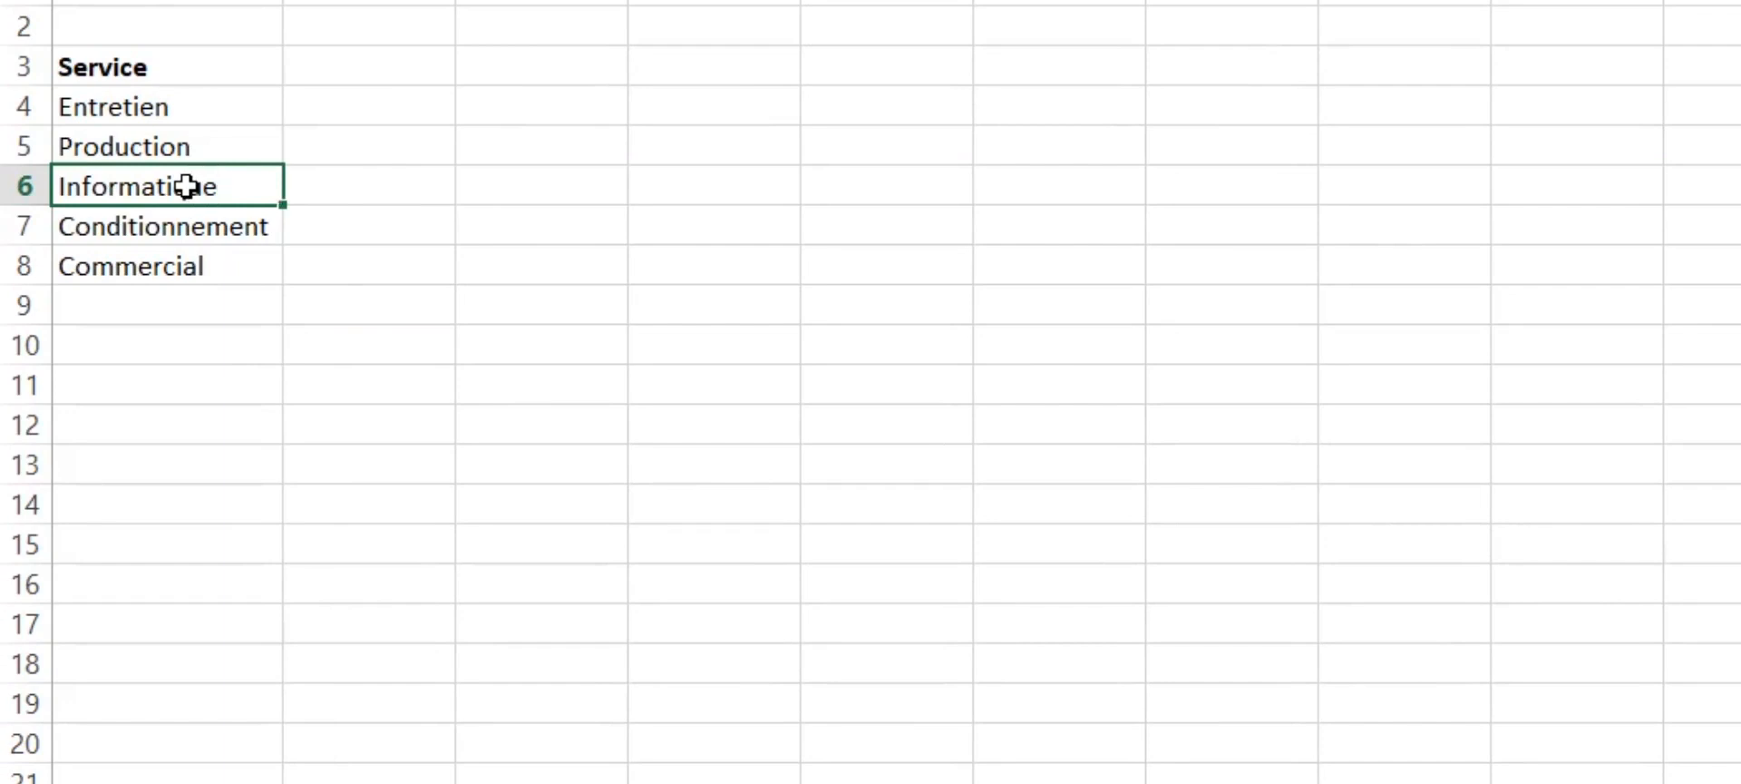
pyautogui.press('Return')
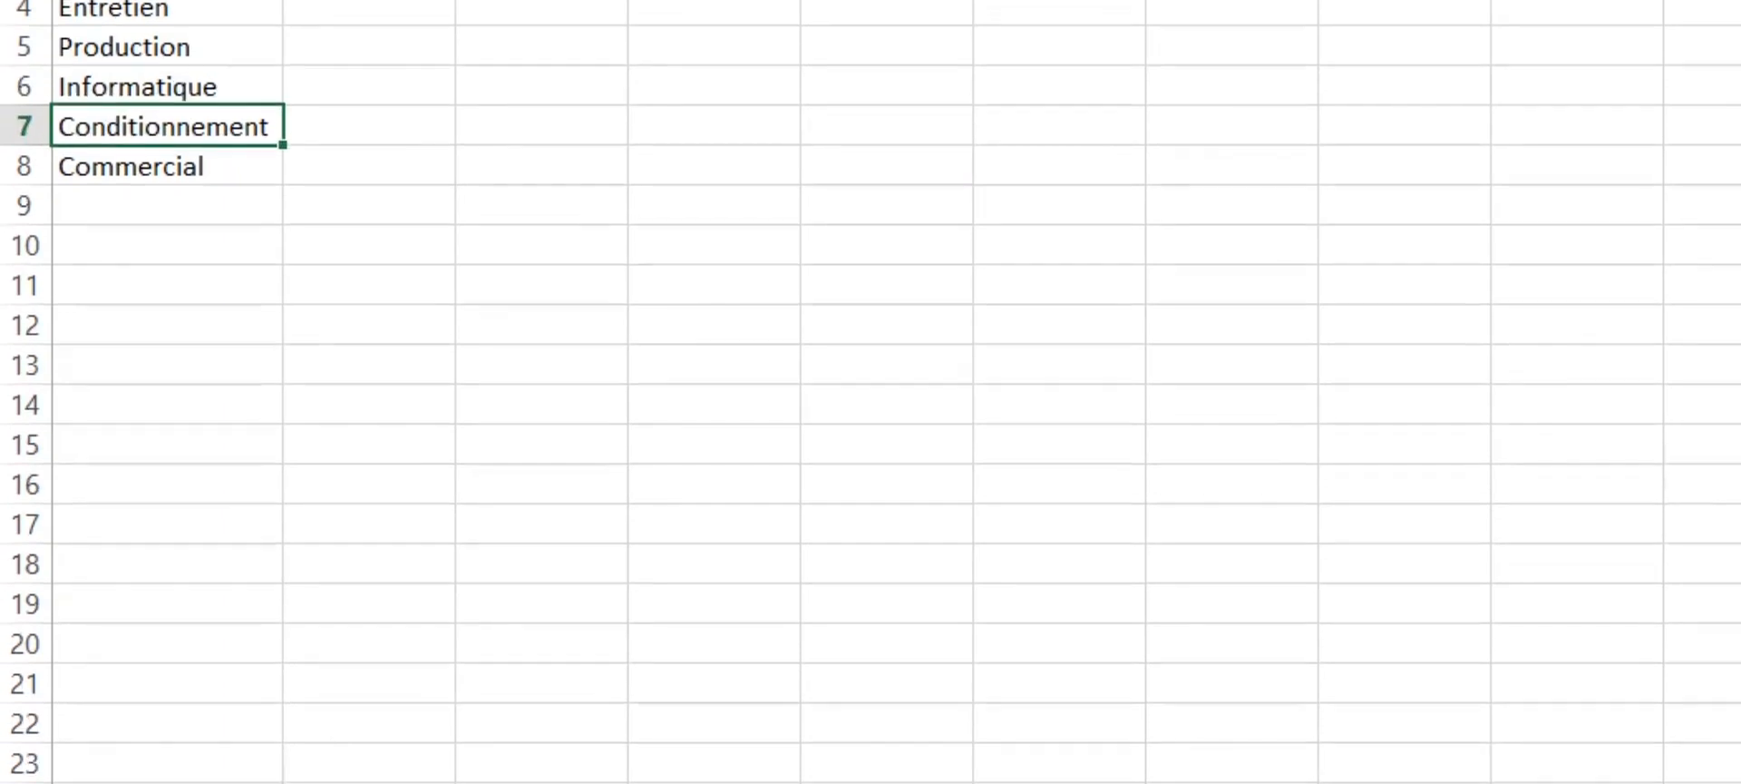
# - Check the entries in the Service cell's drop-down list on the Data validation sheet
pyautogui.click(544, 731)
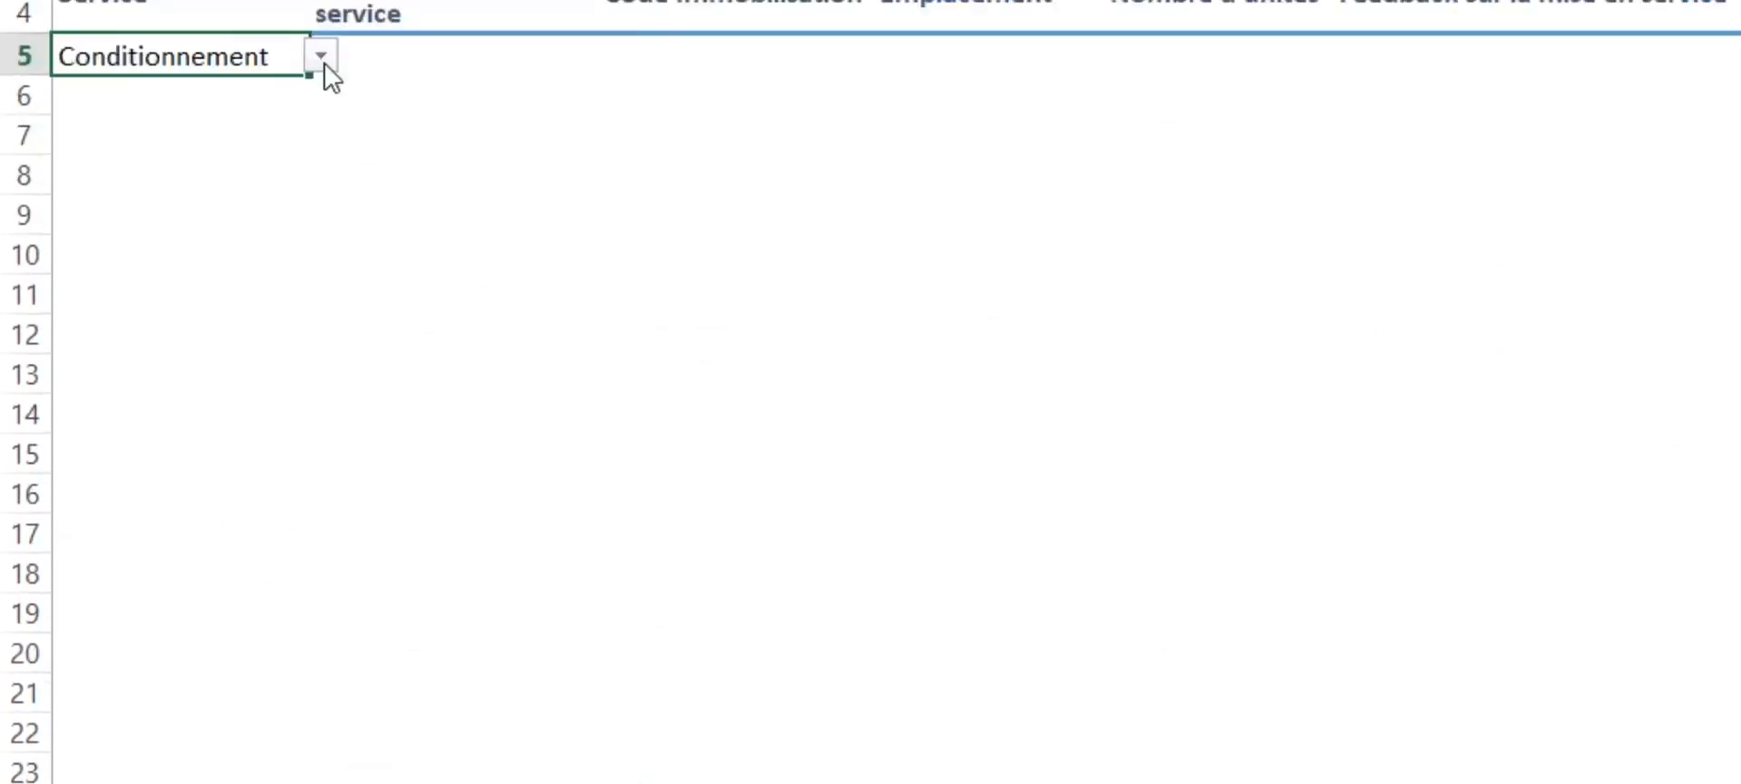
pyautogui.click(324, 62)
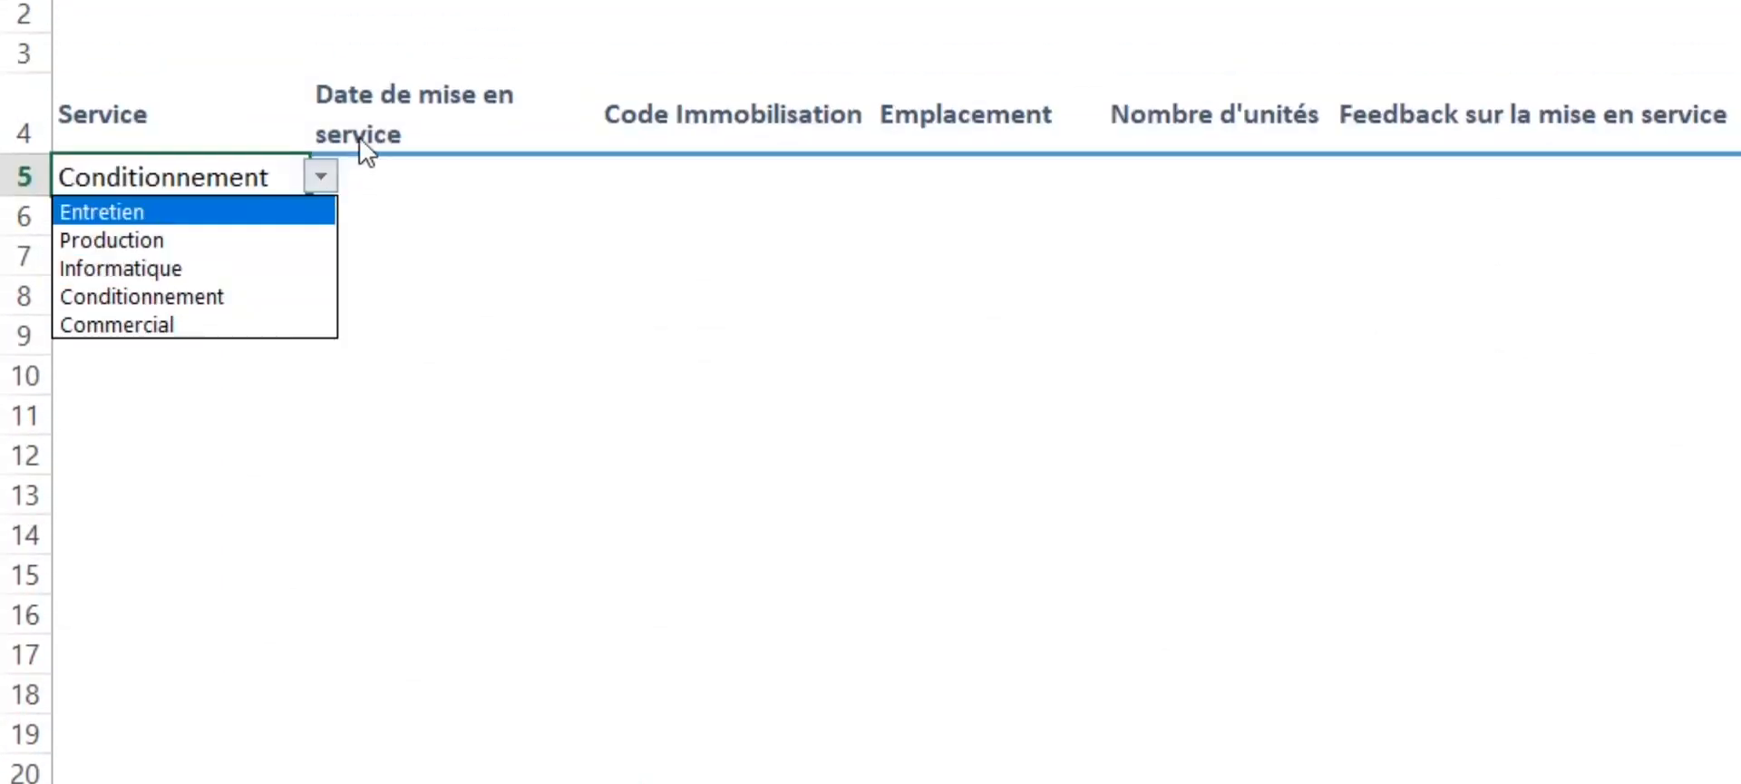
pyautogui.click(317, 182)
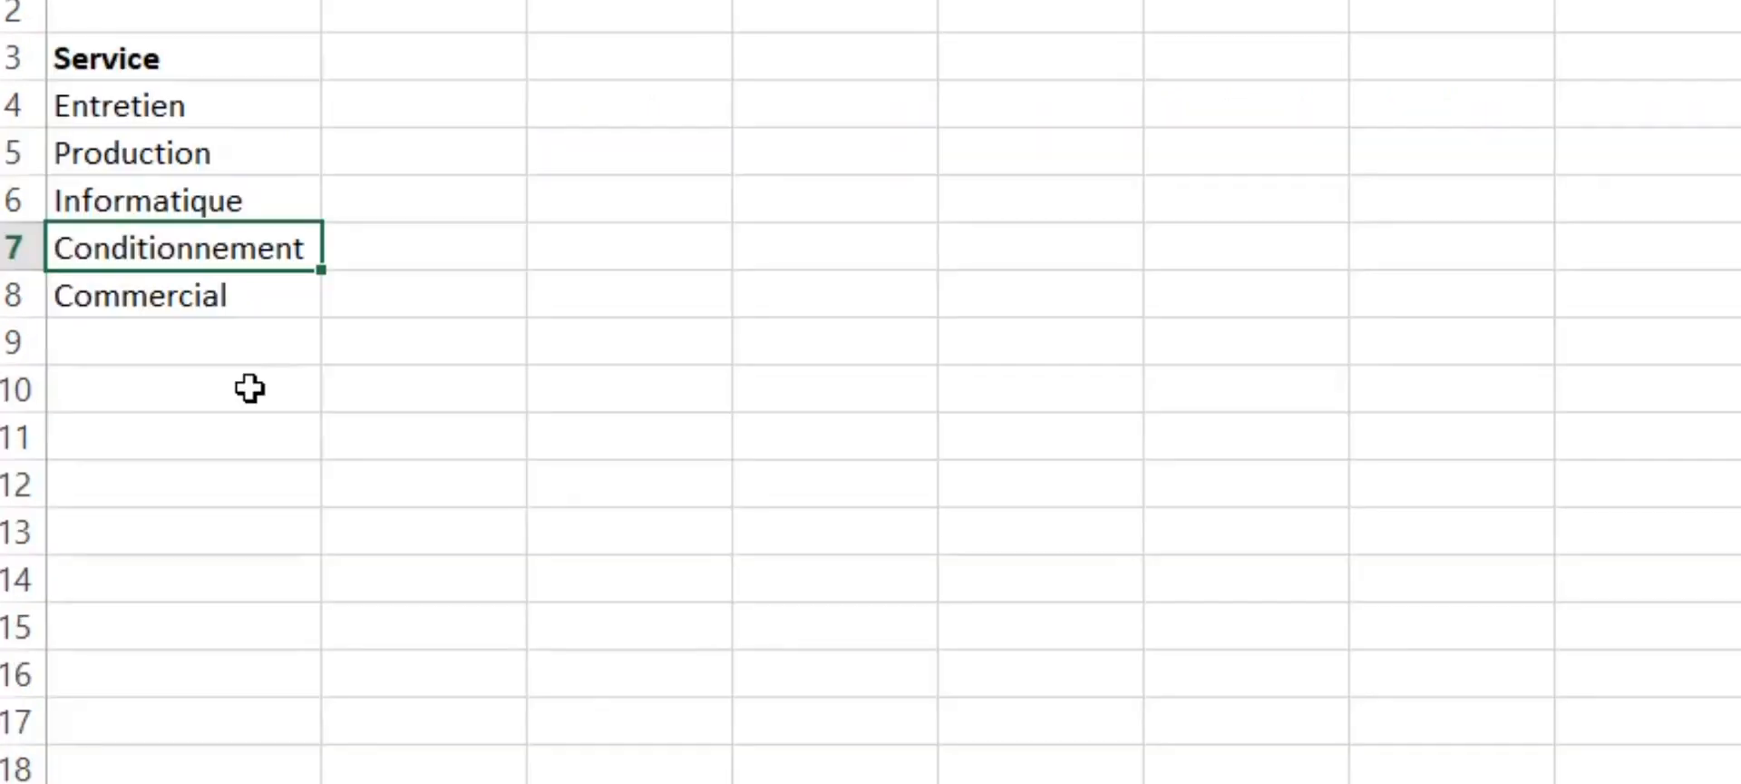
# - Delete Informatique from A6 of the source sheet and move Conditionnement and Commercial up to A6:A7
pyautogui.click(192, 209)
pyautogui.press('Delete')
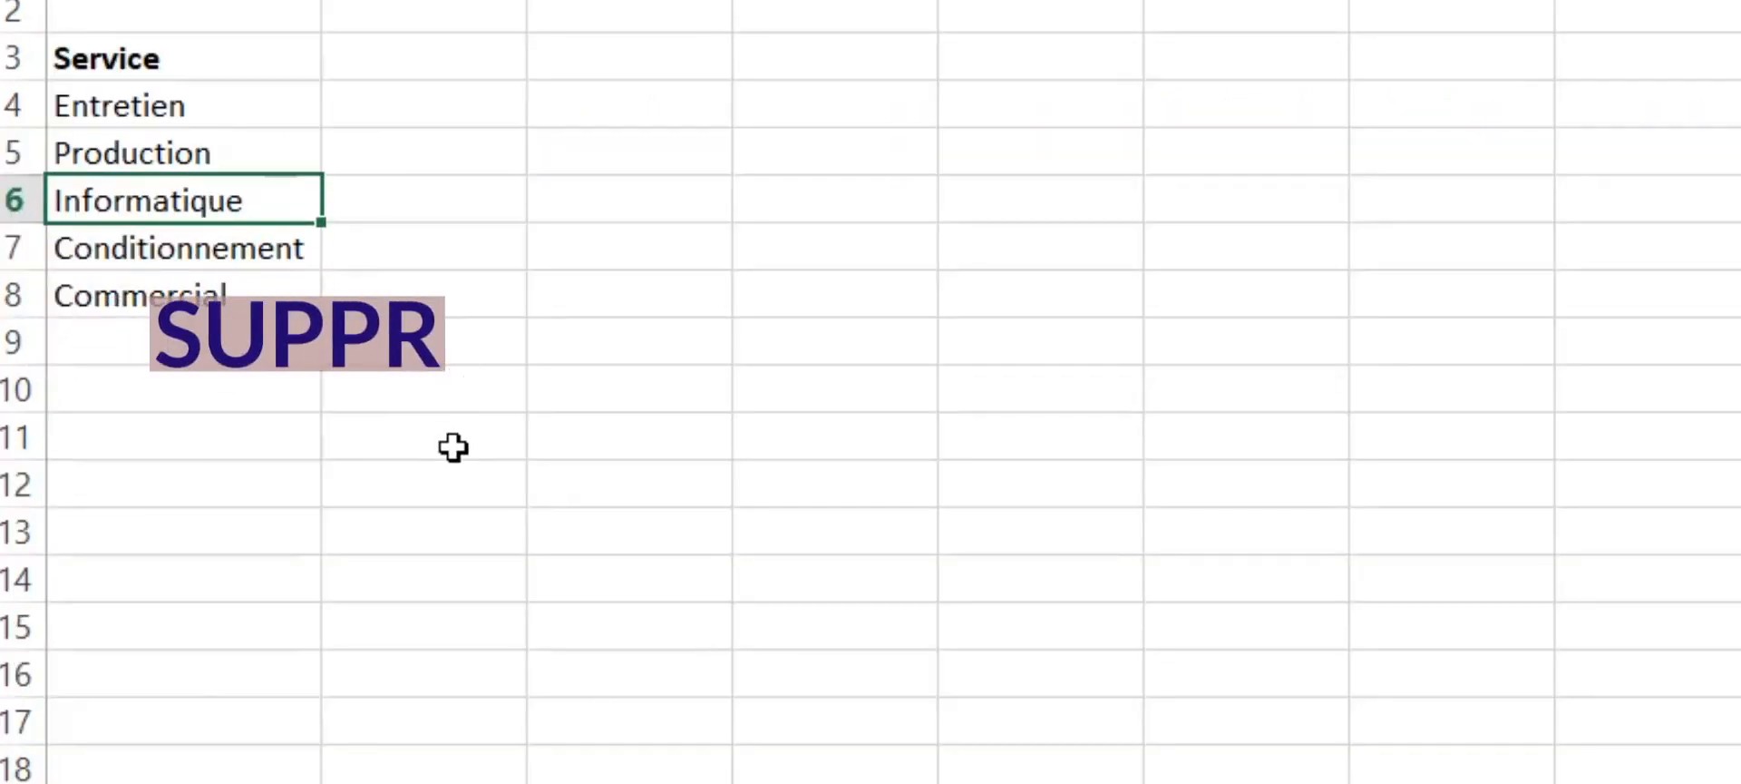
pyautogui.moveTo(218, 265); pyautogui.dragTo(227, 292)
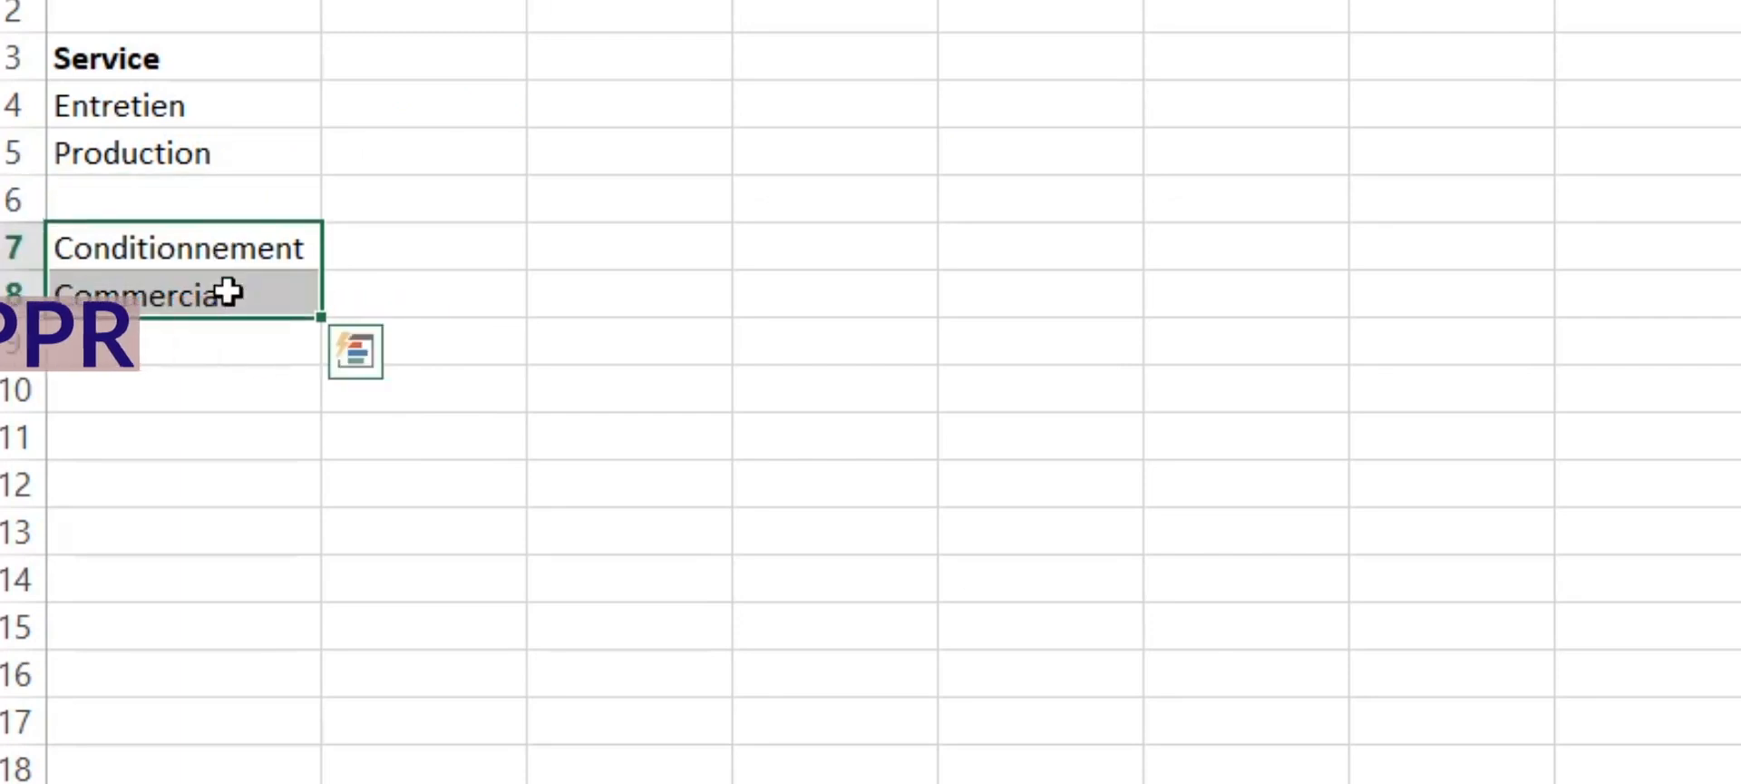
pyautogui.moveTo(216, 223); pyautogui.dragTo(218, 200)
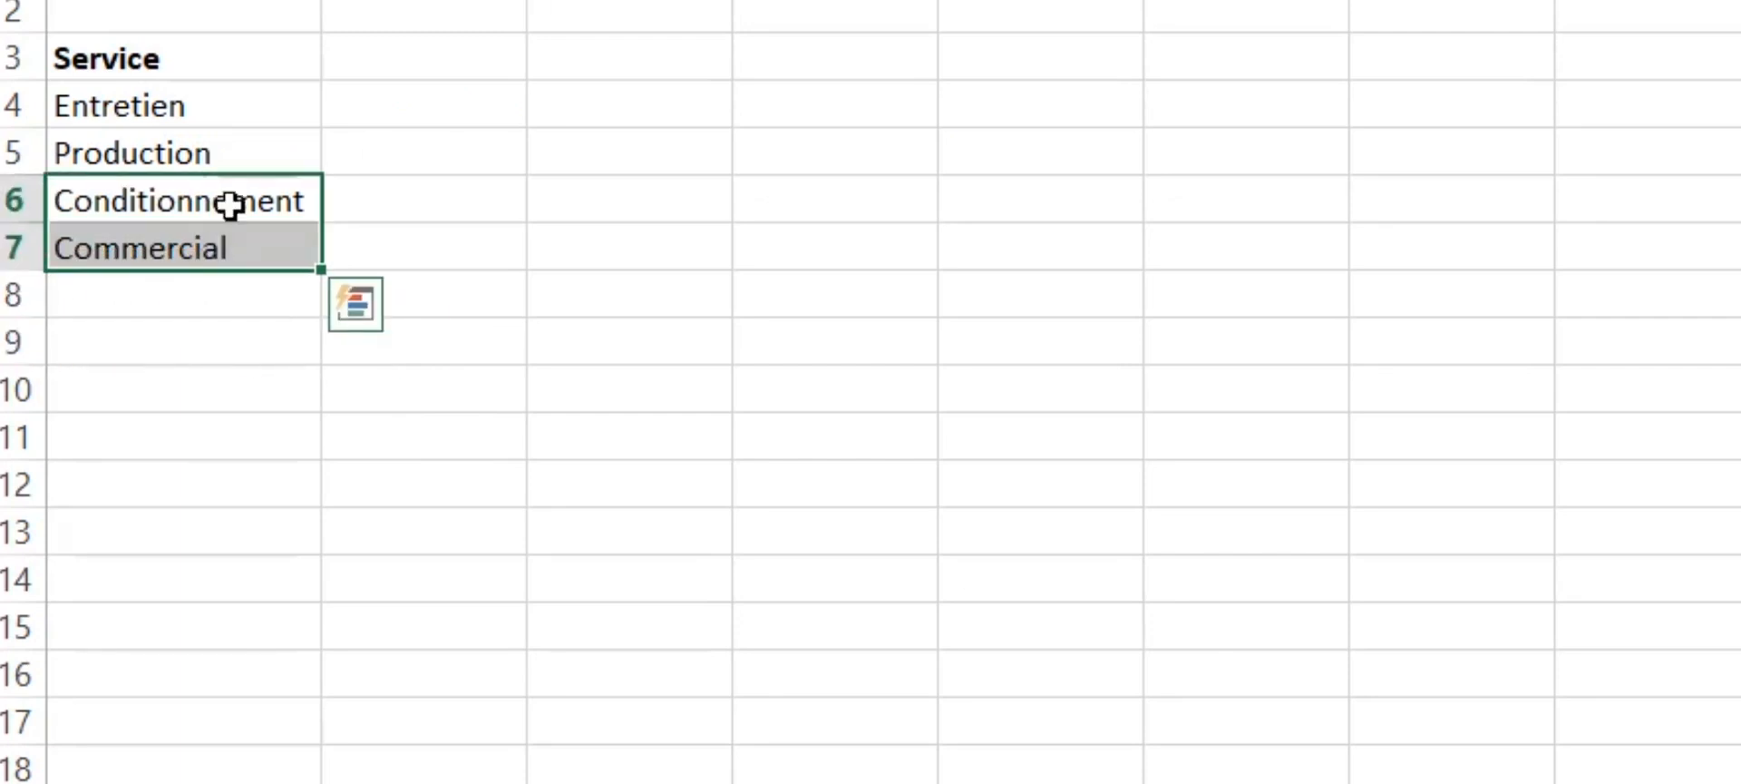
pyautogui.click(204, 334)
pyautogui.click(218, 182)
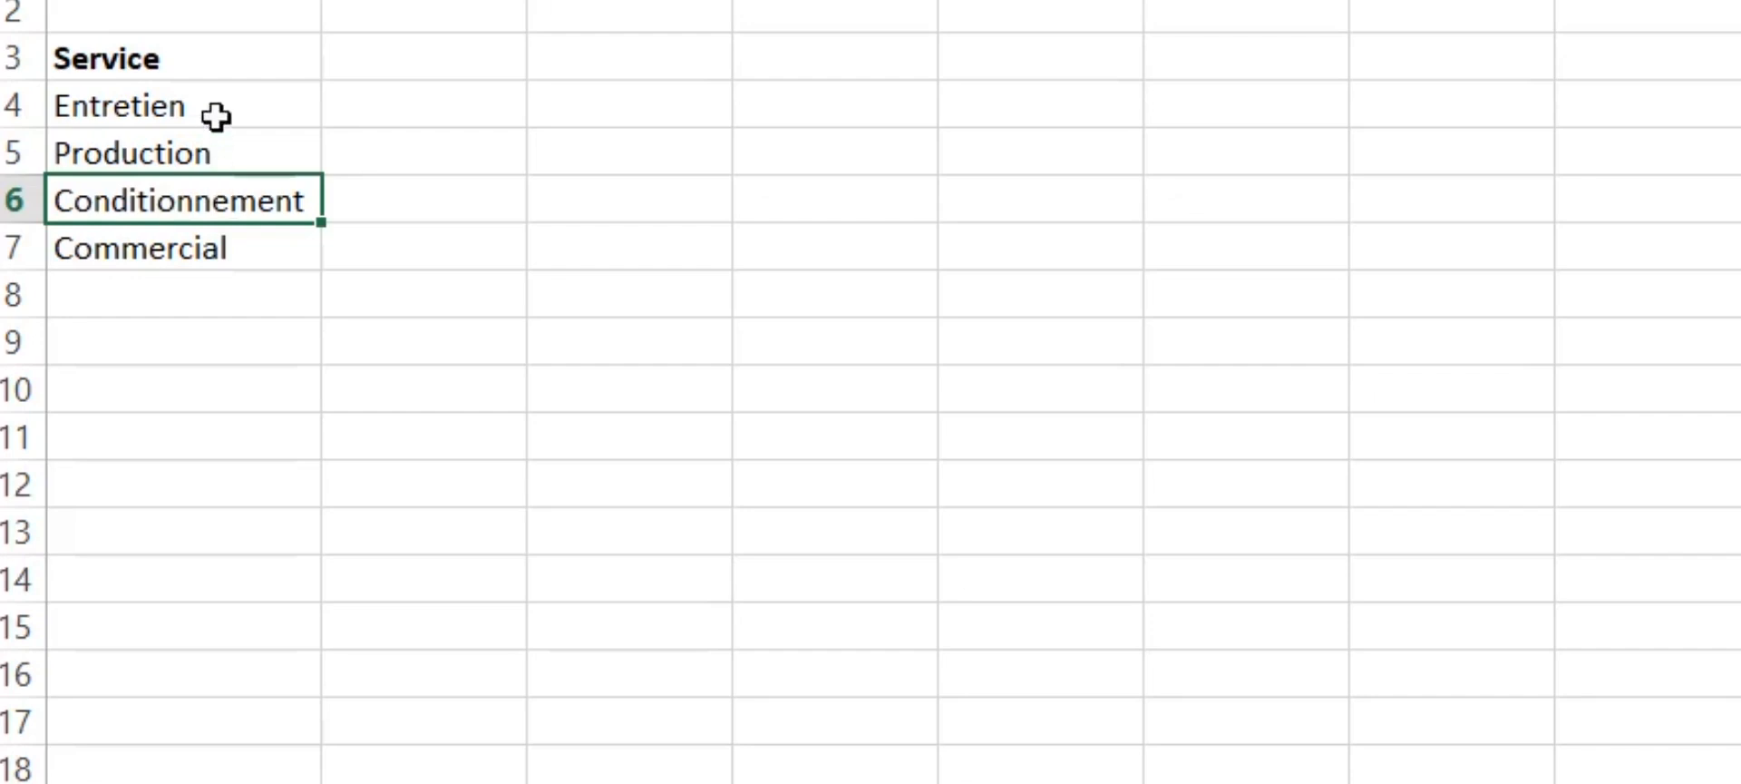
pyautogui.moveTo(220, 57); pyautogui.dragTo(190, 78)
pyautogui.click(191, 238)
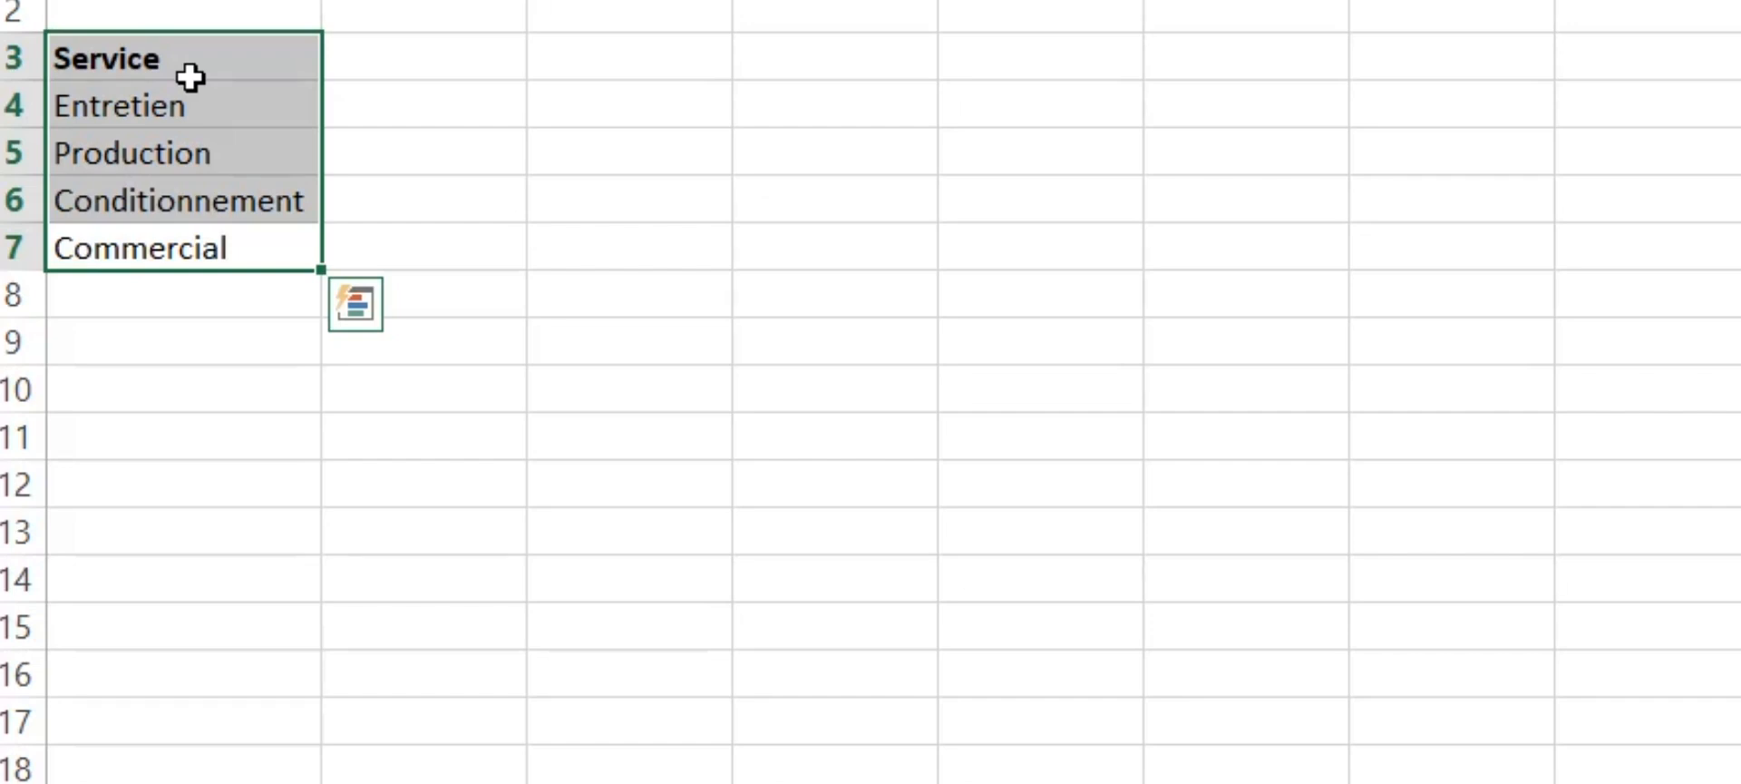
# - Try converting the Service list A3:A7 into a table with headers, and undo the conversion
pyautogui.click(190, 78)
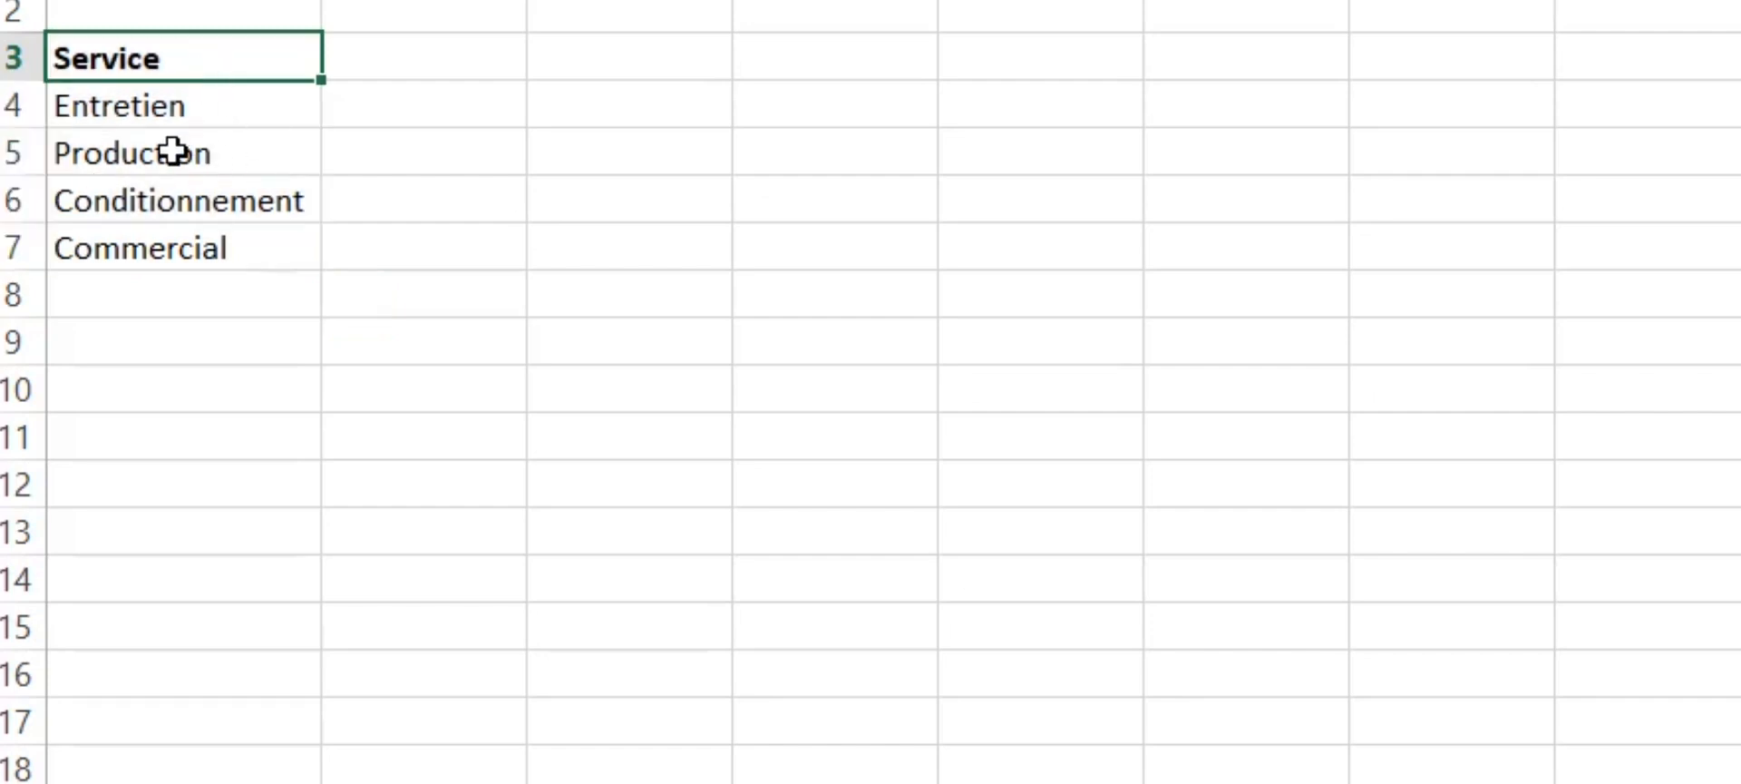
pyautogui.click(397, 62)
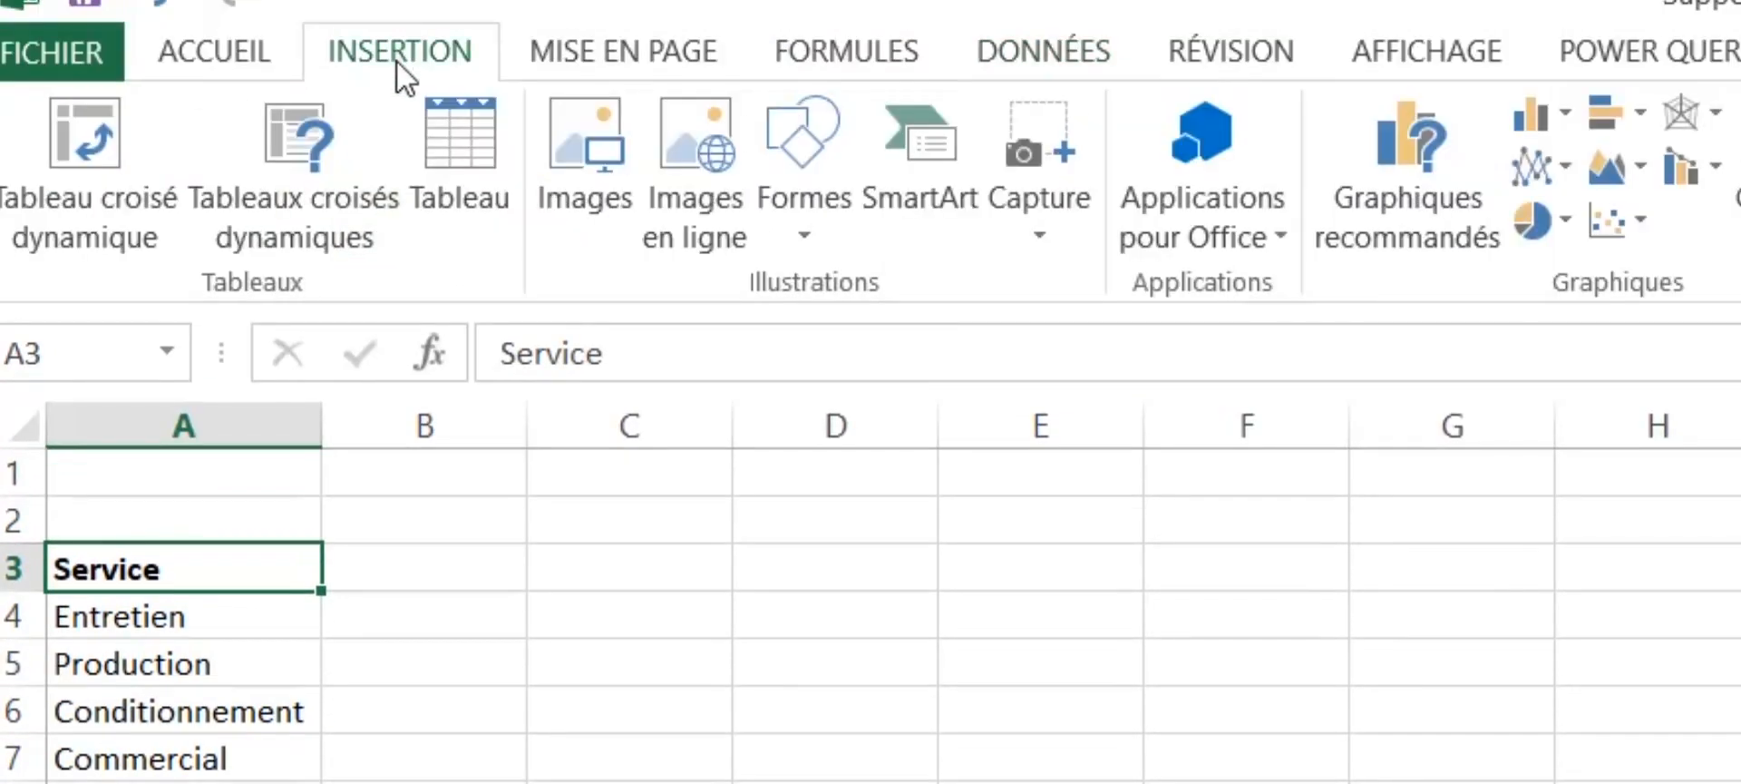
pyautogui.click(456, 186)
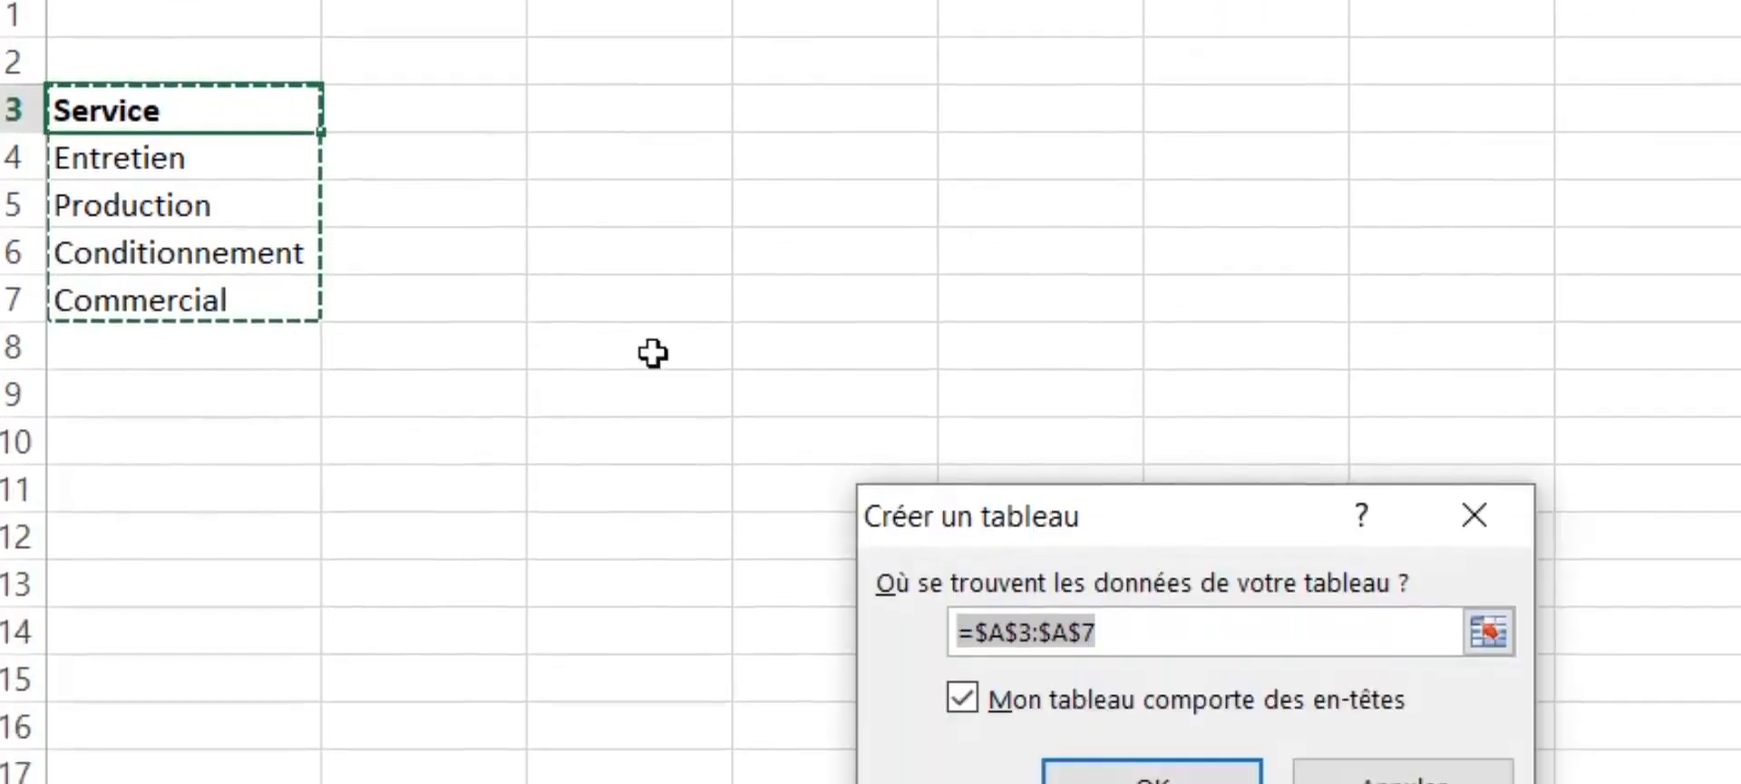
pyautogui.click(1201, 684)
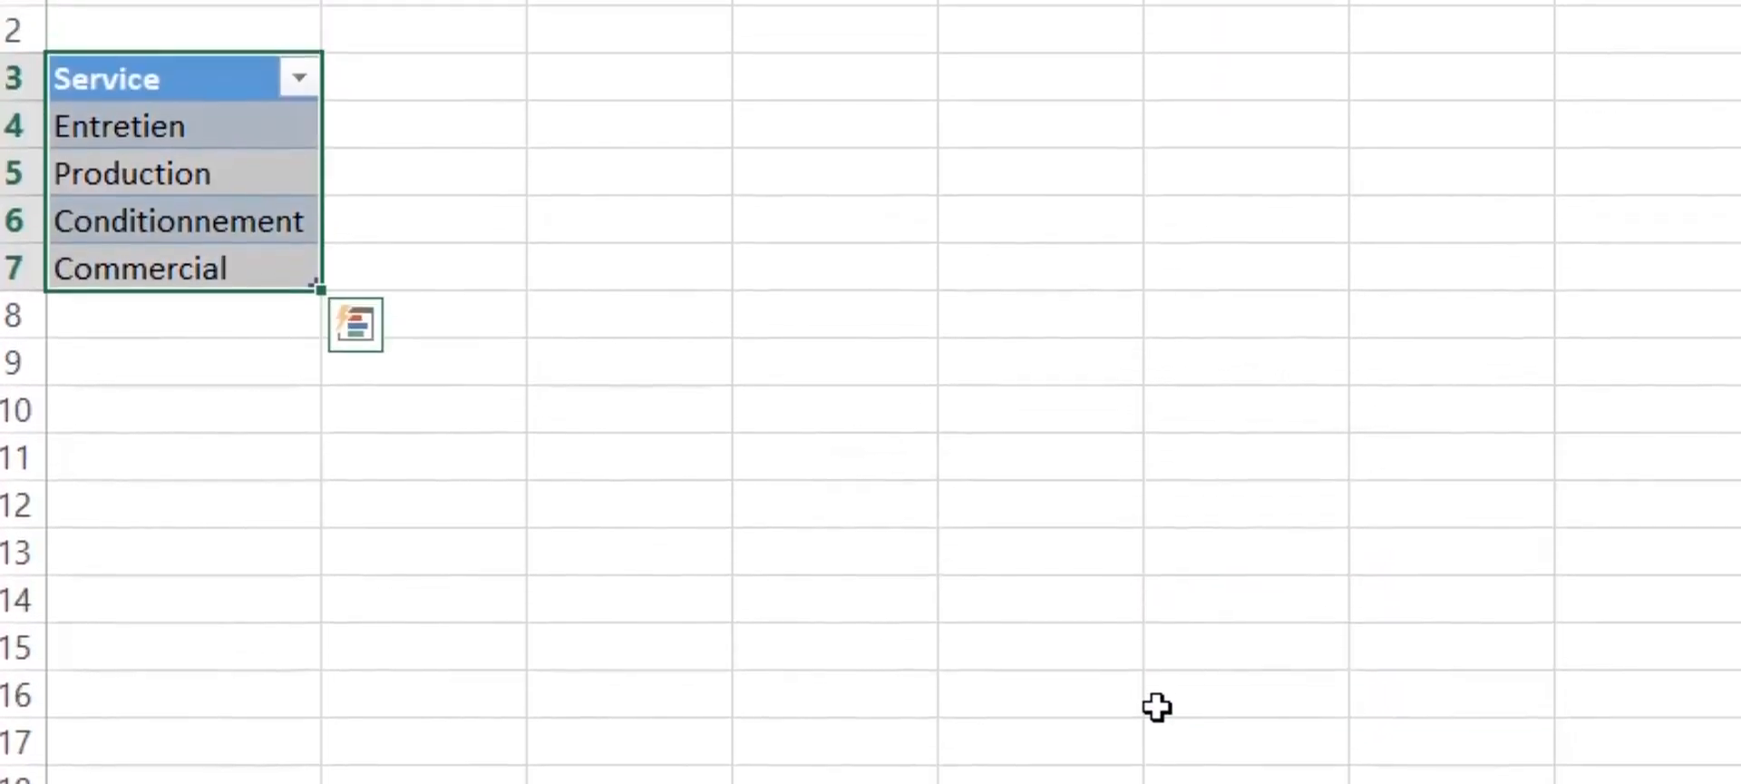
pyautogui.hotkey('ctrl', 'z')
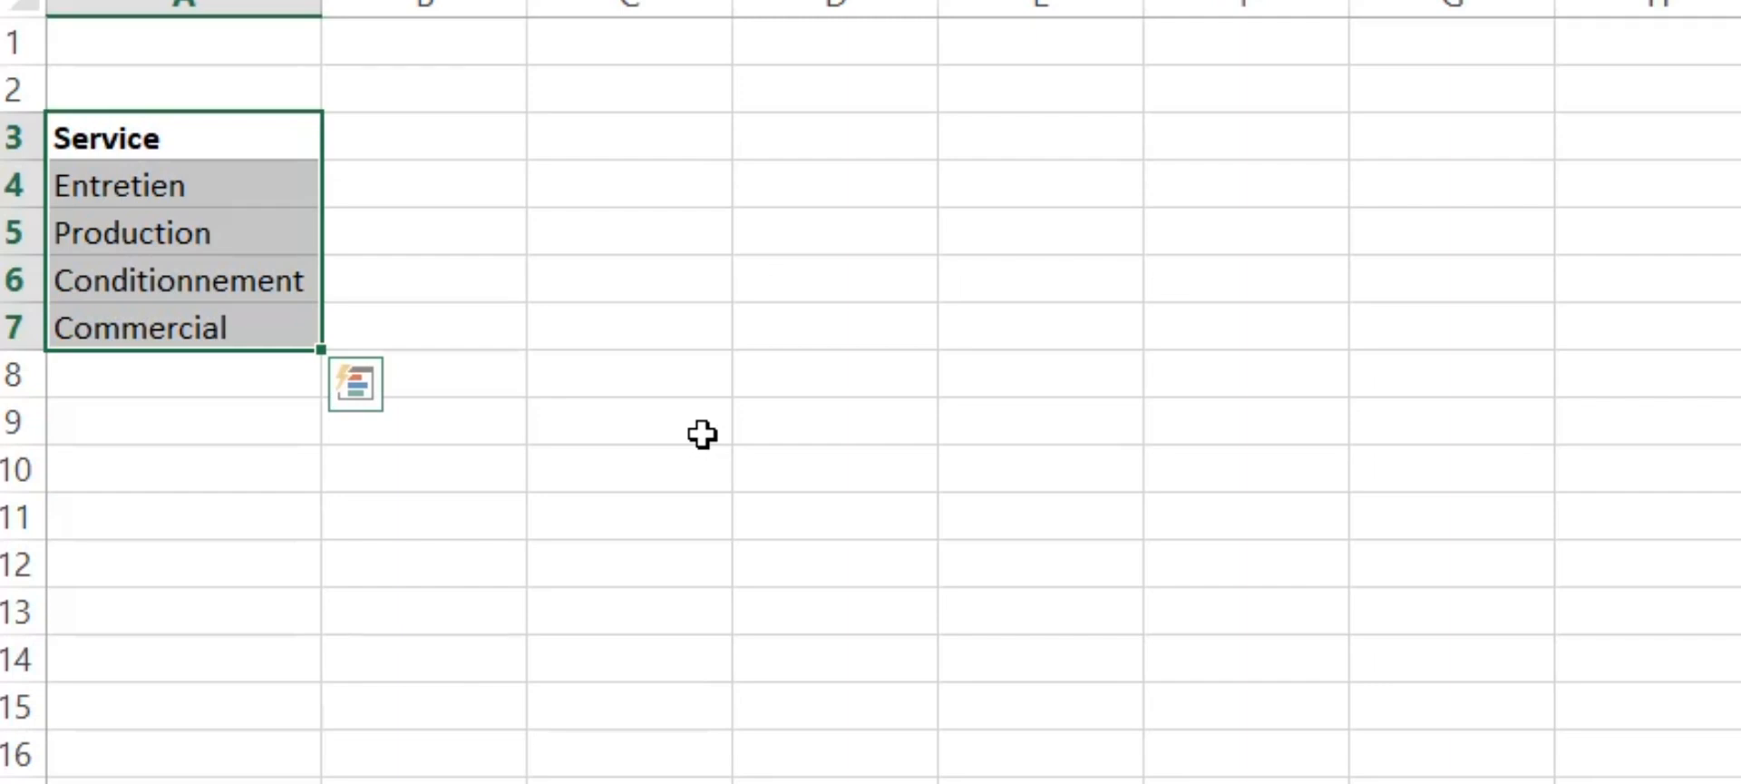
# - Convert the Service list A3:A7 into a table whose first row holds the headers
pyautogui.hotkey('ctrl', 'l')
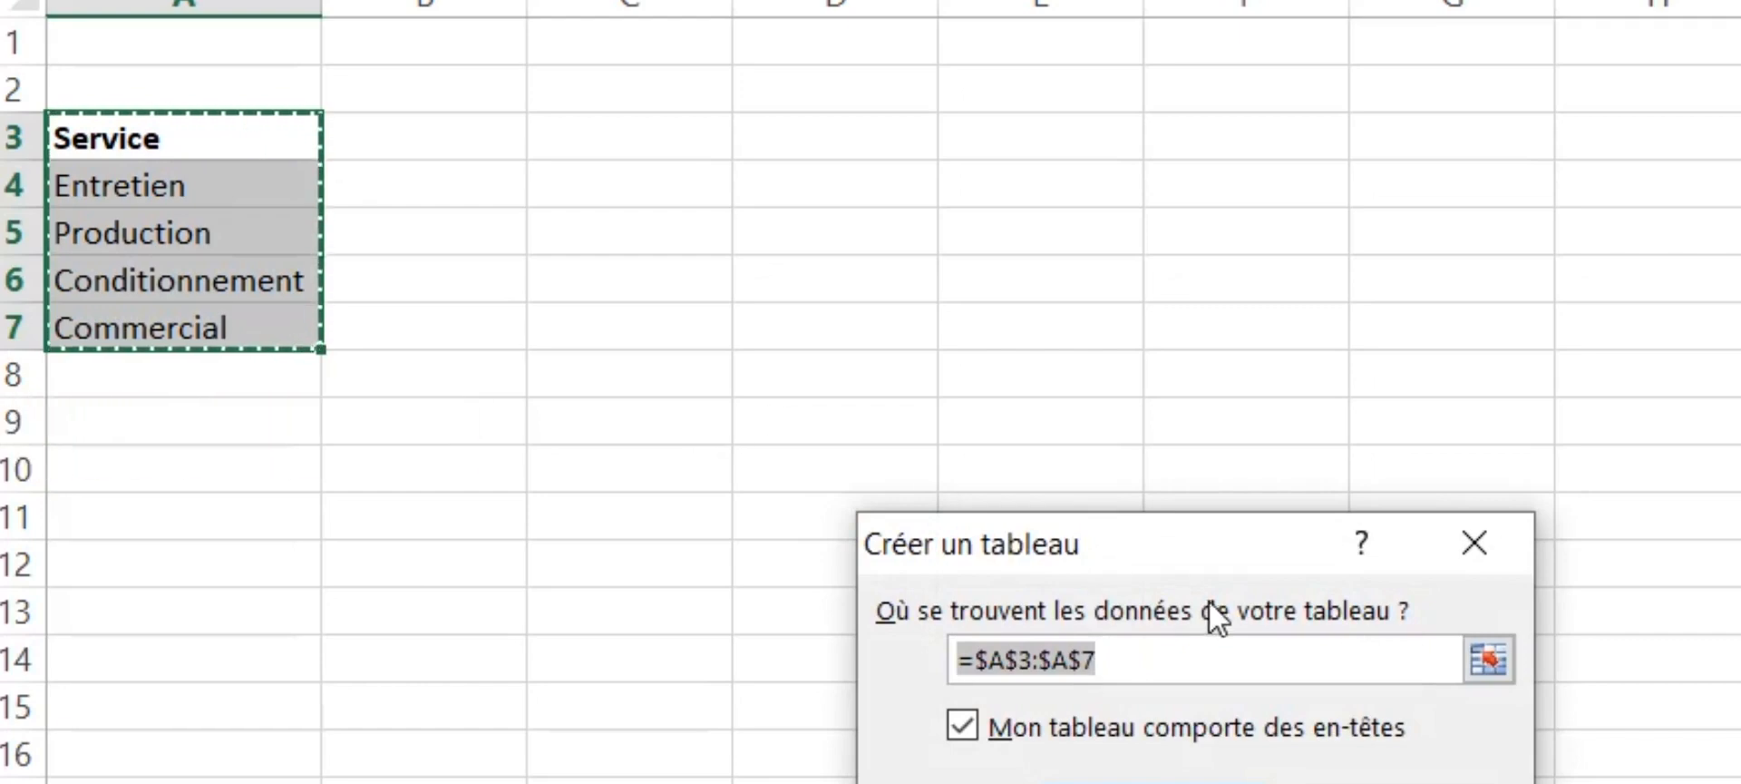
pyautogui.moveTo(1205, 552); pyautogui.dragTo(1231, 510)
pyautogui.moveTo(1249, 410); pyautogui.dragTo(1249, 199)
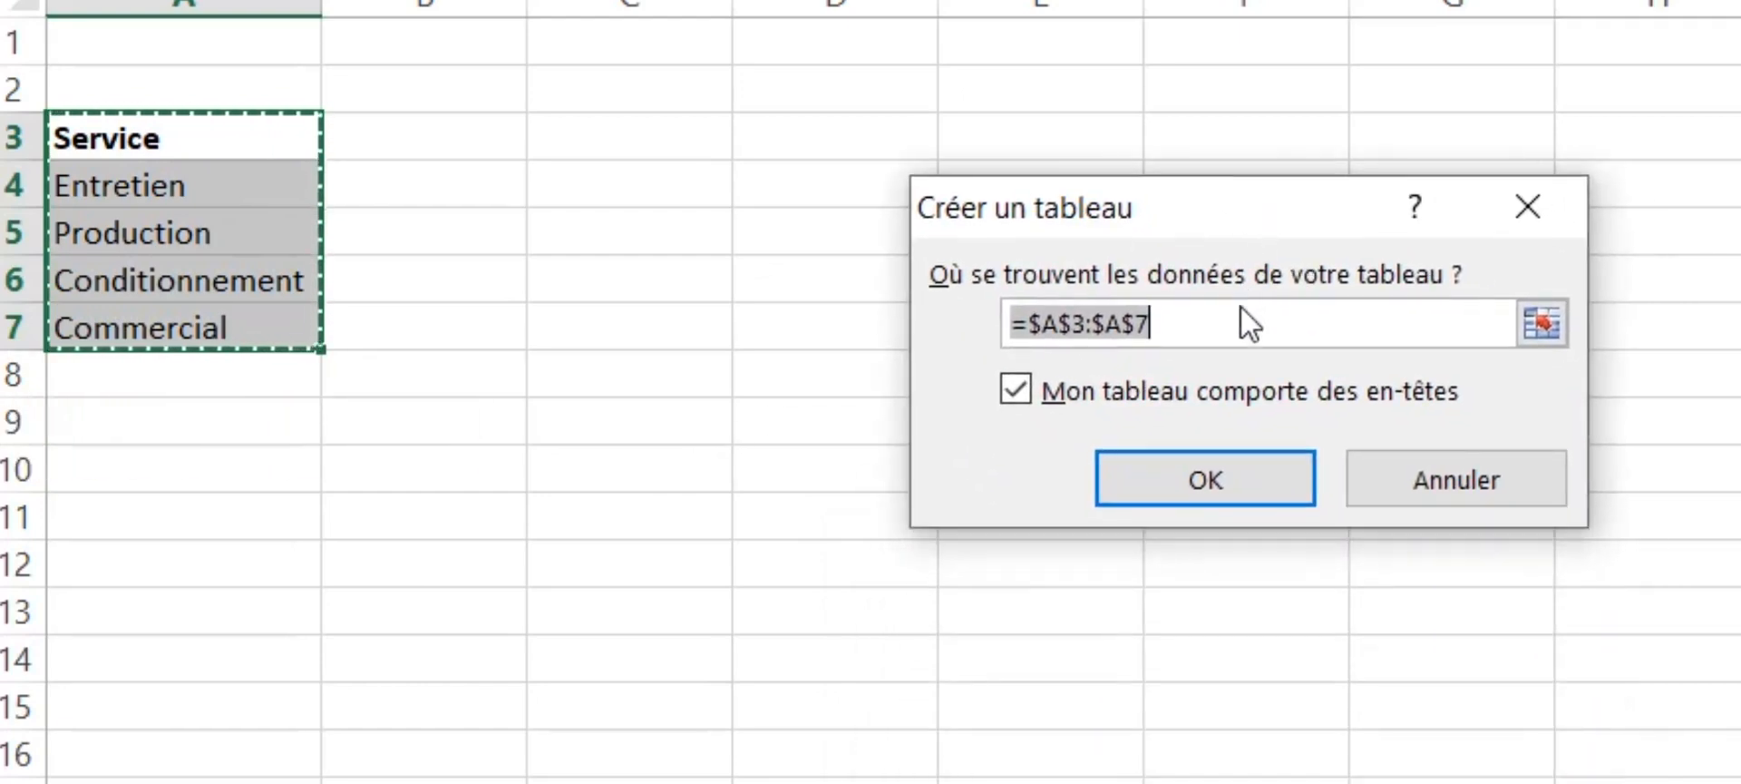
pyautogui.click(1219, 332)
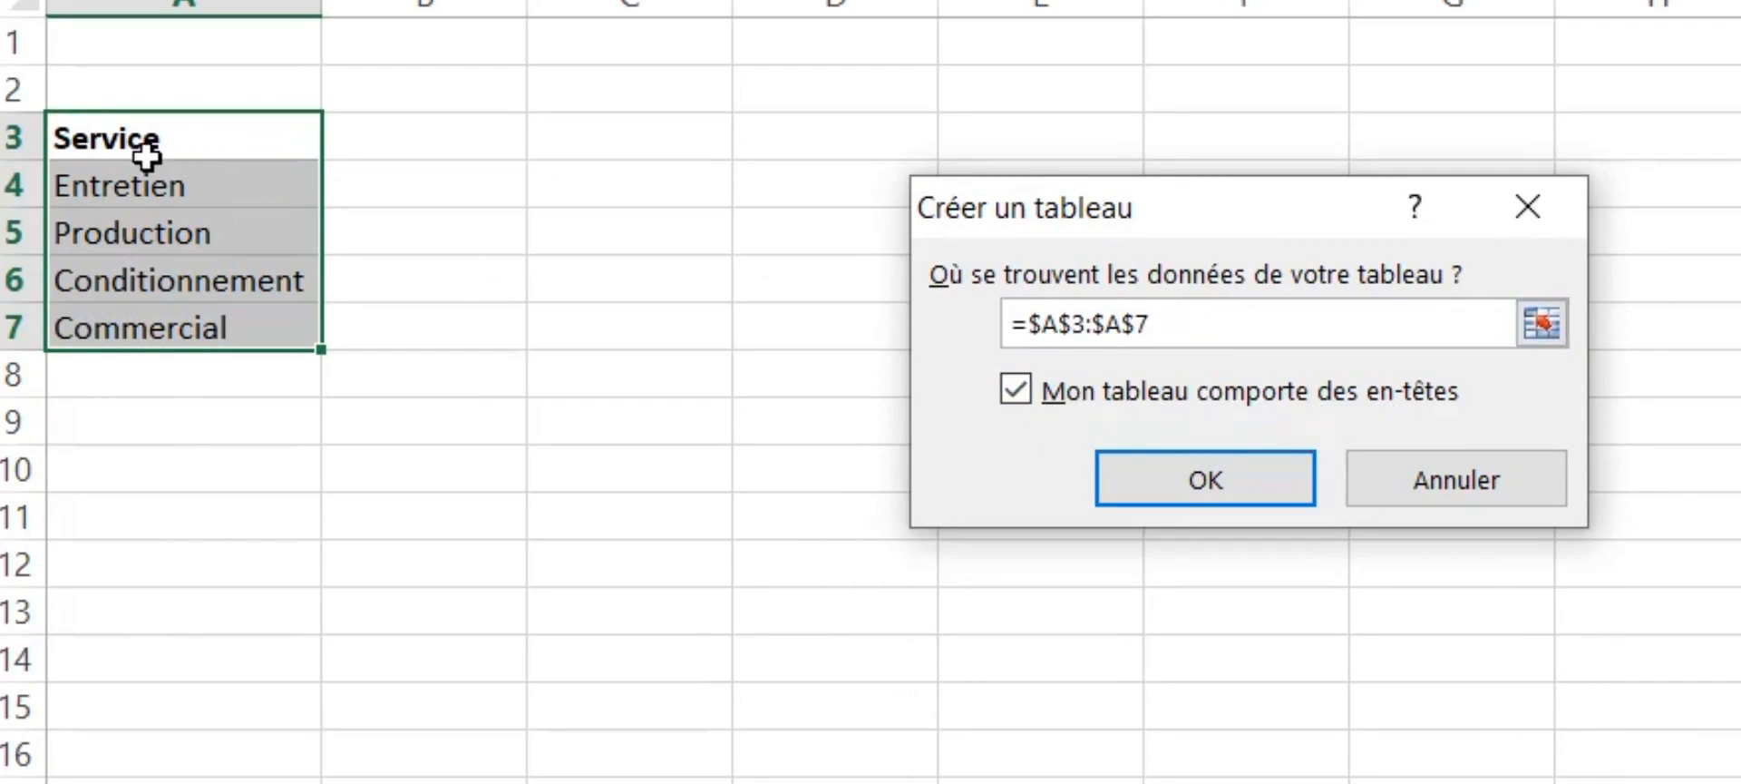
pyautogui.click(1219, 481)
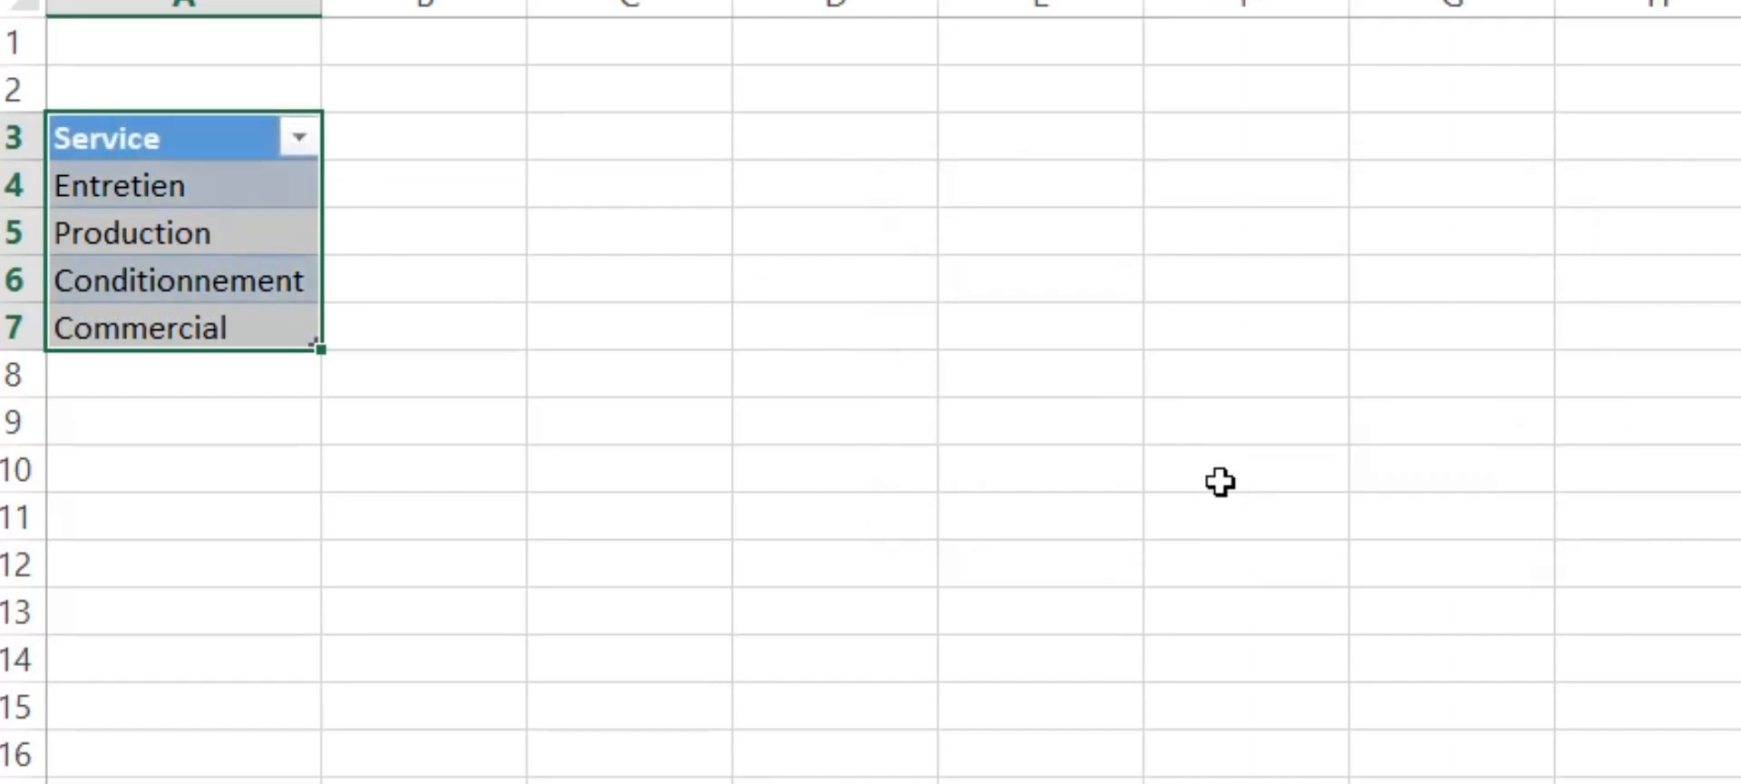
# - Rename the Service list's table as TableauValidation
pyautogui.click(234, 177)
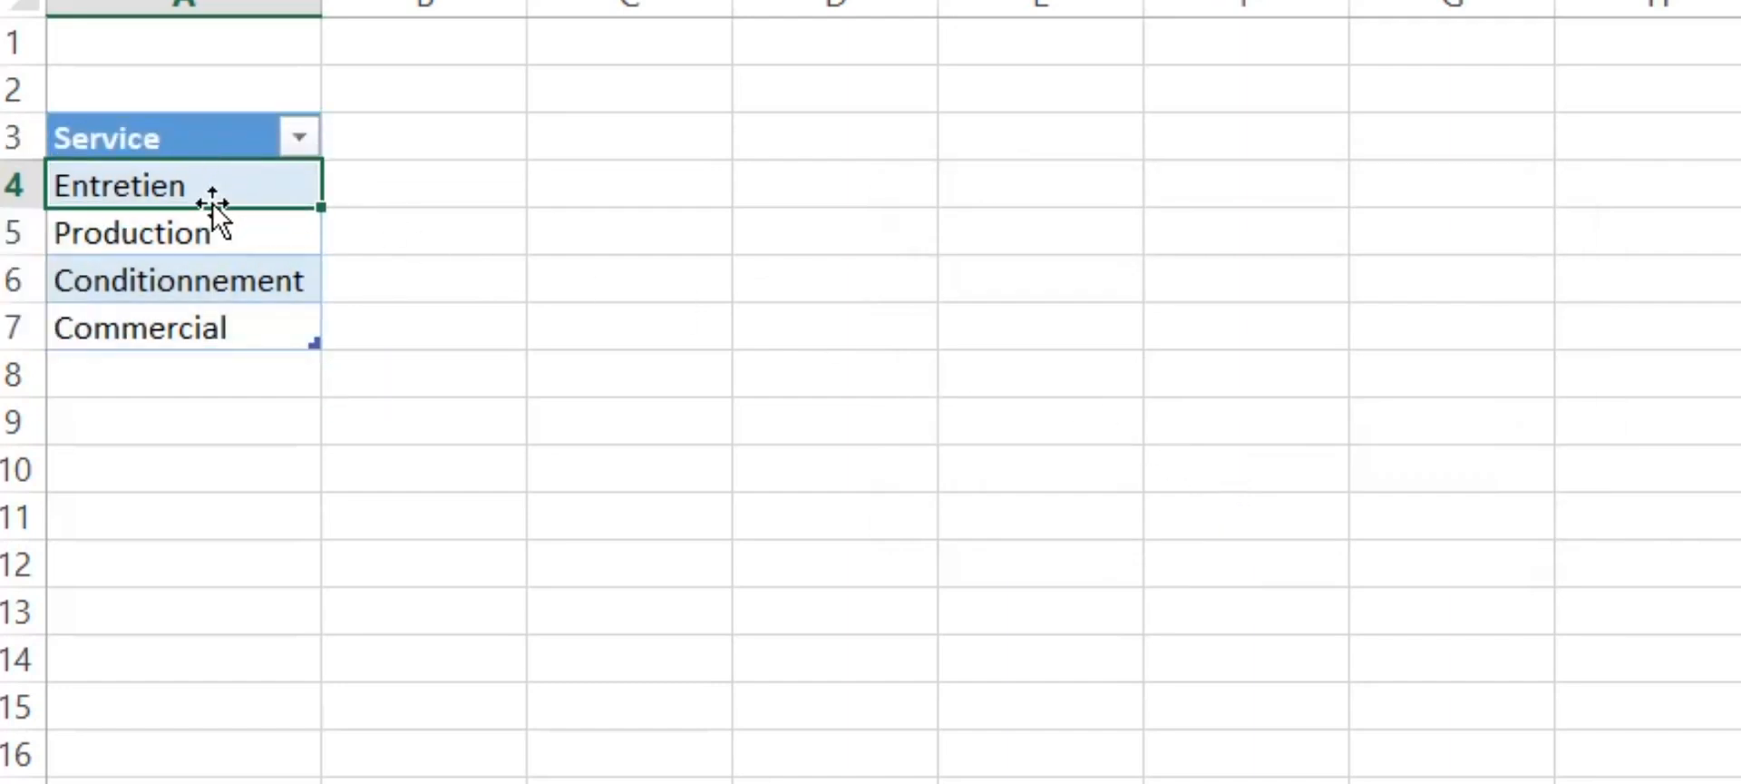
pyautogui.click(163, 19)
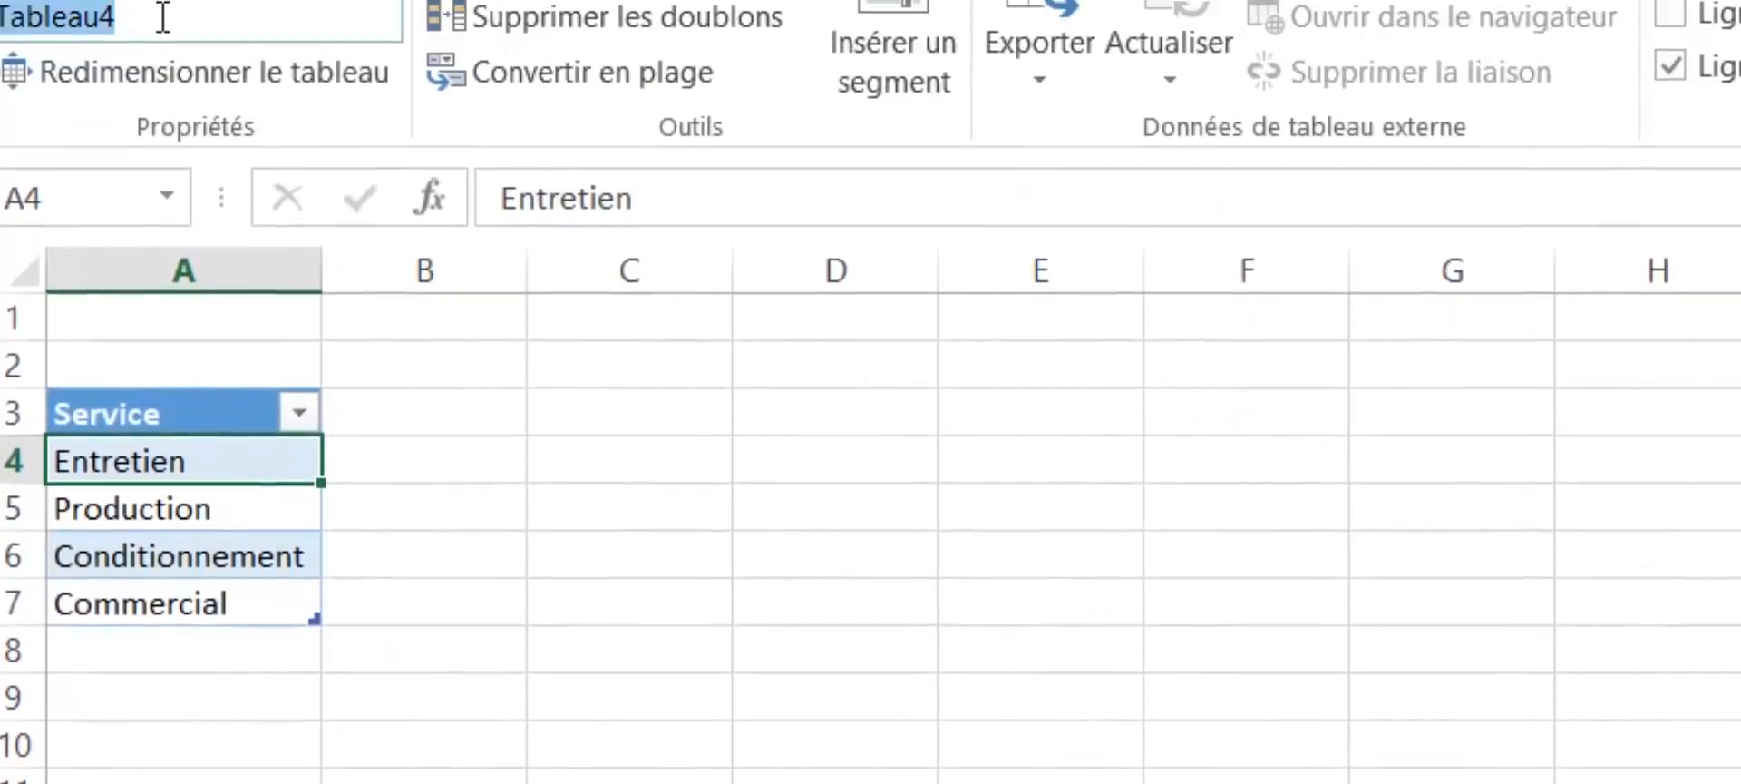
pyautogui.click(172, 102)
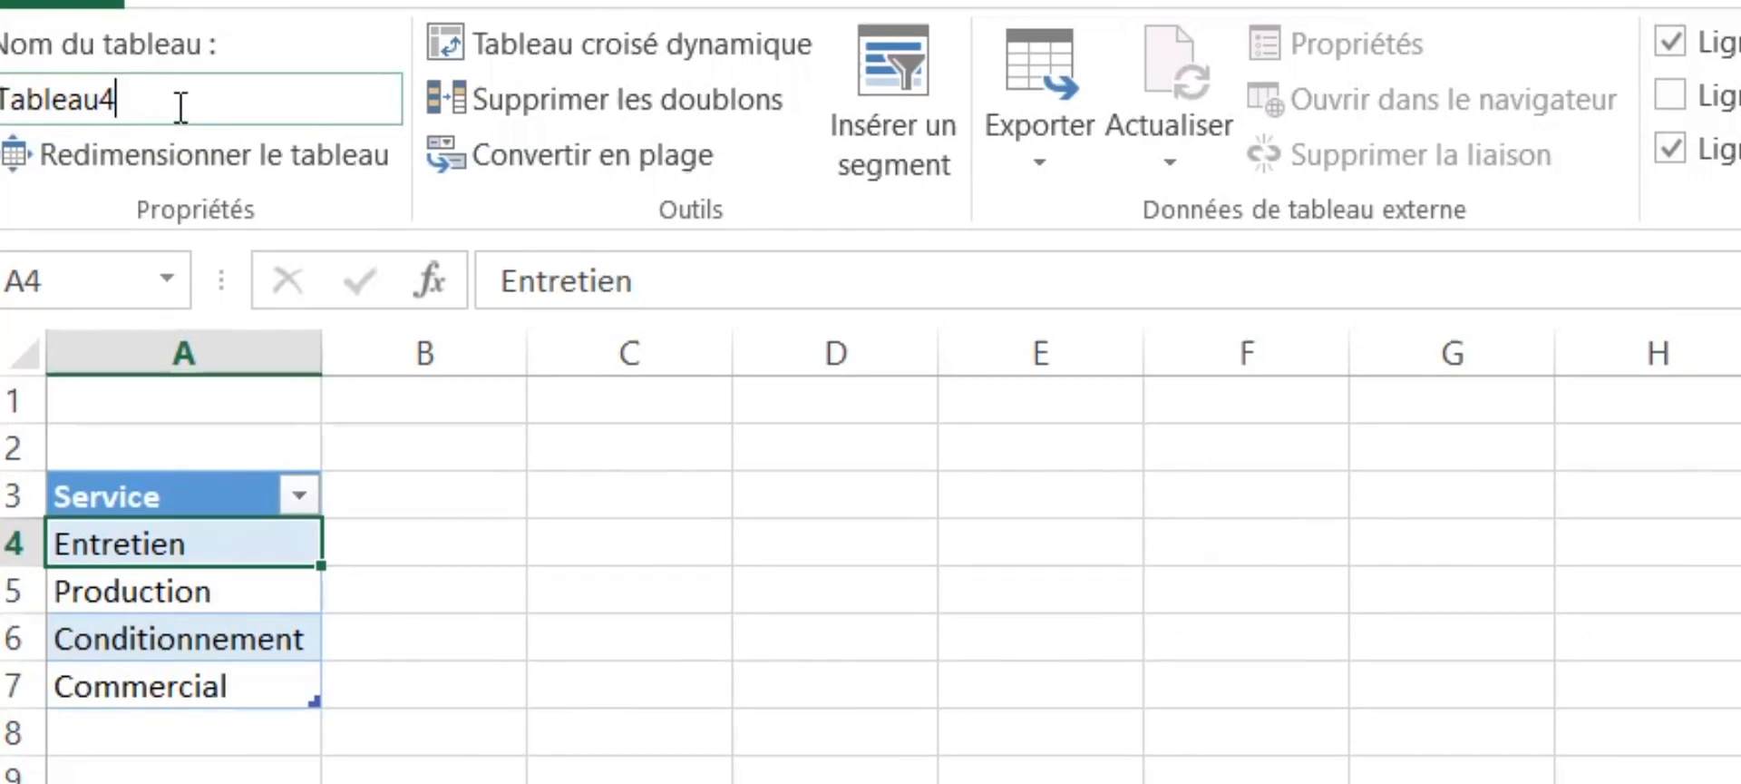
pyautogui.press('BackSpace')
pyautogui.write('Validatio')
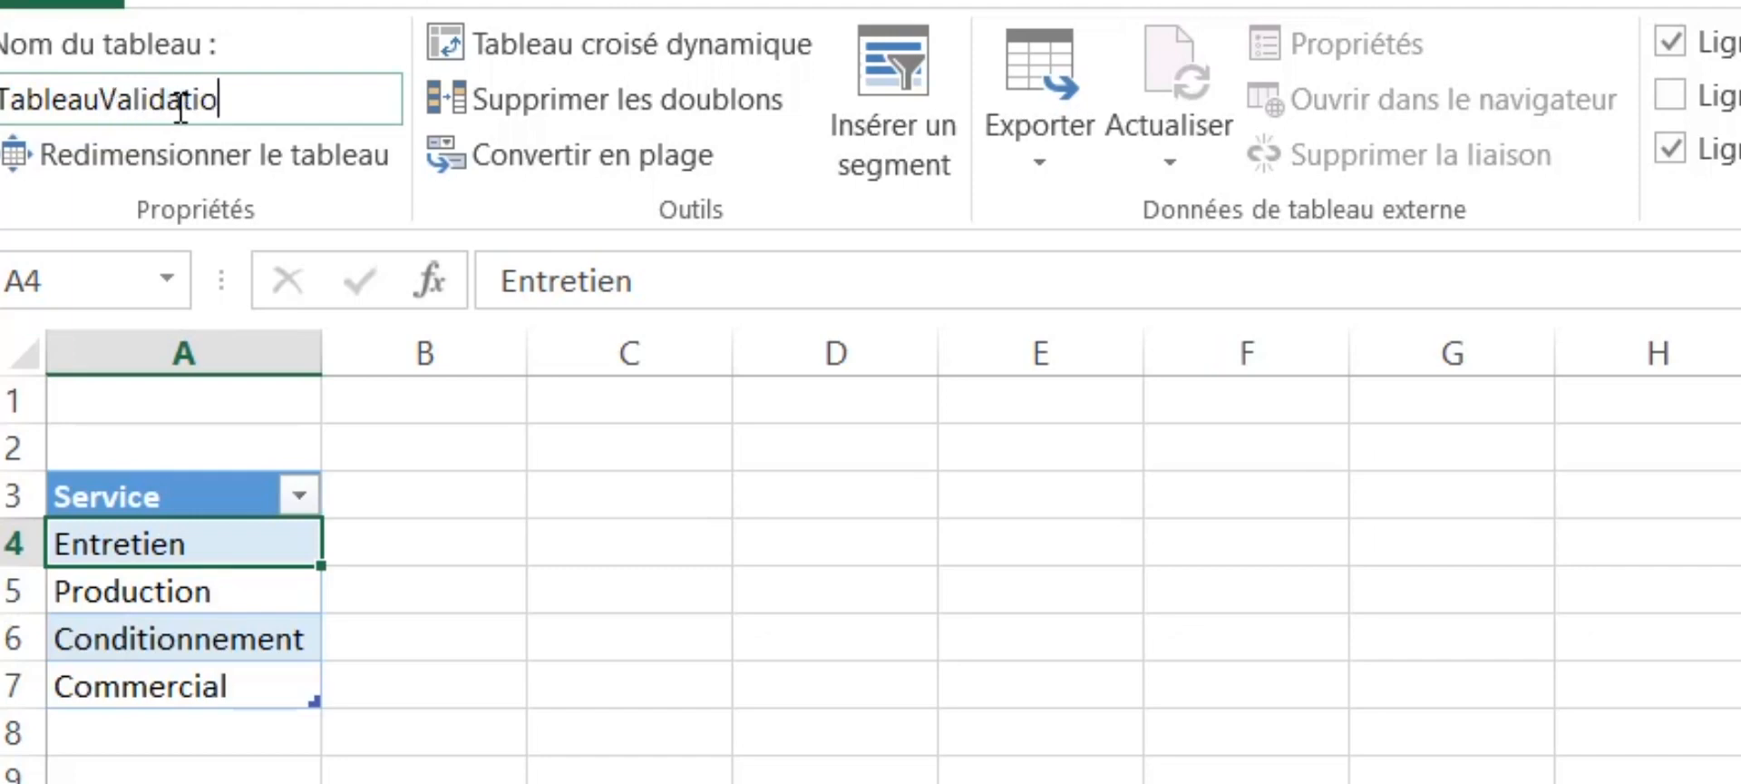
pyautogui.write('n')
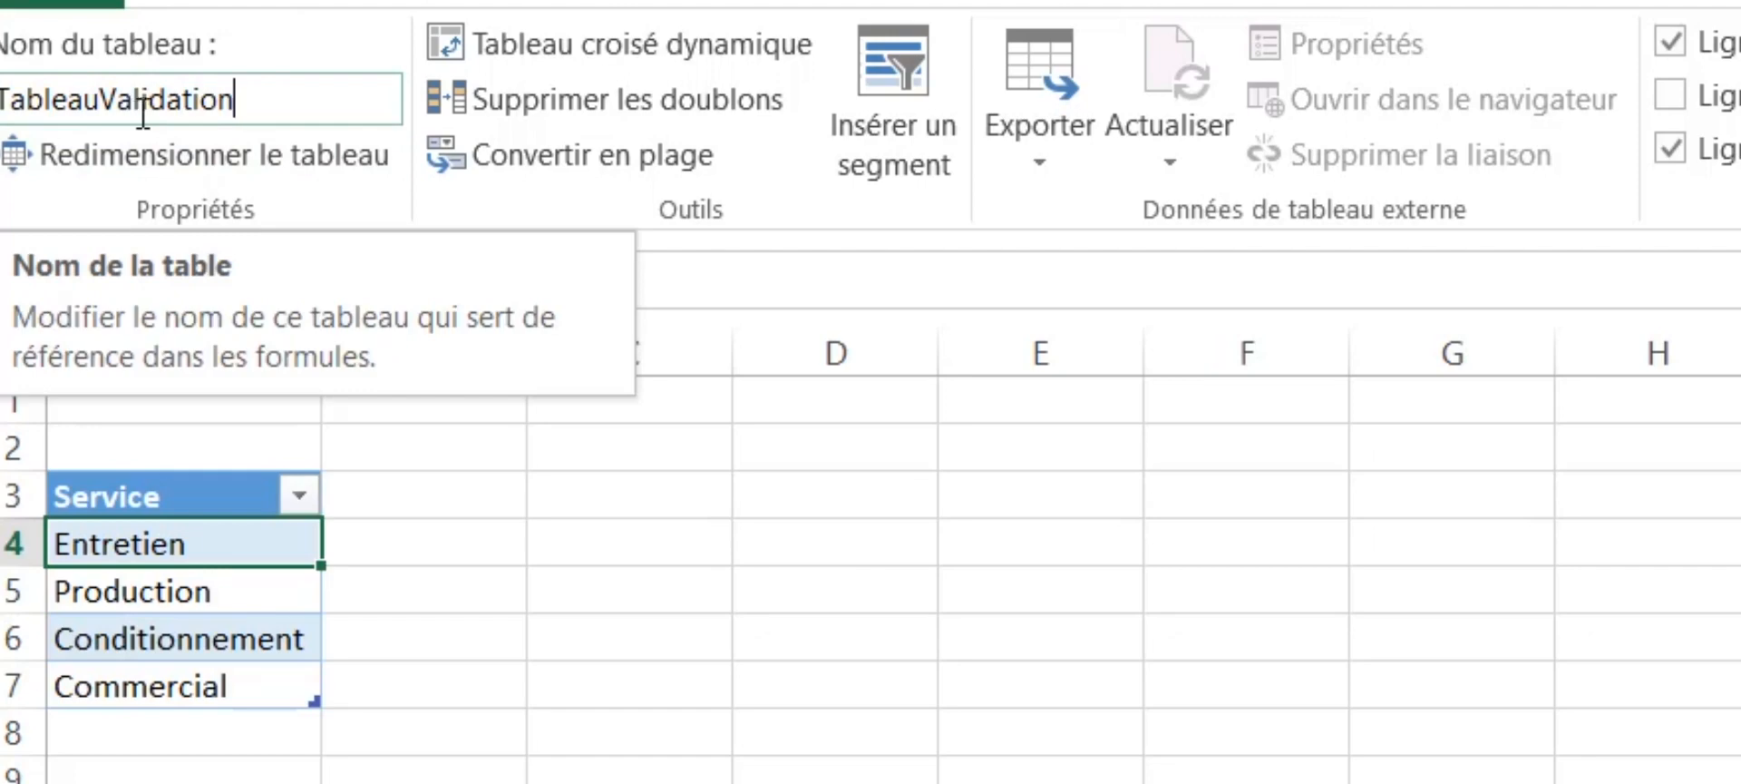
pyautogui.click(211, 590)
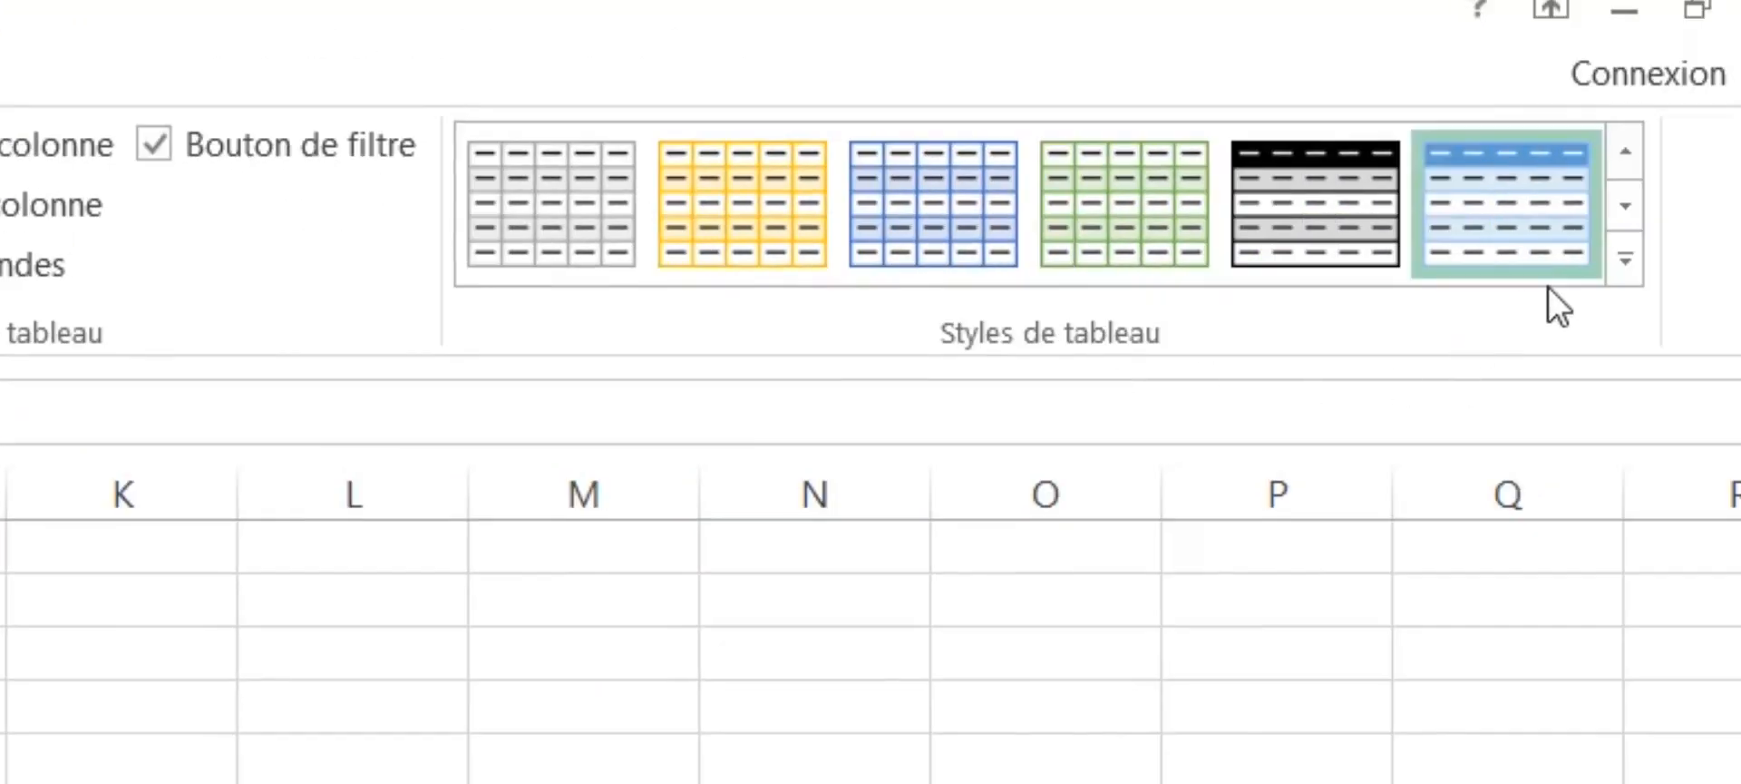
# - Clear the table style from the Service table
pyautogui.click(1627, 255)
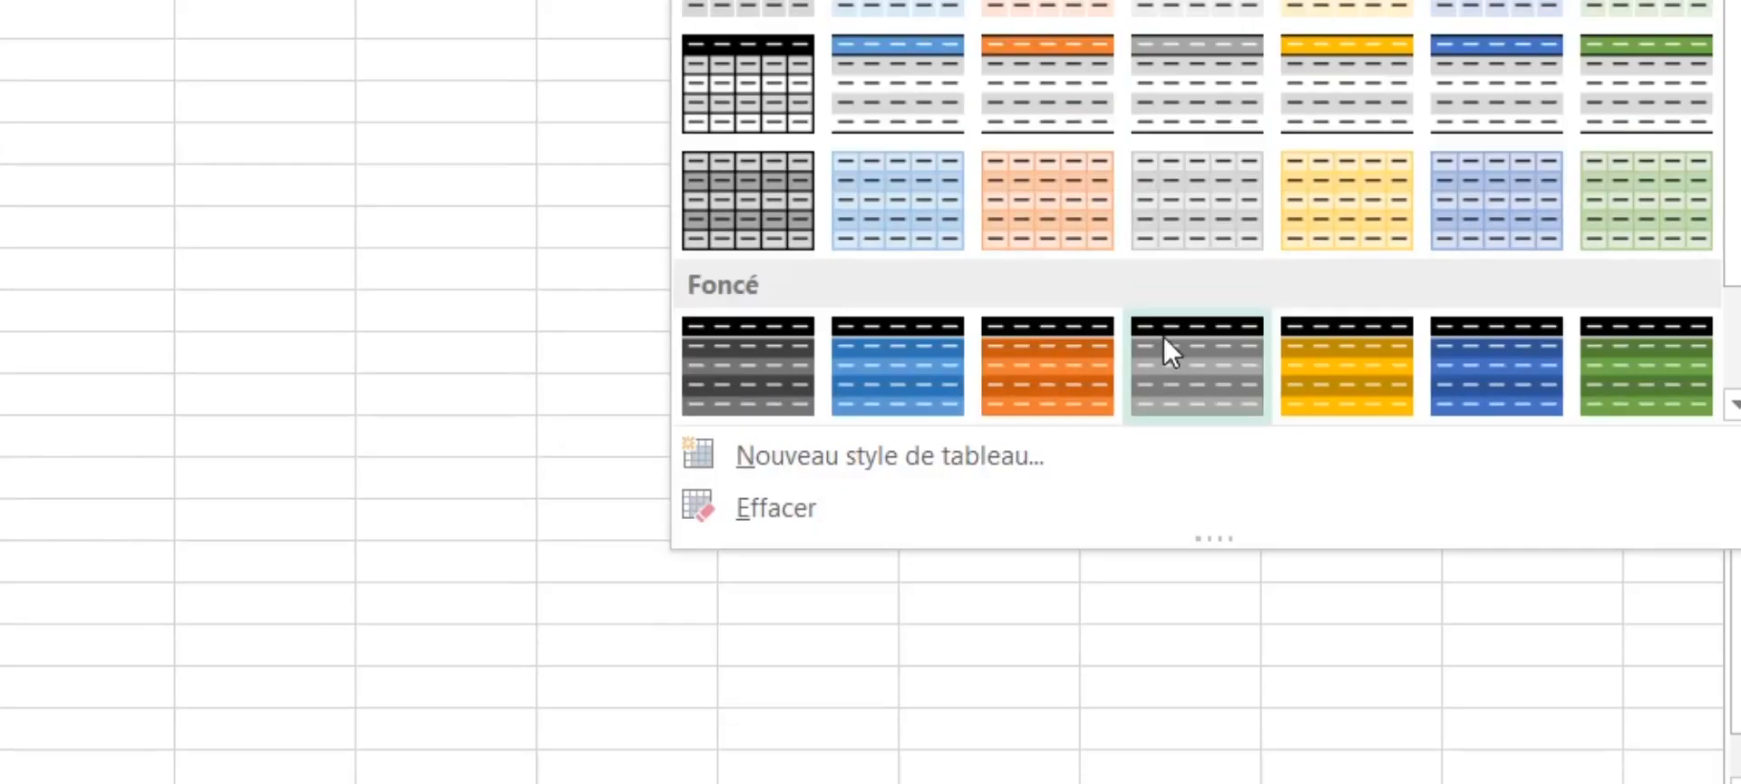
pyautogui.click(808, 512)
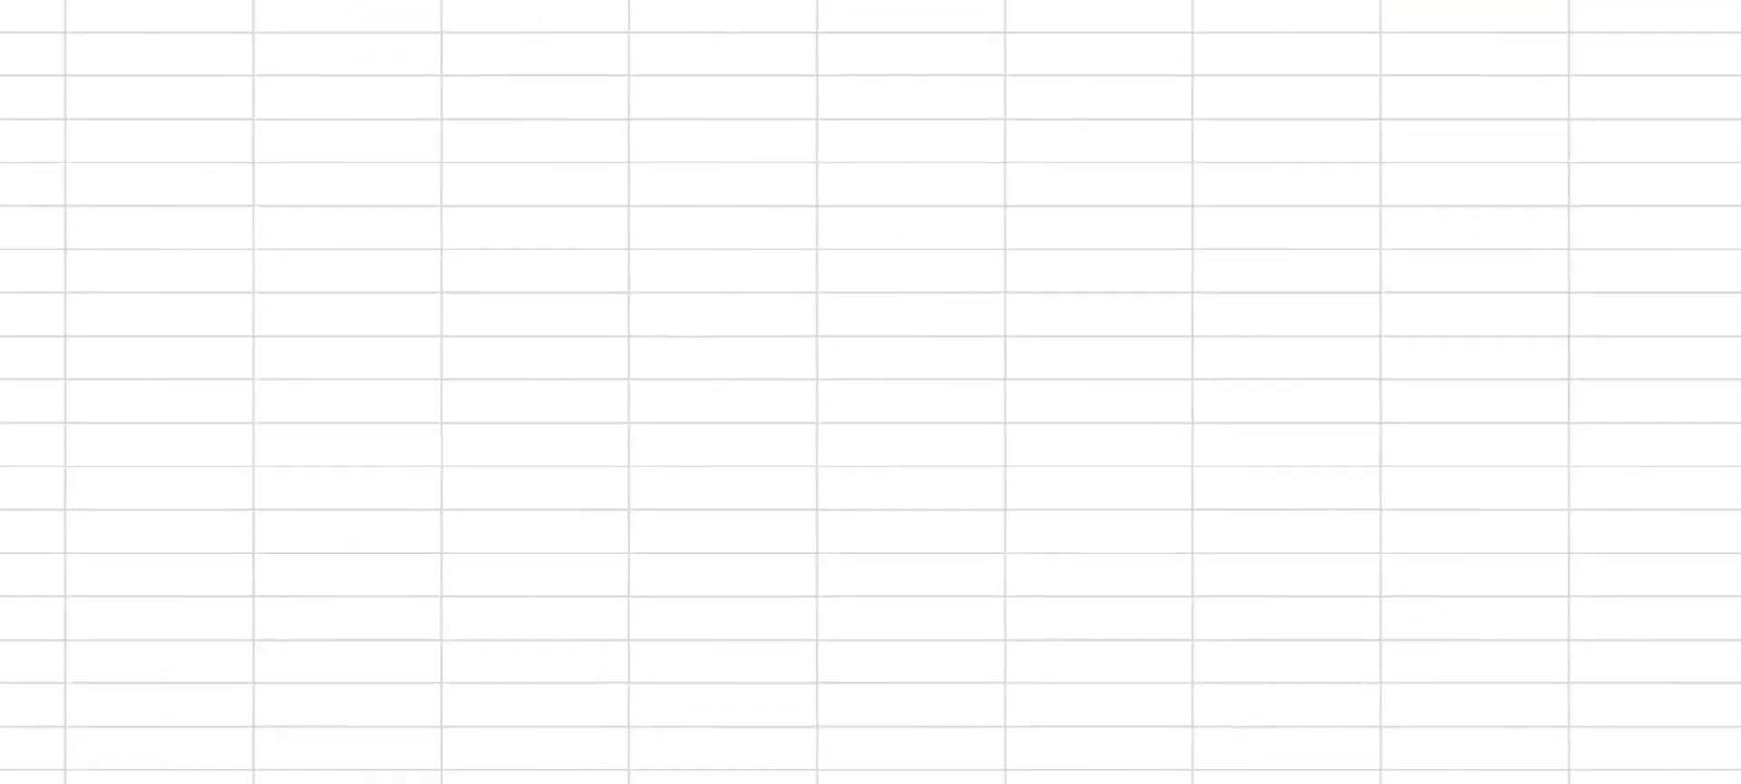
pyautogui.click(207, 98)
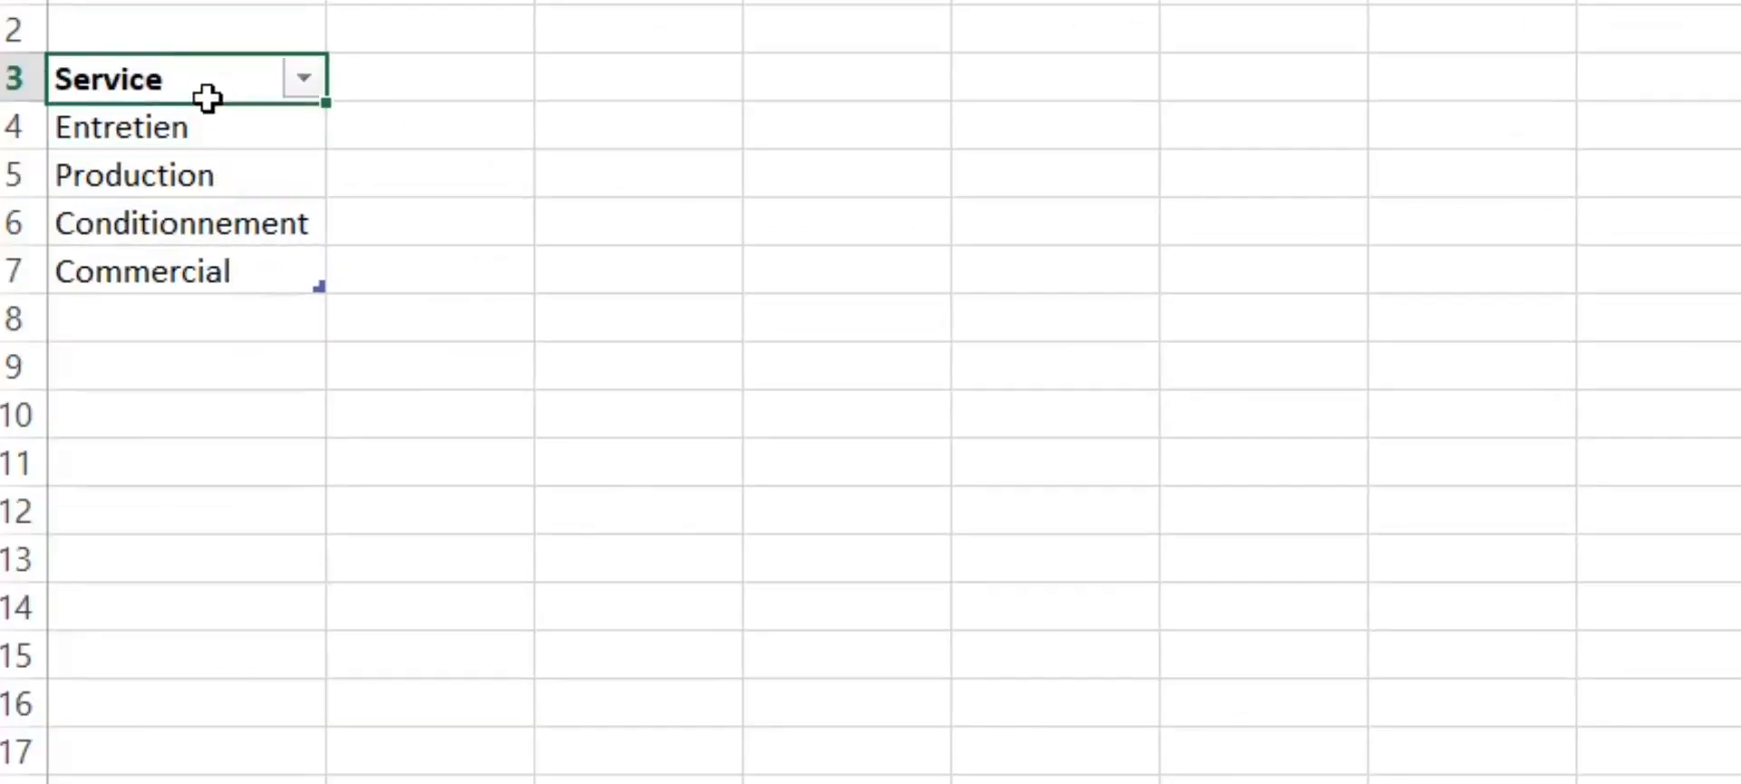
pyautogui.moveTo(207, 98); pyautogui.dragTo(178, 264)
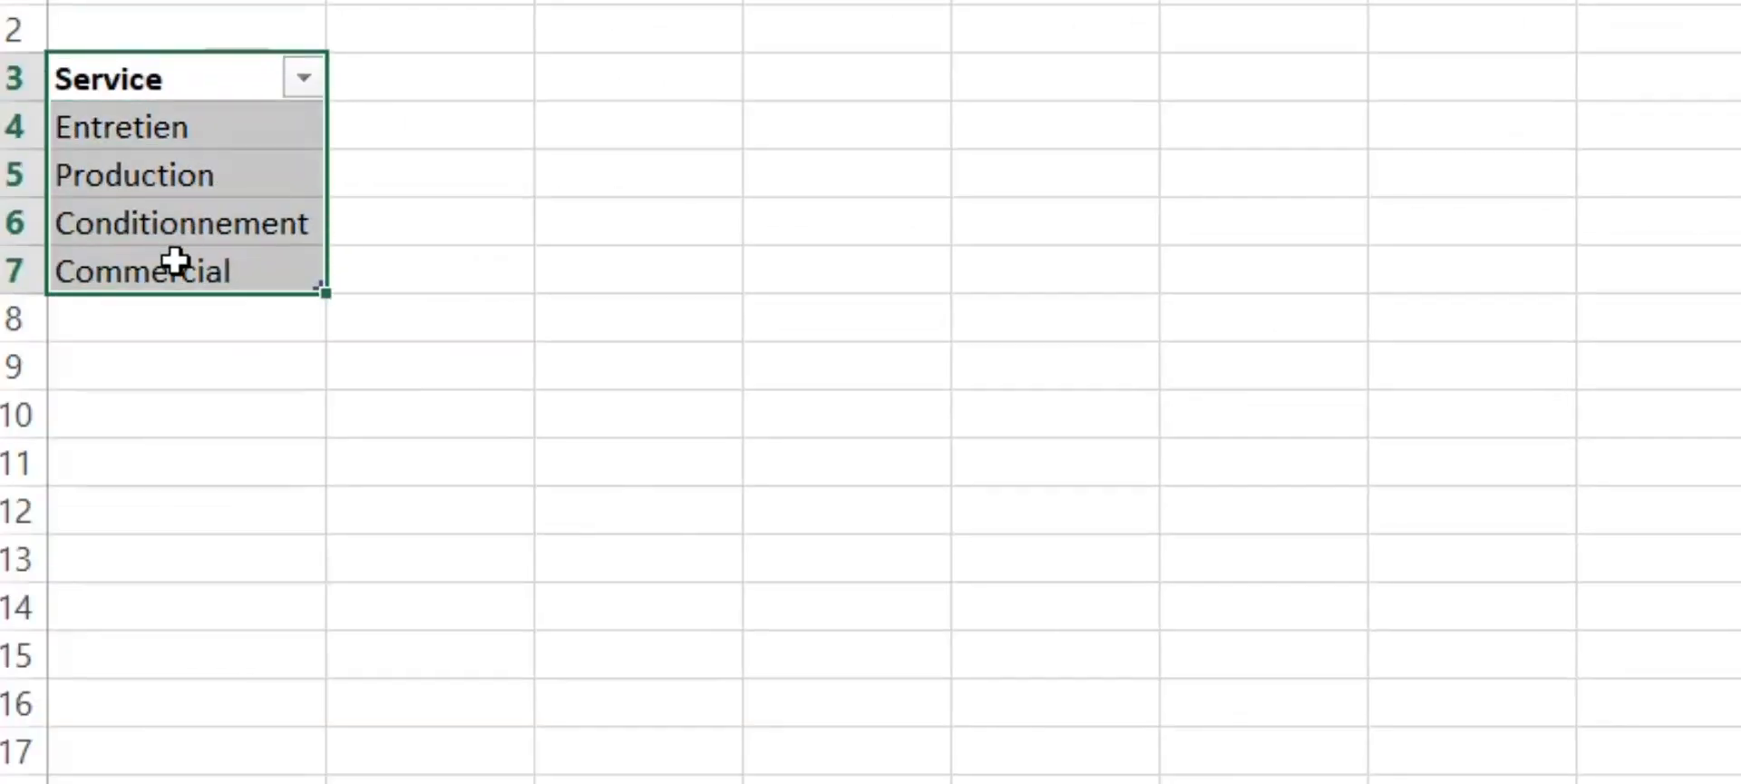
pyautogui.click(179, 317)
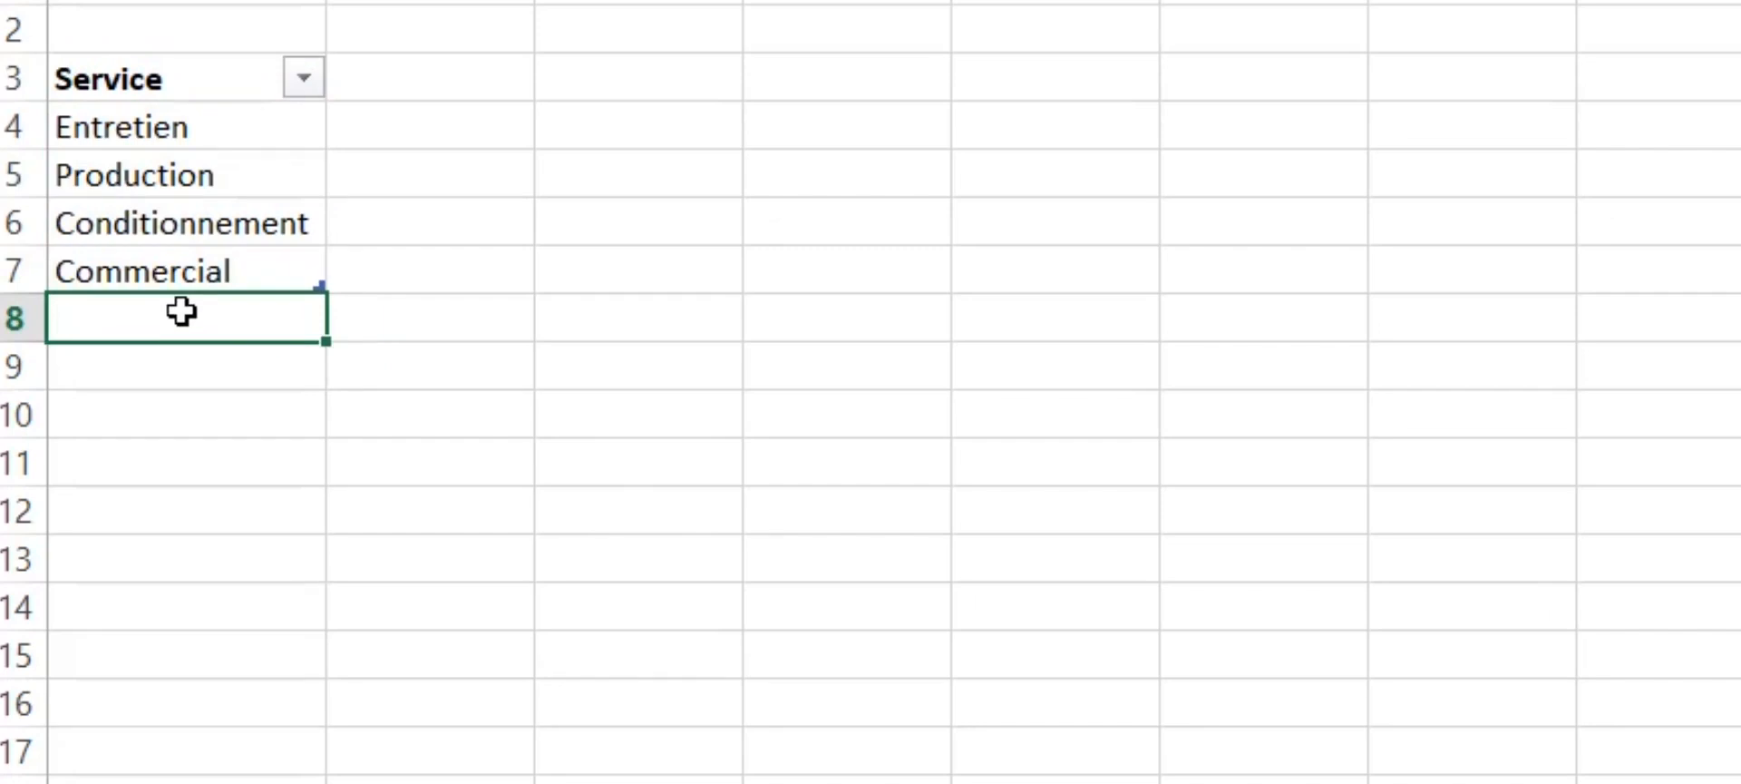
pyautogui.click(202, 173)
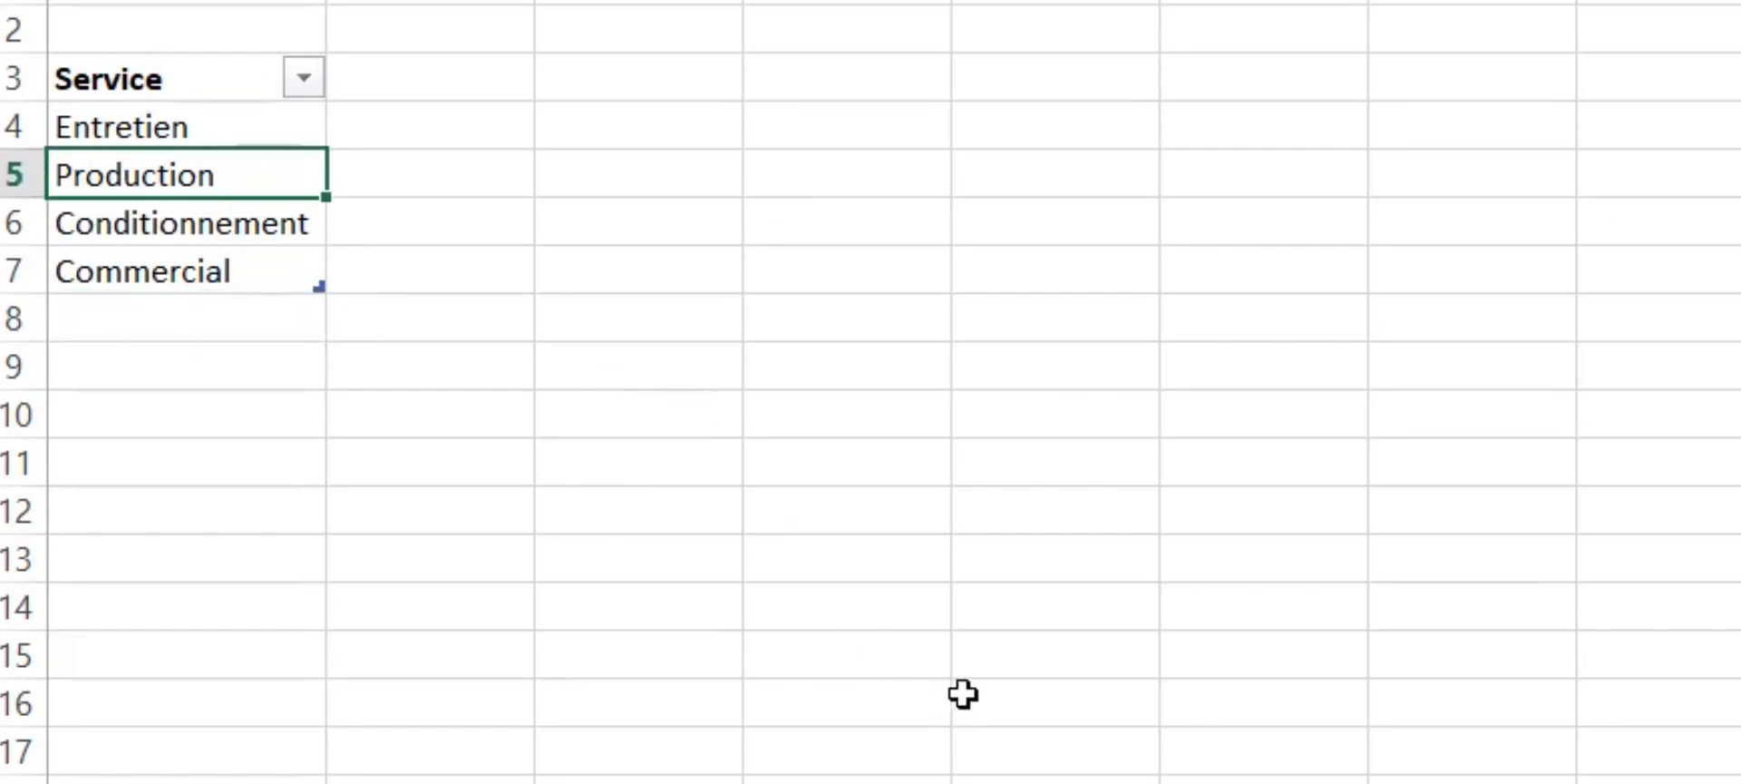
# - Try to use =TableauValidation as the list source for the data validation of Service cell A5 on the Data validation sheet
pyautogui.moveTo(291, 50); pyautogui.dragTo(9, 51)
pyautogui.hotkey('ctrl', 'c')
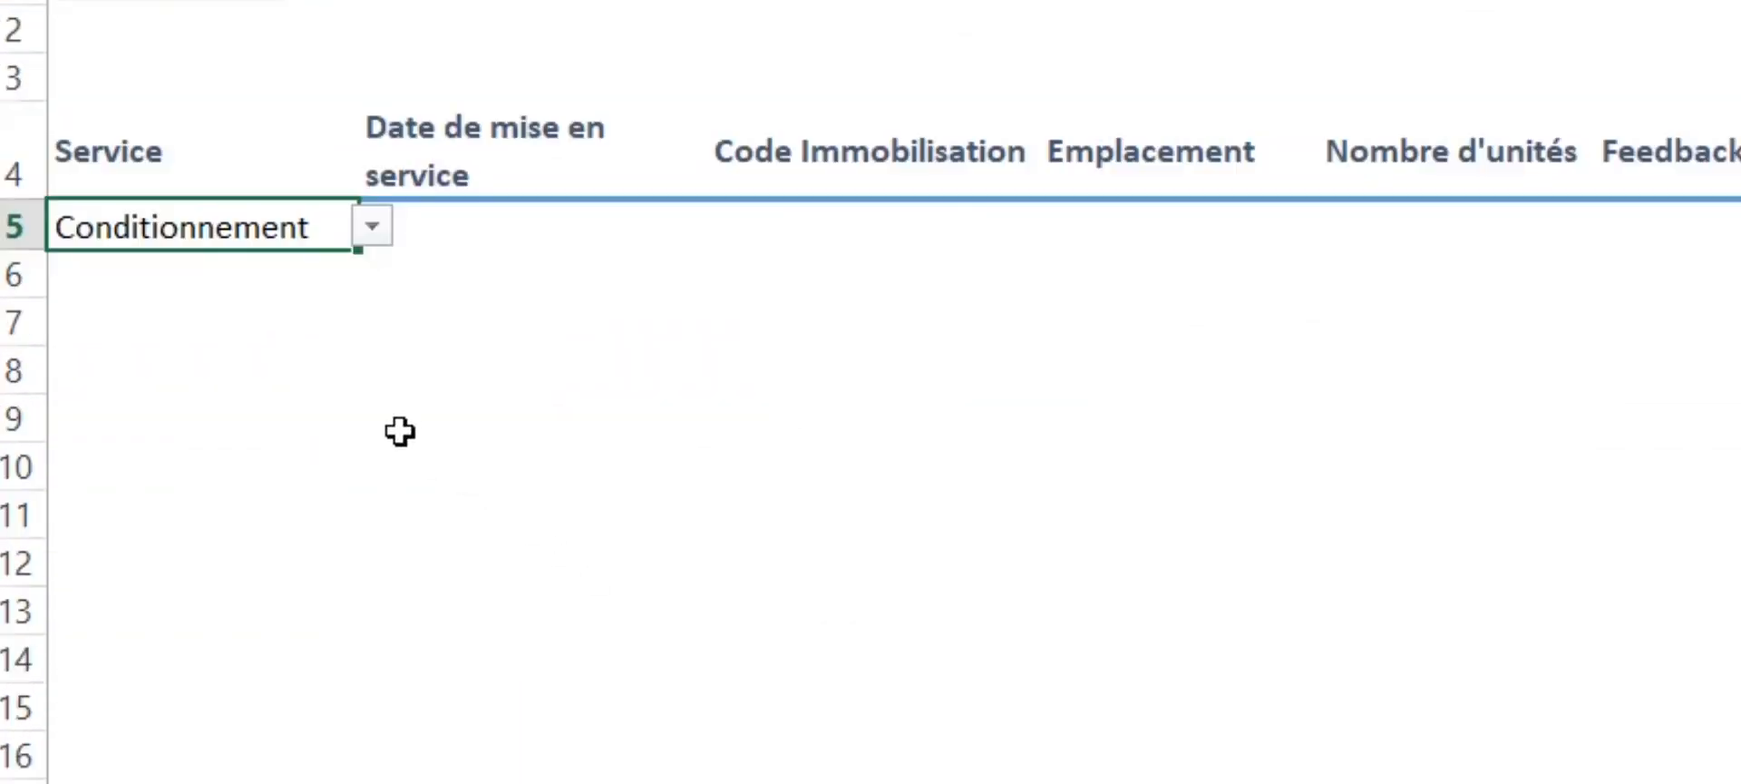
pyautogui.click(1074, 56)
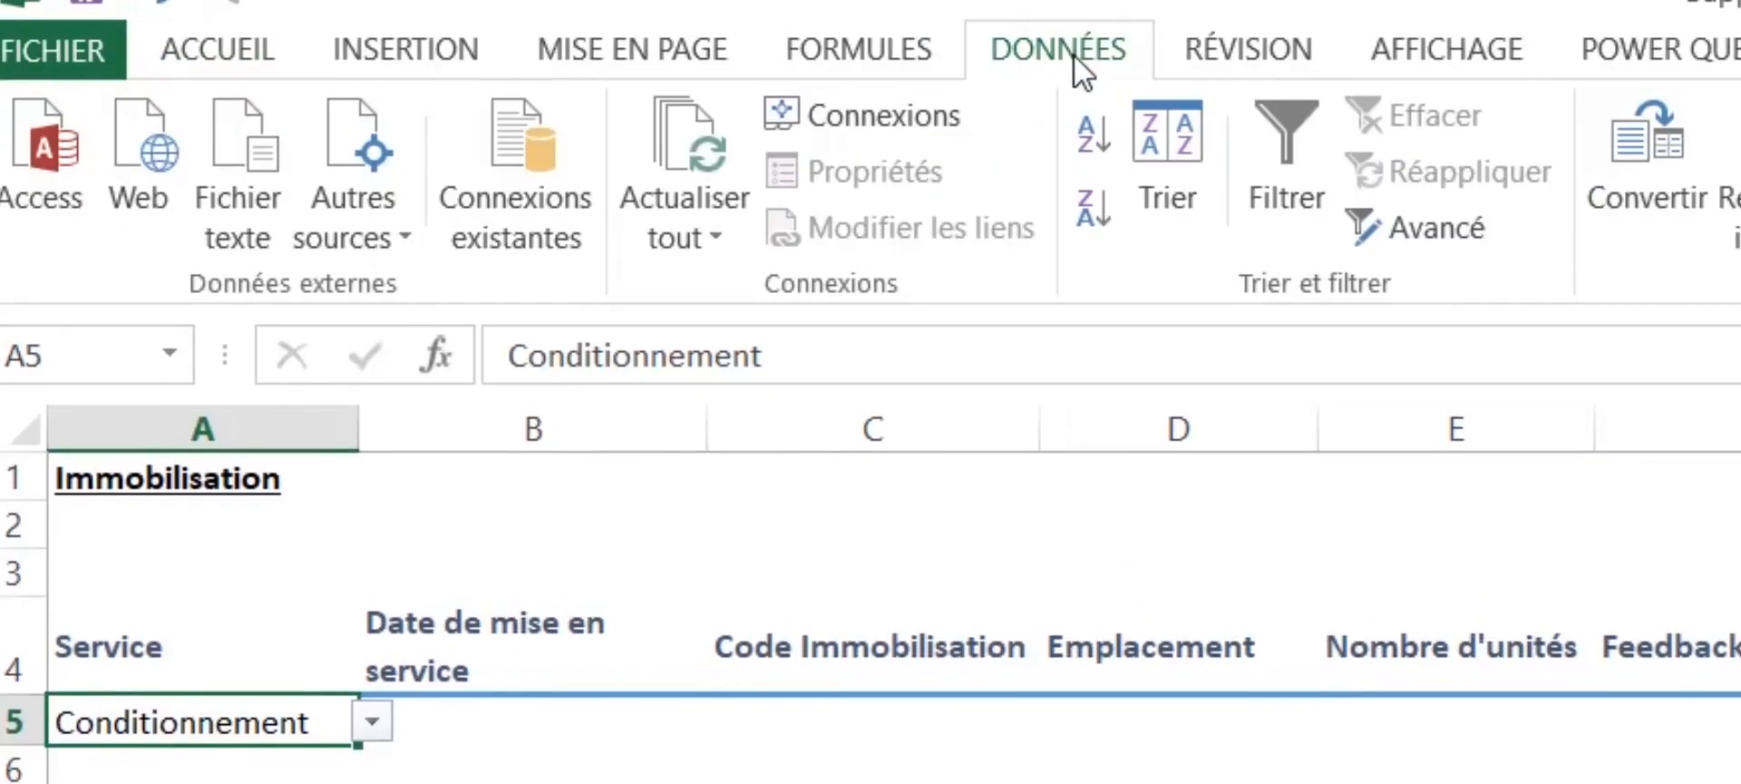
pyautogui.click(1079, 227)
pyautogui.click(1112, 292)
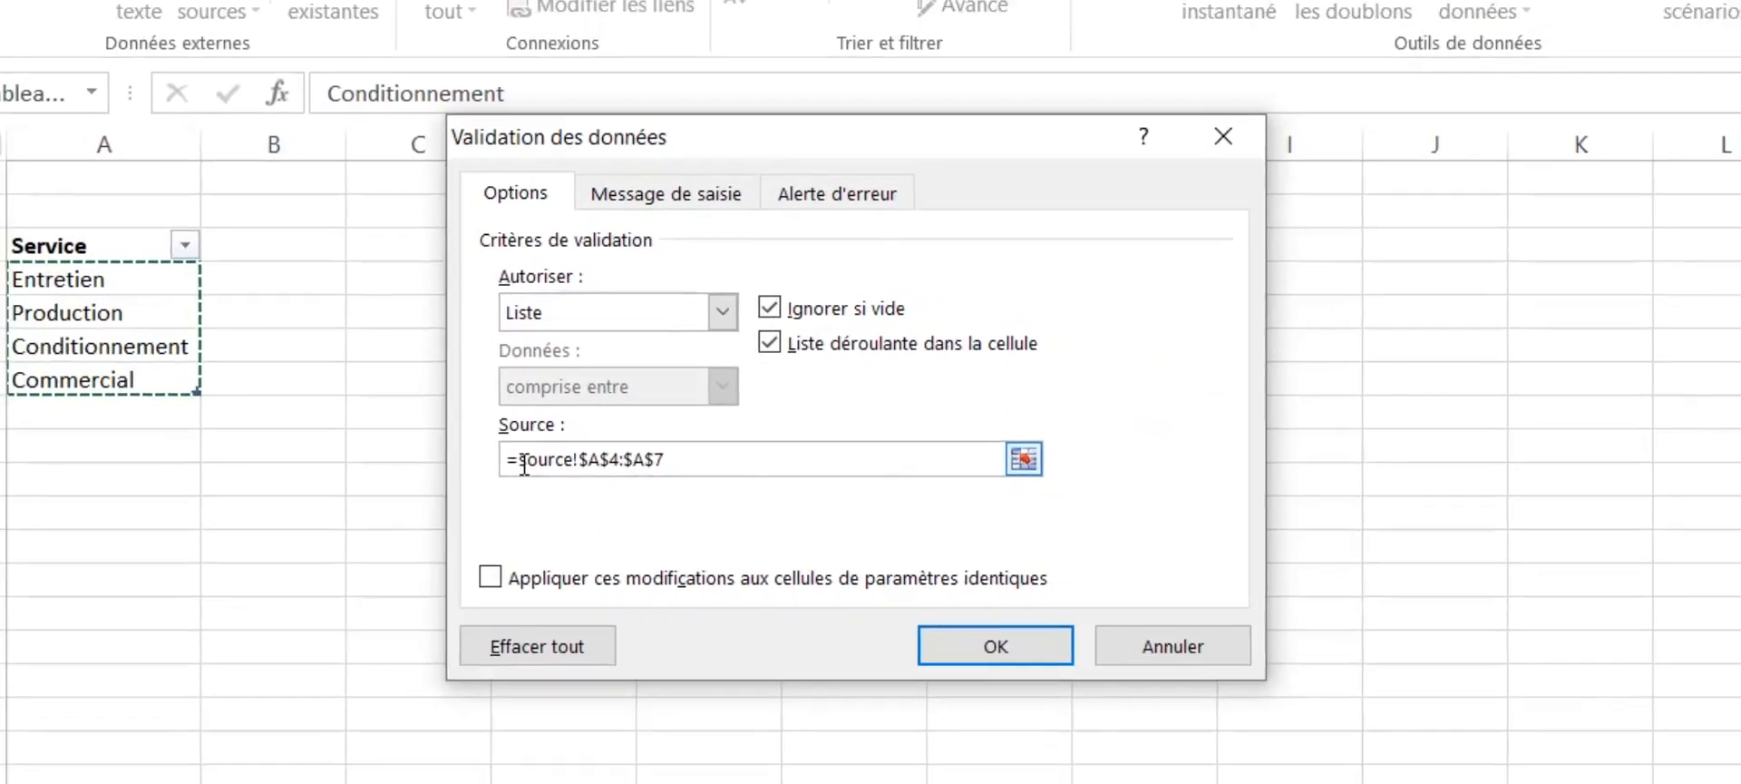
pyautogui.moveTo(443, 467); pyautogui.dragTo(675, 473)
pyautogui.hotkey('ctrl', 'v')
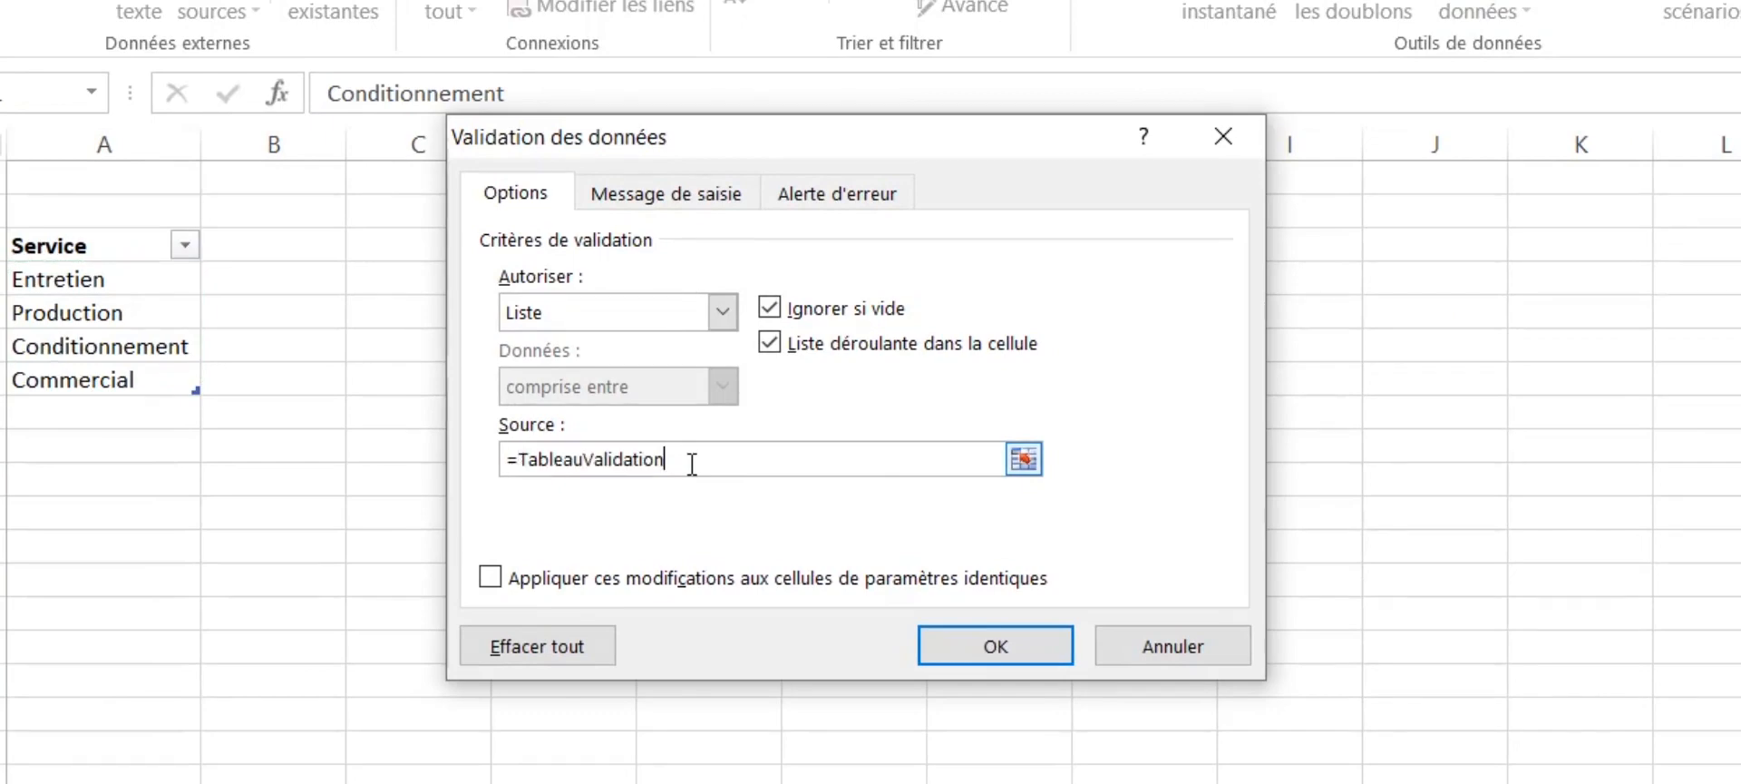
pyautogui.click(1015, 658)
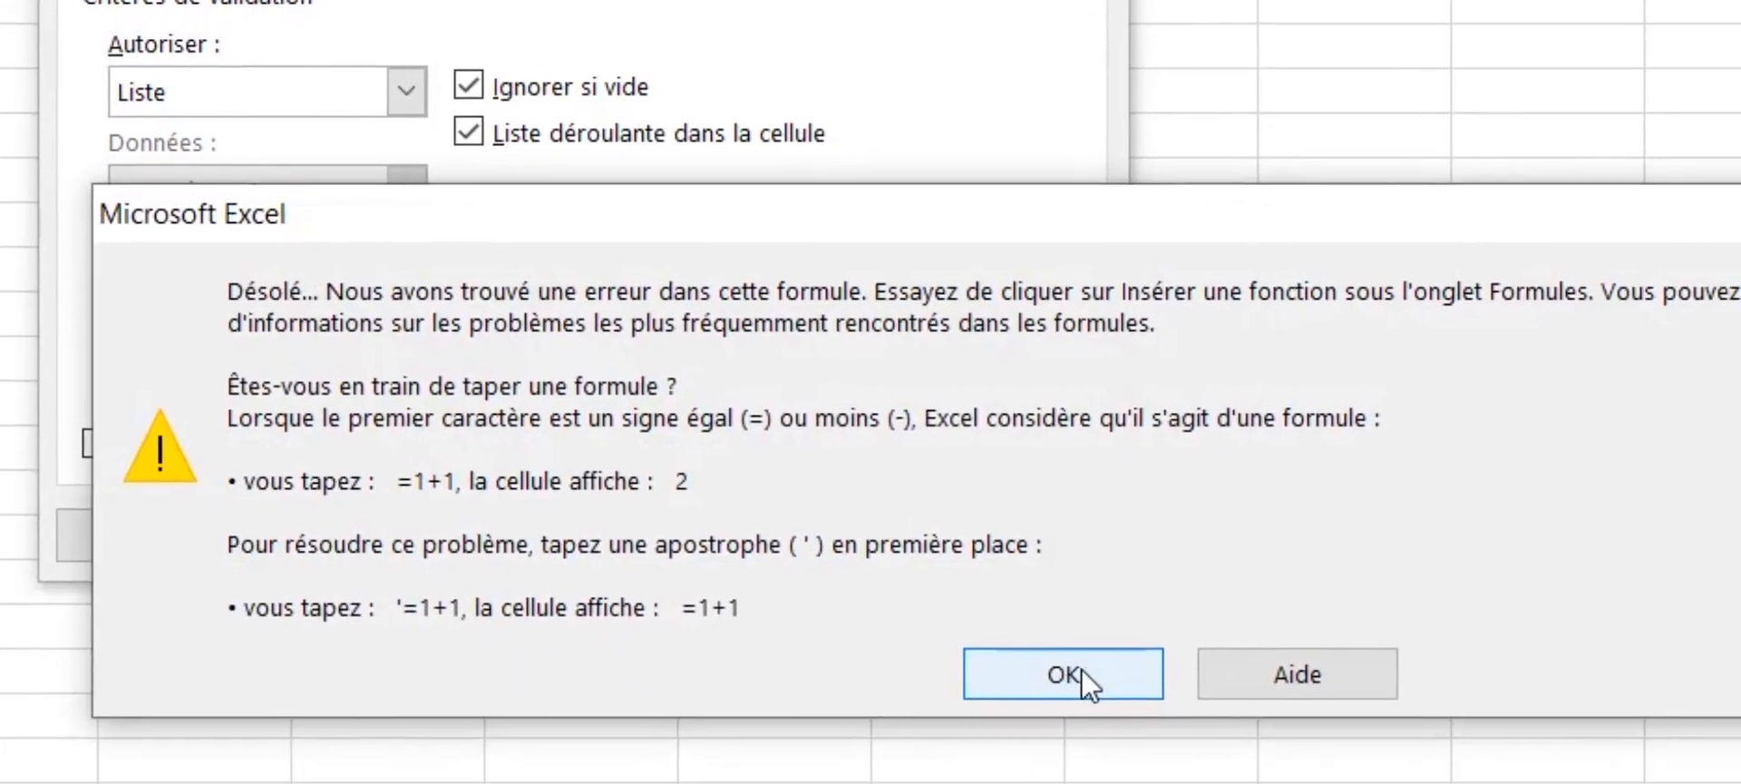
pyautogui.click(1081, 667)
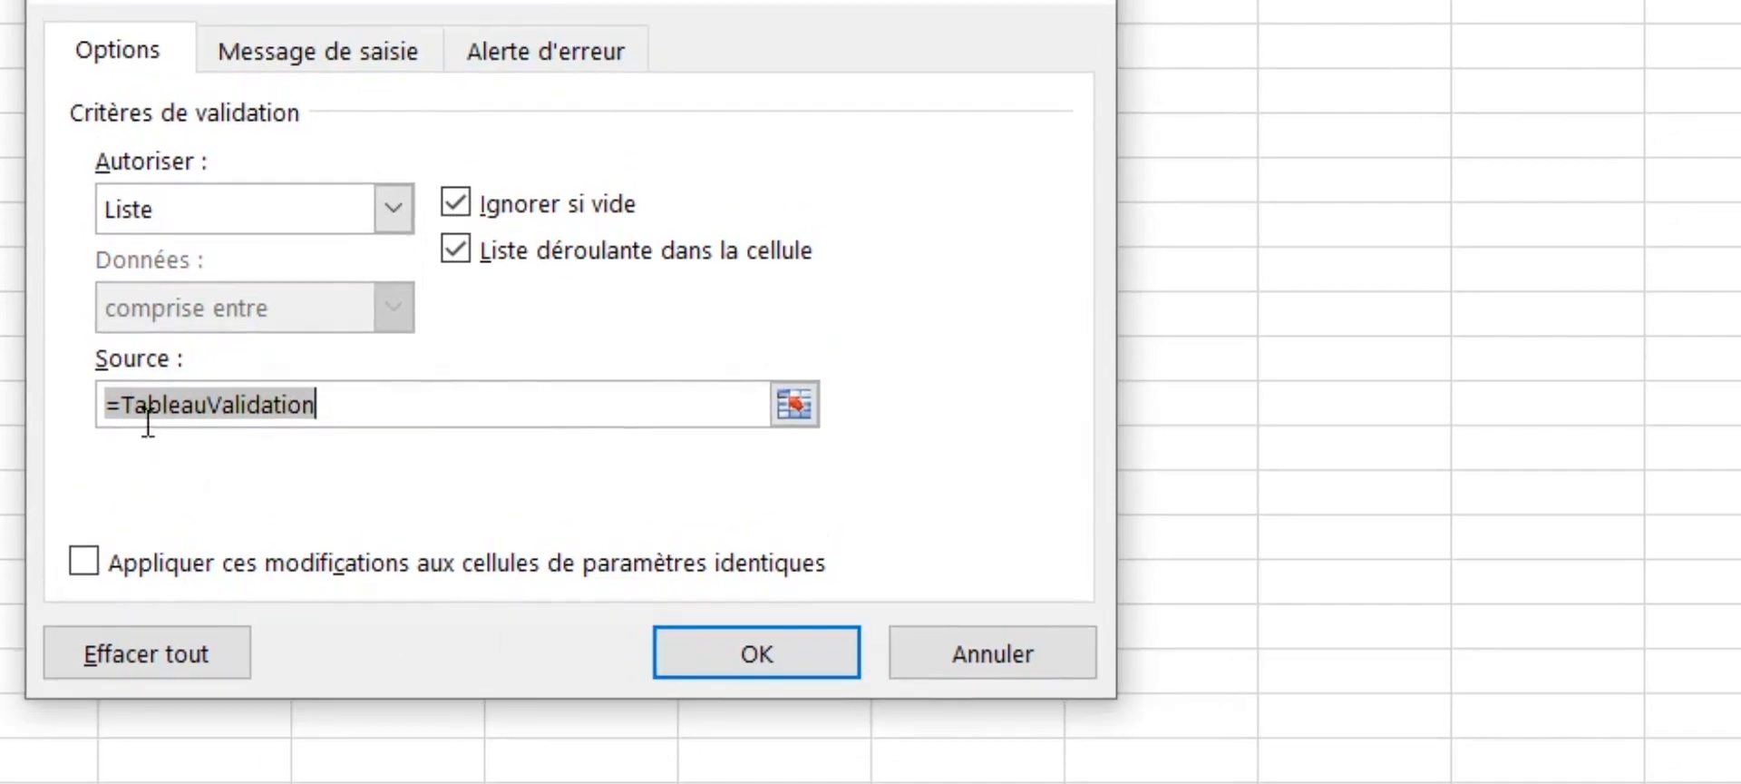
# - Wrap the table name in the INDIRECT function so the list source reads =indirect("TableauValidation"), and apply the validation
pyautogui.click(124, 415)
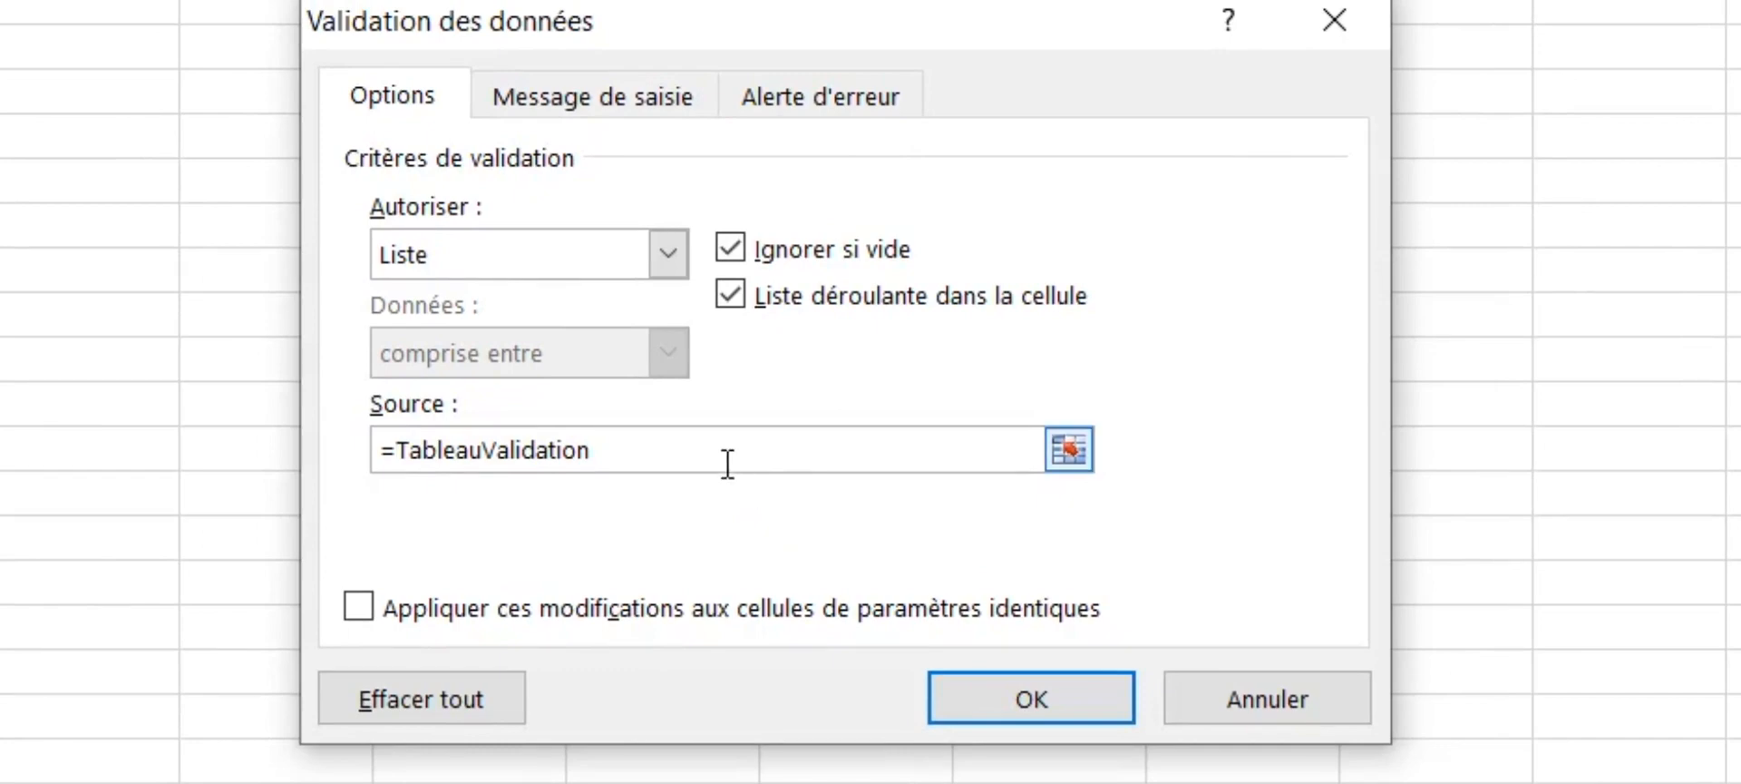
pyautogui.write('indirec')
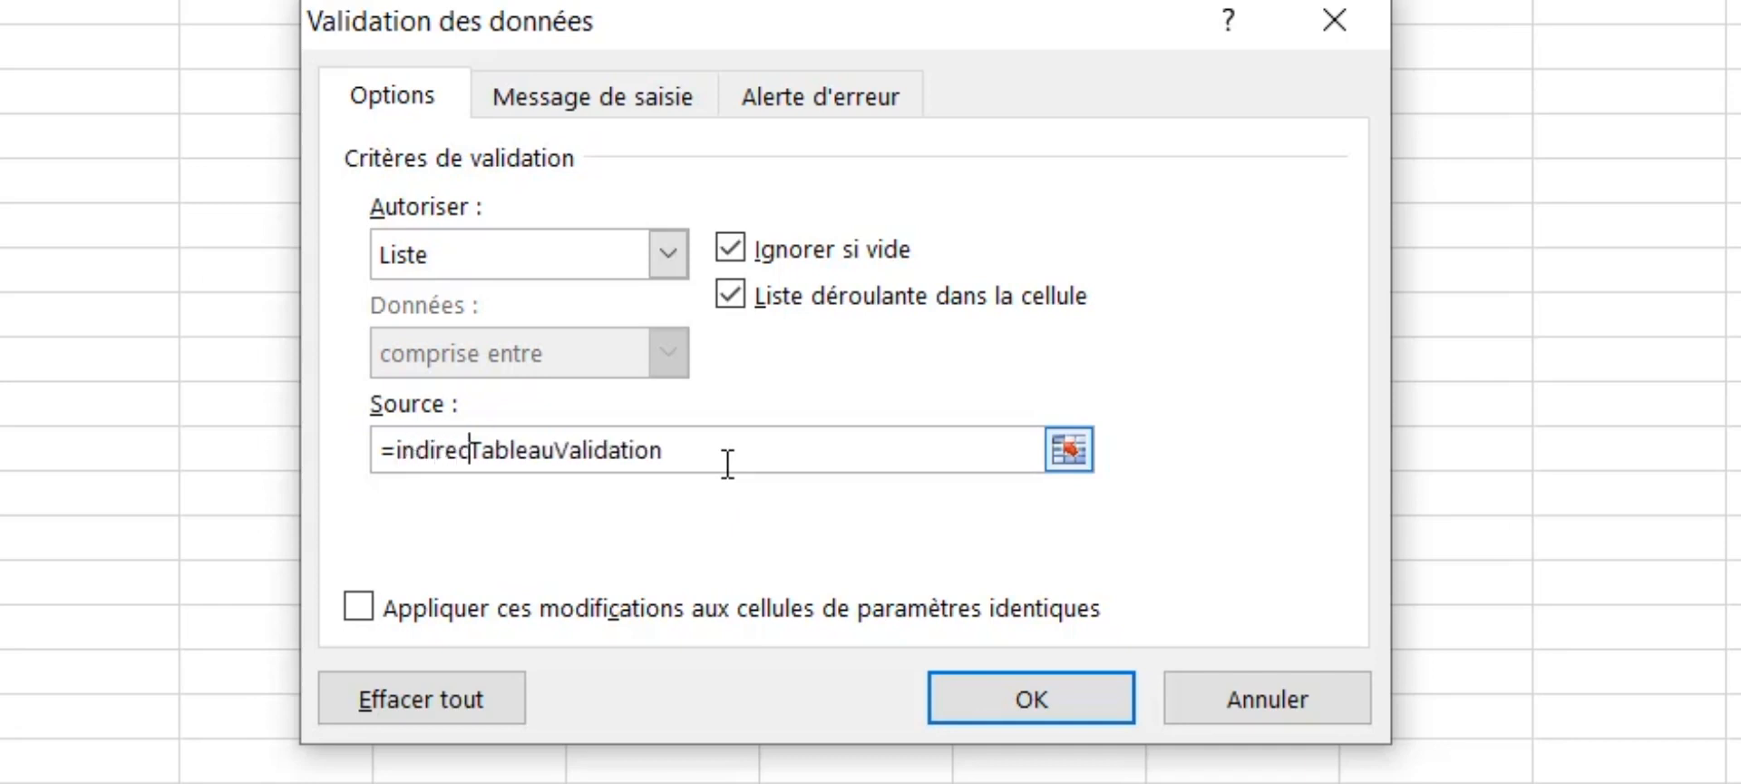
pyautogui.press('BackSpace')
pyautogui.press('BackSpace')
pyautogui.press('BackSpace')
pyautogui.press('BackSpace')
pyautogui.press('BackSpace')
pyautogui.press('BackSpace')
pyautogui.write('indirect')
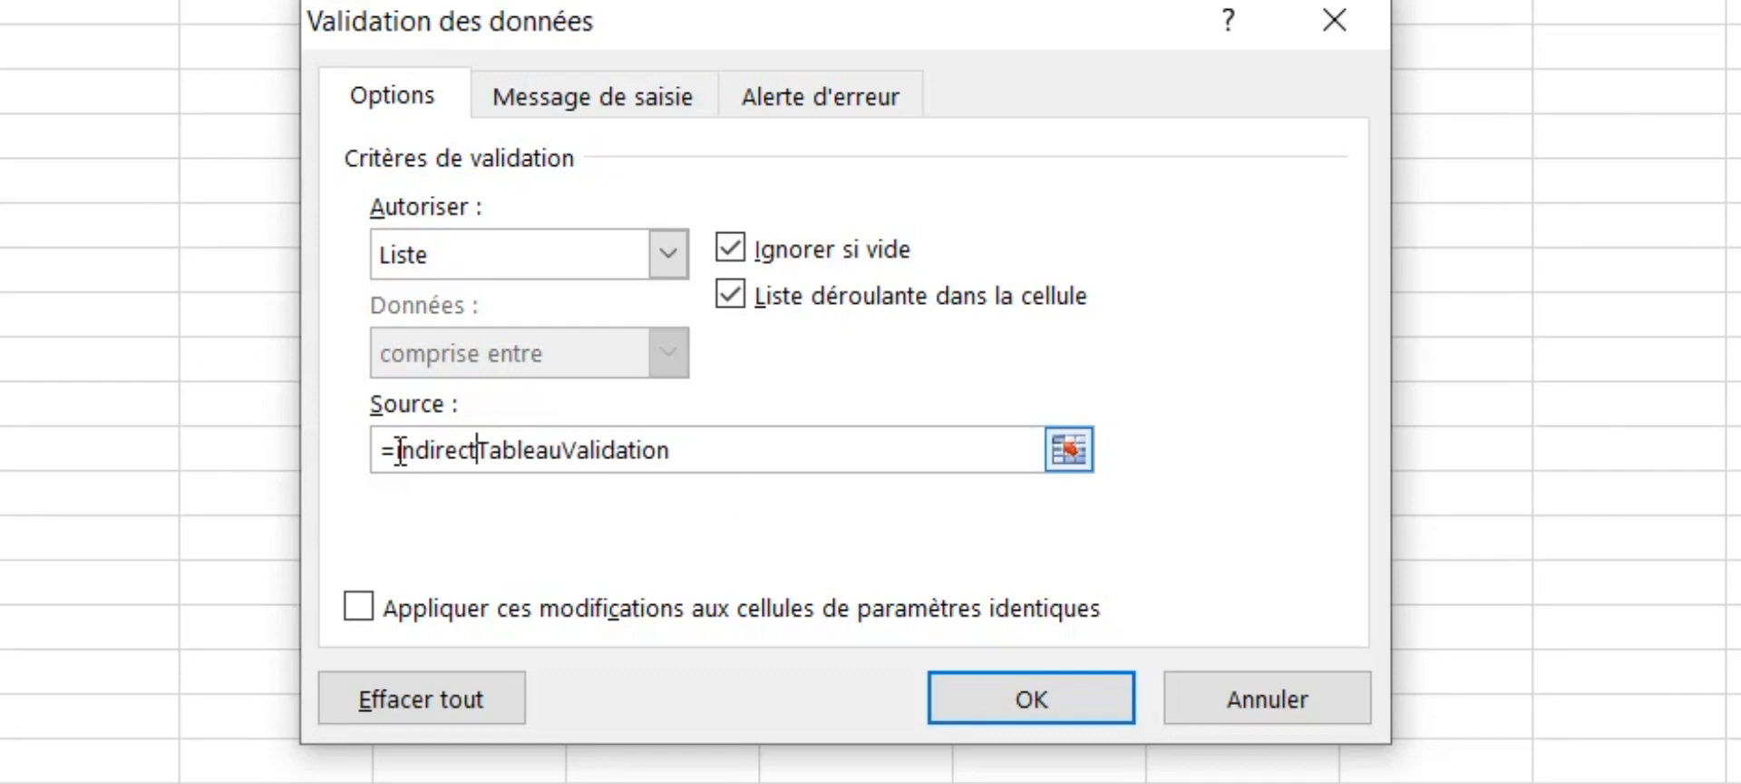
pyautogui.write('(')
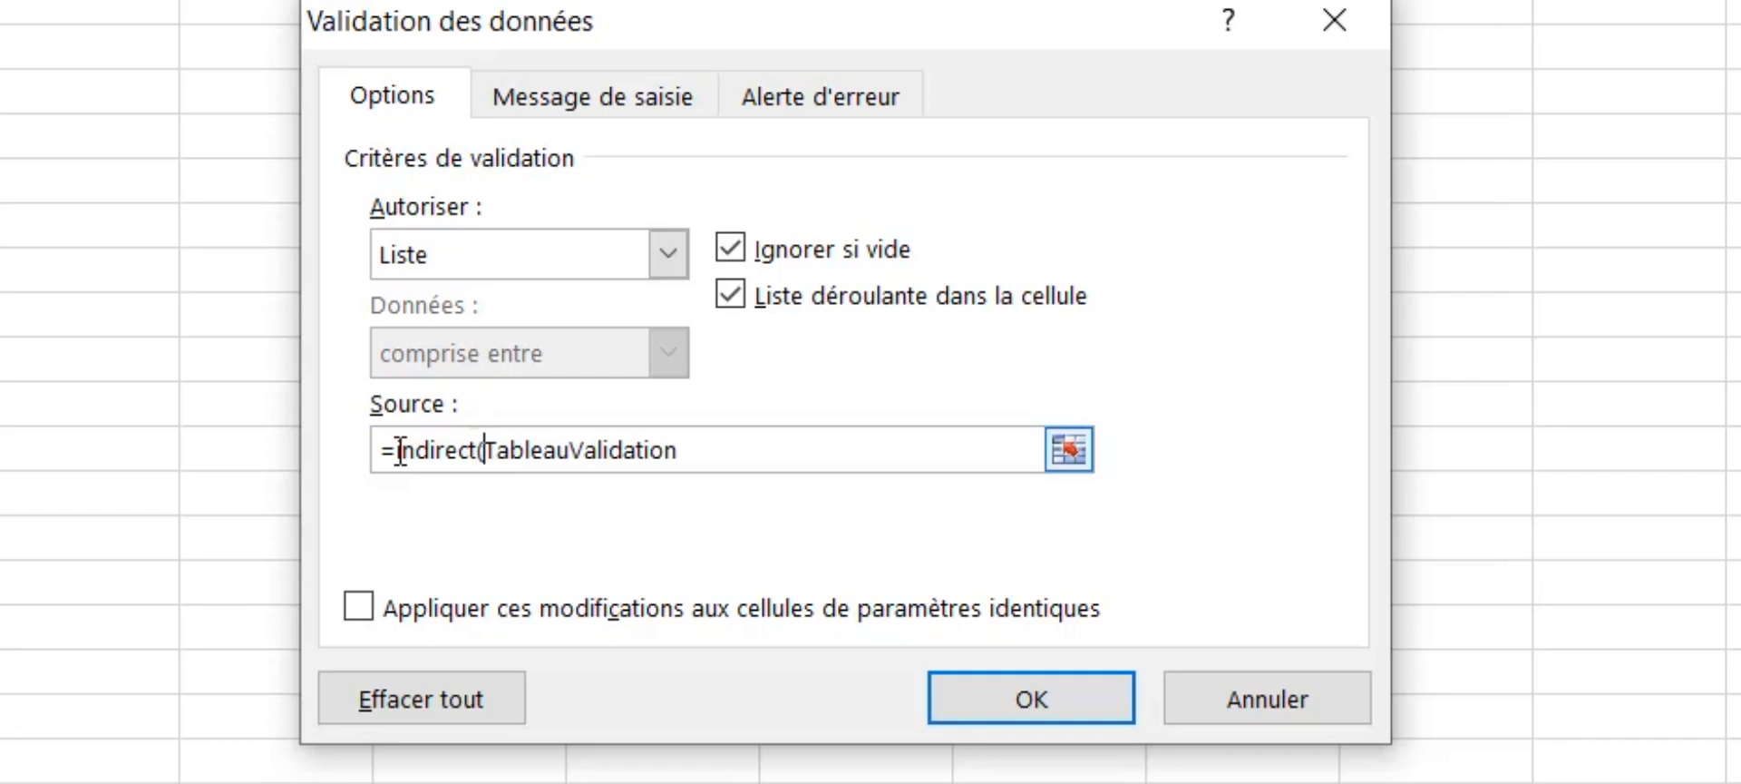
pyautogui.write('"')
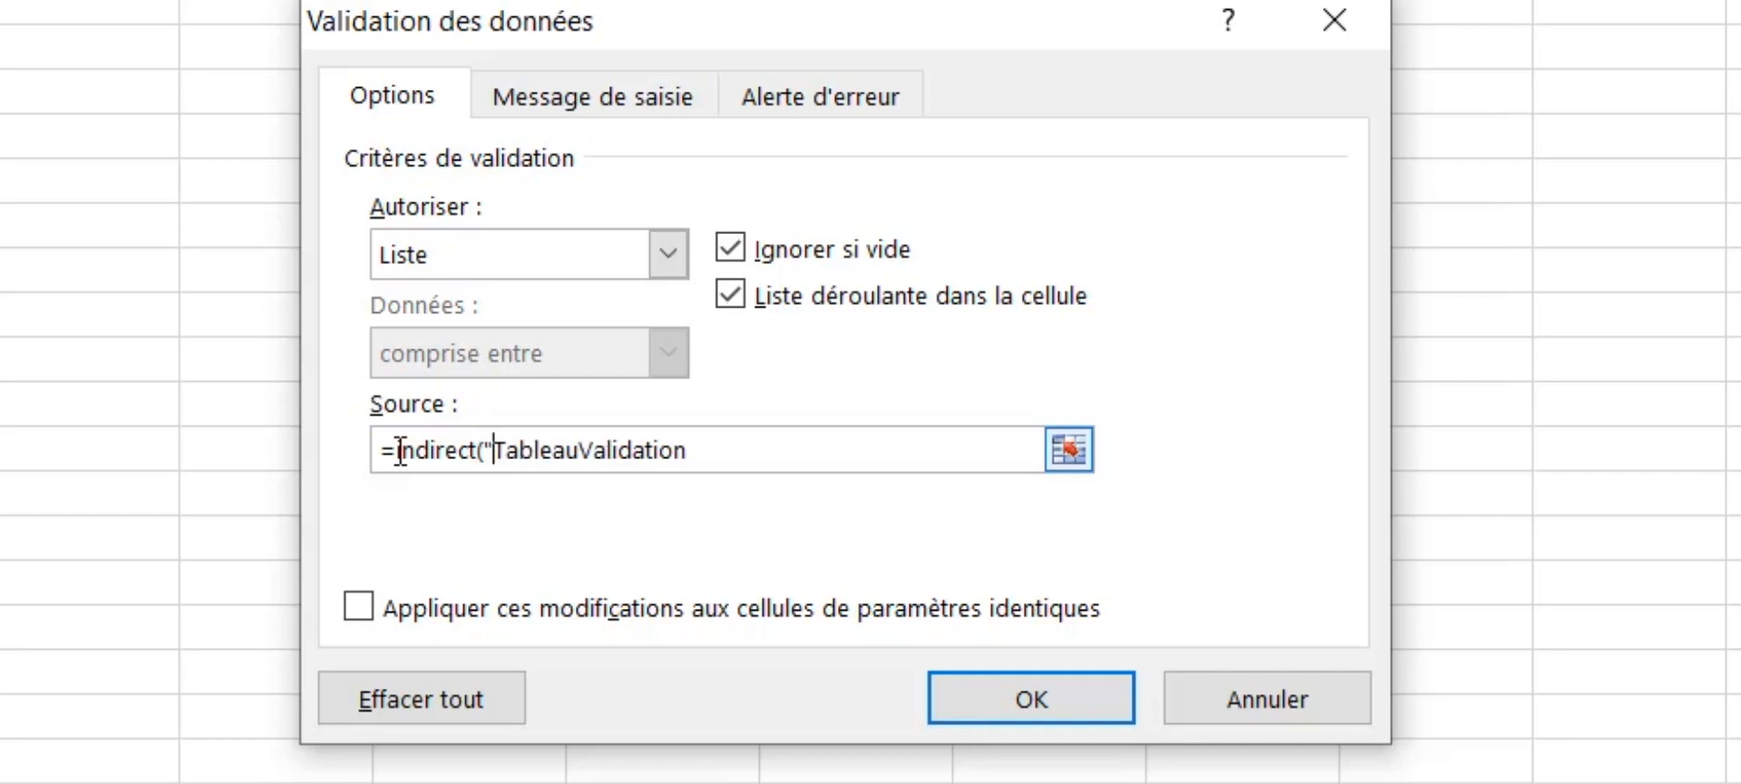
pyautogui.click(743, 464)
pyautogui.write('")')
pyautogui.click(1124, 712)
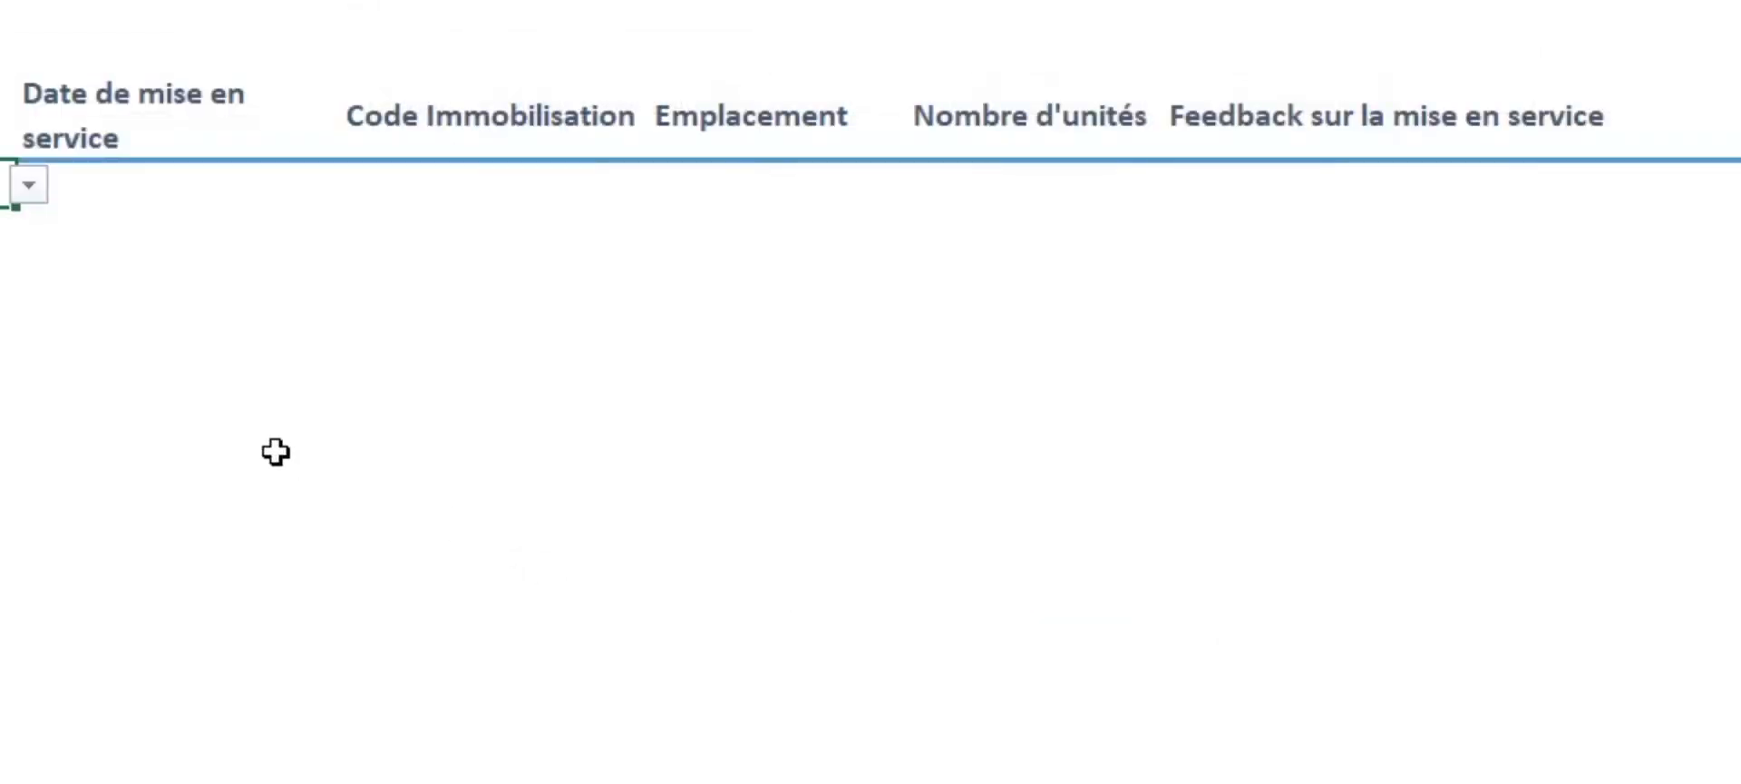
# - Add Iformatique in cell A8 directly below the last entry of the Service table on the source sheet
pyautogui.click(485, 731)
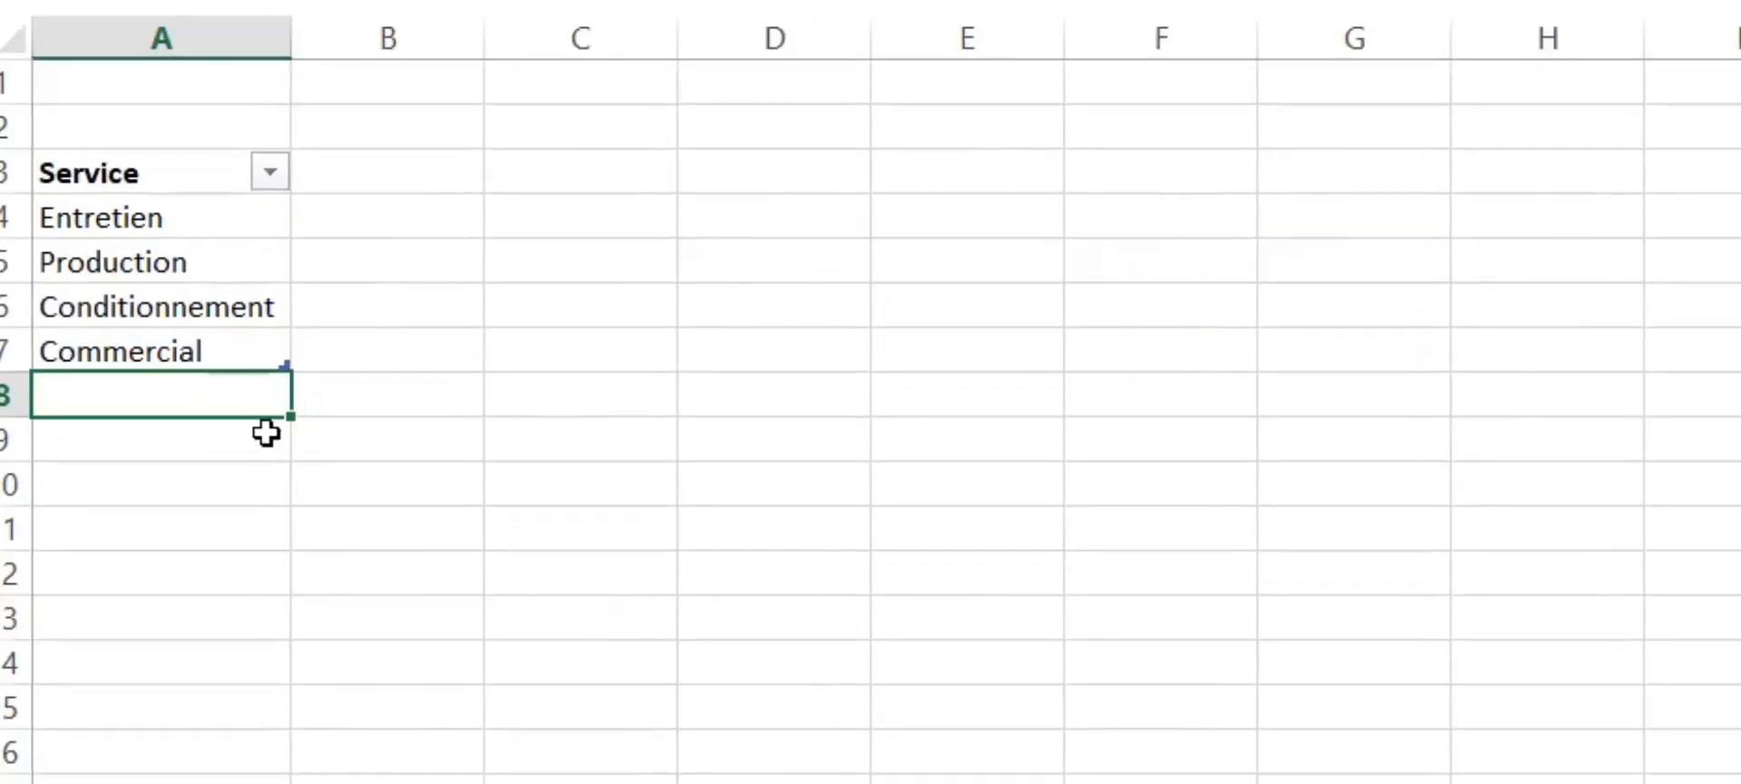
pyautogui.write('Iformatique')
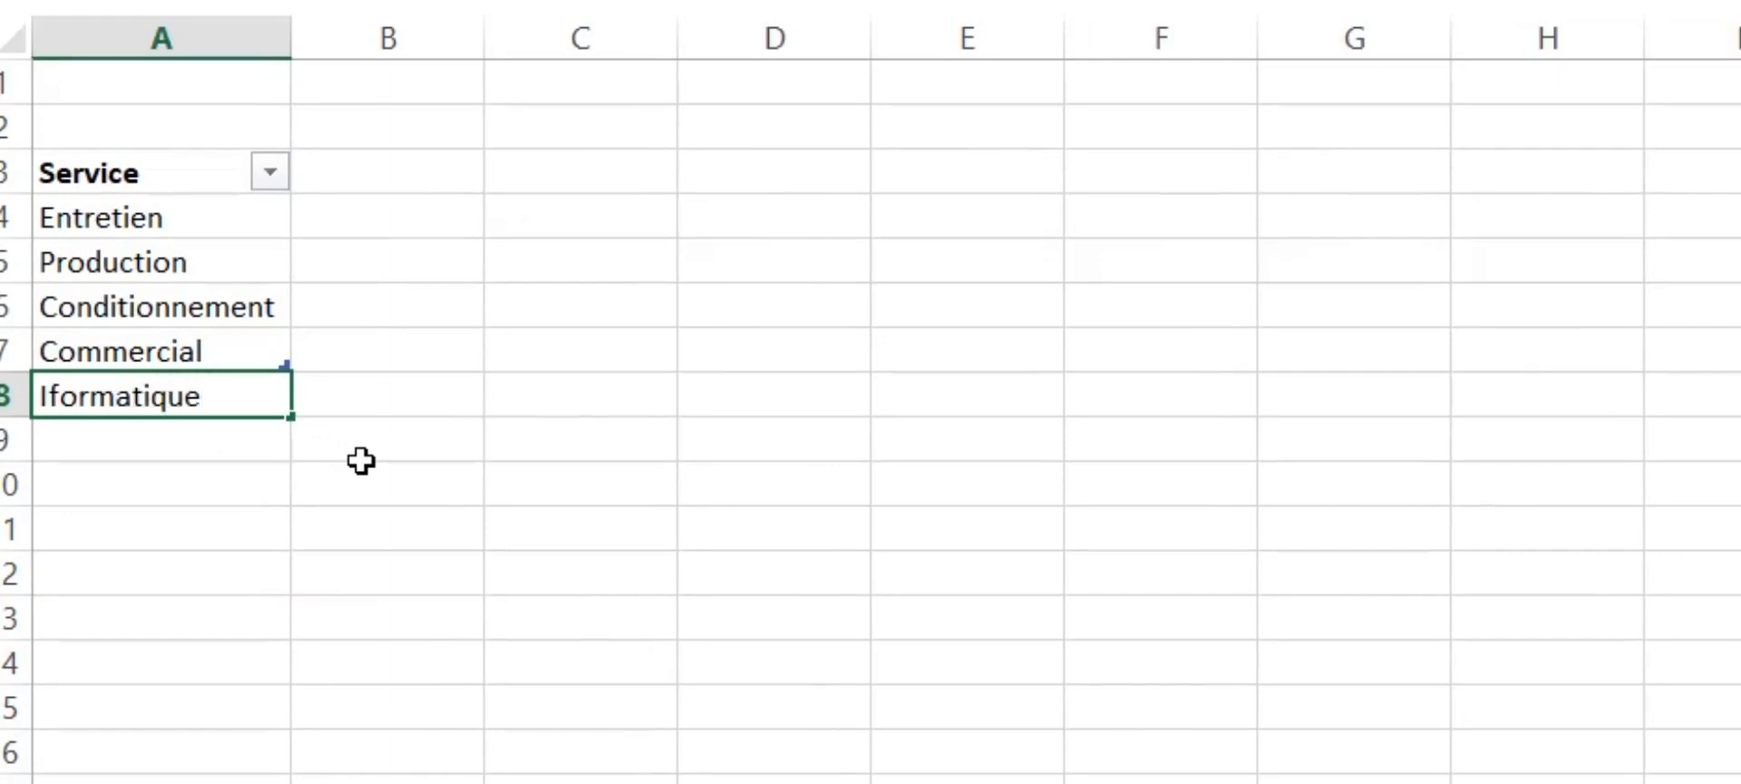
pyautogui.press('Return')
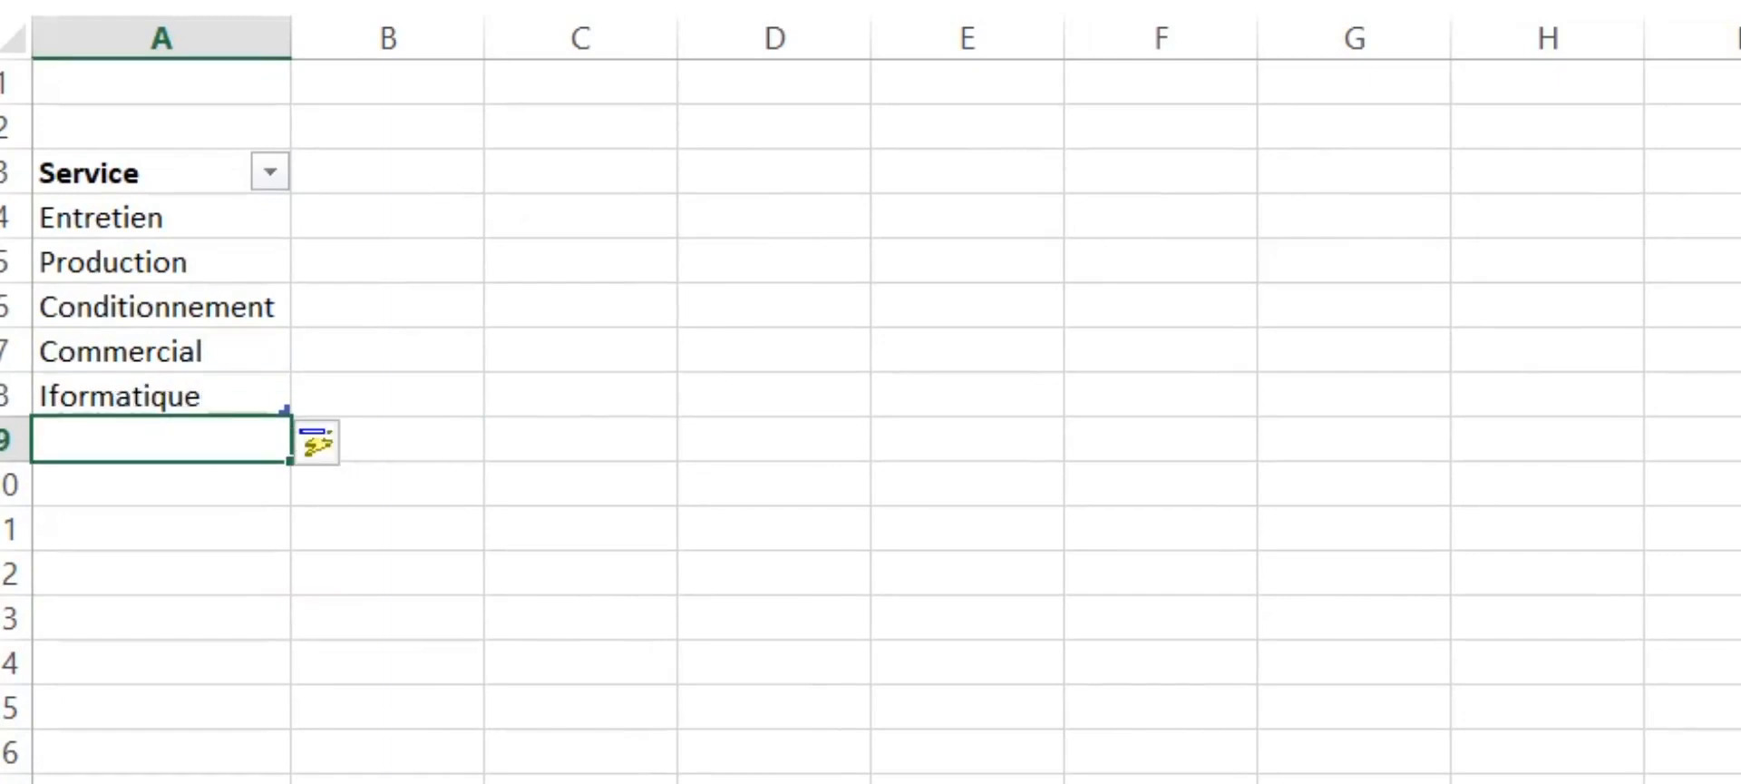
# - Choose Iformatique from the Service drop-down list in cell A5 of the Data validation sheet
pyautogui.click(581, 738)
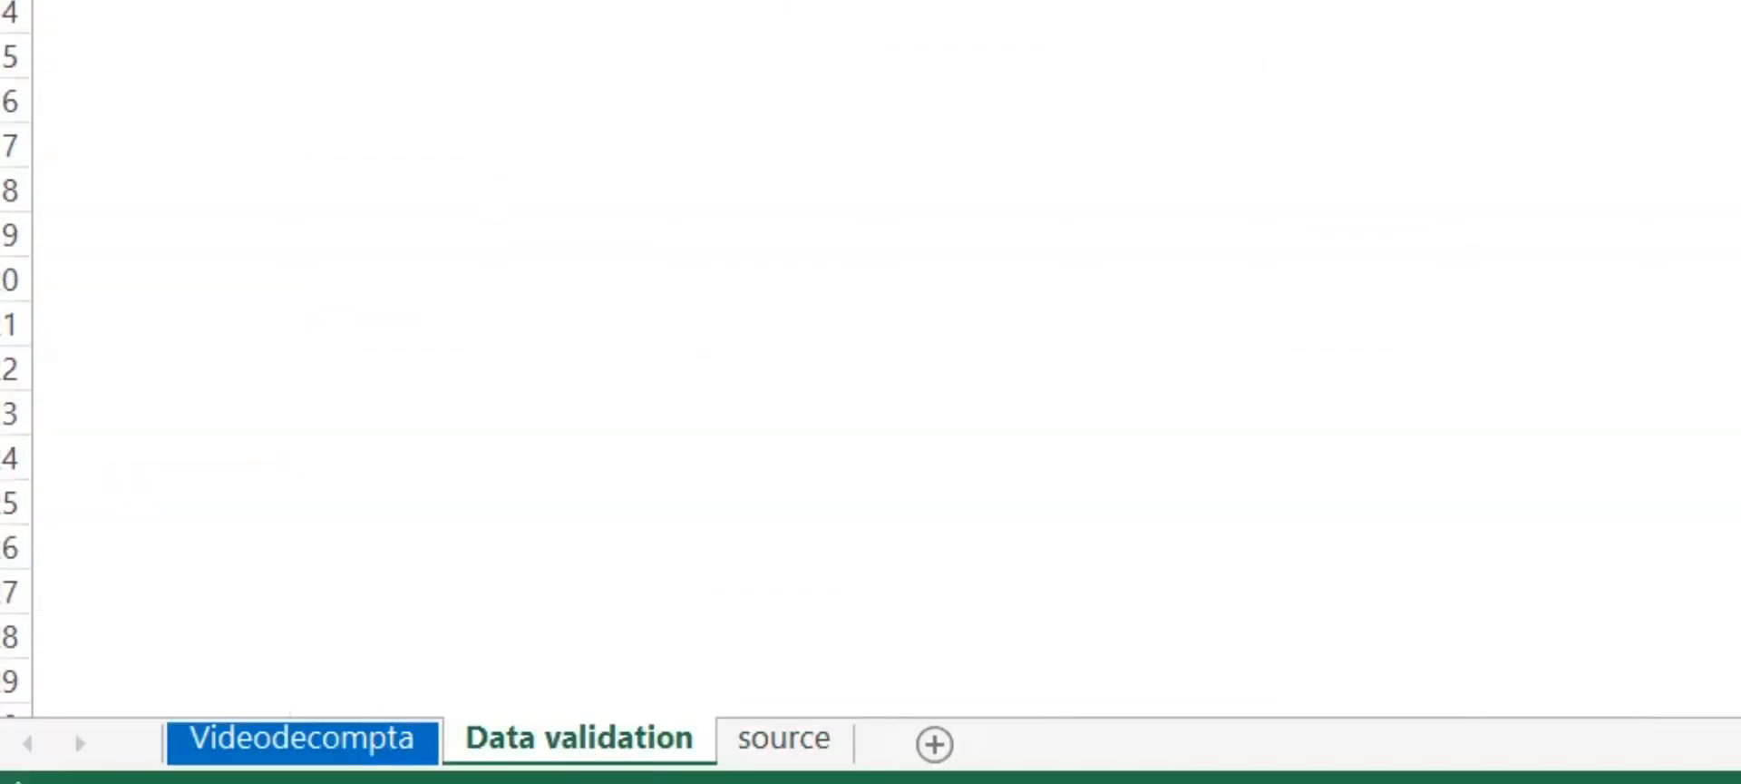
pyautogui.click(333, 145)
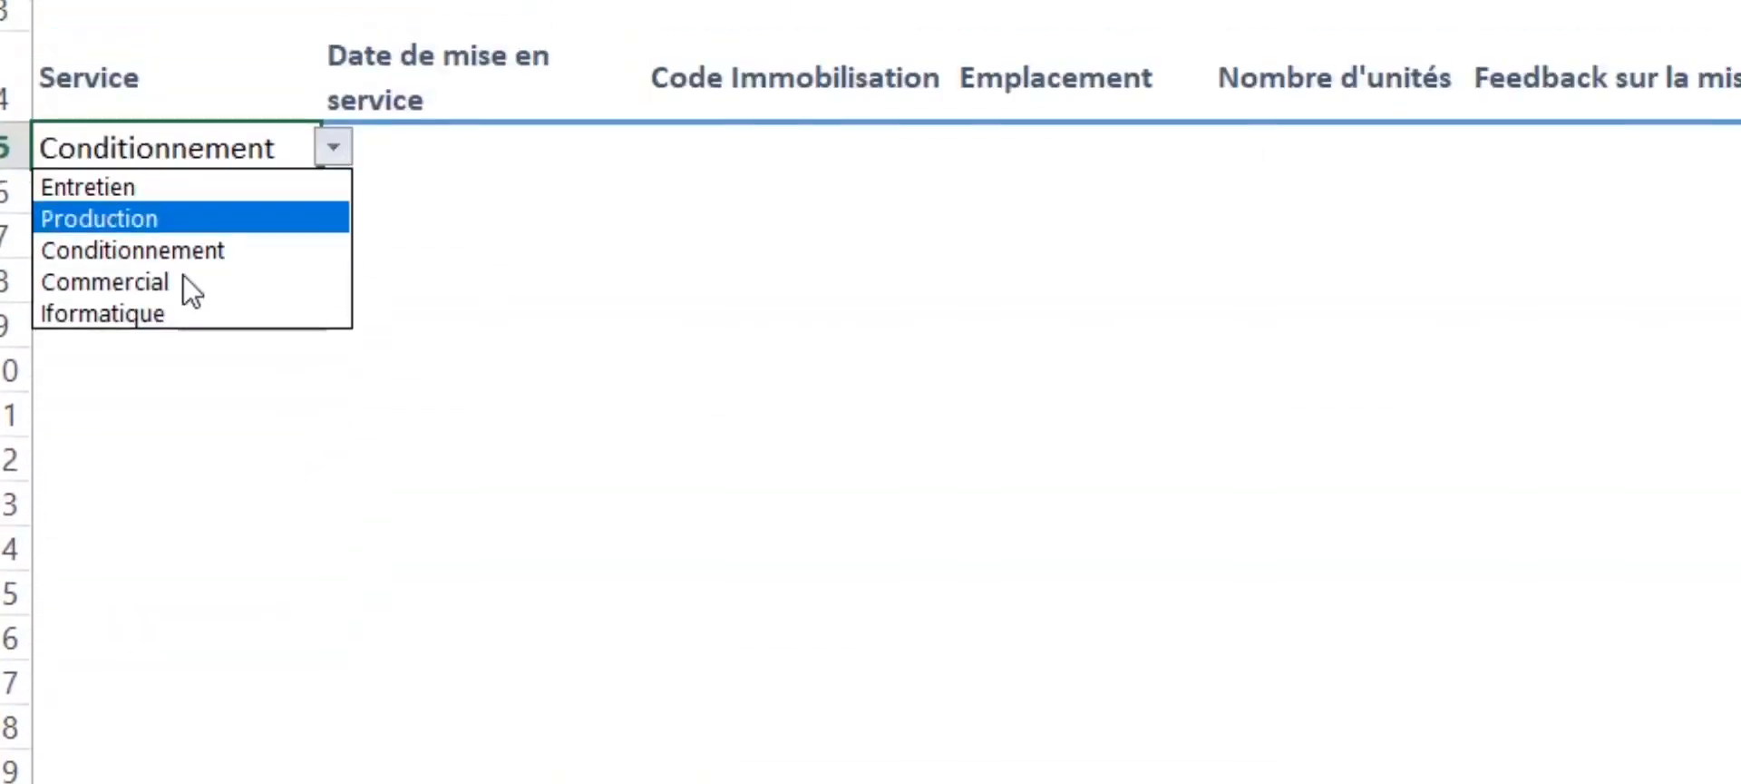
pyautogui.click(190, 312)
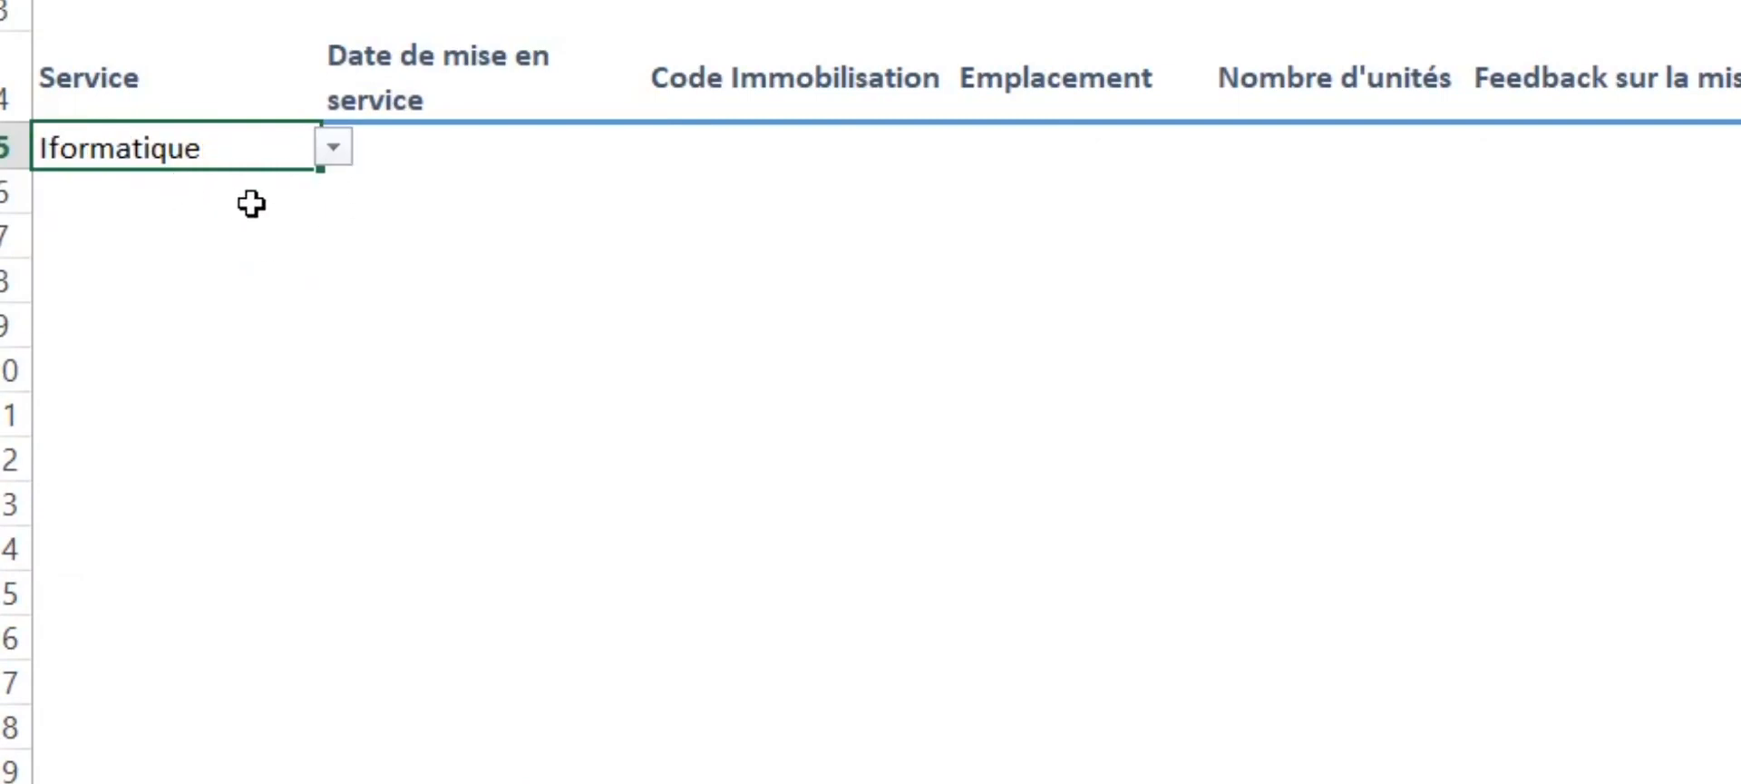
# - Restrict the Date de mise en service cell B5 to dates "supérieure ou égale à" =AUJOURDHUI() with data validation
pyautogui.click(472, 155)
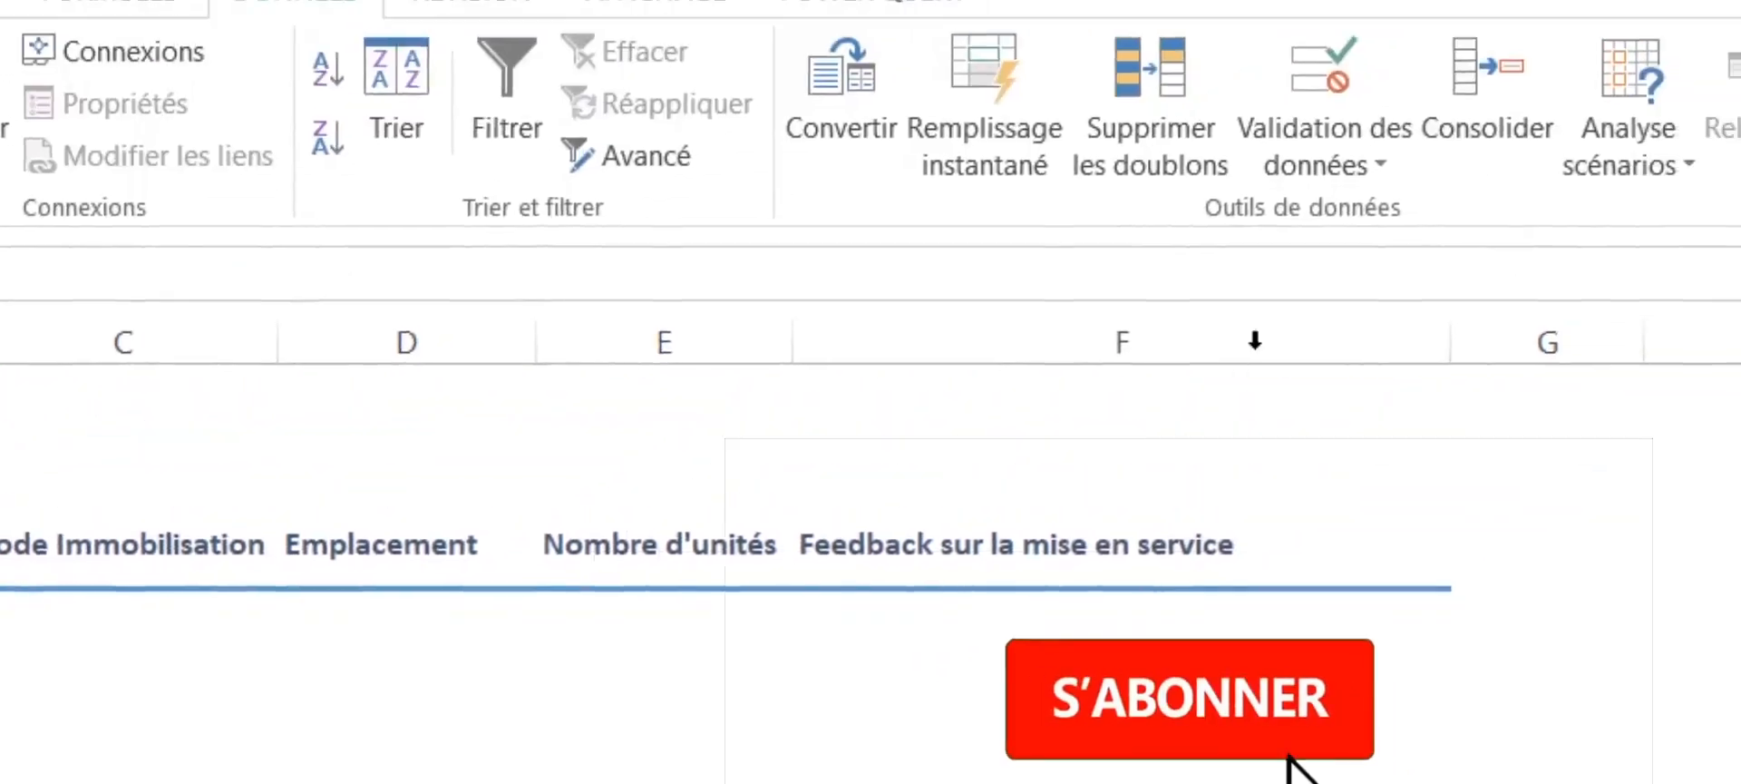
pyautogui.click(1369, 153)
pyautogui.click(1295, 216)
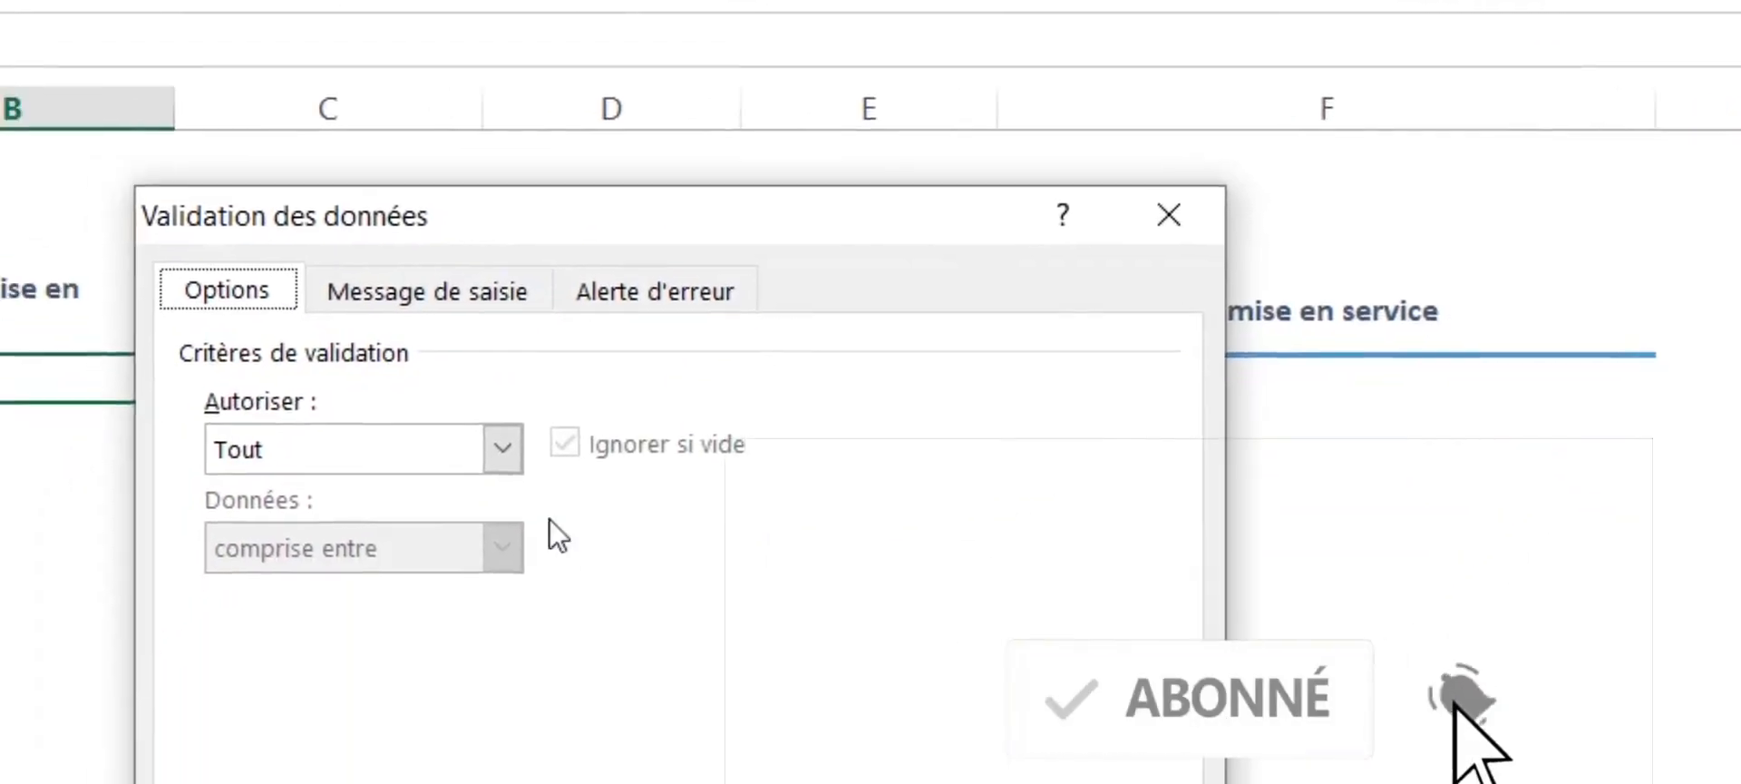
pyautogui.click(502, 447)
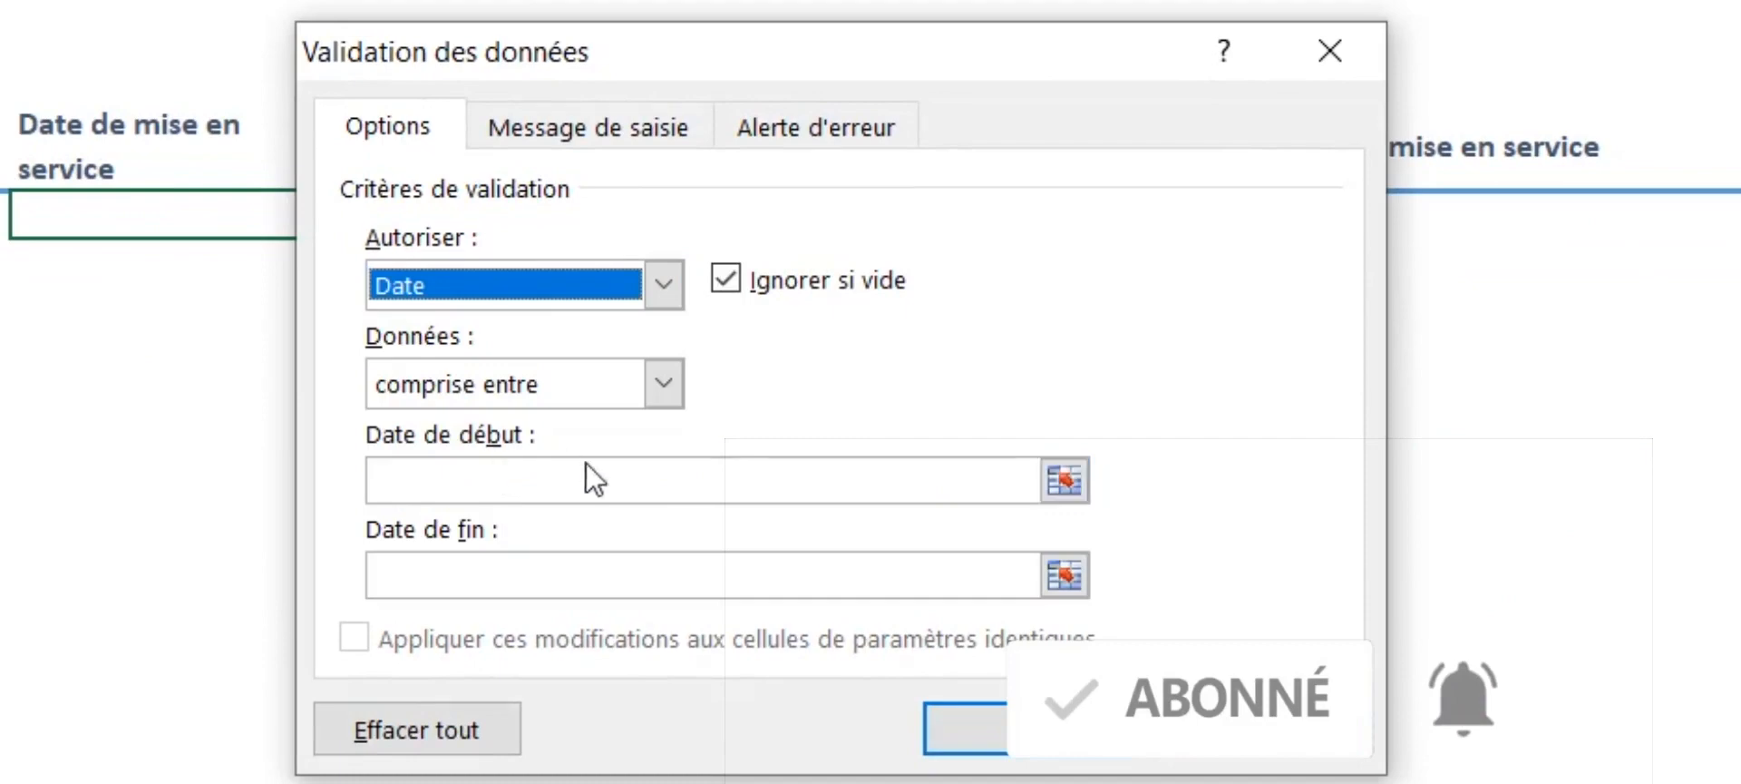
pyautogui.click(670, 392)
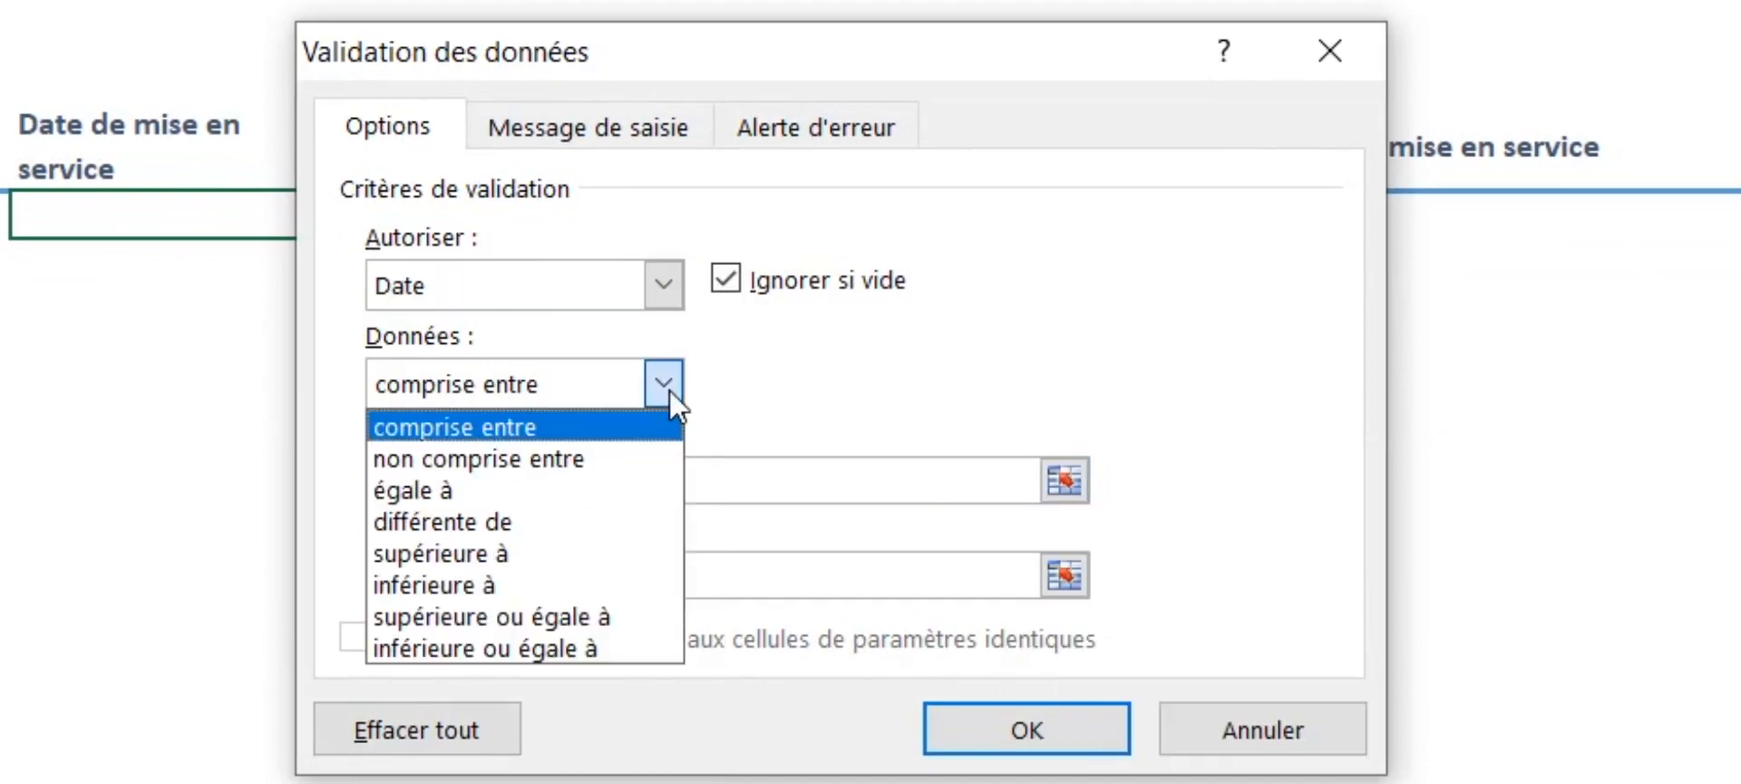
pyautogui.click(604, 617)
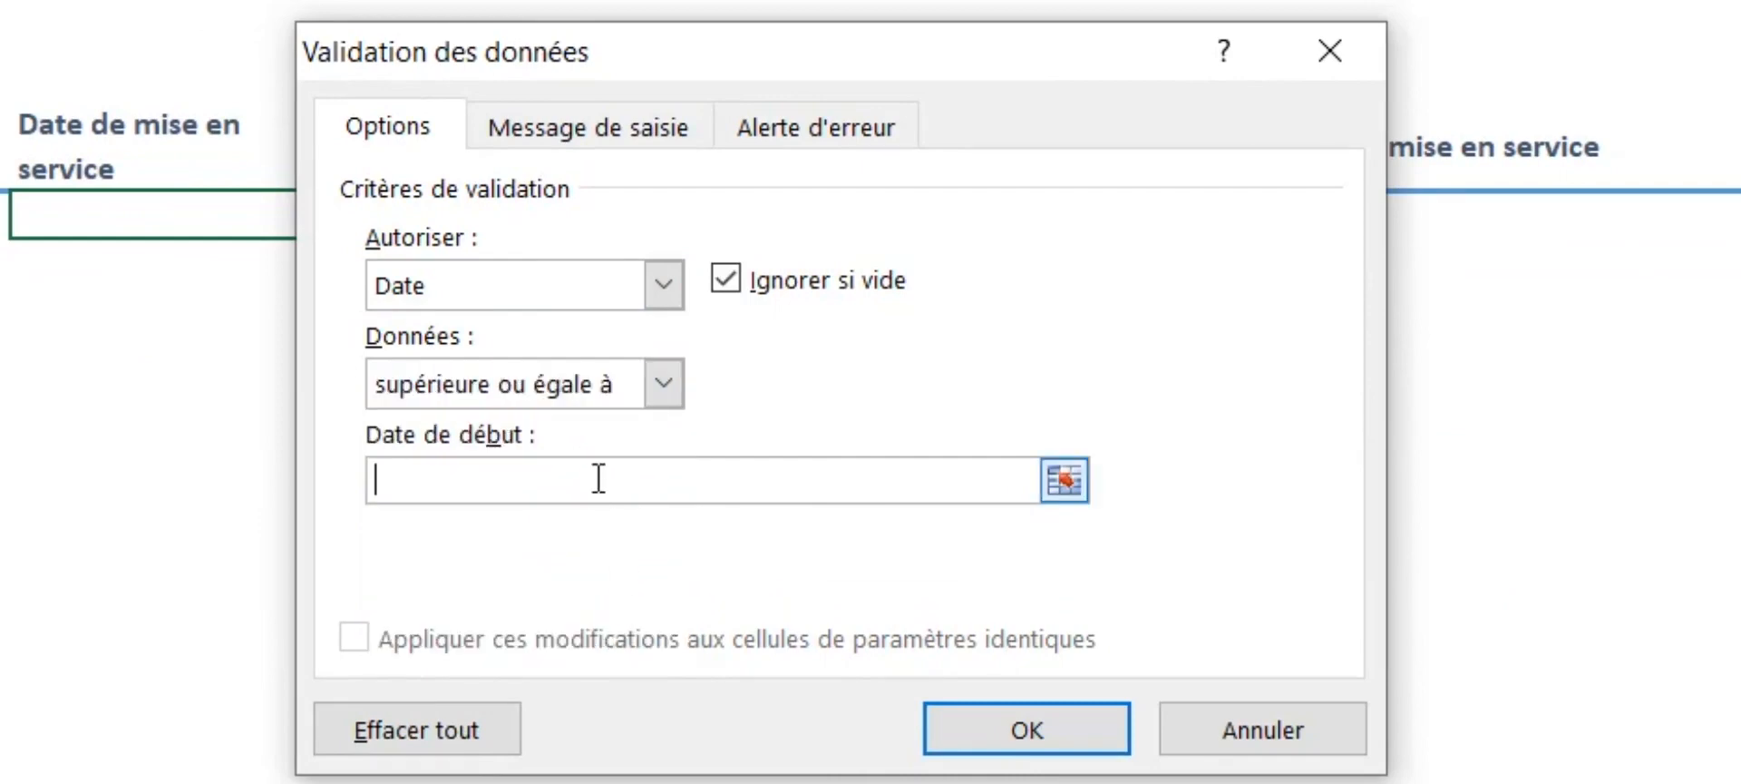
pyautogui.write('=aujou')
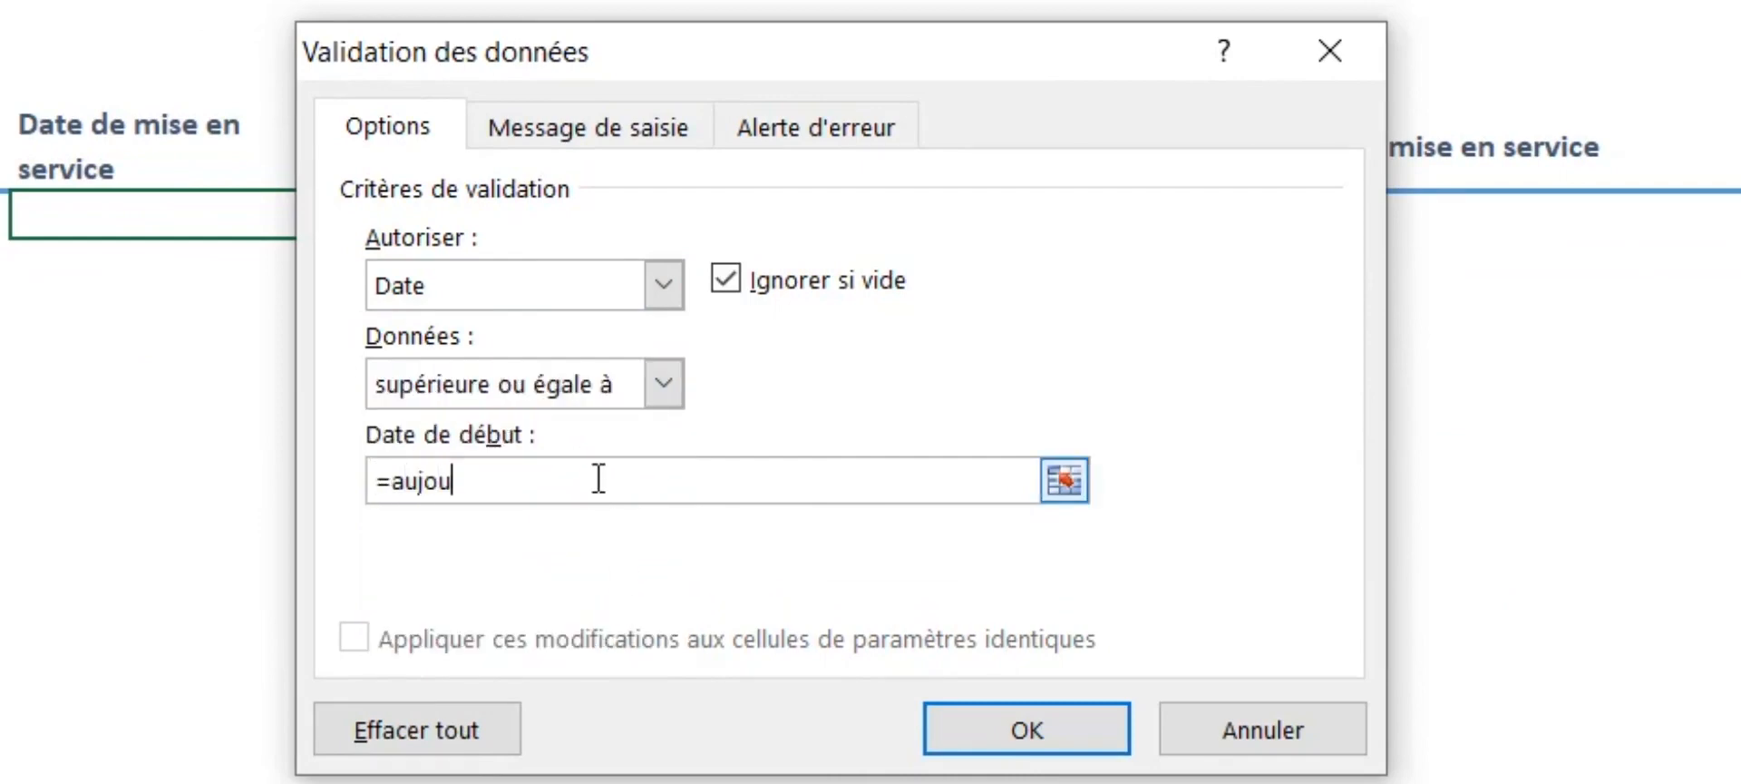
pyautogui.write('rdhui(')
pyautogui.click(964, 724)
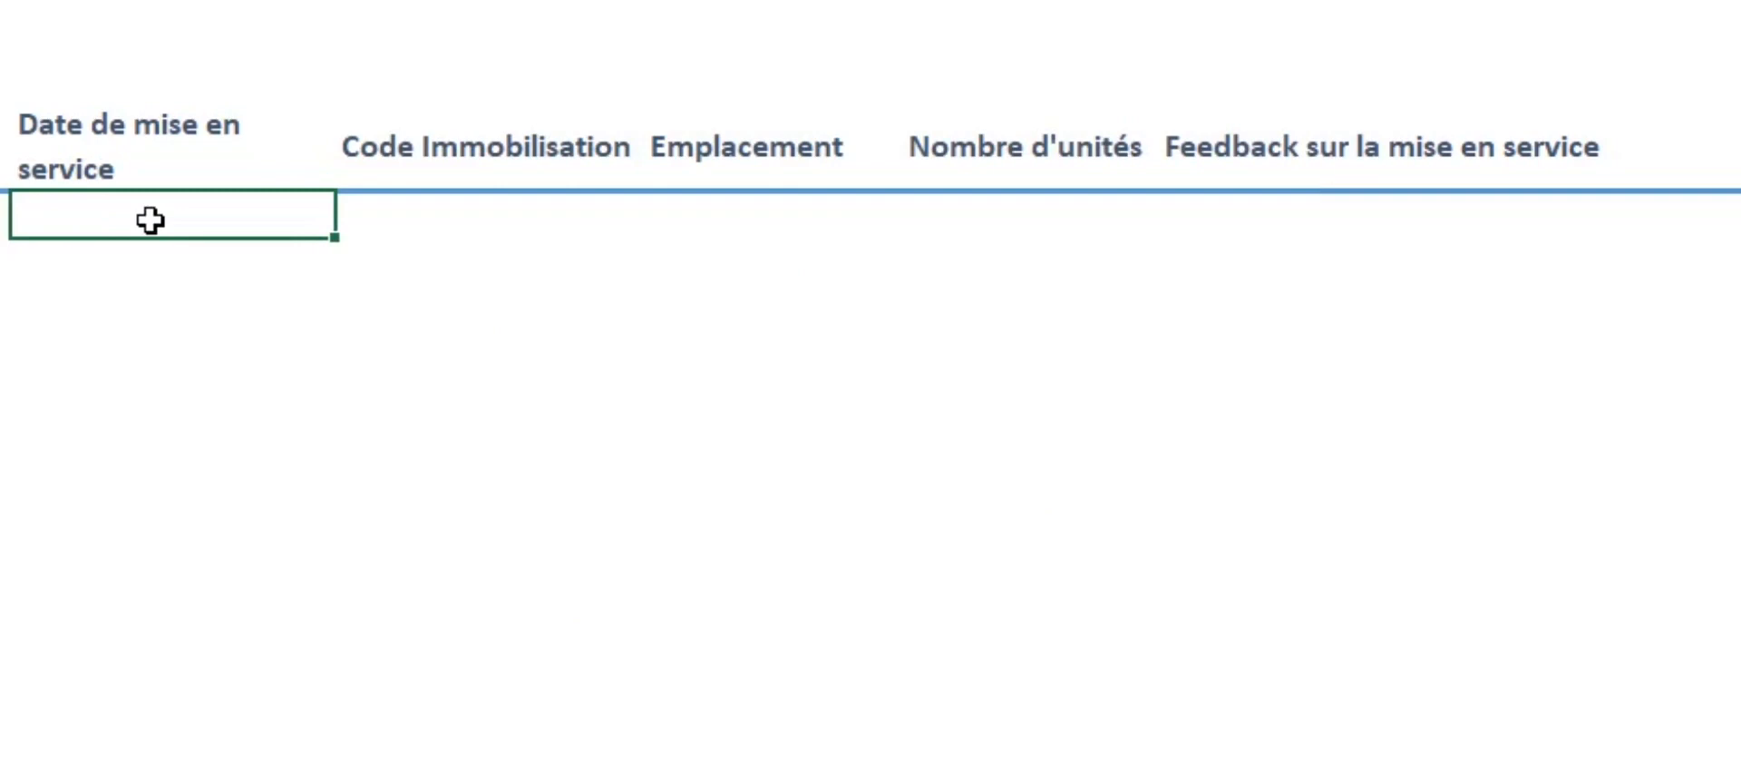
# - Test the date rule by trying to enter 20/01/2020 in the Date de mise en service cell, and cancel the entry
pyautogui.write('20/01/2020')
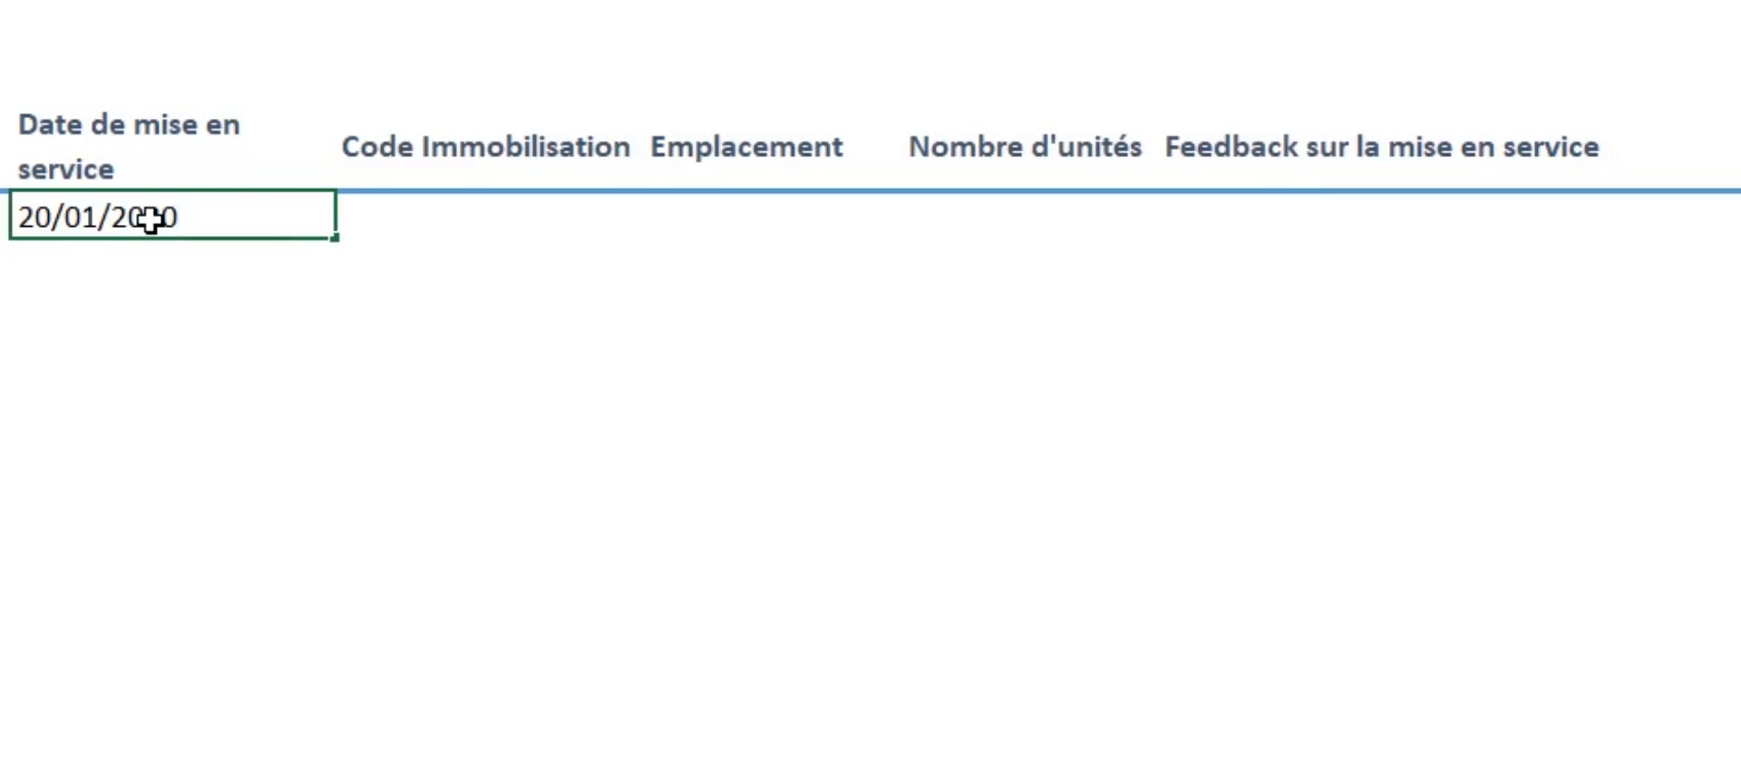
pyautogui.press('Return')
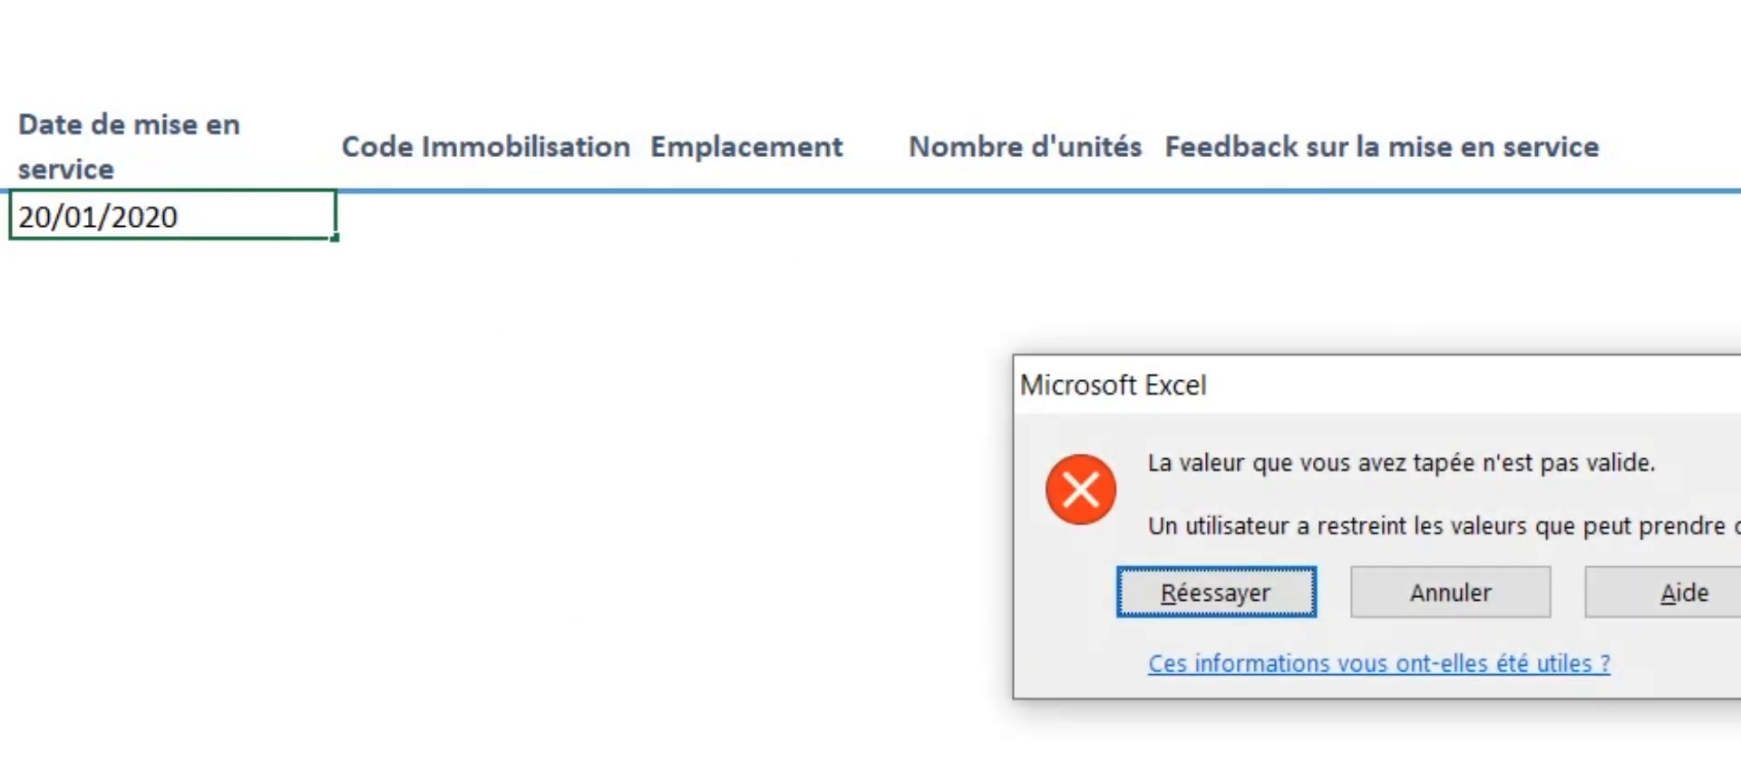
pyautogui.press('Escape')
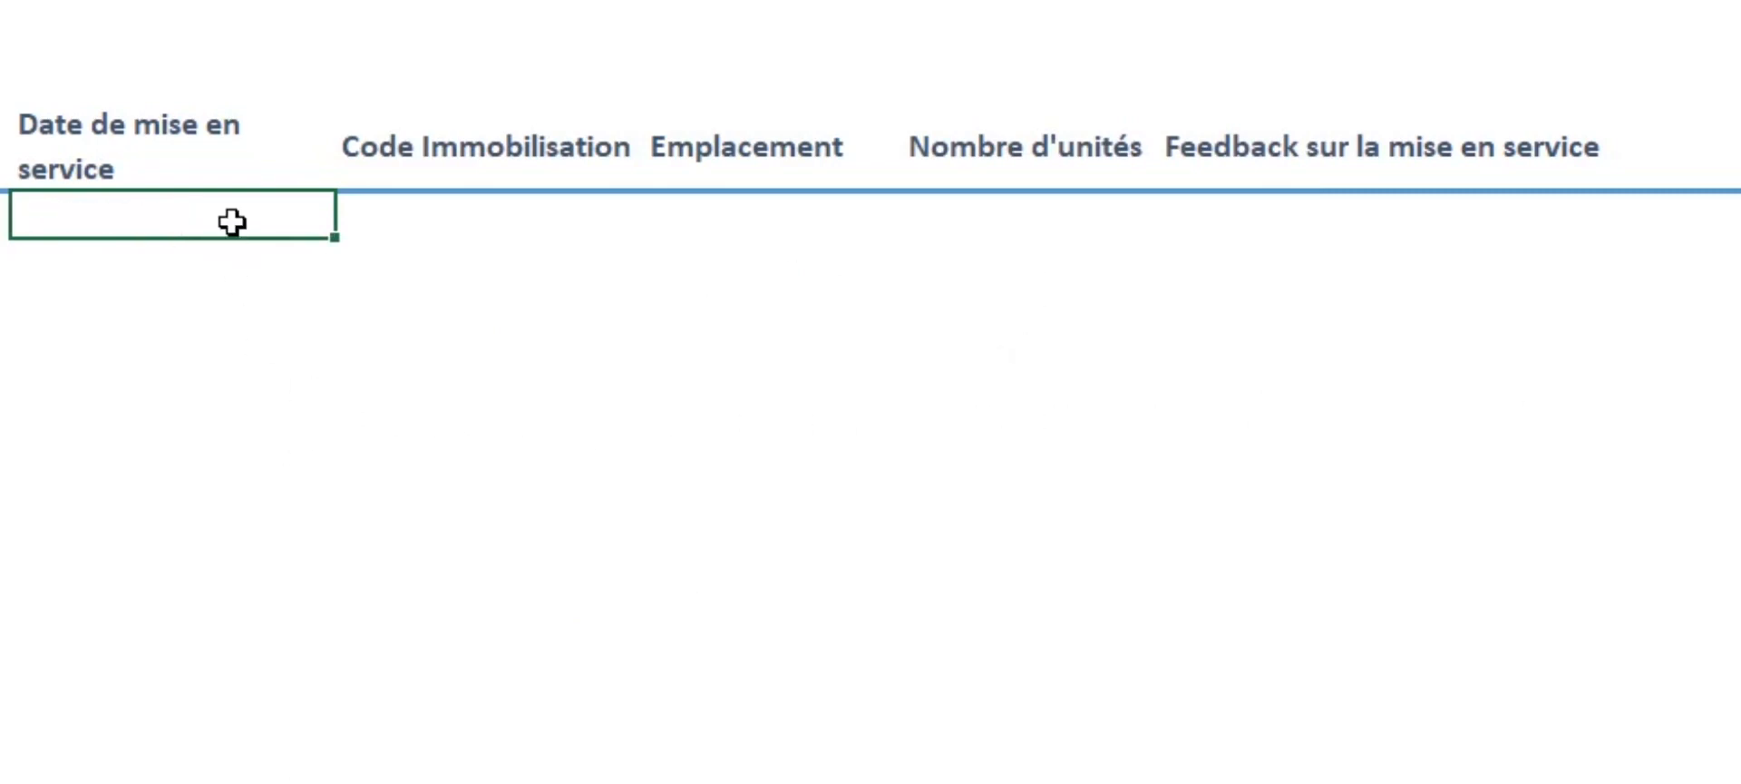
# - Enter 22/04/2021 in the Date de mise en service cell B5
pyautogui.write('22/04/202')
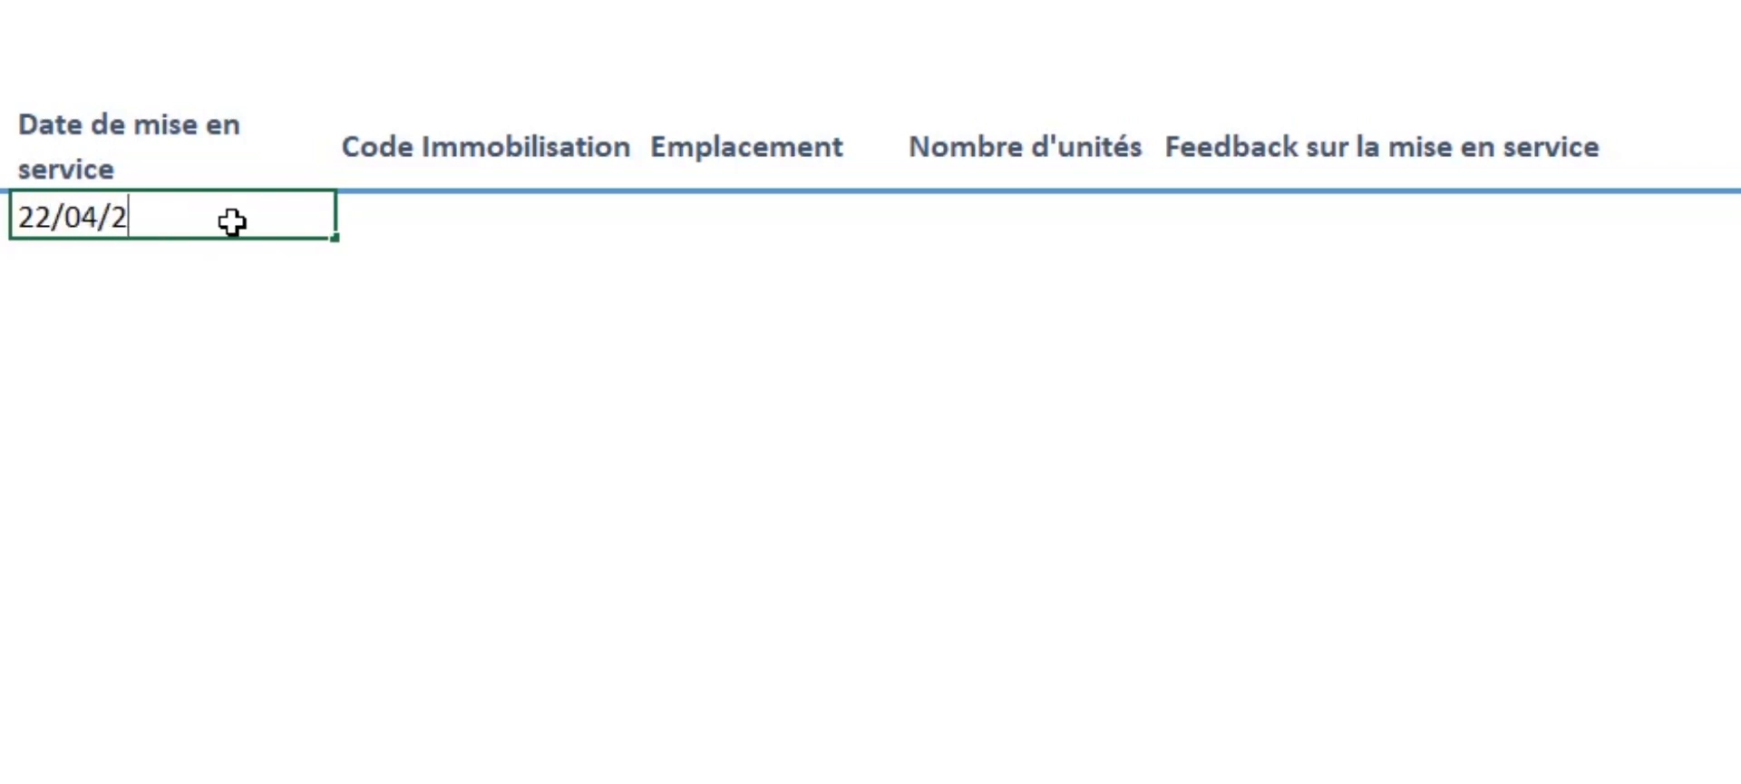
pyautogui.write('1')
pyautogui.press('Return')
# - Add the data validation input message "Mettre une date supérieure à la date du jour" to the Date de mise en service cell B5
pyautogui.click(232, 220)
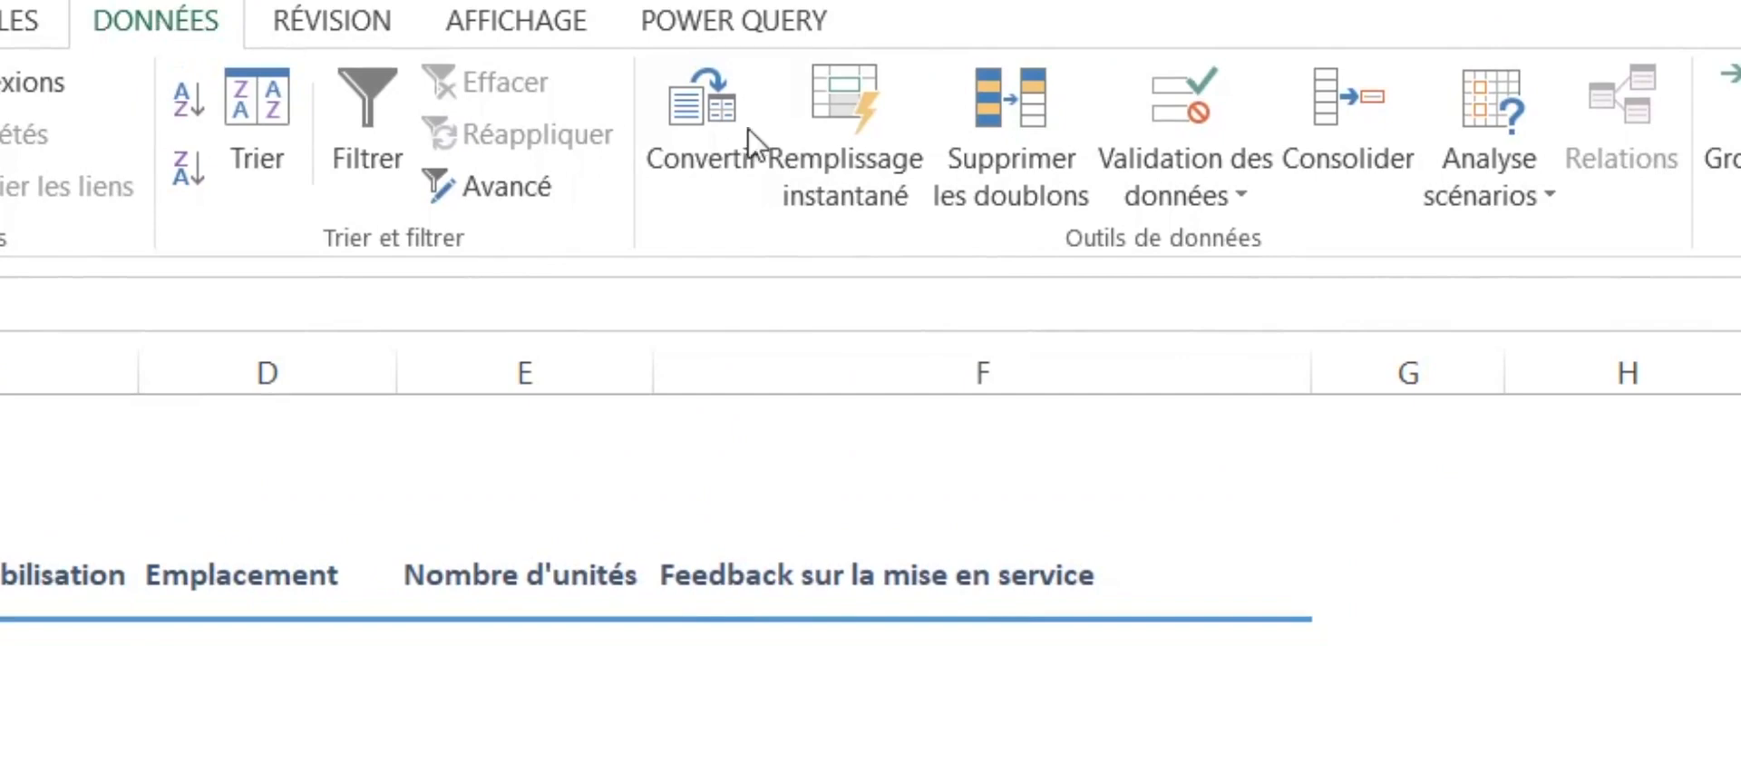
pyautogui.click(1190, 194)
pyautogui.click(1270, 237)
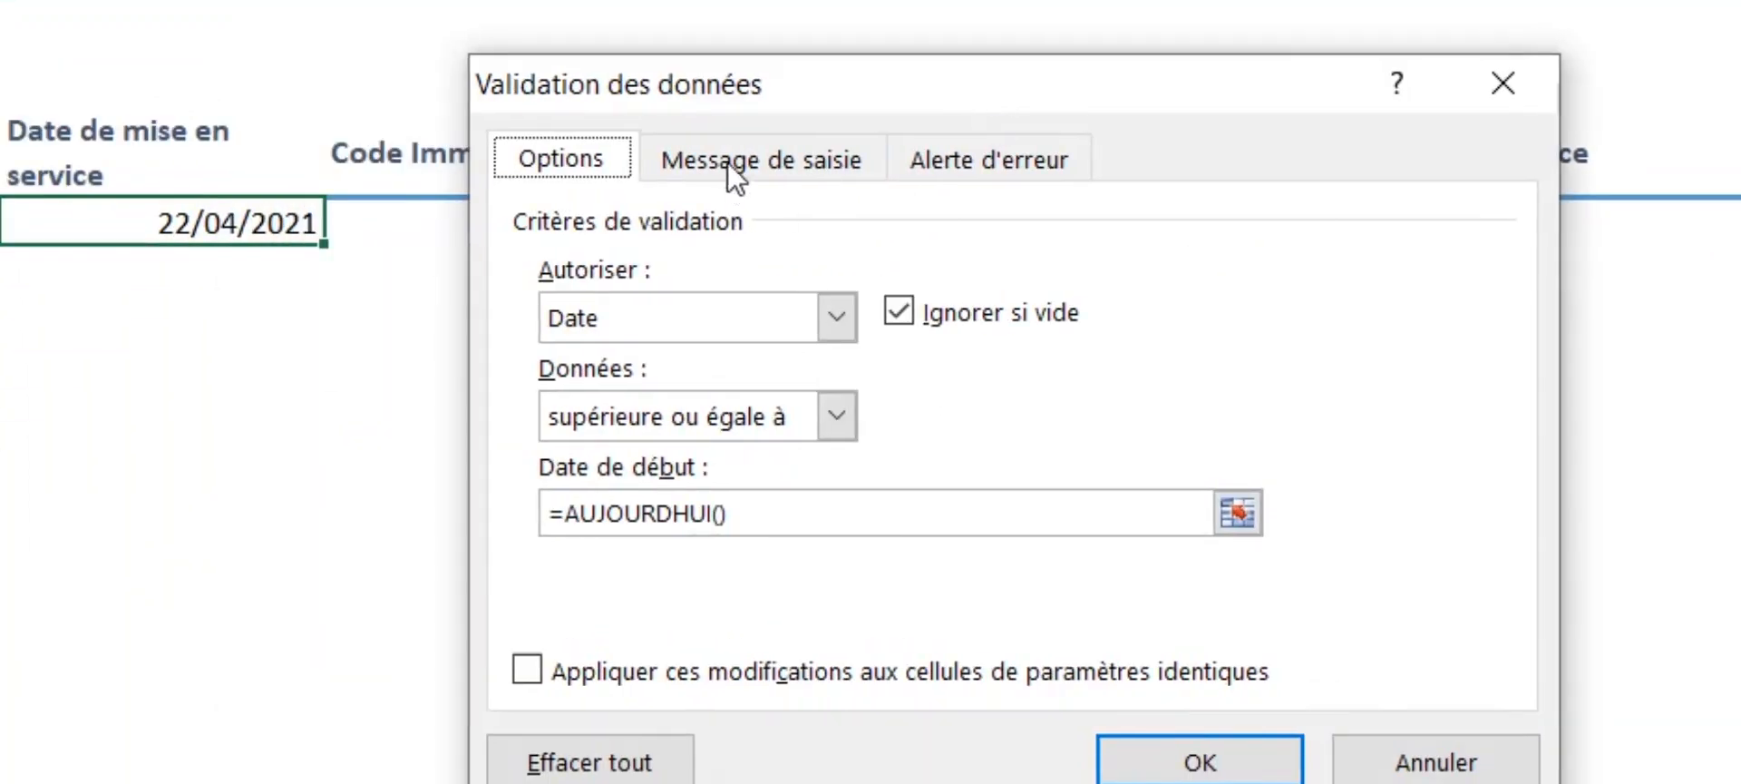
pyautogui.click(732, 173)
pyautogui.click(724, 540)
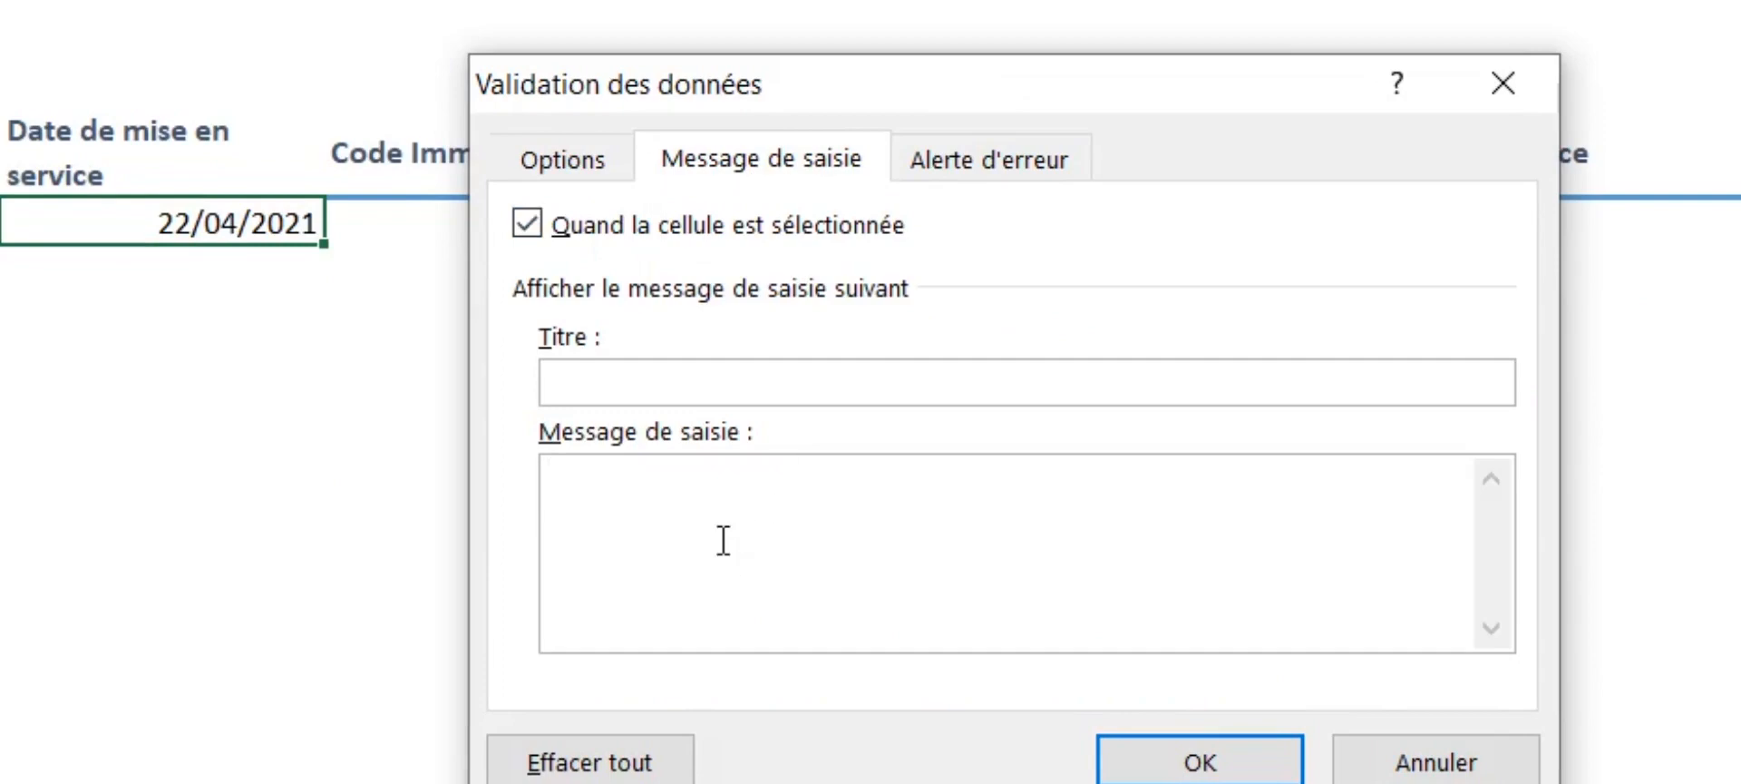
pyautogui.write('Mettre la dat')
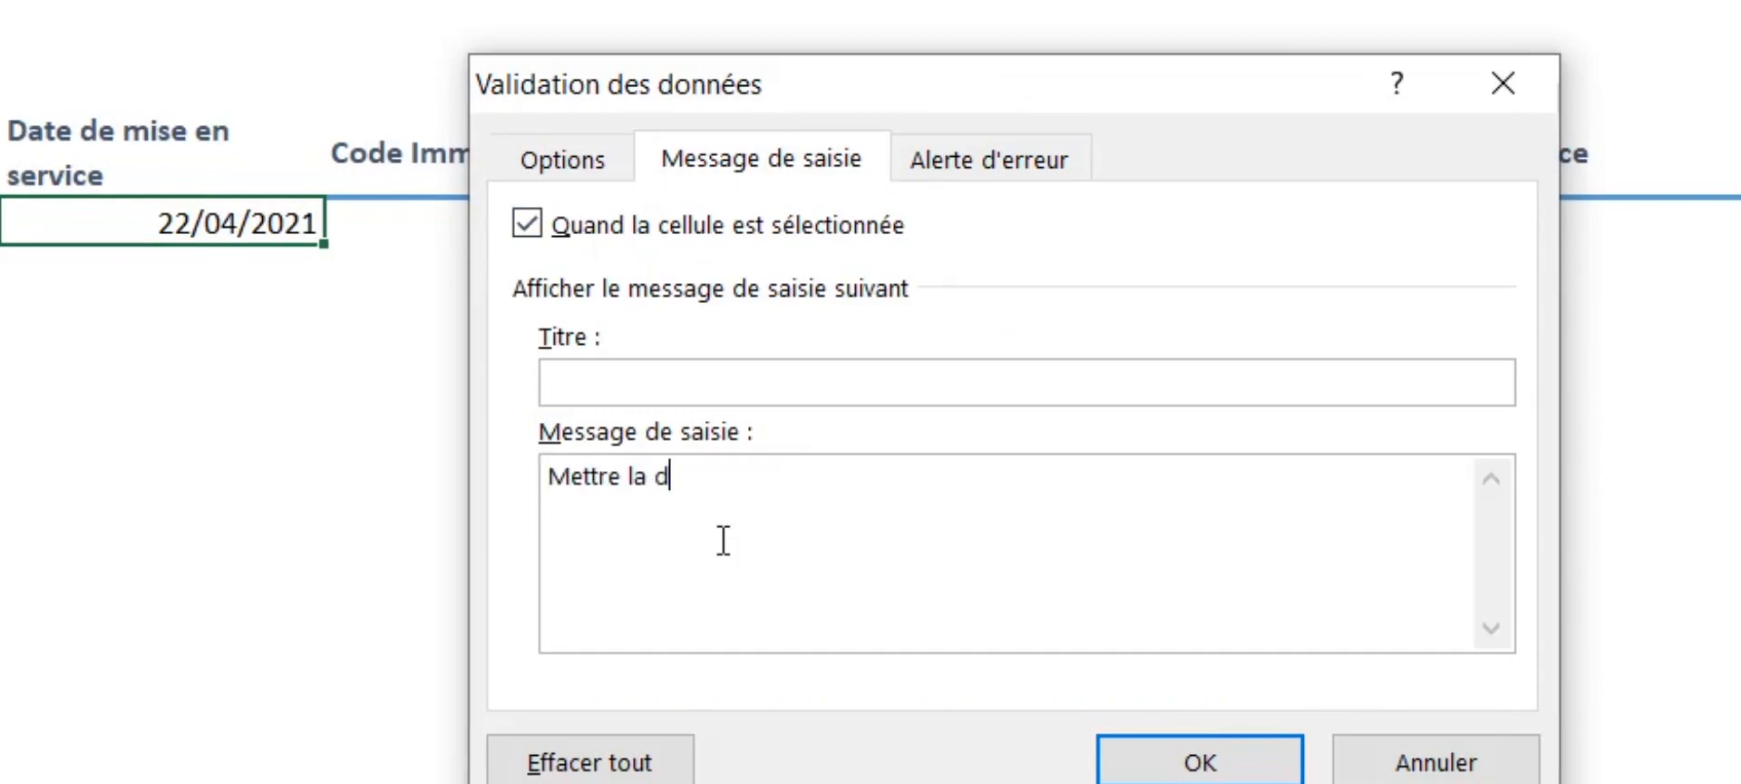
pyautogui.press('BackSpace')
pyautogui.press('BackSpace')
pyautogui.press('BackSpace')
pyautogui.press('BackSpace')
pyautogui.press('BackSpace')
pyautogui.press('BackSpace')
pyautogui.write('une date sup')
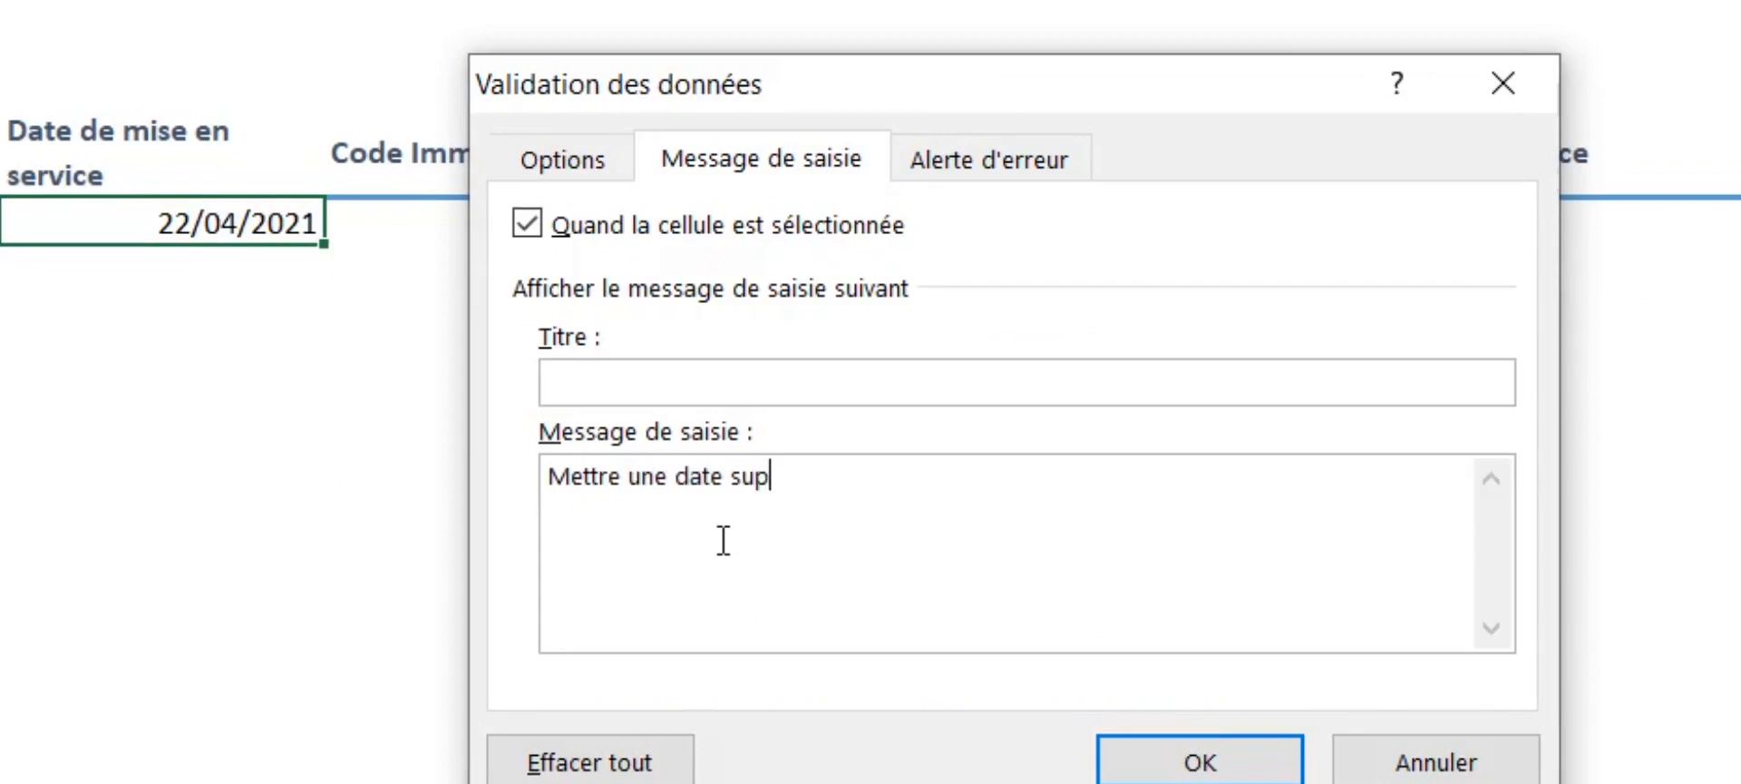
pyautogui.write('érieure à la date du jour')
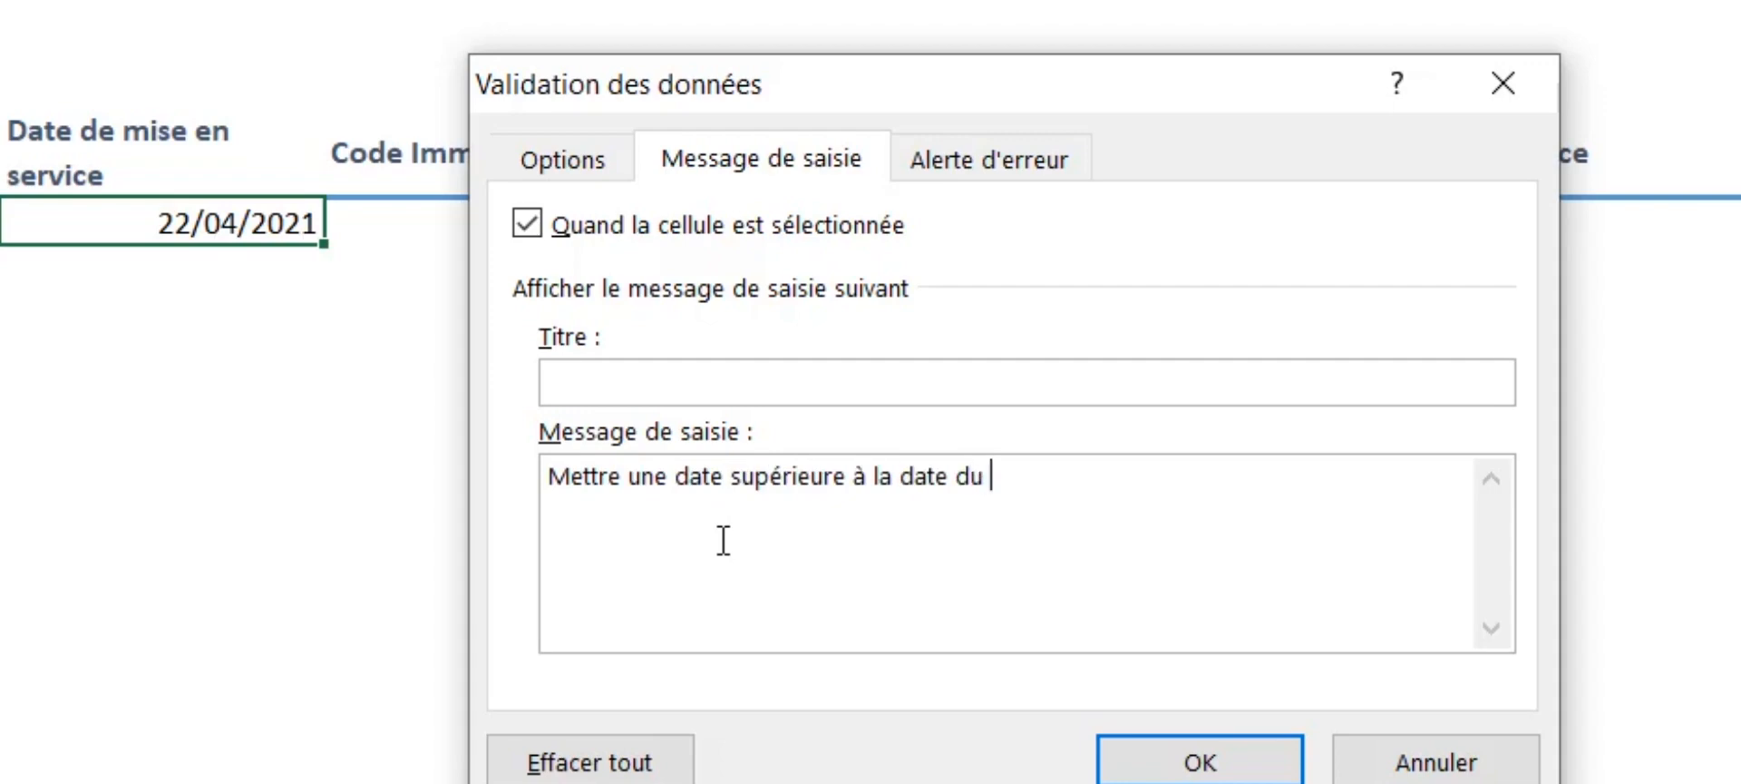
# - Set the date rule's error message to "la date indiquée n'est pas supérieure ou égale à la date du jour" and apply the validation
pyautogui.click(966, 163)
pyautogui.click(1075, 529)
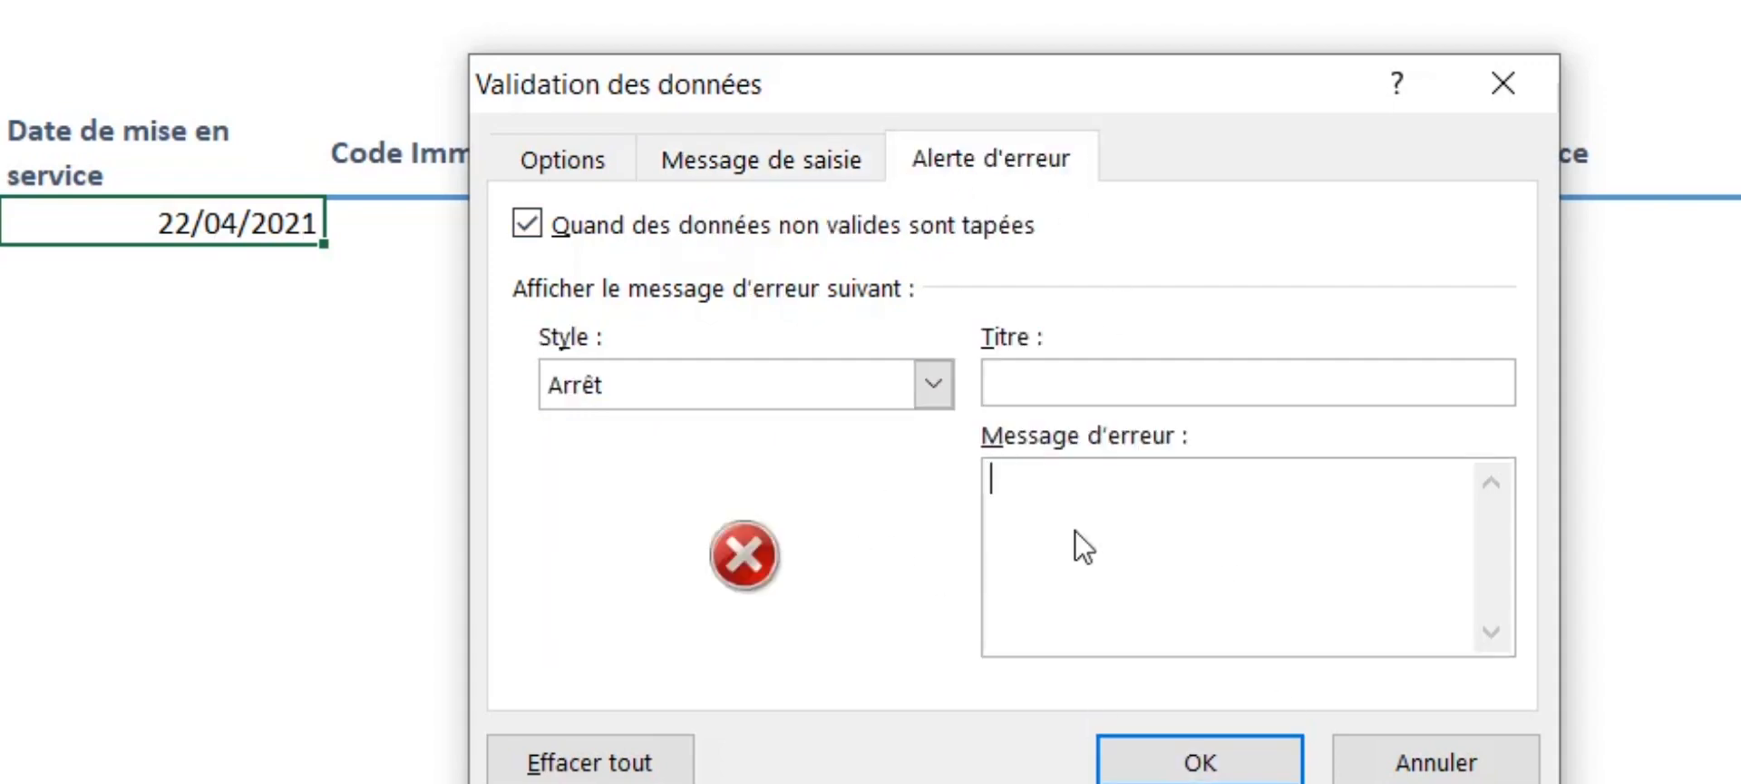
pyautogui.write('votre')
pyautogui.press('BackSpace')
pyautogui.press('BackSpace')
pyautogui.press('BackSpace')
pyautogui.press('BackSpace')
pyautogui.press('BackSpace')
pyautogui.press('BackSpace')
pyautogui.write('la date indiquée')
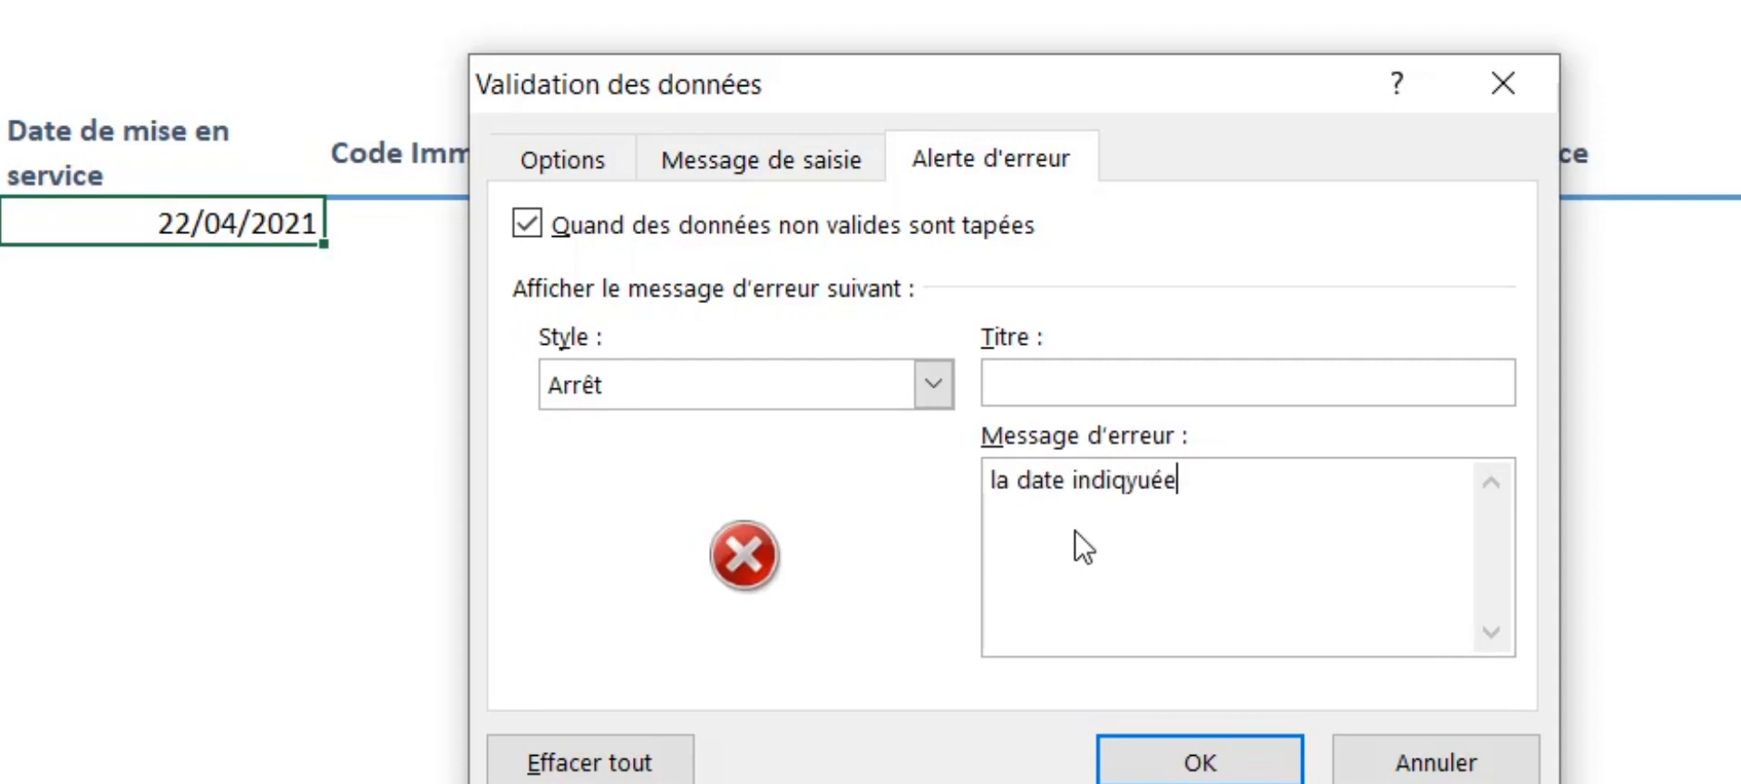
pyautogui.press('BackSpace')
pyautogui.press('BackSpace')
pyautogui.press('BackSpace')
pyautogui.write("uée n'est ")
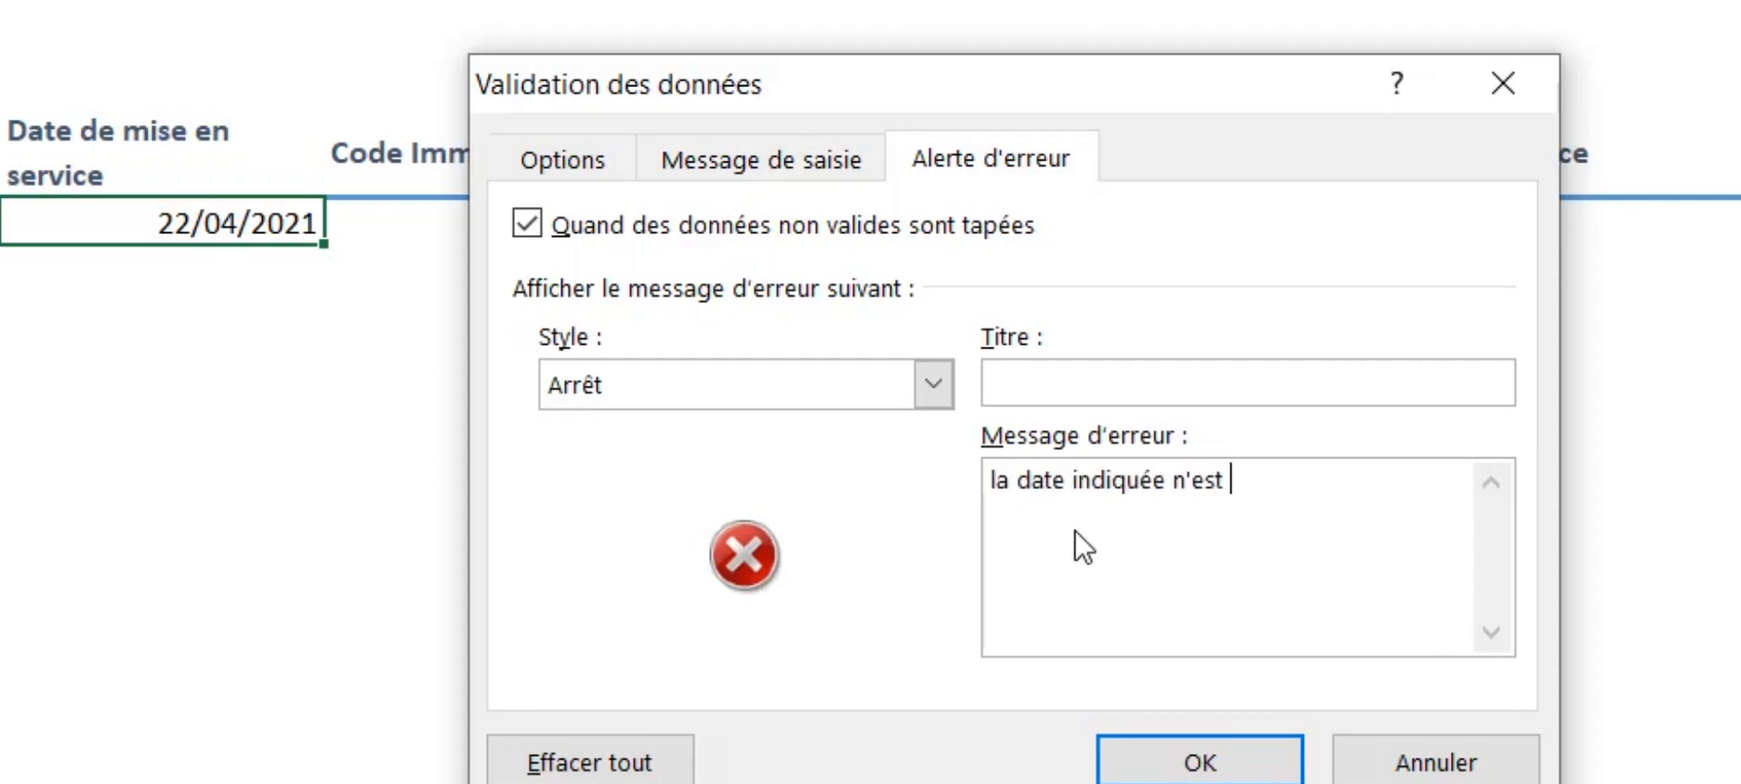
pyautogui.write('pas supérieure')
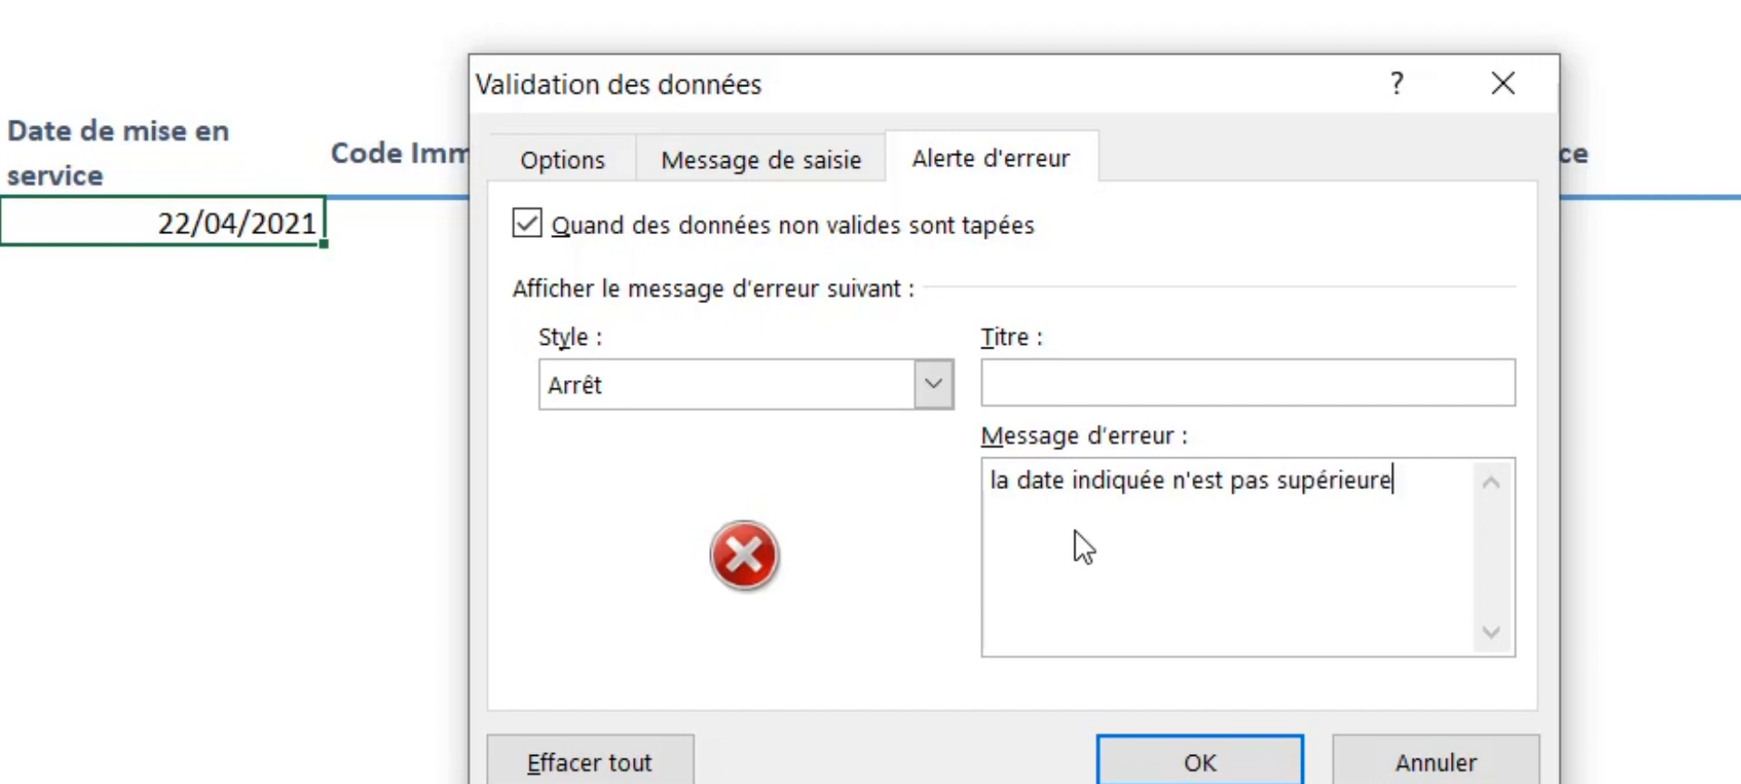
pyautogui.write(' ou égale à la date du jour')
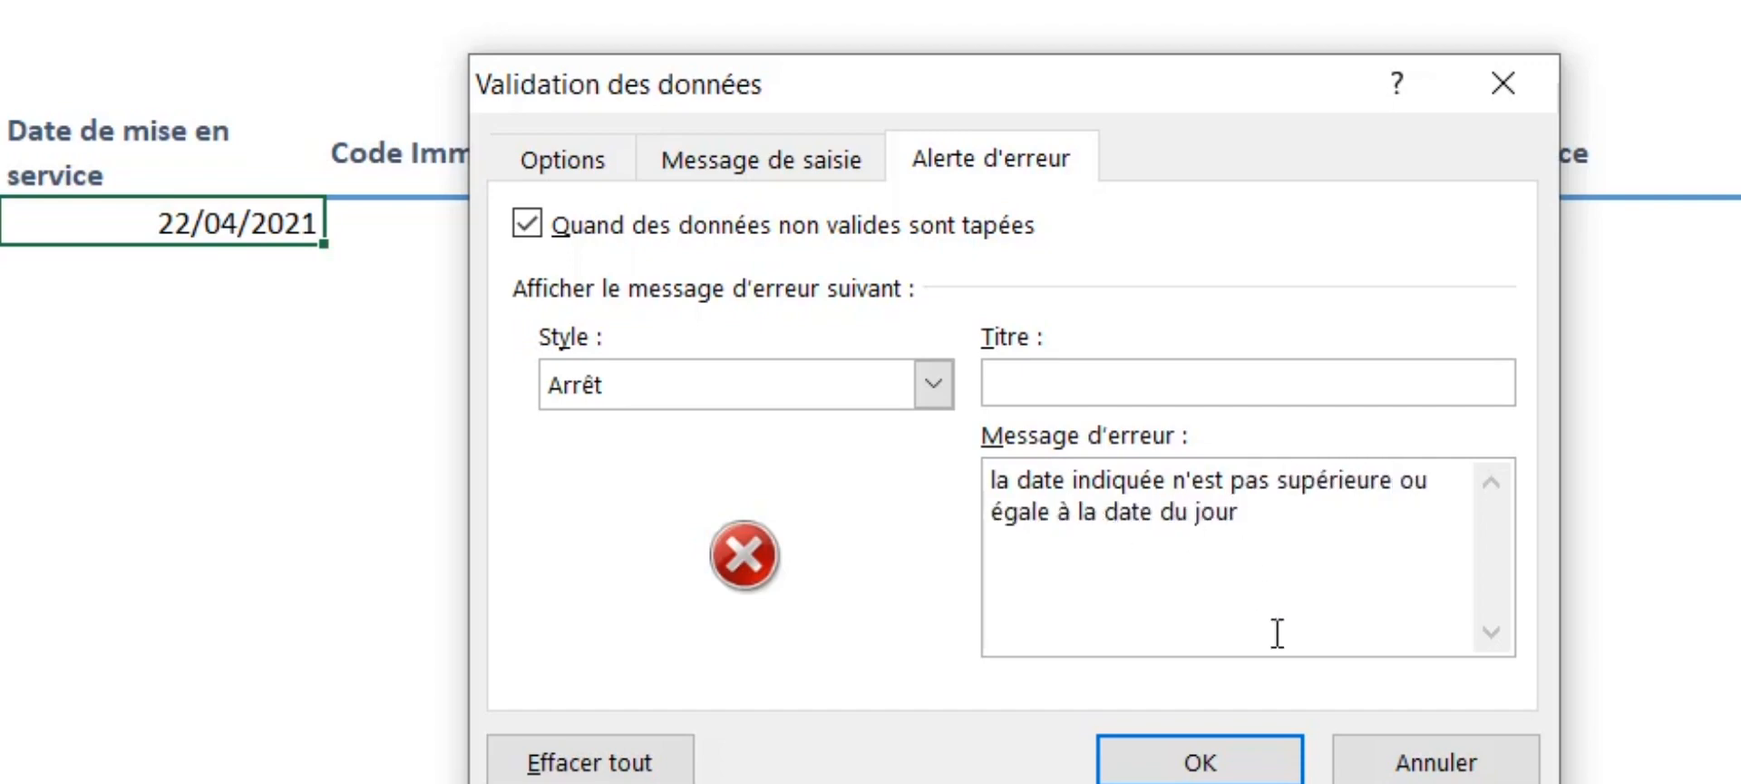
pyautogui.click(1200, 760)
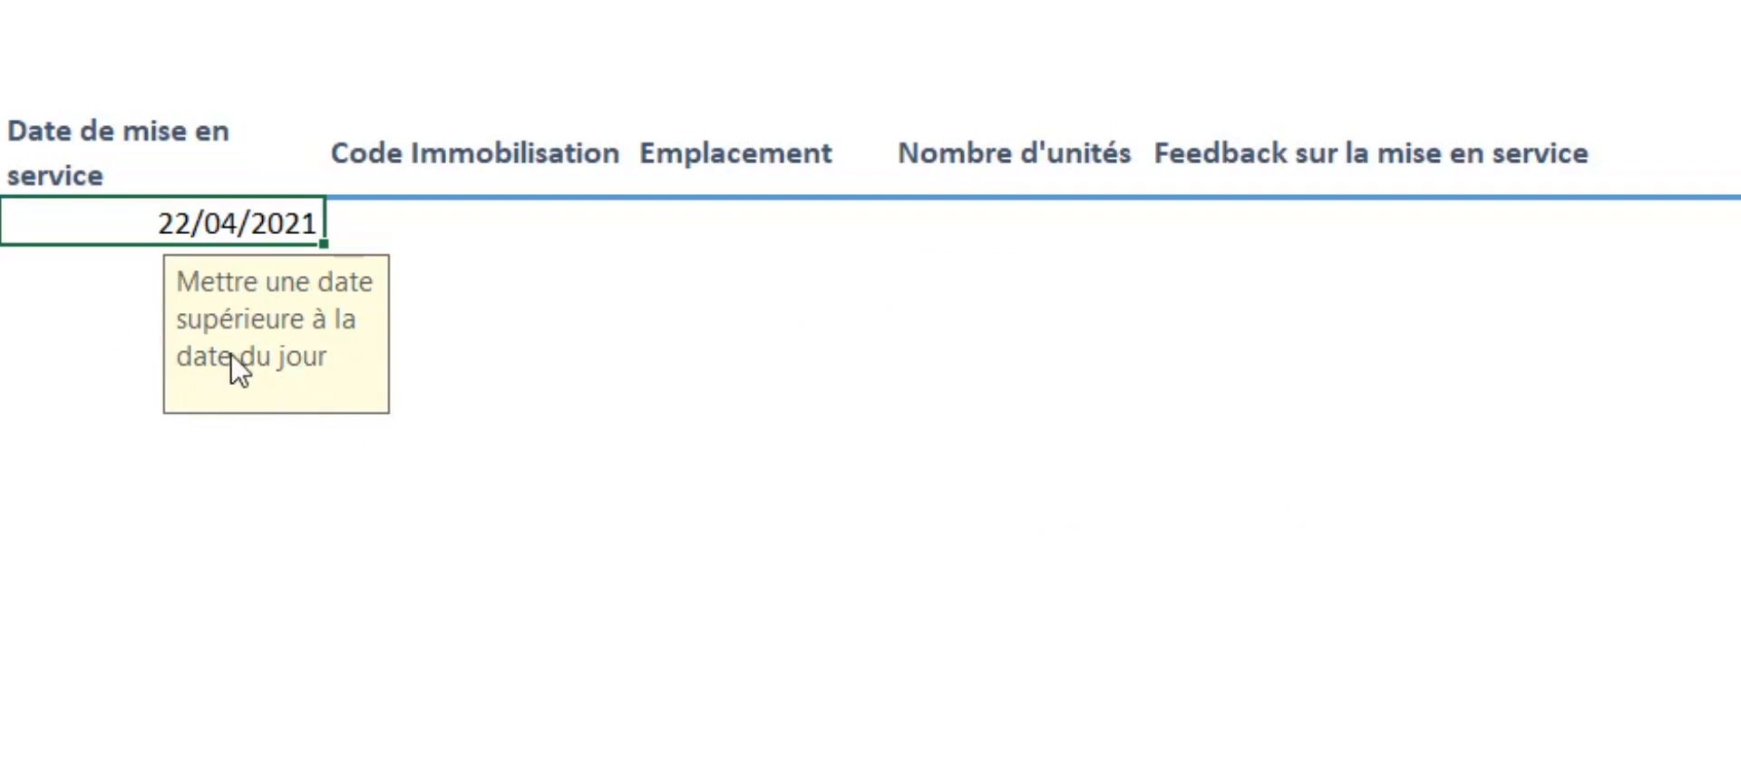
# - Test the error alert by trying to enter "ee" in the Date de mise en service cell, and cancel the entry
pyautogui.click(1, 227)
pyautogui.click(149, 230)
pyautogui.write('ee')
pyautogui.press('Return')
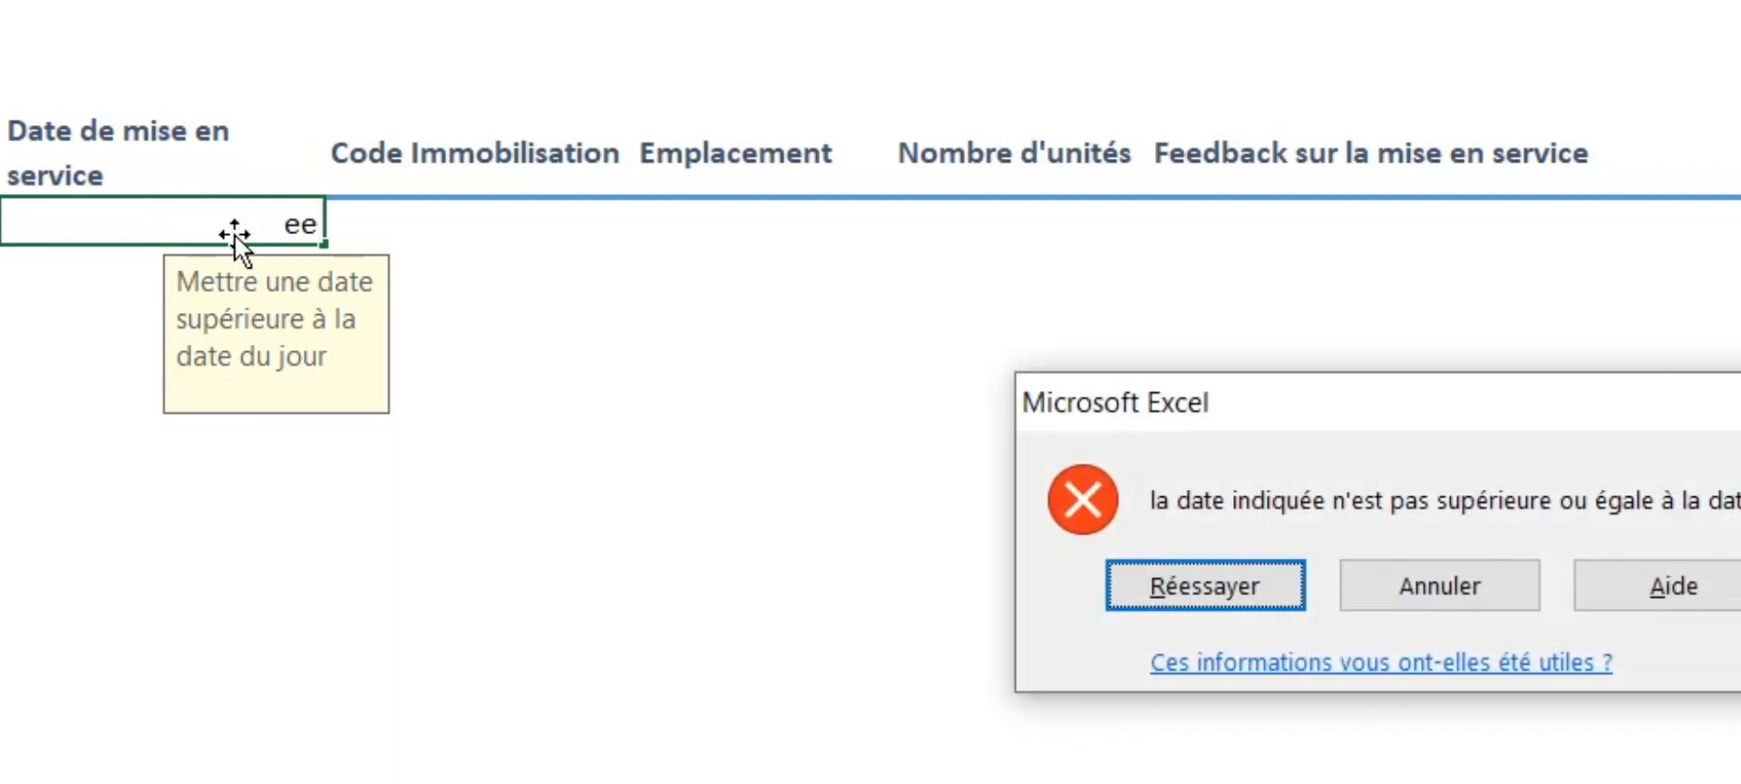
pyautogui.moveTo(1524, 412); pyautogui.dragTo(971, 375)
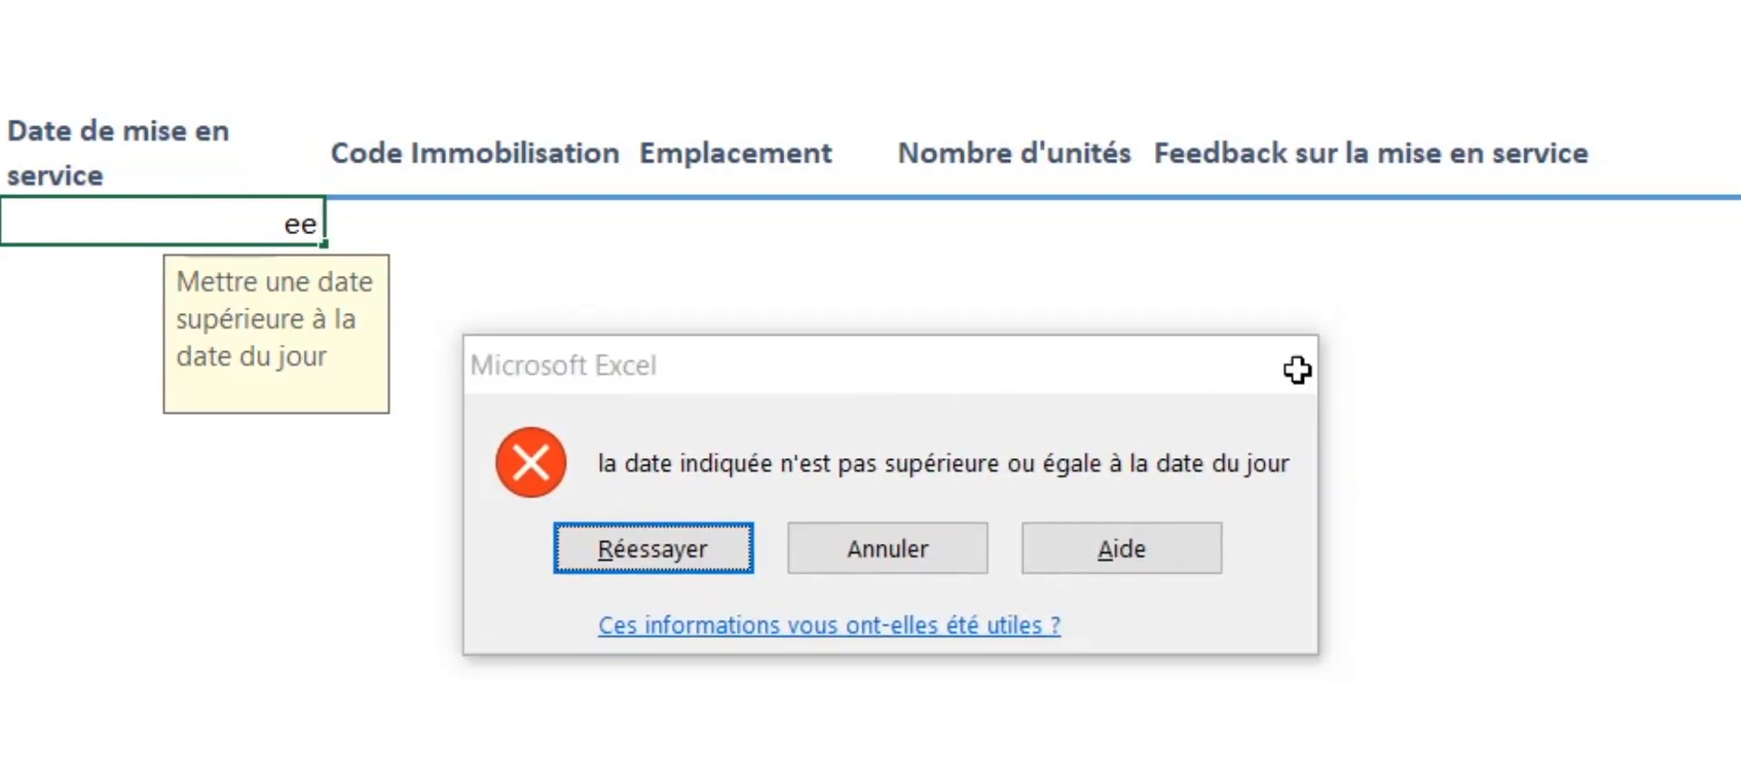
pyautogui.click(1297, 369)
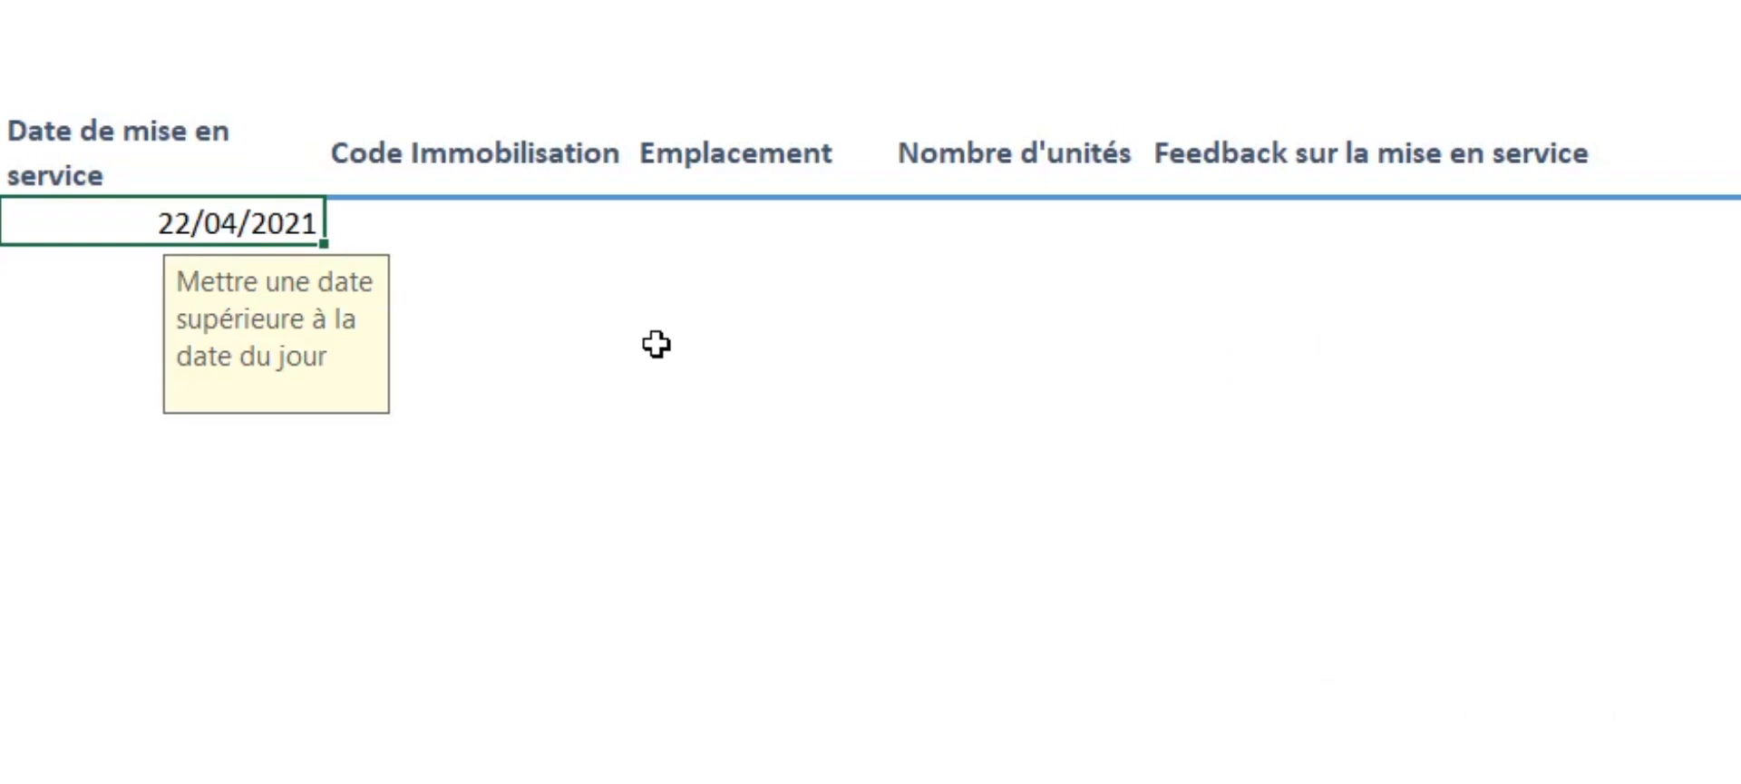
# - Restrict the Code Immobilisation cell C5 to whole numbers (Nombre entier) between 1000 and 2000 with data validation
pyautogui.click(444, 240)
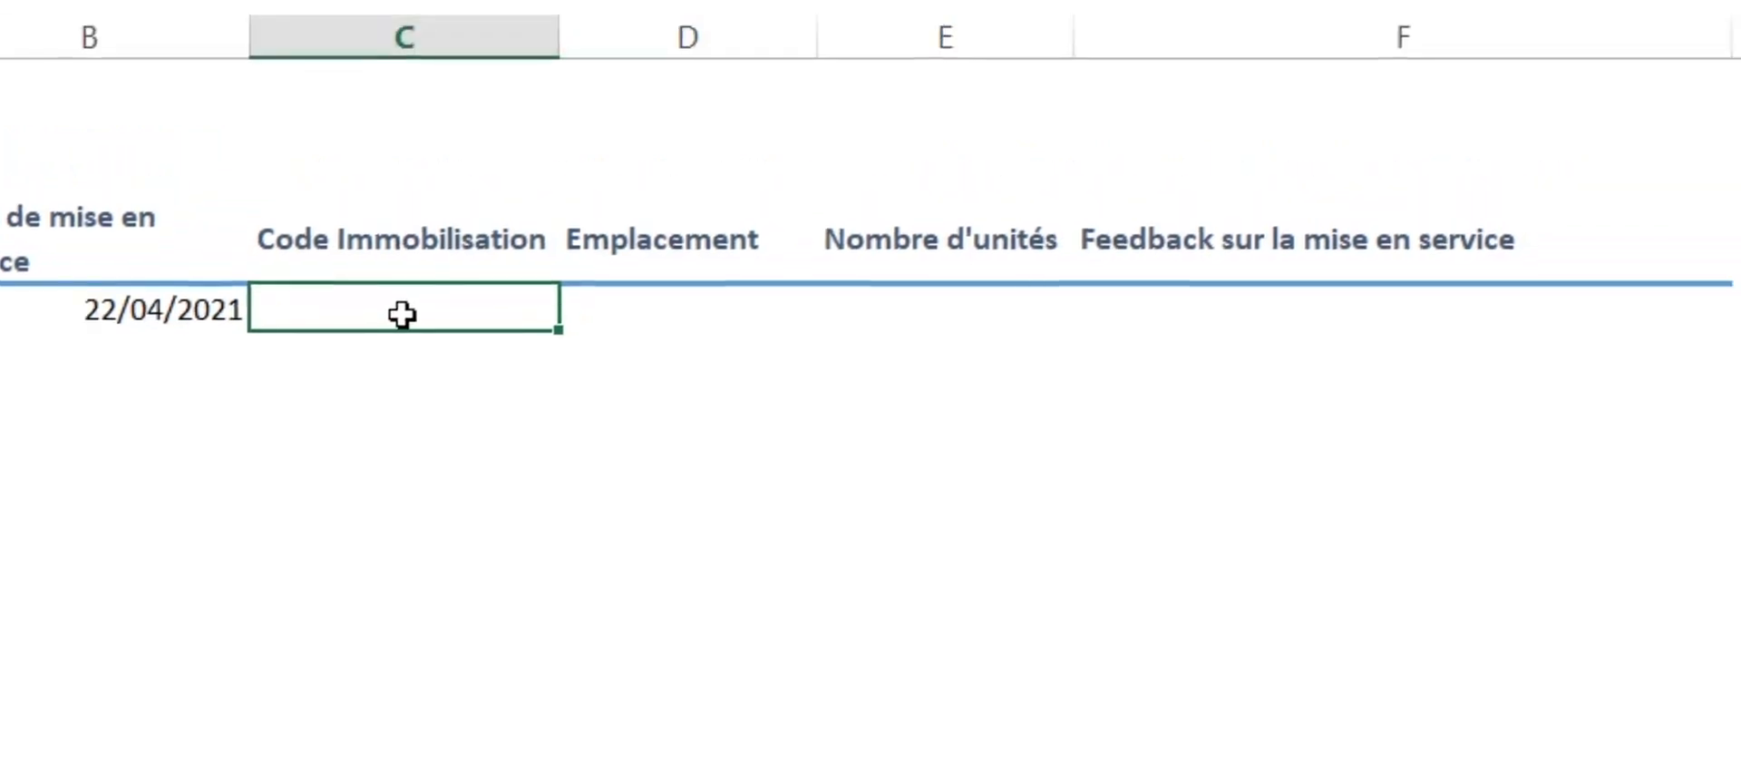
pyautogui.click(1315, 207)
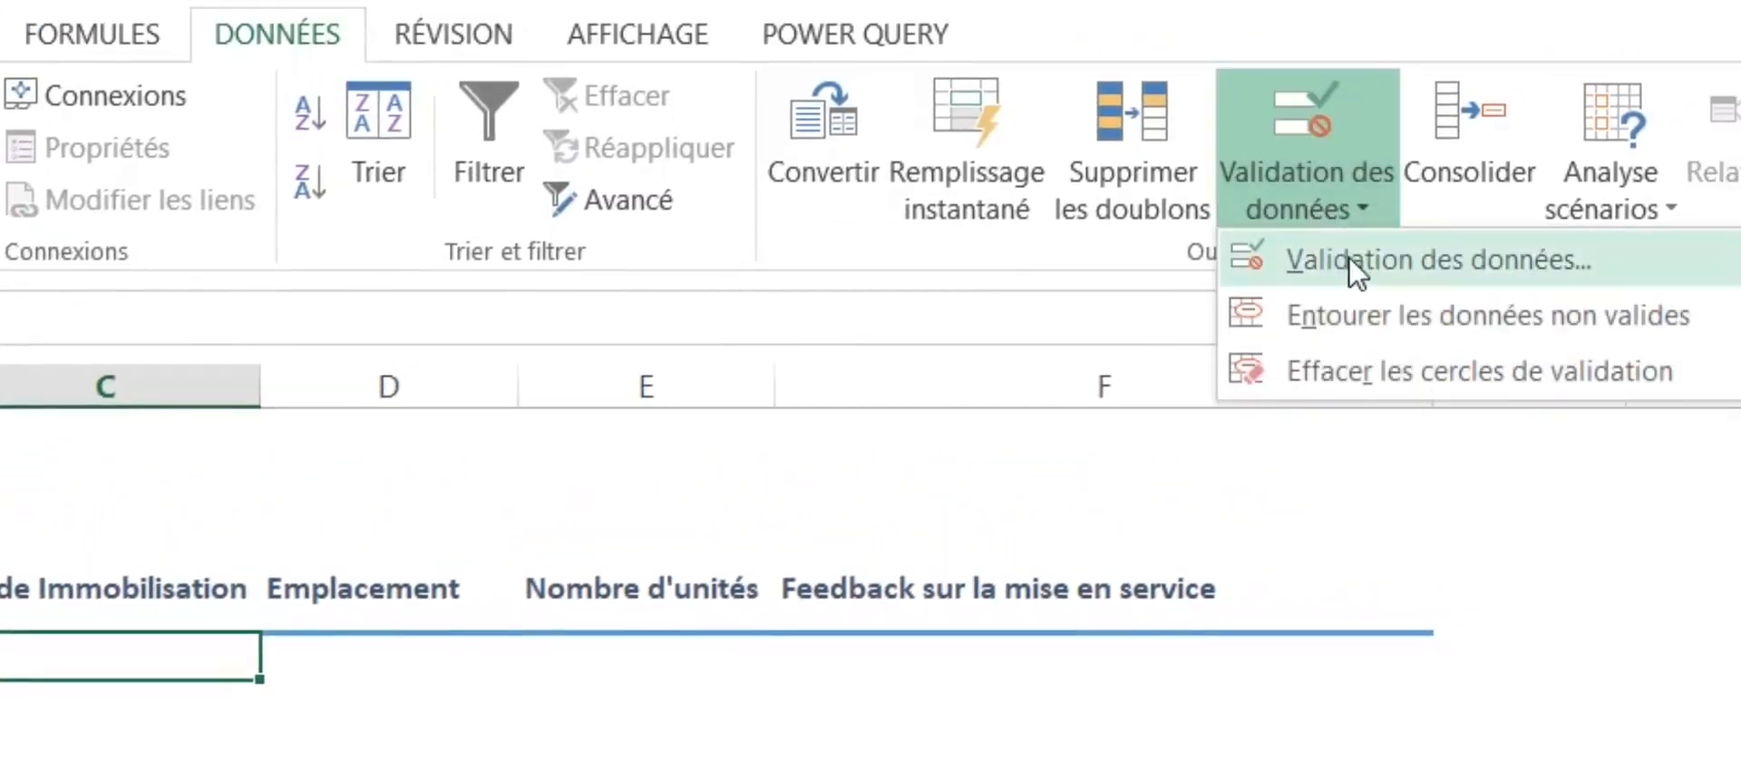
pyautogui.click(1348, 258)
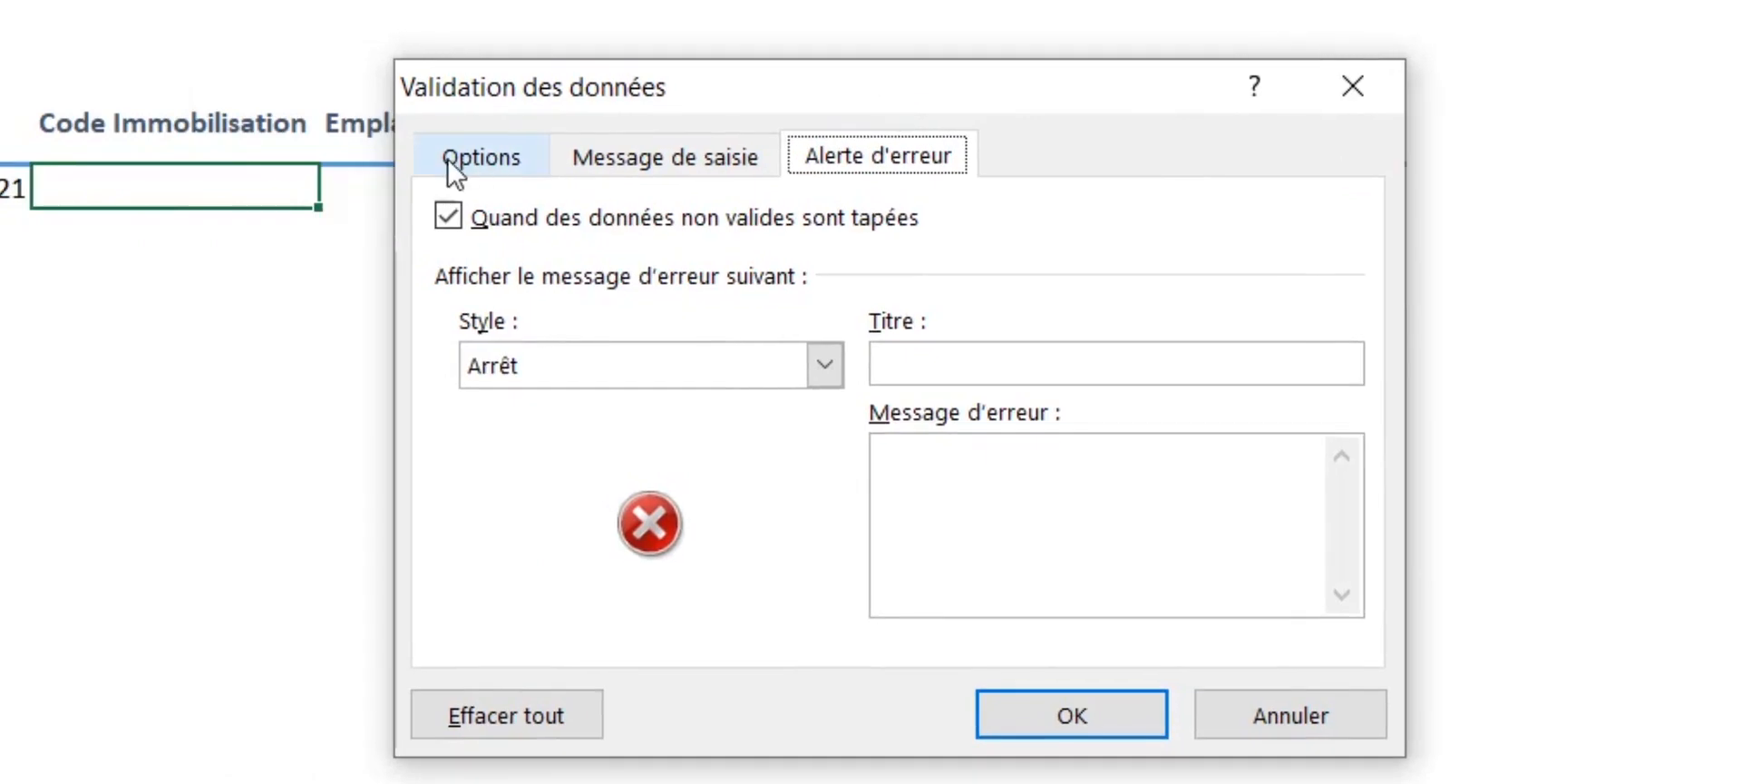
pyautogui.click(448, 160)
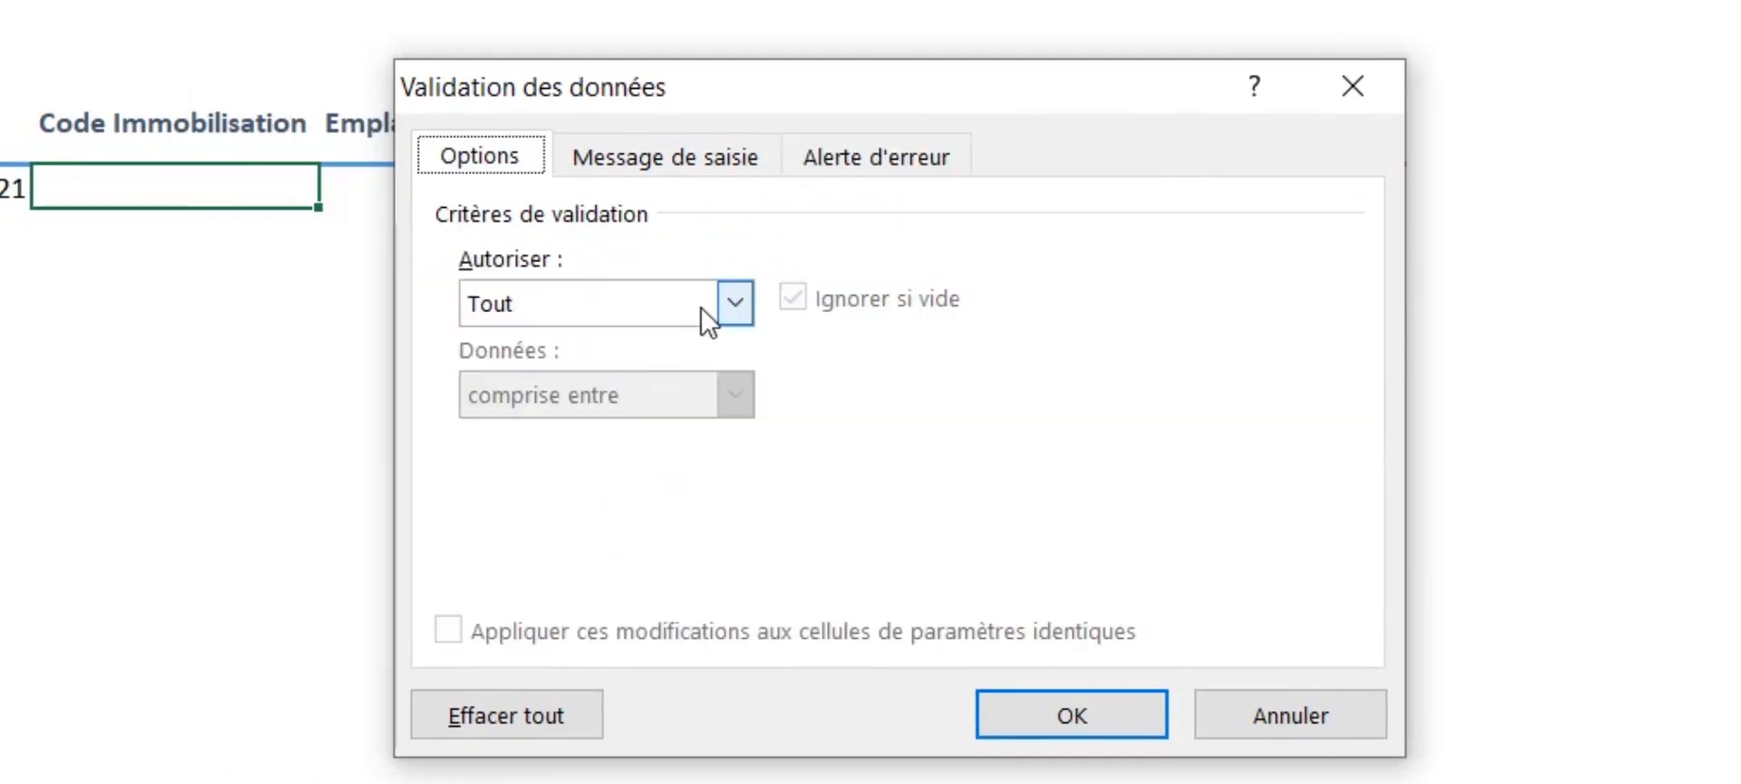
pyautogui.click(700, 307)
pyautogui.click(633, 374)
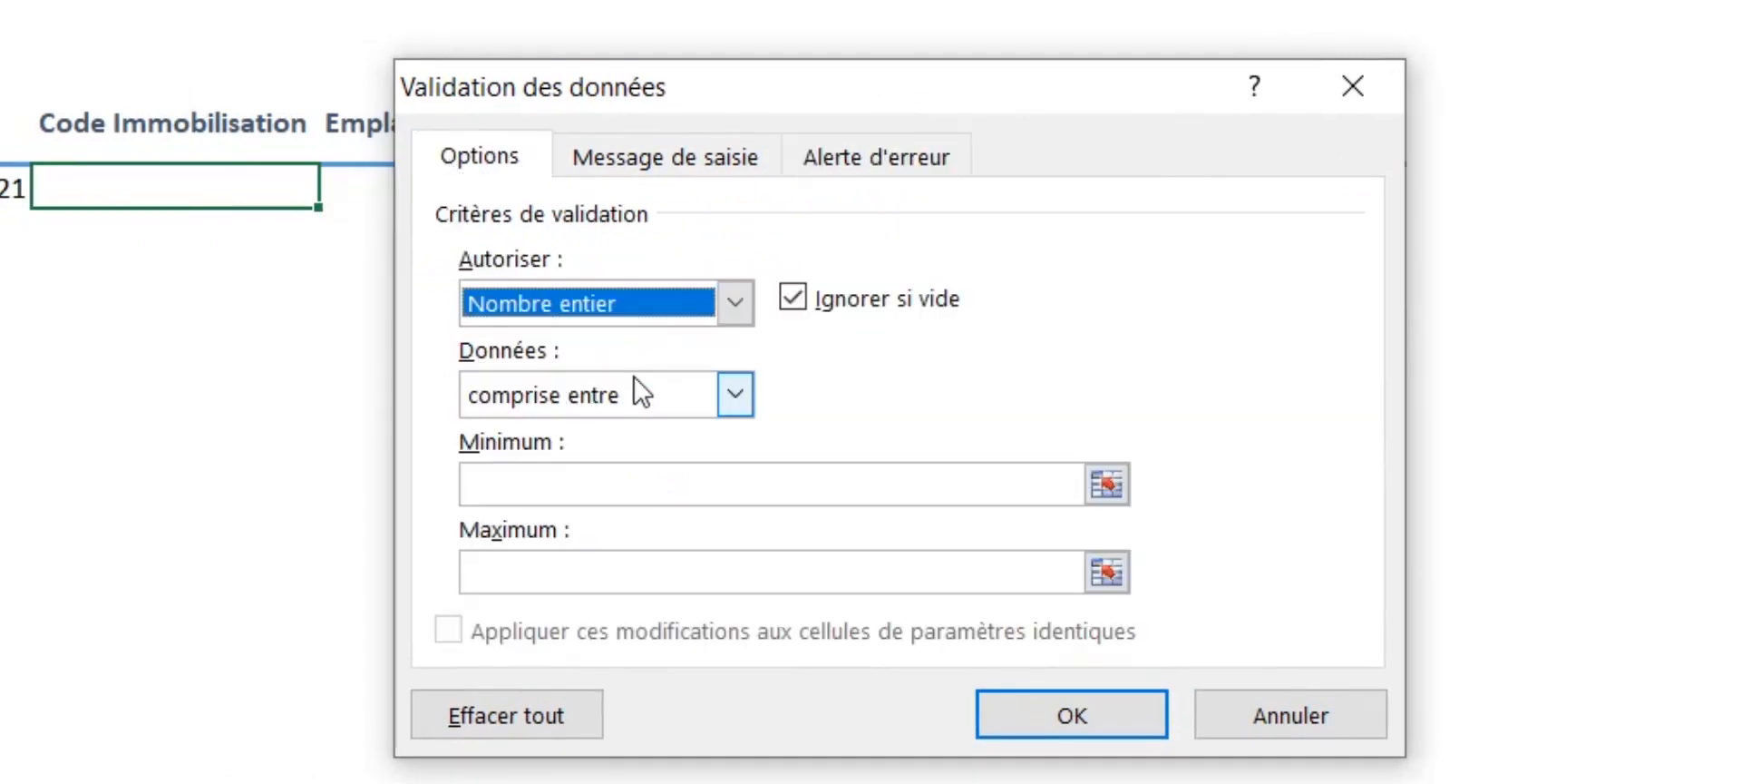
pyautogui.click(619, 483)
pyautogui.write('1000')
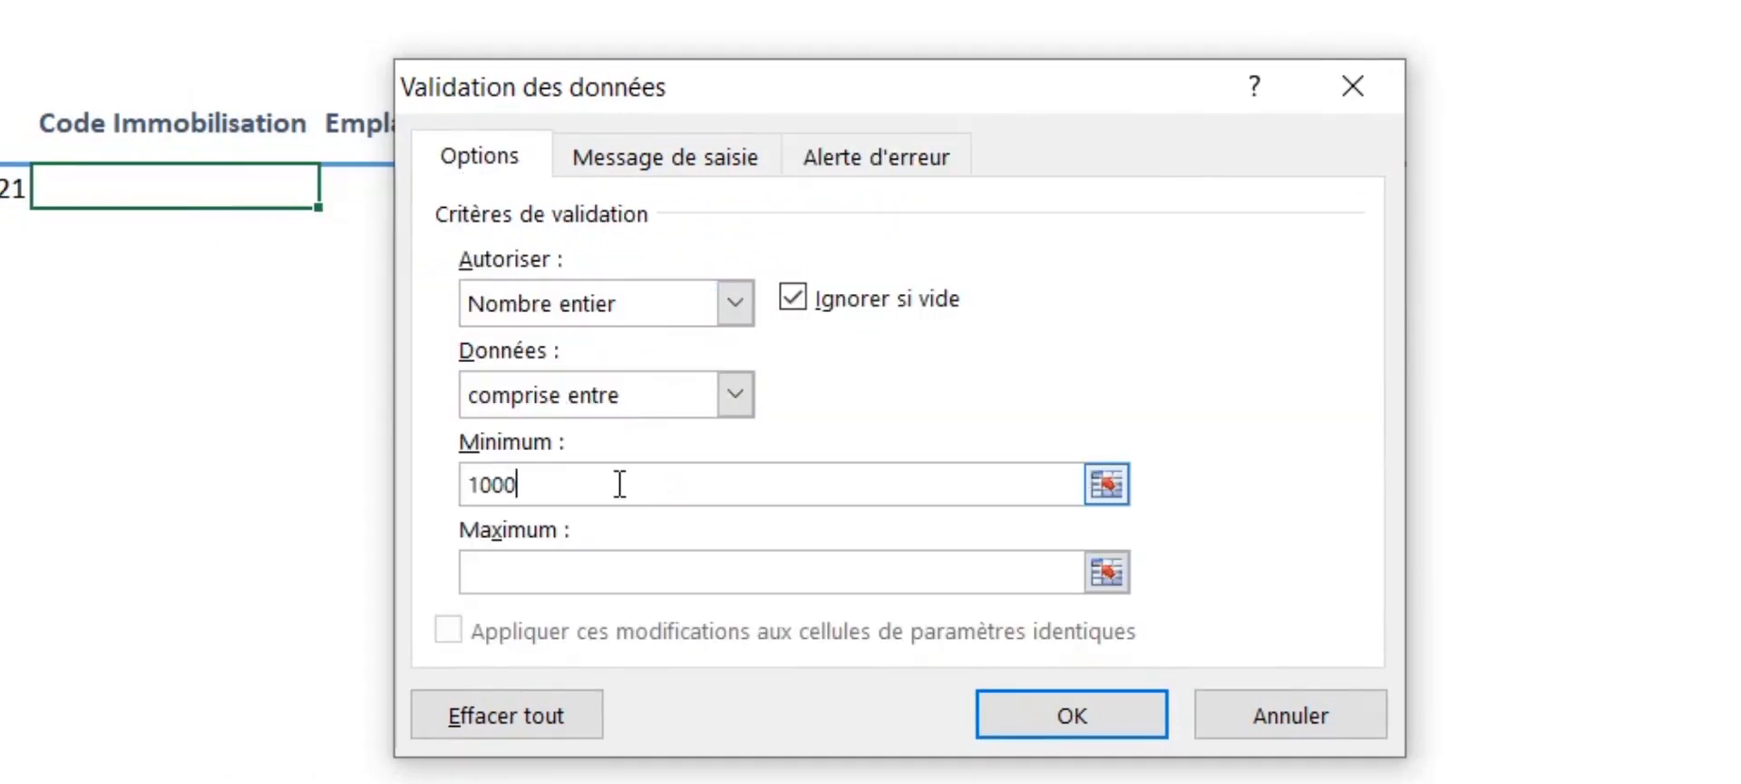
pyautogui.click(635, 581)
pyautogui.write('2000')
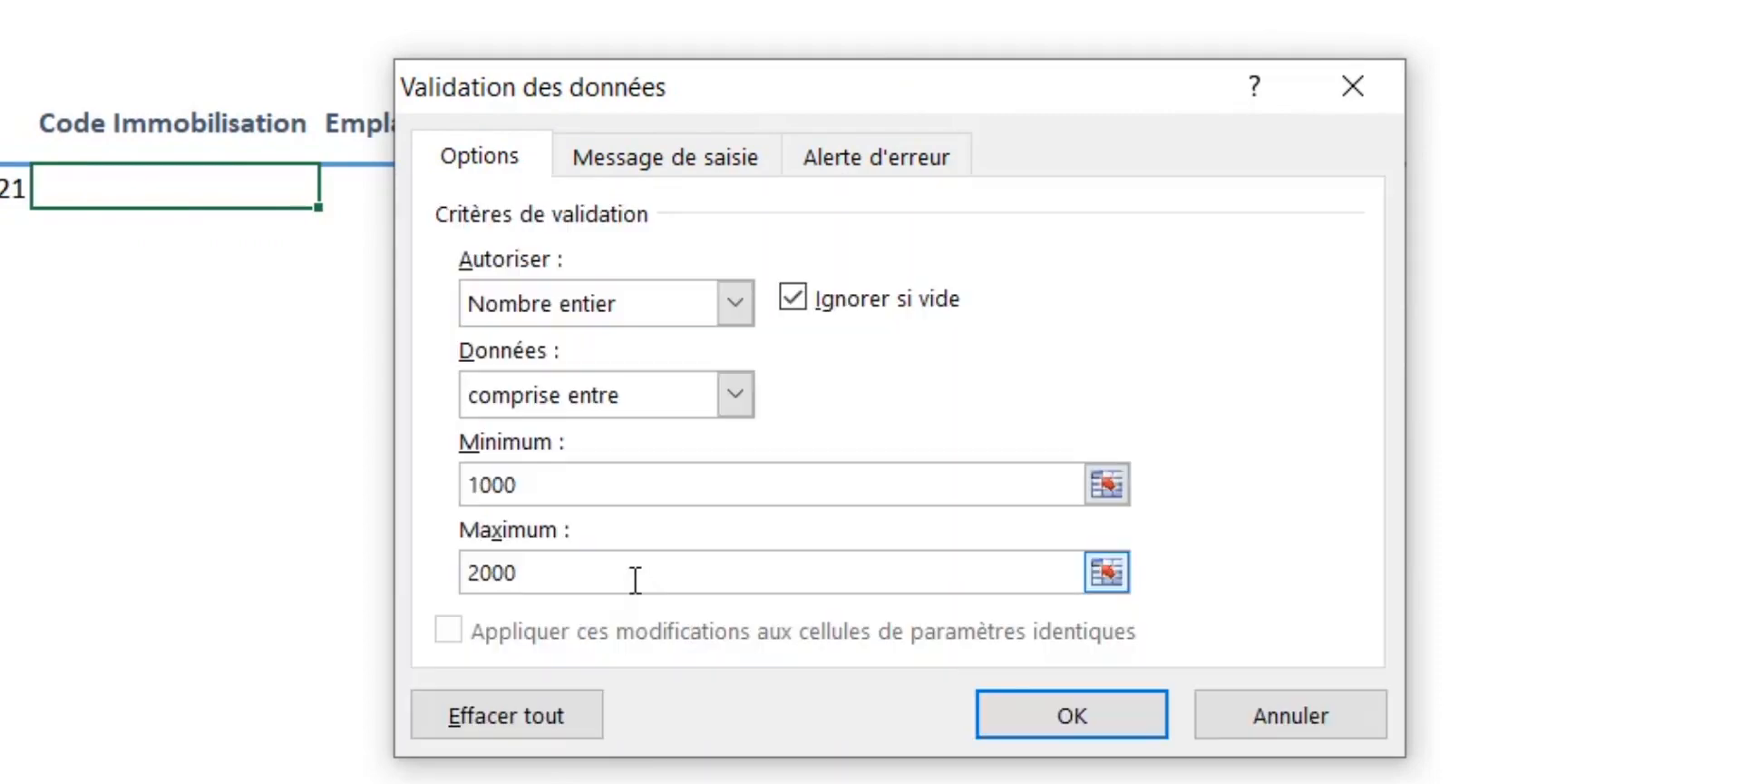
pyautogui.click(1059, 713)
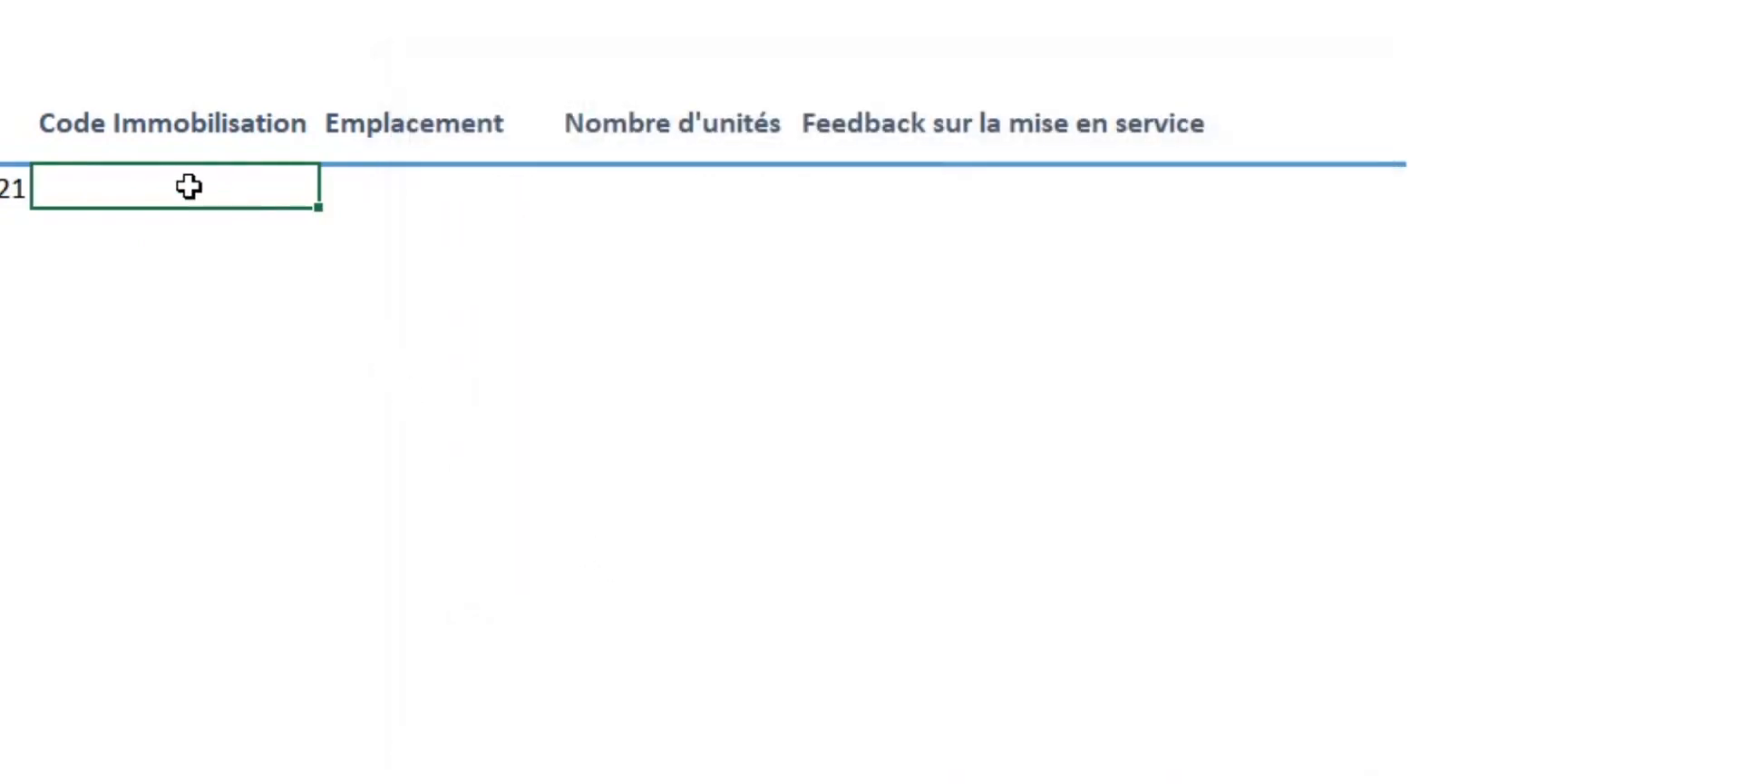
# - Test the whole-number rule by trying 5000 in the Code Immobilisation cell C5, and replace the entry with 1500
pyautogui.write('5000')
pyautogui.press('Return')
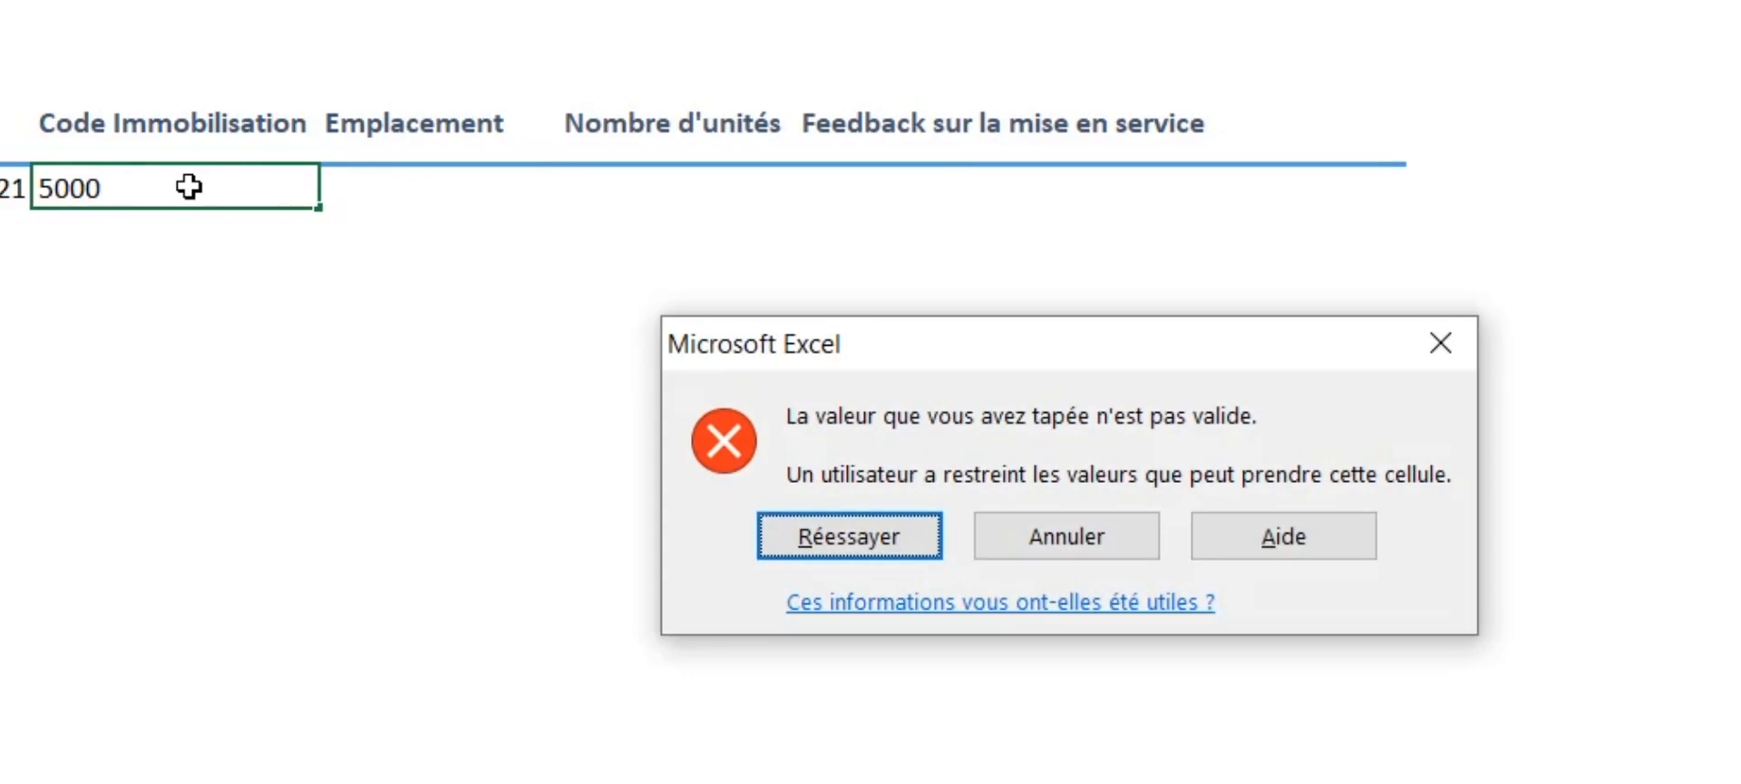
pyautogui.click(816, 549)
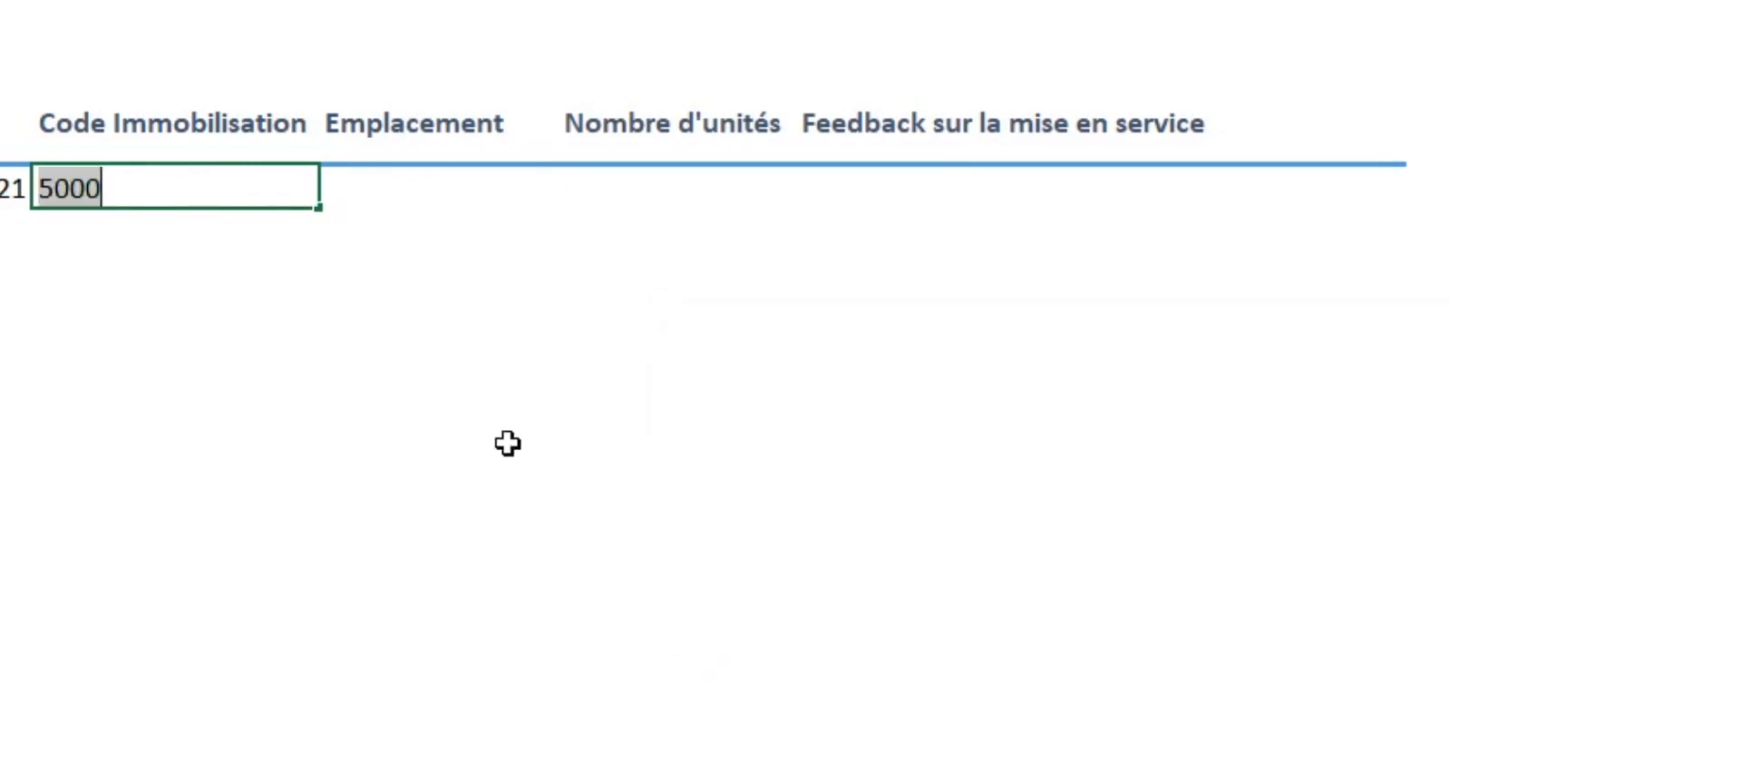
pyautogui.write('1500')
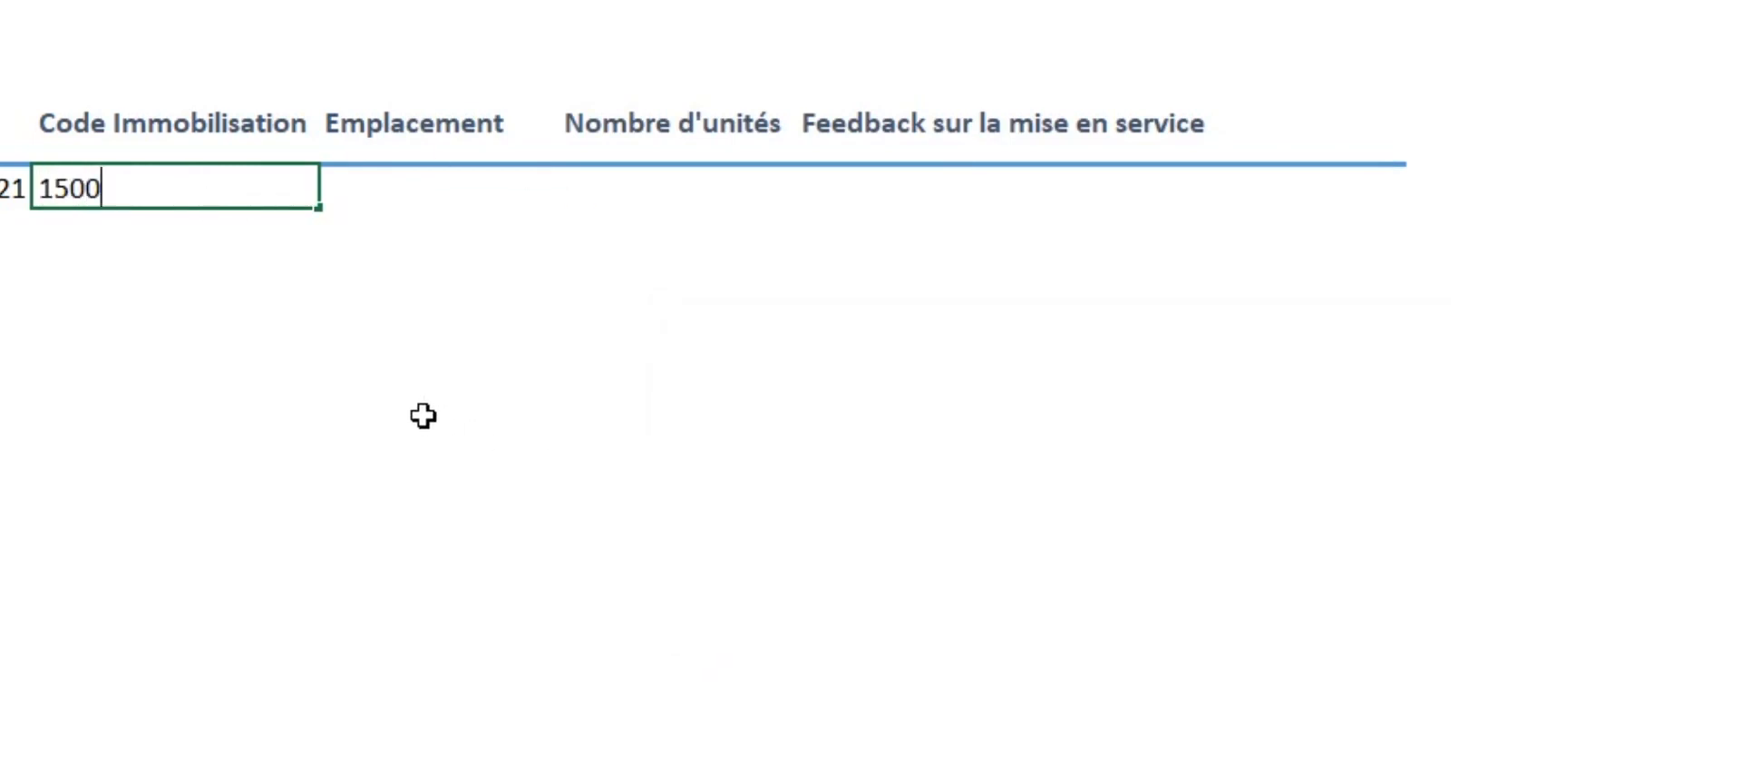
pyautogui.press('Return')
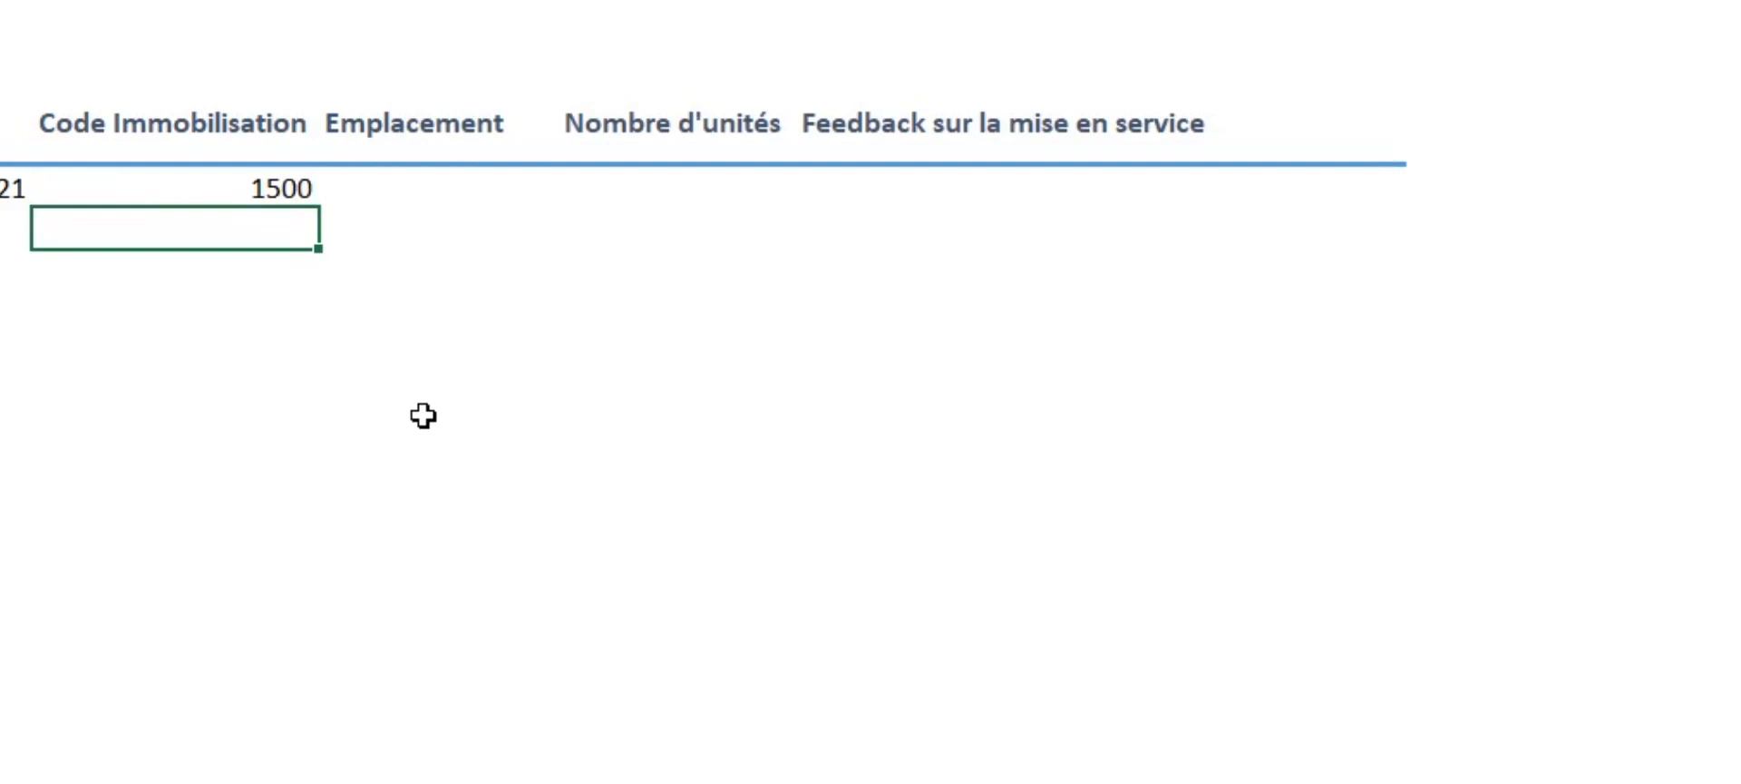
# - Restrict the Emplacement cell D5 to a text length (Longueur du texte) "égale à" 8 with data validation
pyautogui.click(456, 197)
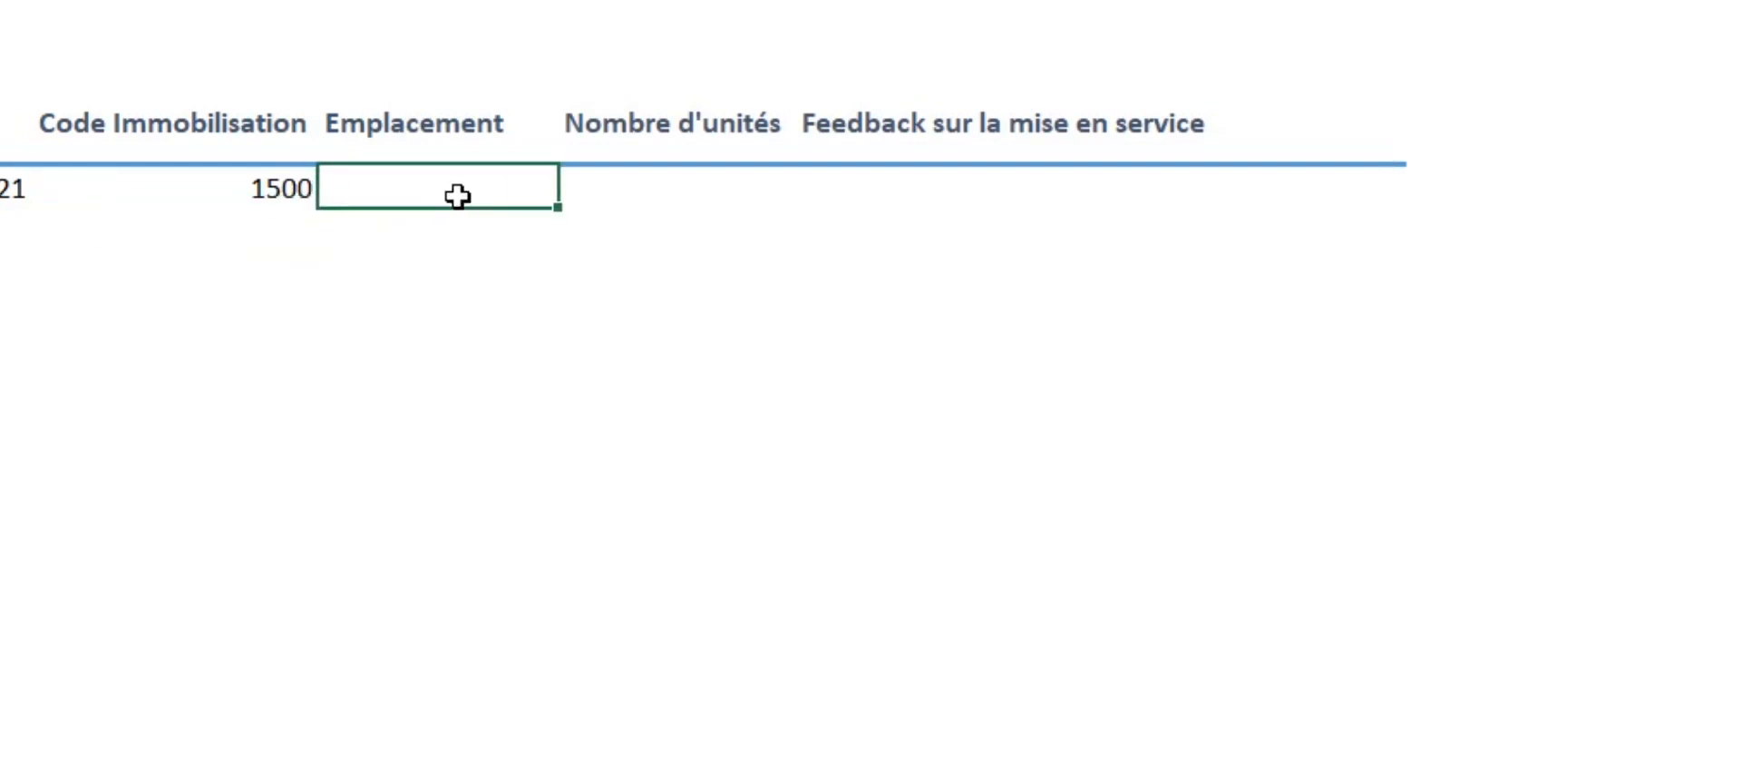
pyautogui.click(1324, 195)
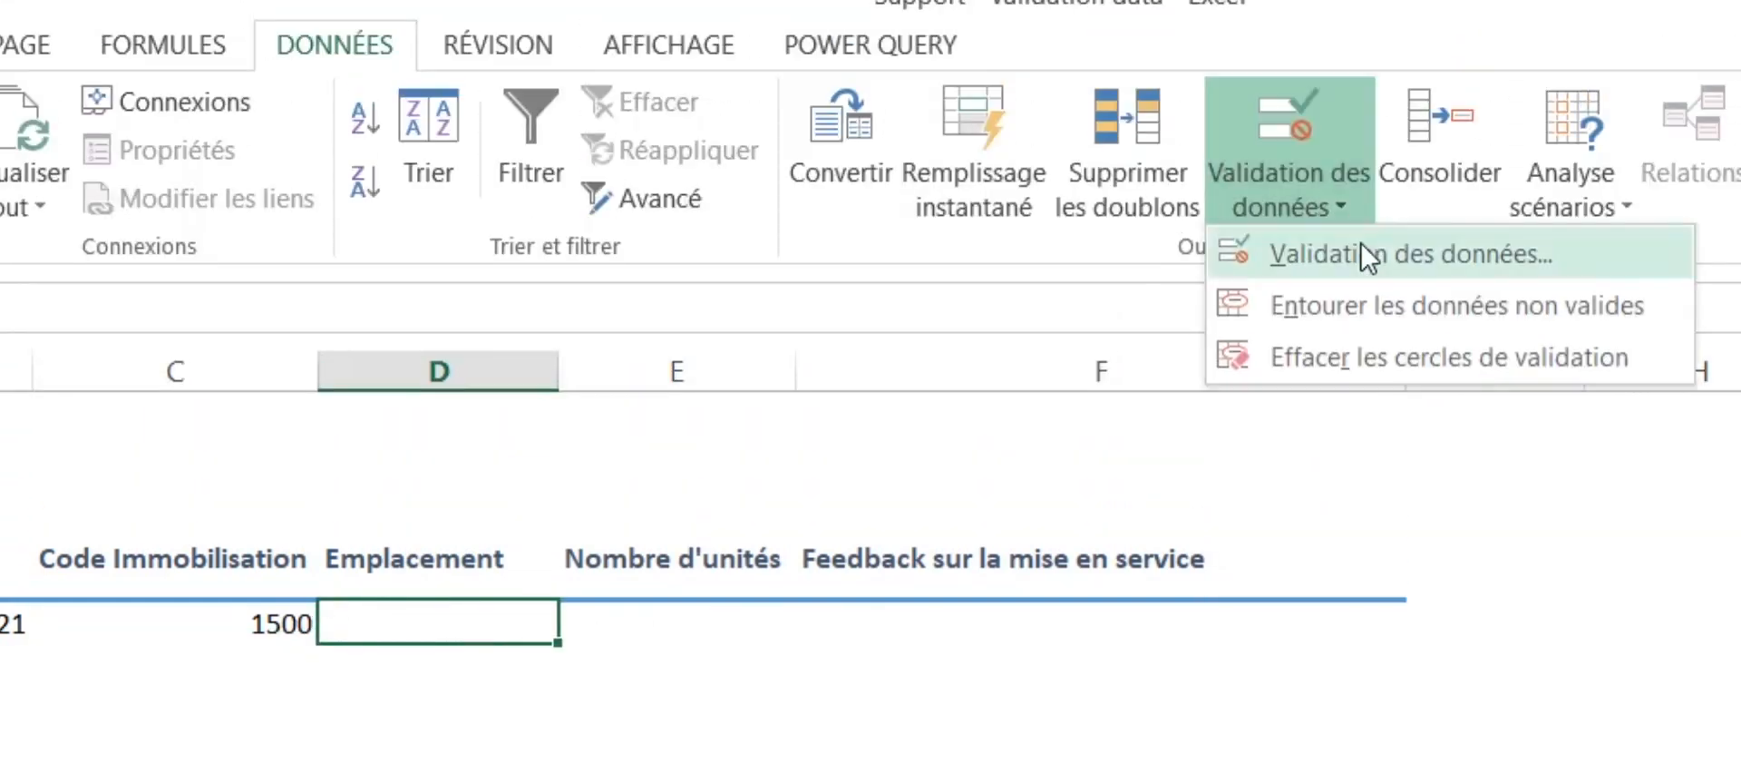
pyautogui.click(1361, 254)
pyautogui.moveTo(754, 506); pyautogui.dragTo(1000, 572)
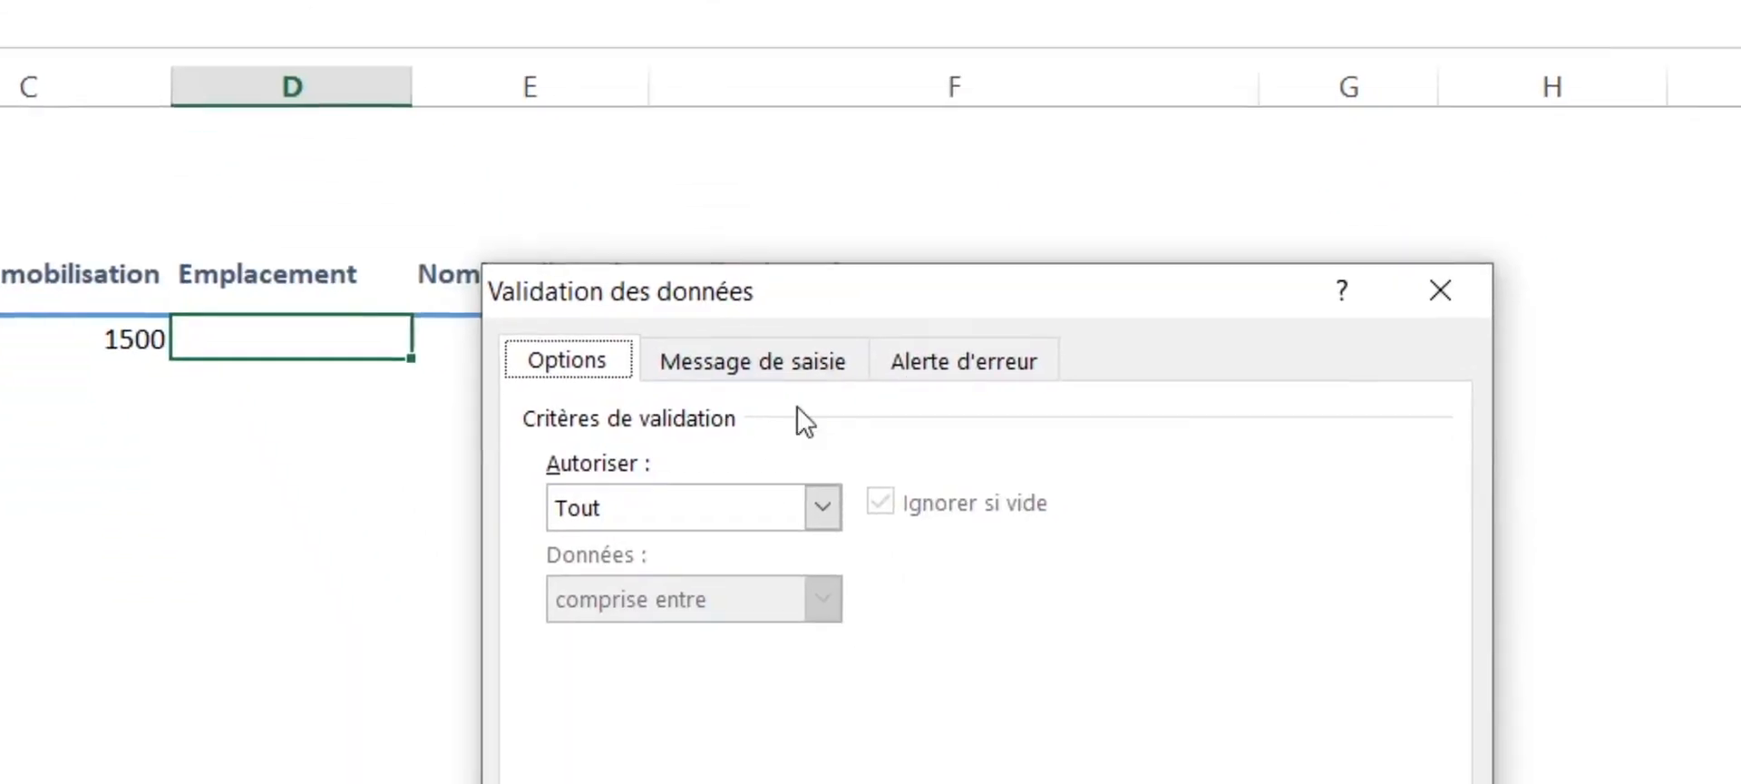
pyautogui.click(816, 508)
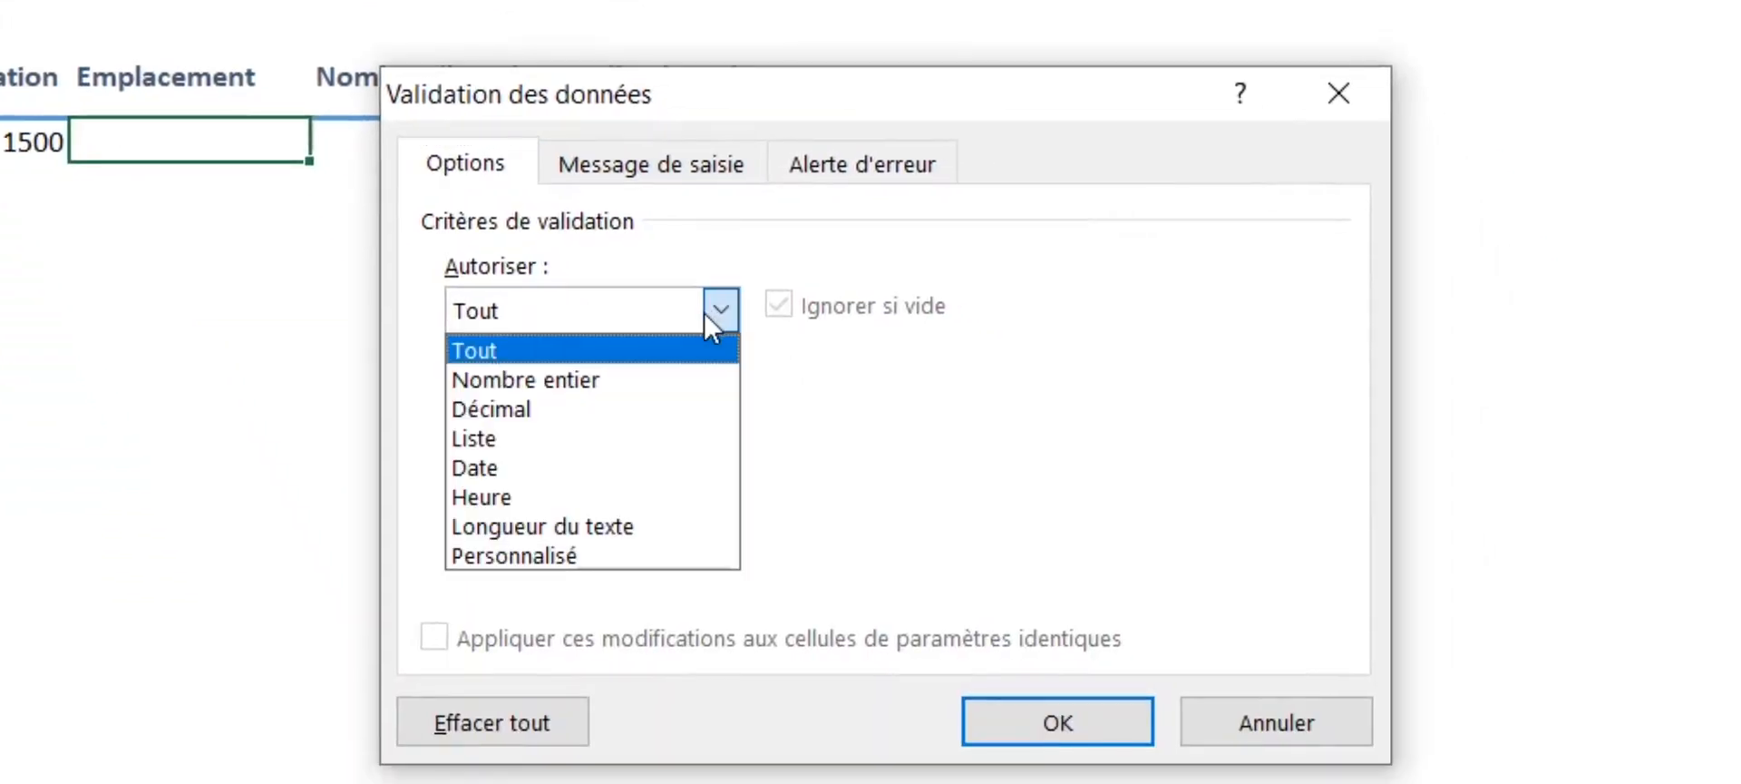
pyautogui.click(601, 526)
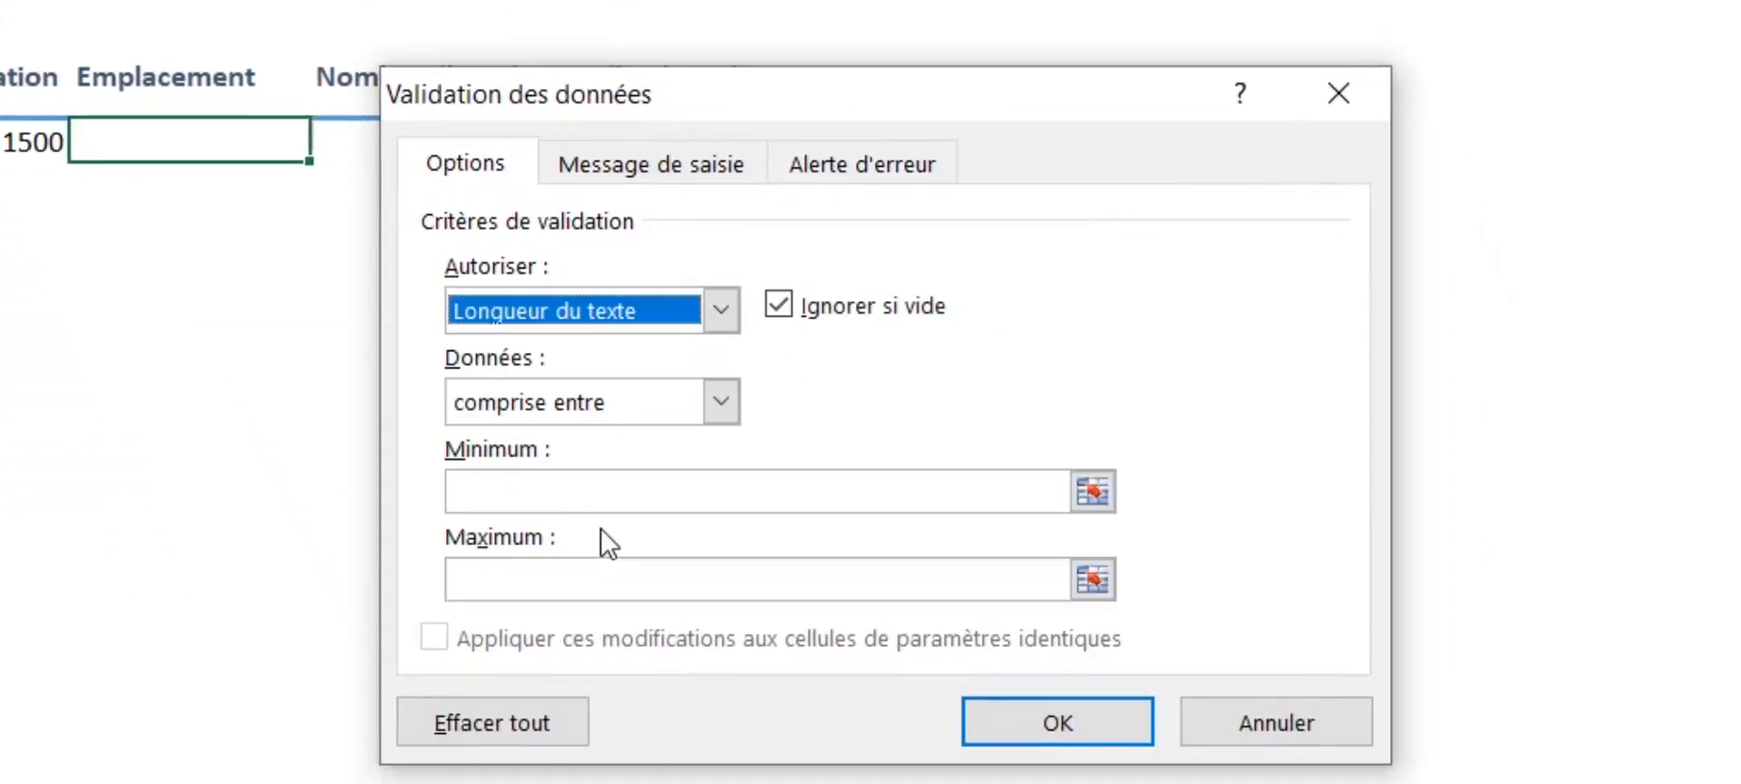
pyautogui.click(624, 411)
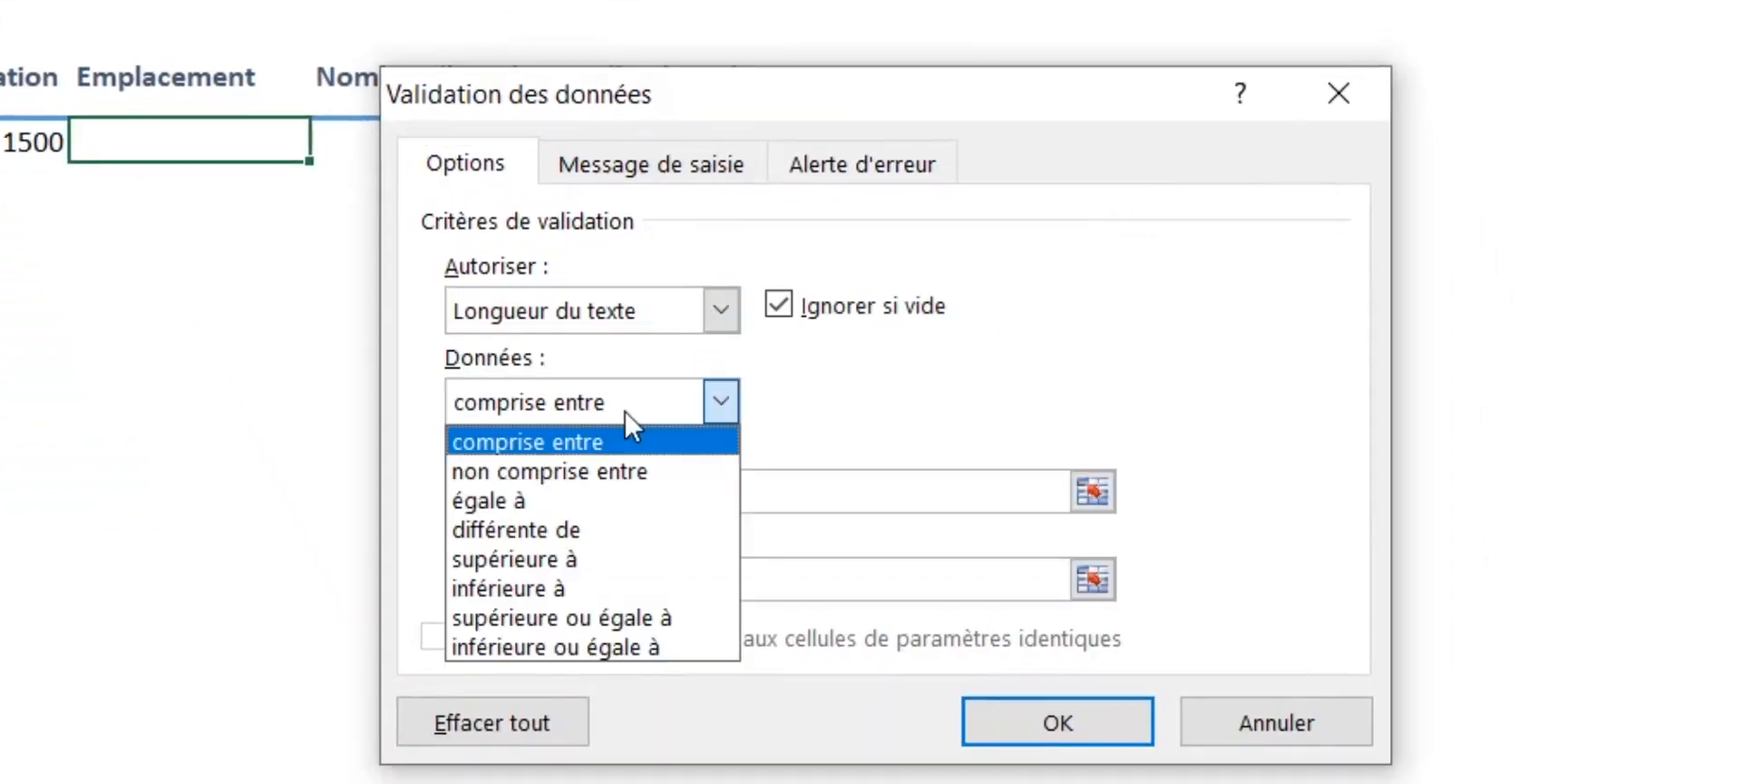
pyautogui.click(614, 490)
pyautogui.click(607, 501)
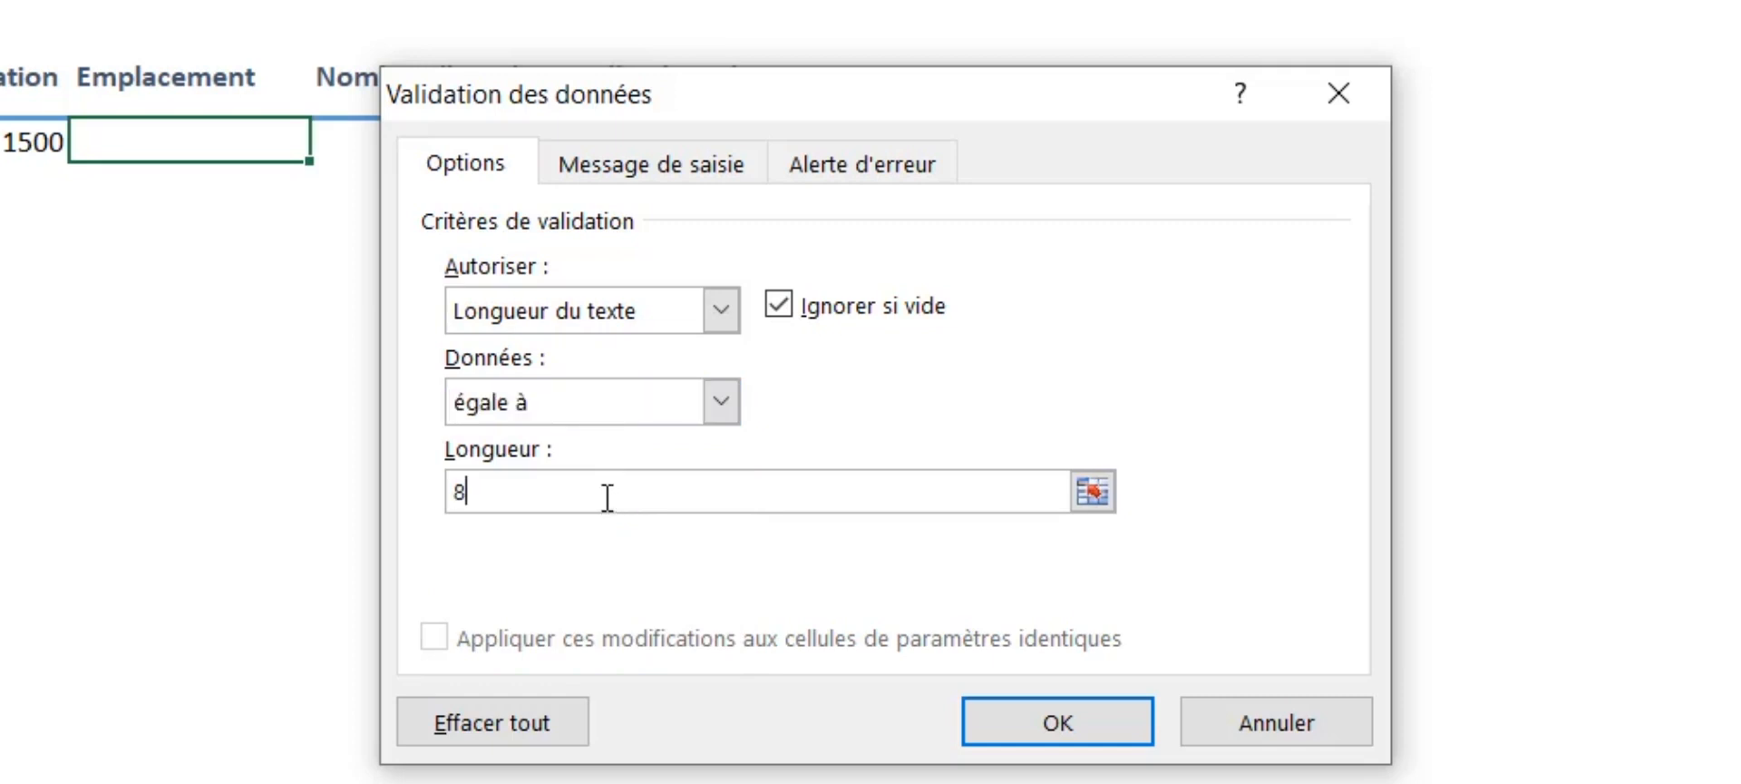
pyautogui.press('Return')
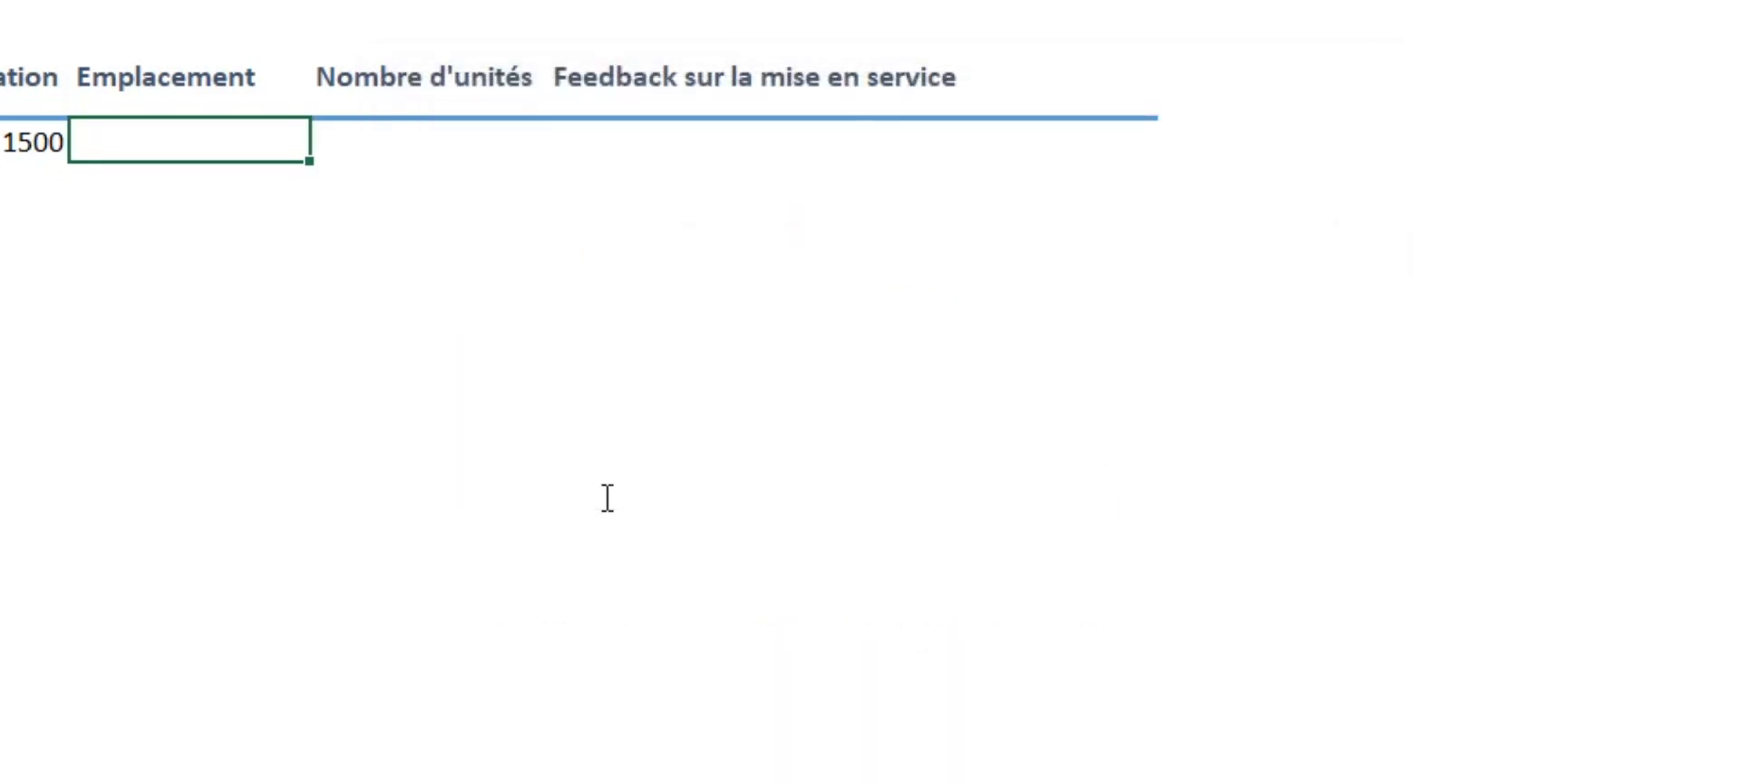
# - Test the text-length rule by trying 4582111 in the Emplacement cell D5, and replace the entry with 45851212
pyautogui.write('4582111')
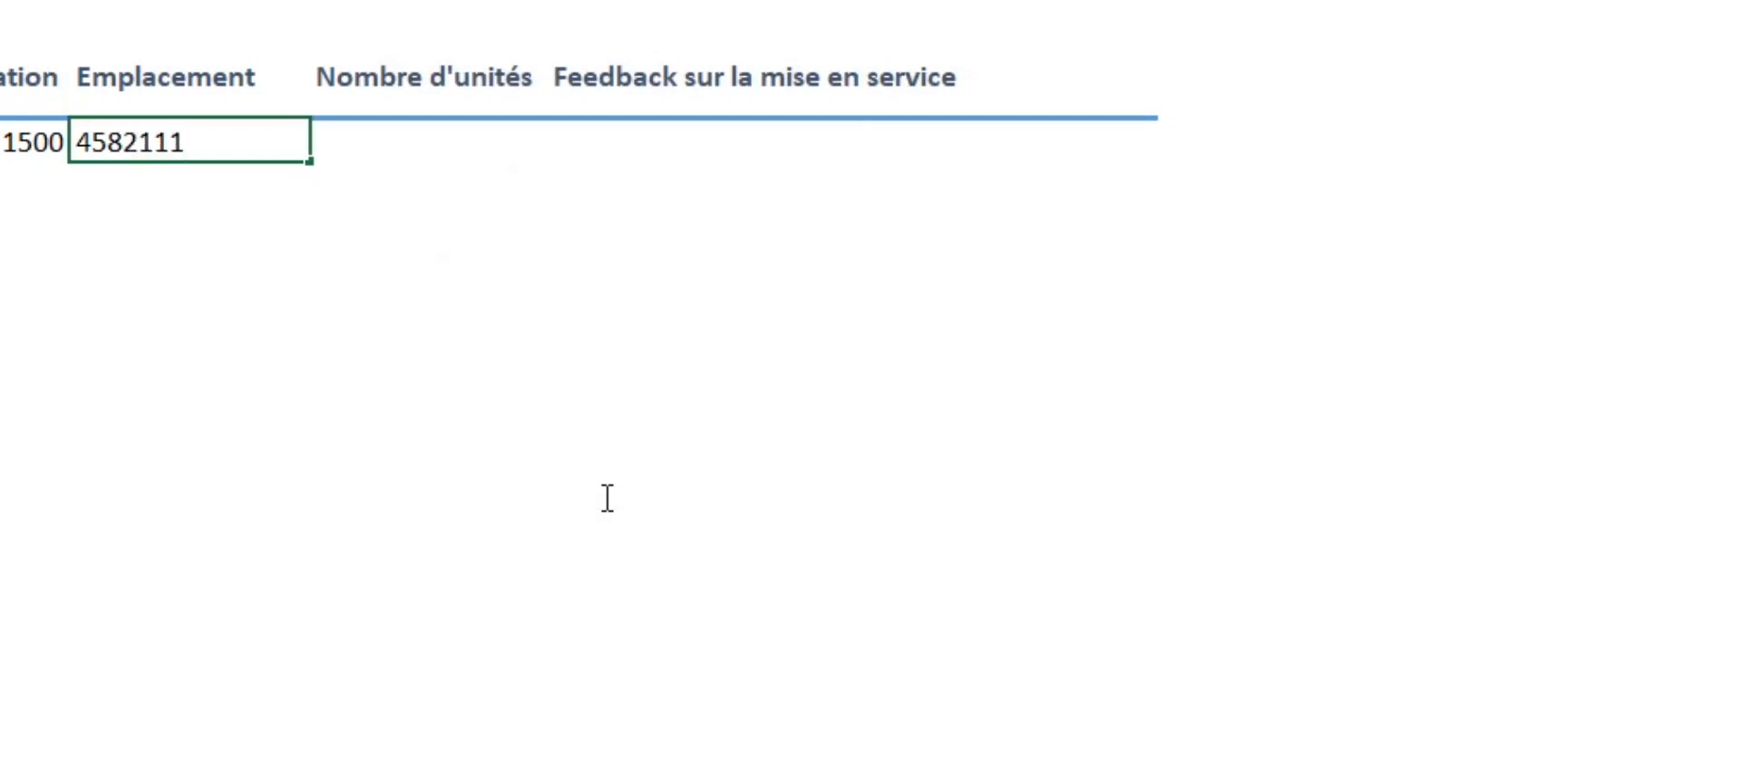
pyautogui.press('Return')
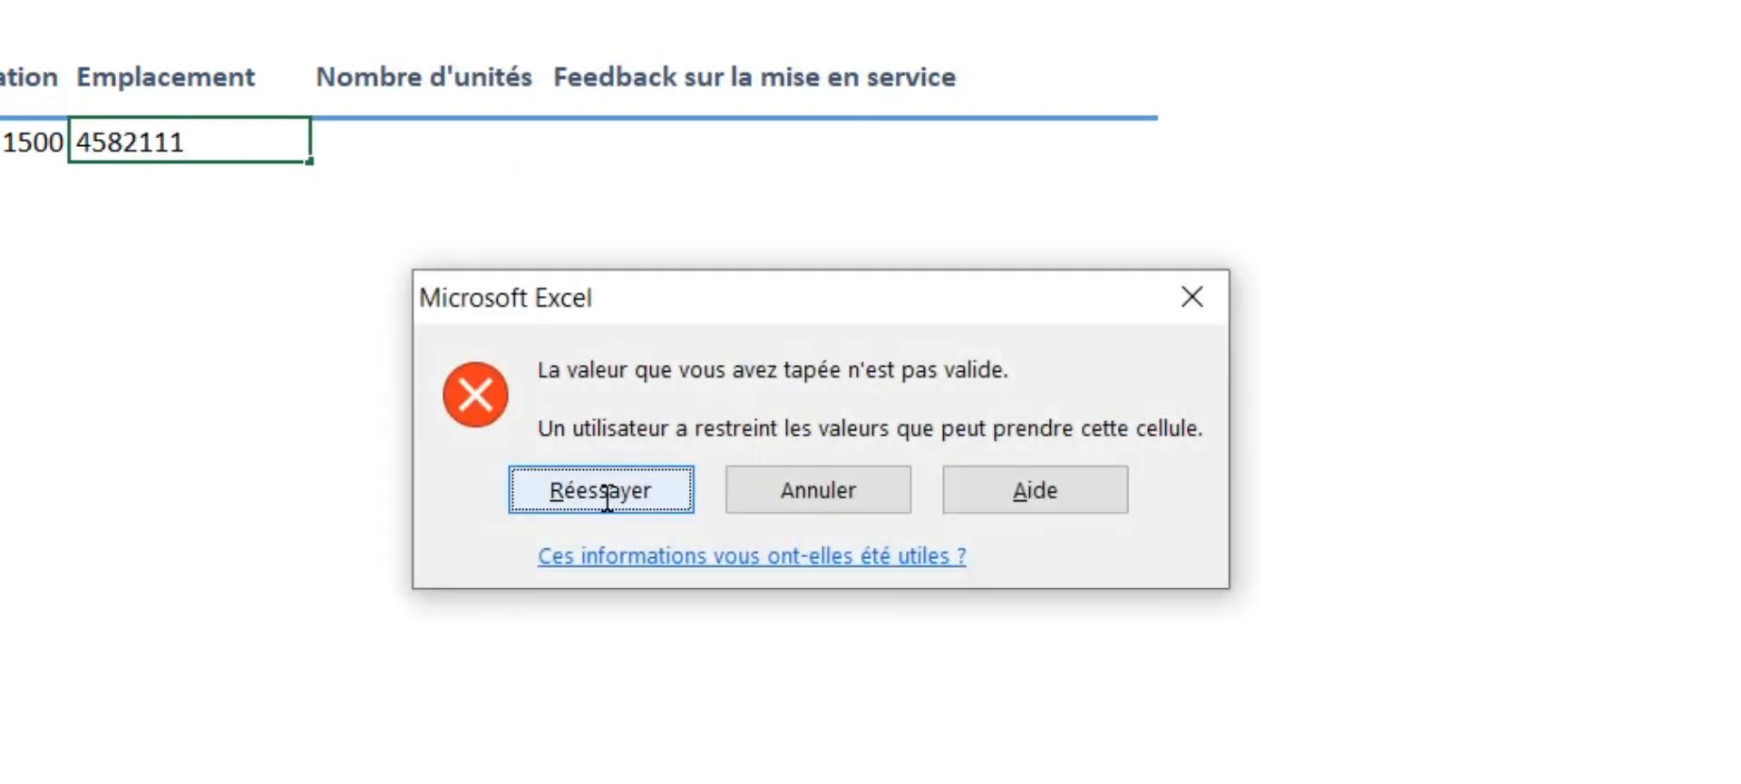
pyautogui.click(1192, 297)
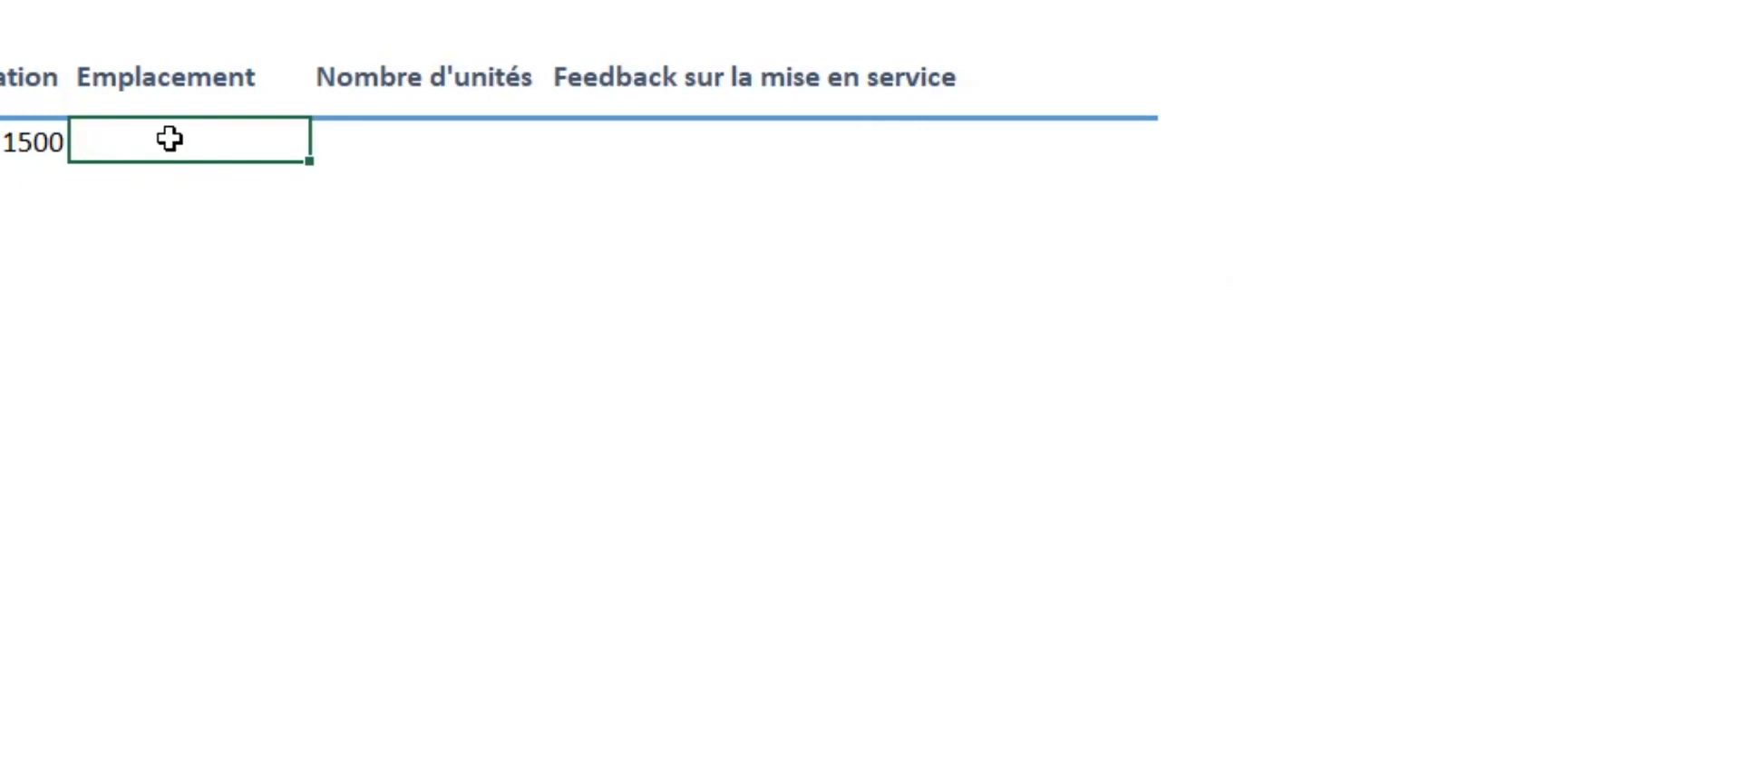
pyautogui.write('4585121')
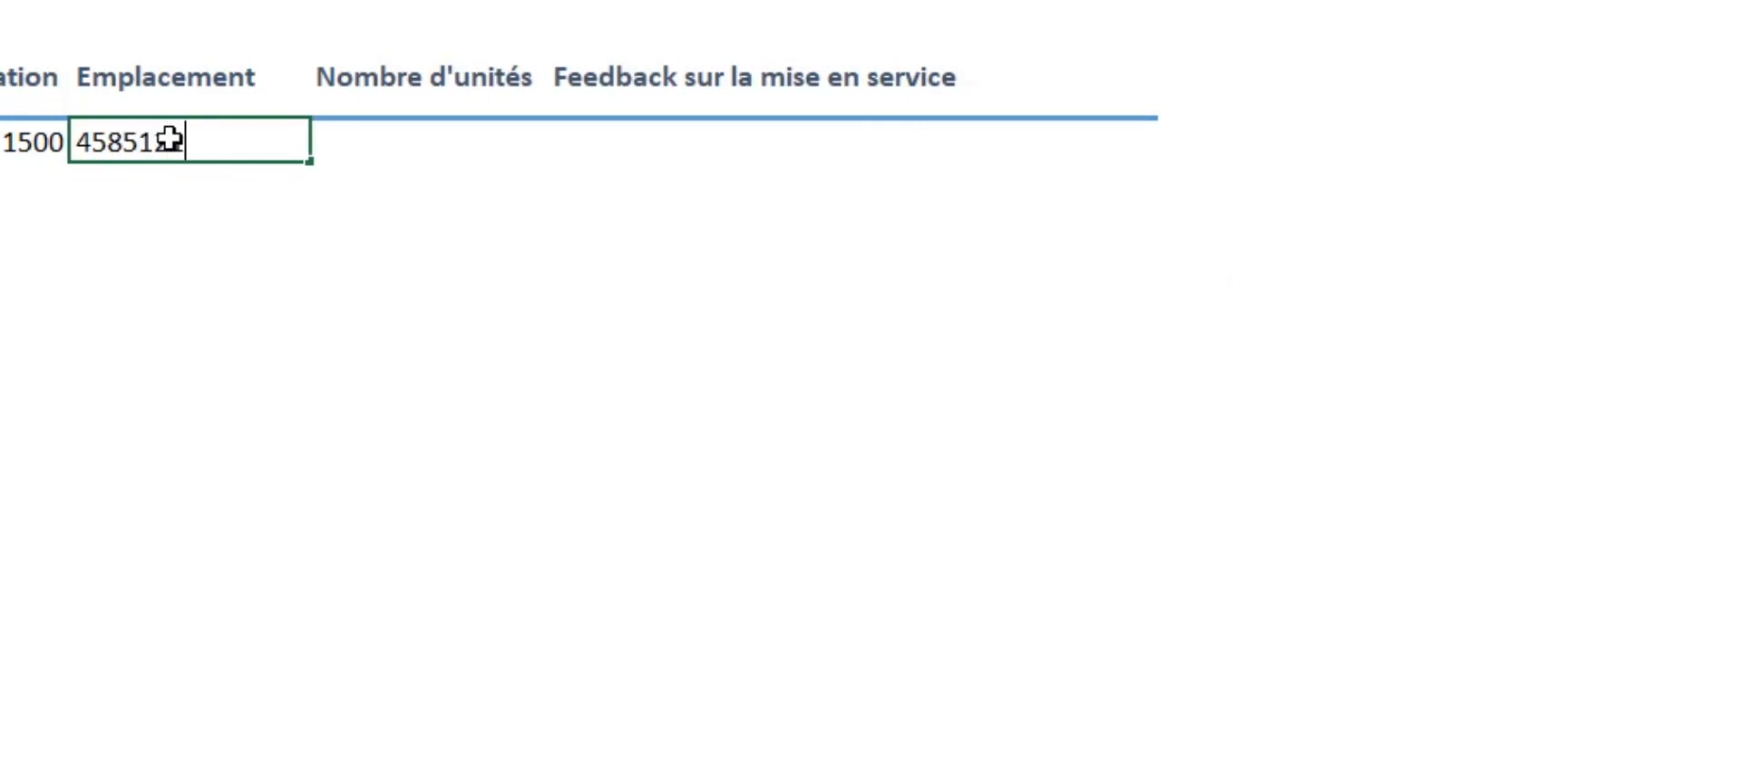
pyautogui.write('2')
pyautogui.press('Return')
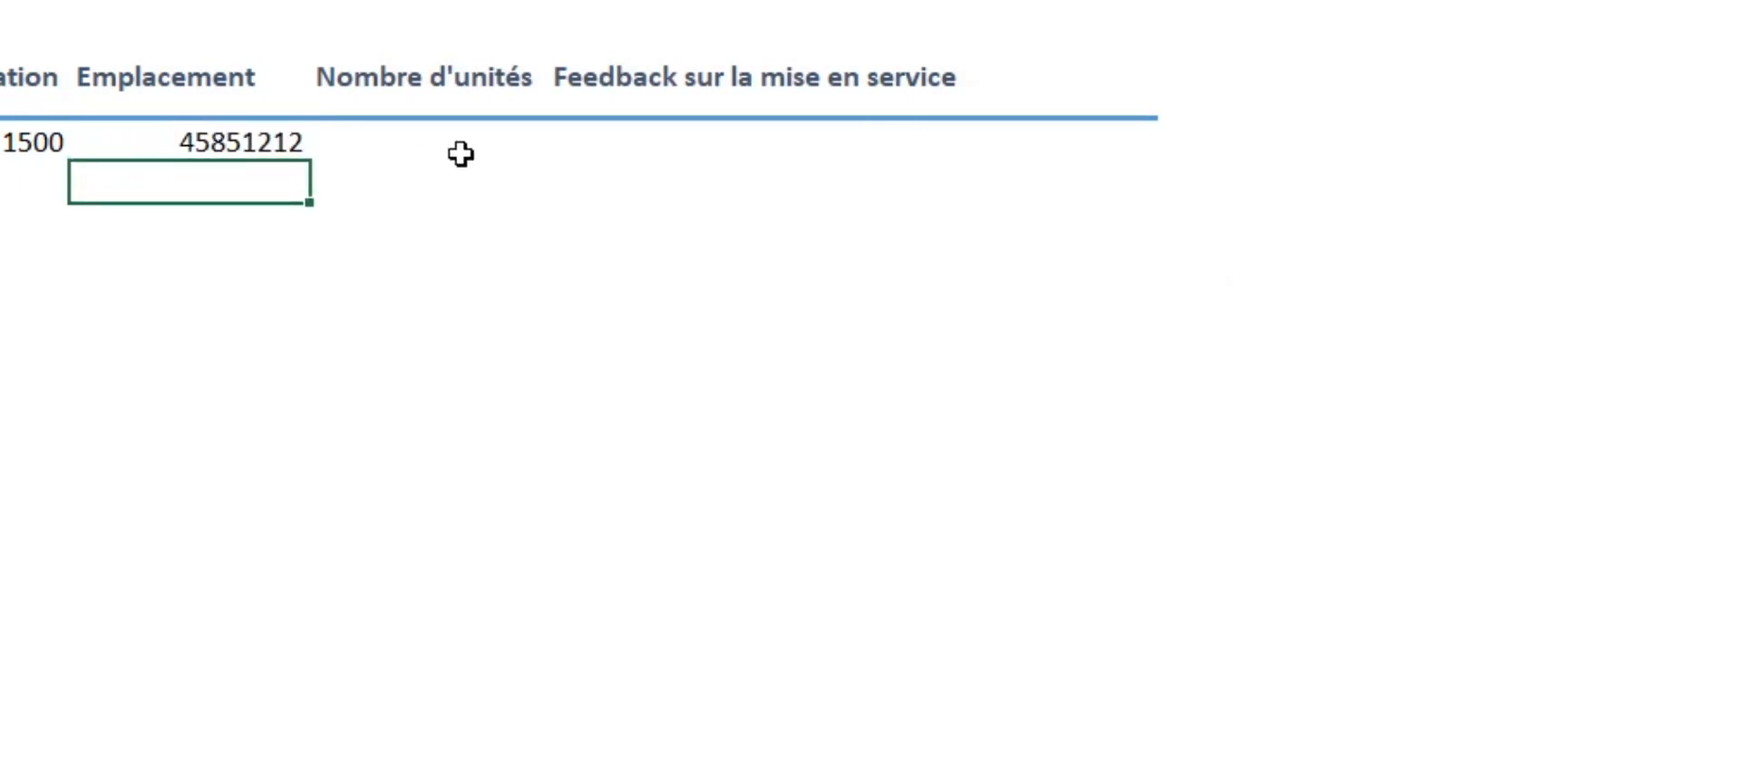
# - Restrict the Nombre d'unités cell E5 to whole numbers (Nombre entier) between 1 and 100 with data validation
pyautogui.click(457, 146)
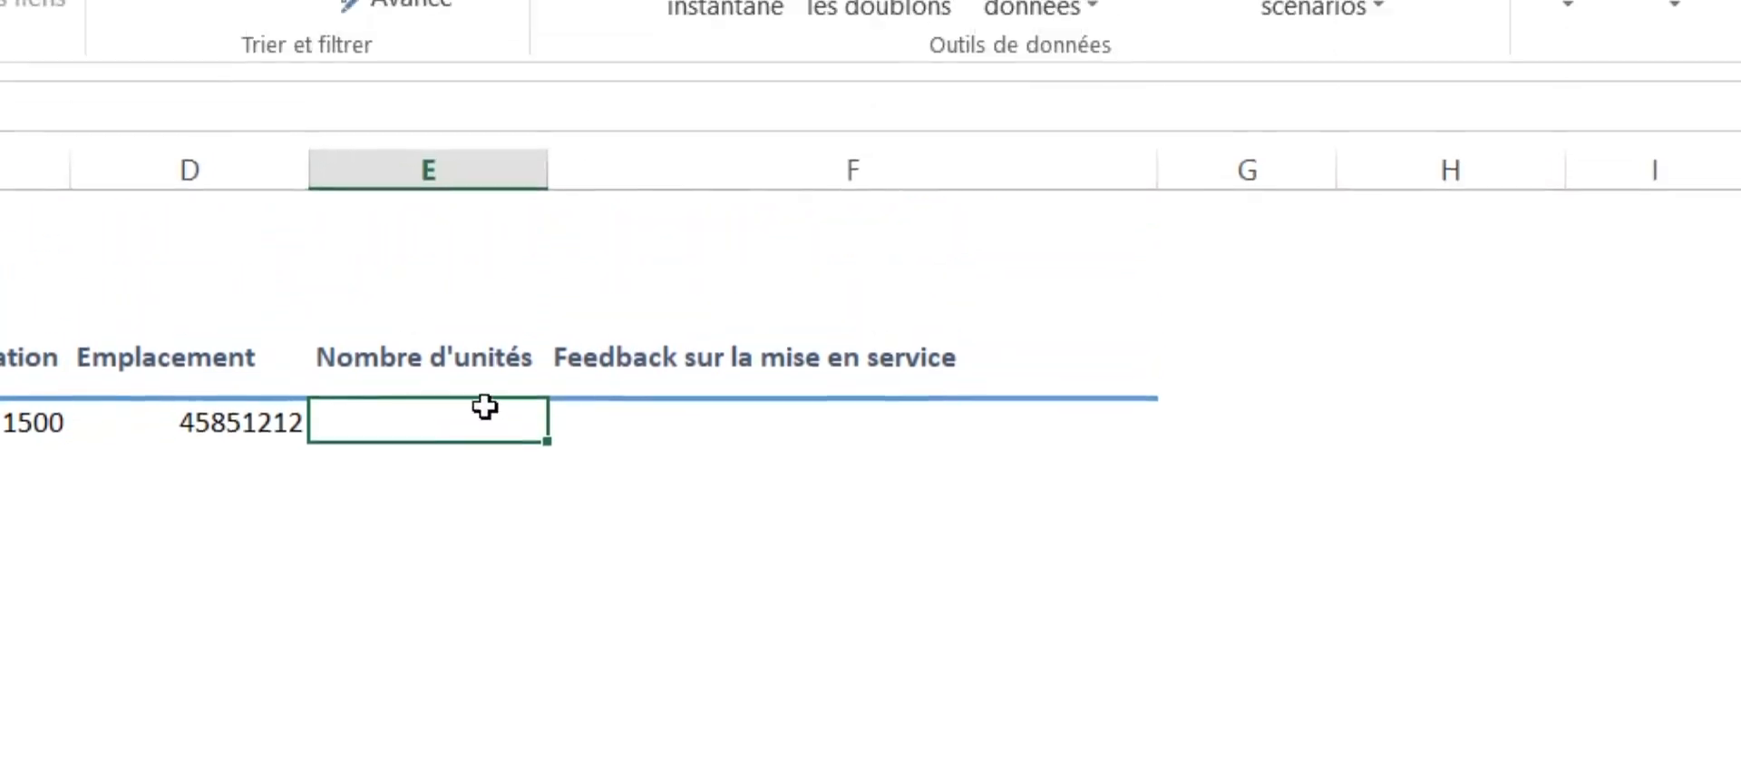
pyautogui.click(1079, 202)
pyautogui.click(1172, 257)
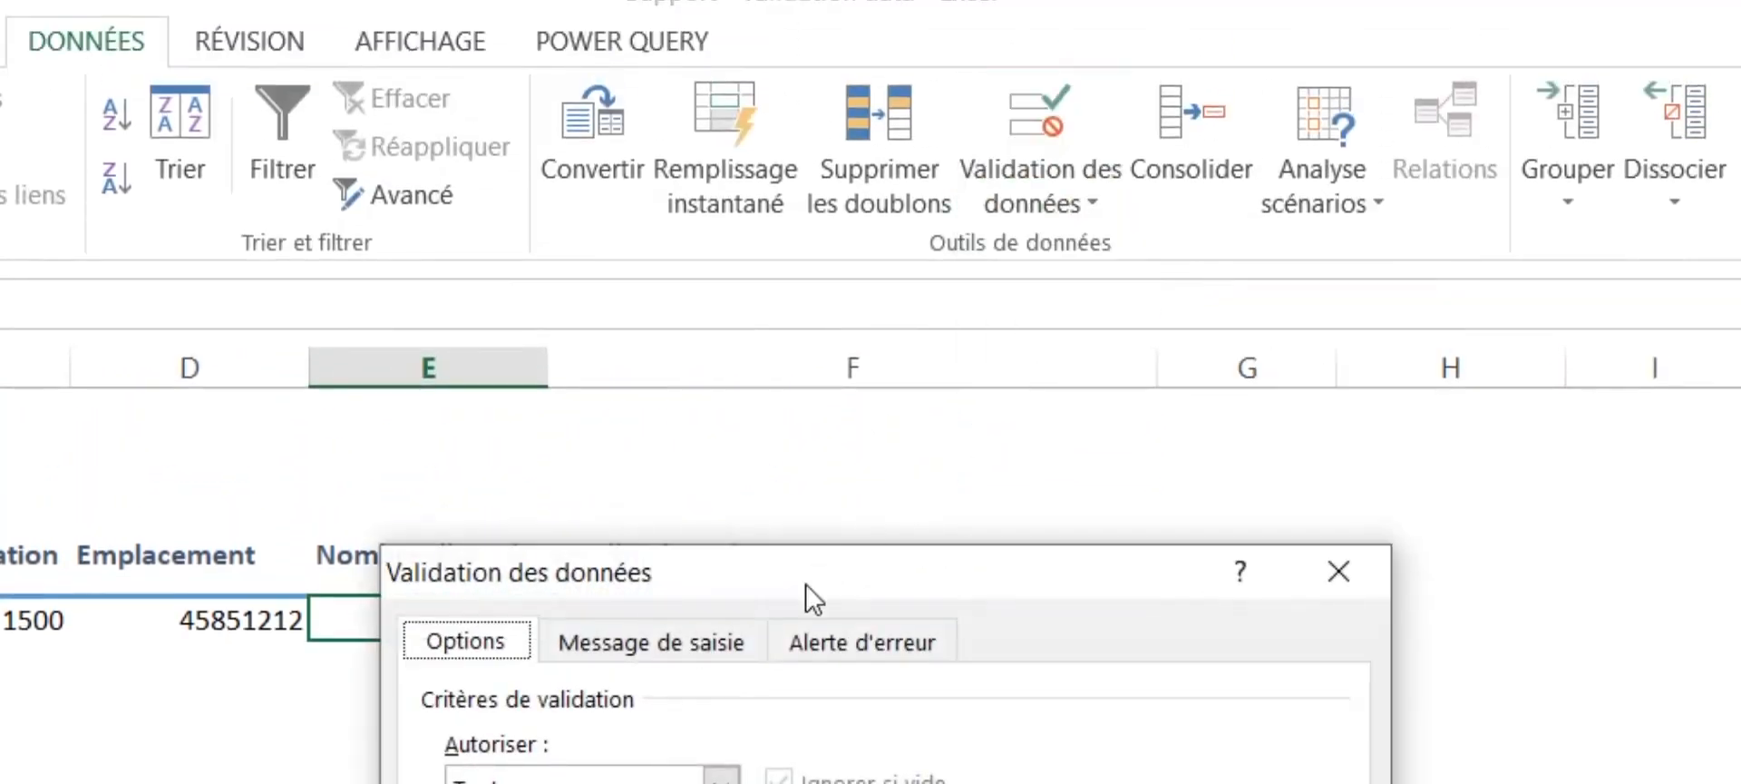
pyautogui.moveTo(805, 584); pyautogui.dragTo(1057, 615)
pyautogui.click(967, 630)
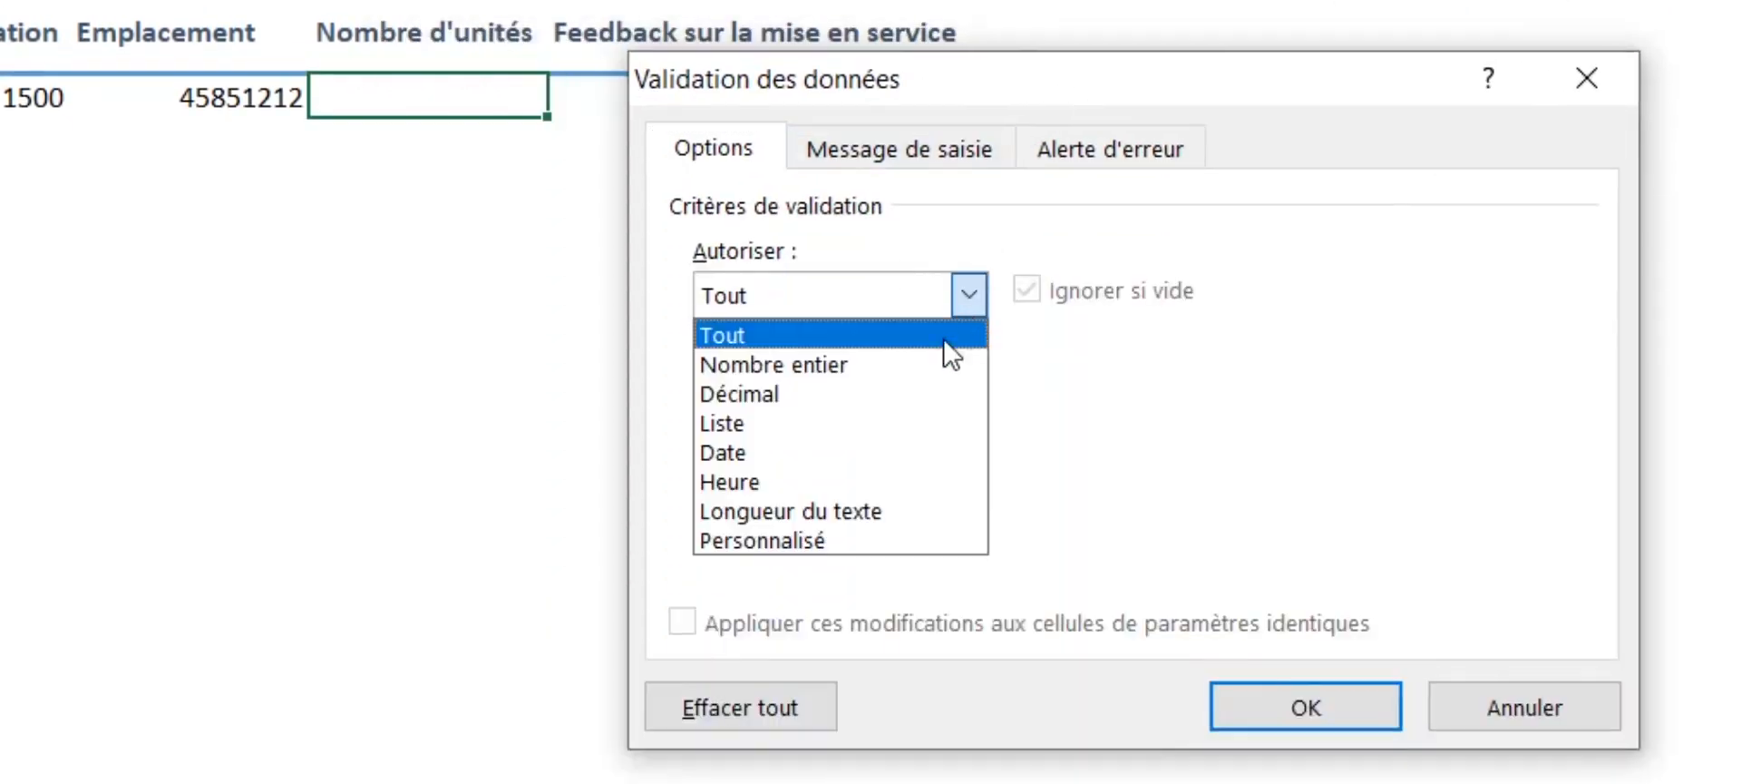
pyautogui.click(885, 684)
pyautogui.click(876, 469)
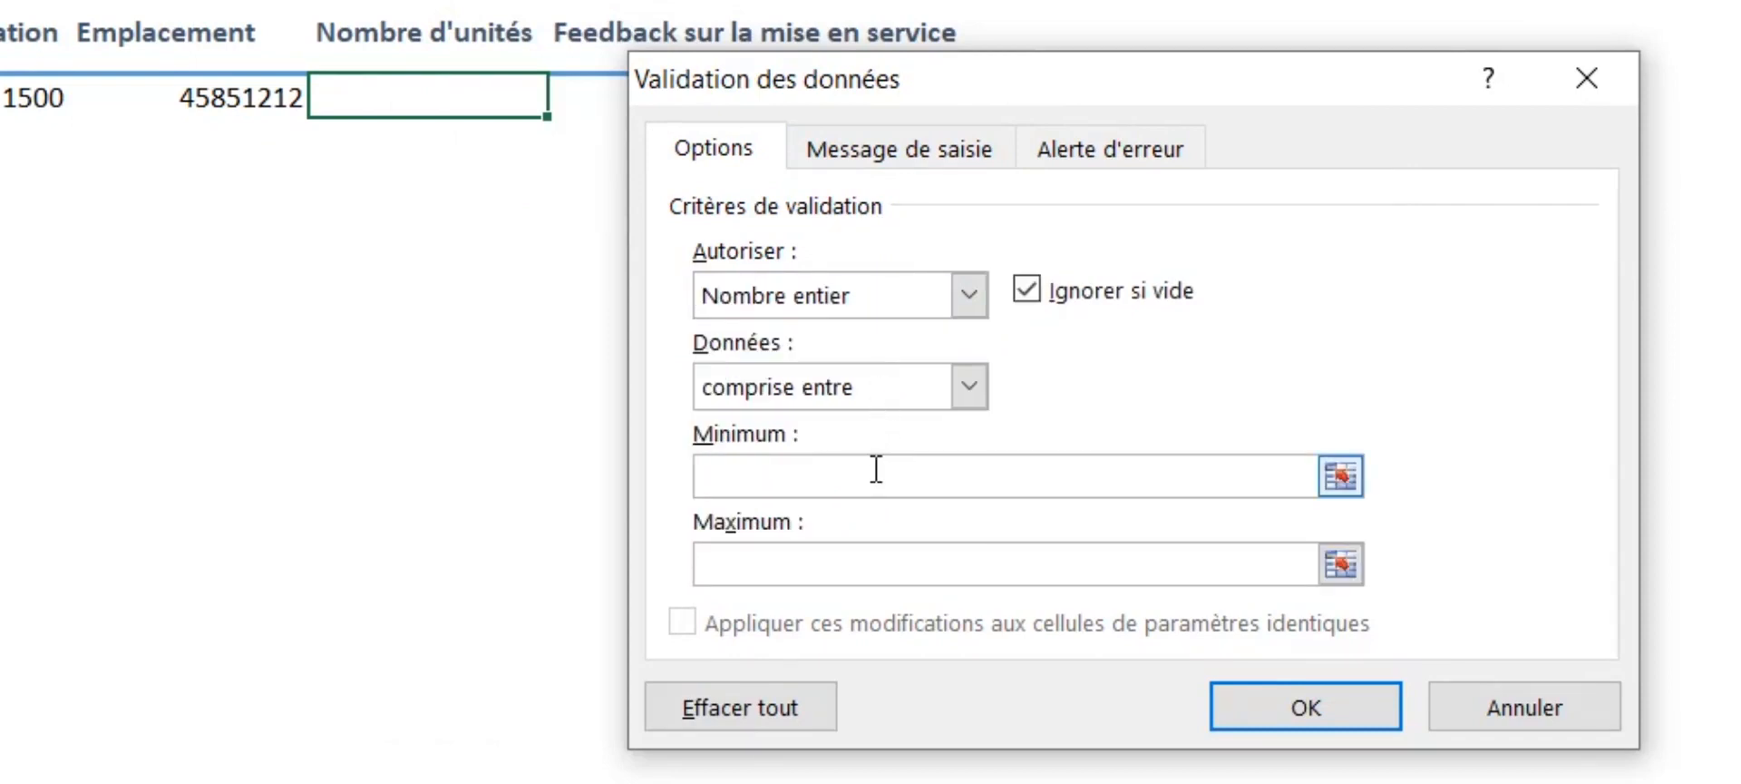
pyautogui.click(839, 565)
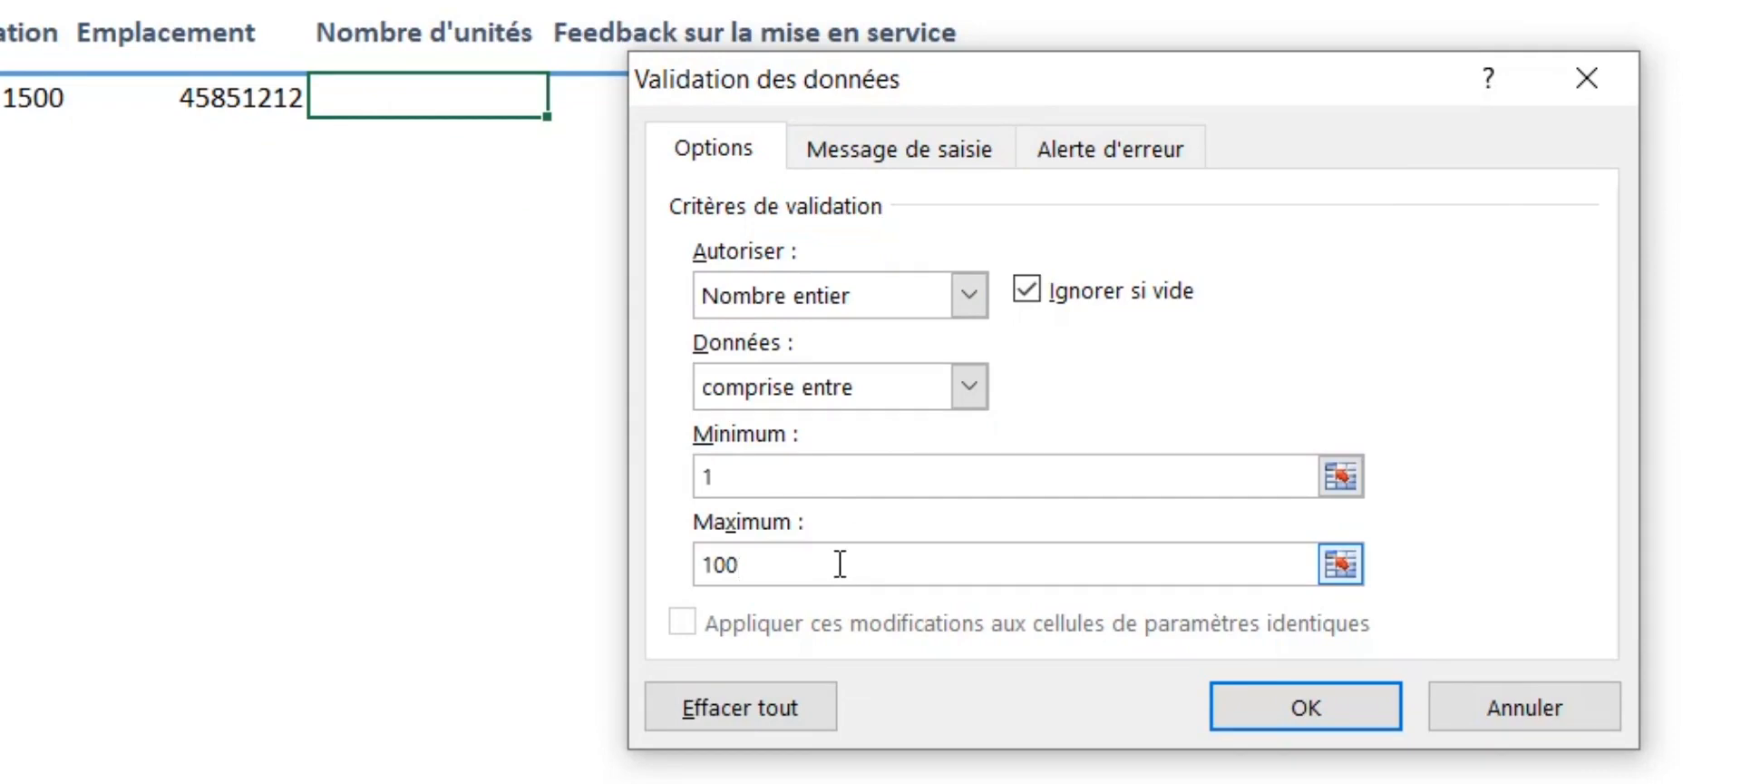
pyautogui.click(1319, 701)
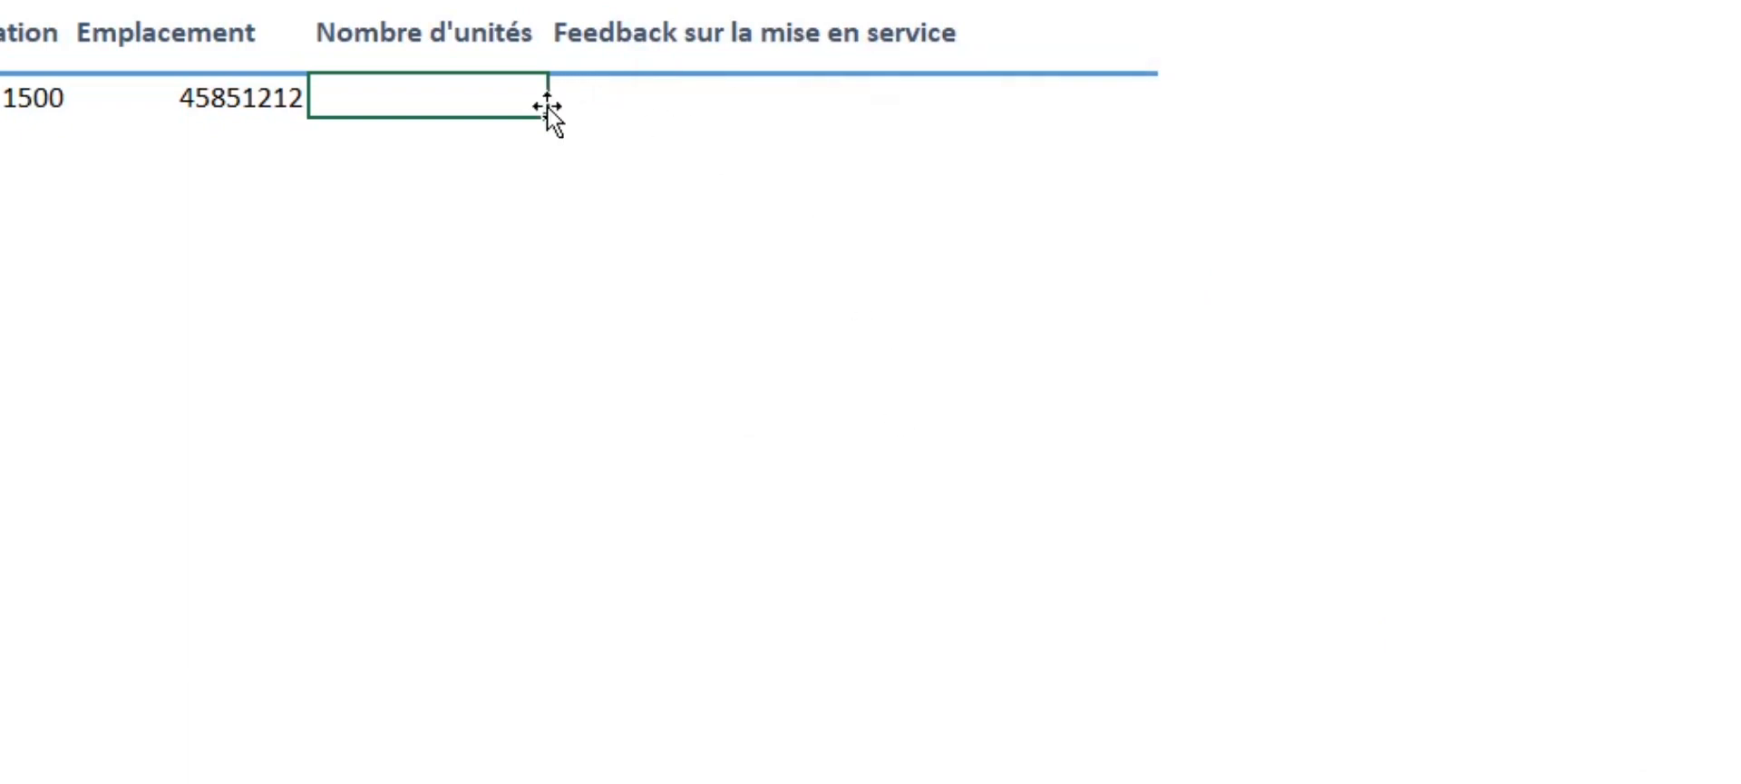
# - Enter 80 in the Nombre d'unités cell E5, and format it as a number without decimals instead of a date
pyautogui.write('80')
pyautogui.press('Return')
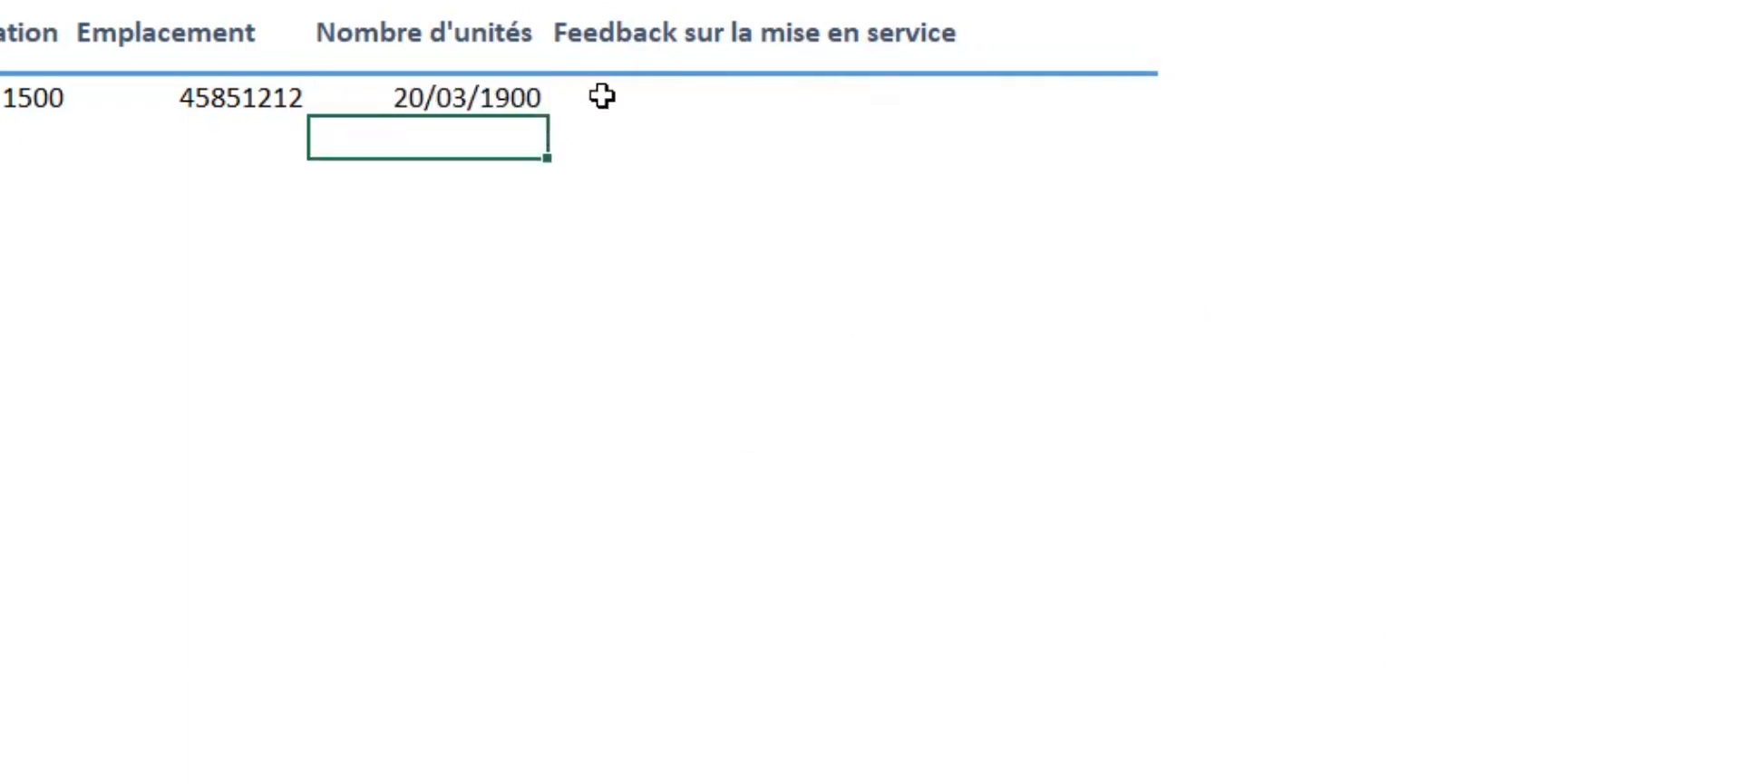
pyautogui.press('Up')
pyautogui.click(853, 8)
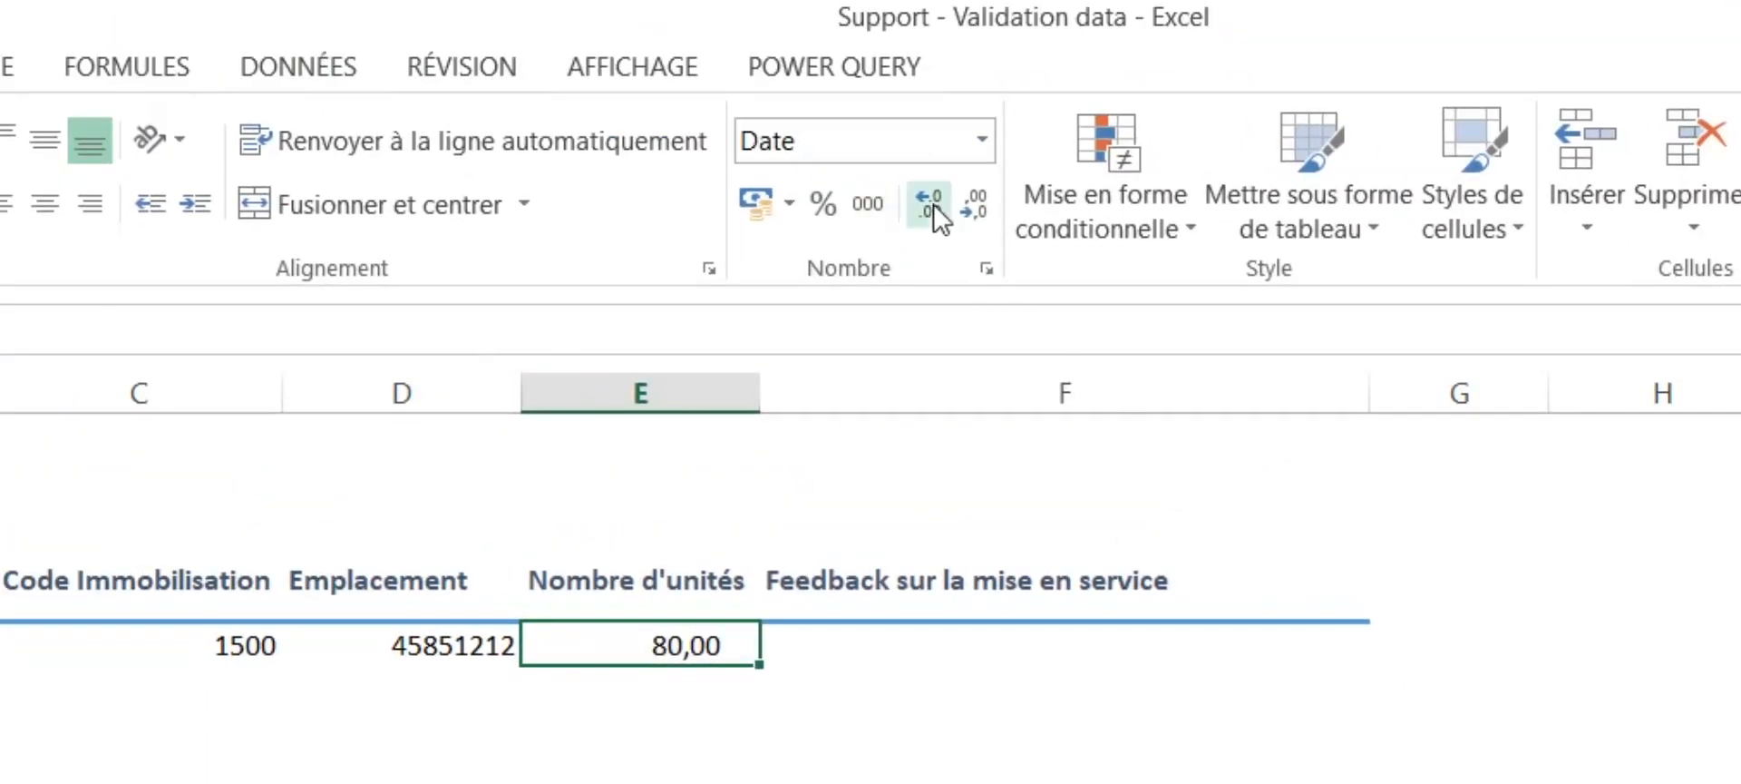
pyautogui.click(961, 205)
pyautogui.click(961, 205)
# - Restrict the Feedback sur la mise en service cell F5 to a text length (Longueur du texte) "supérieure ou égale à" 20 with data validation
pyautogui.click(940, 669)
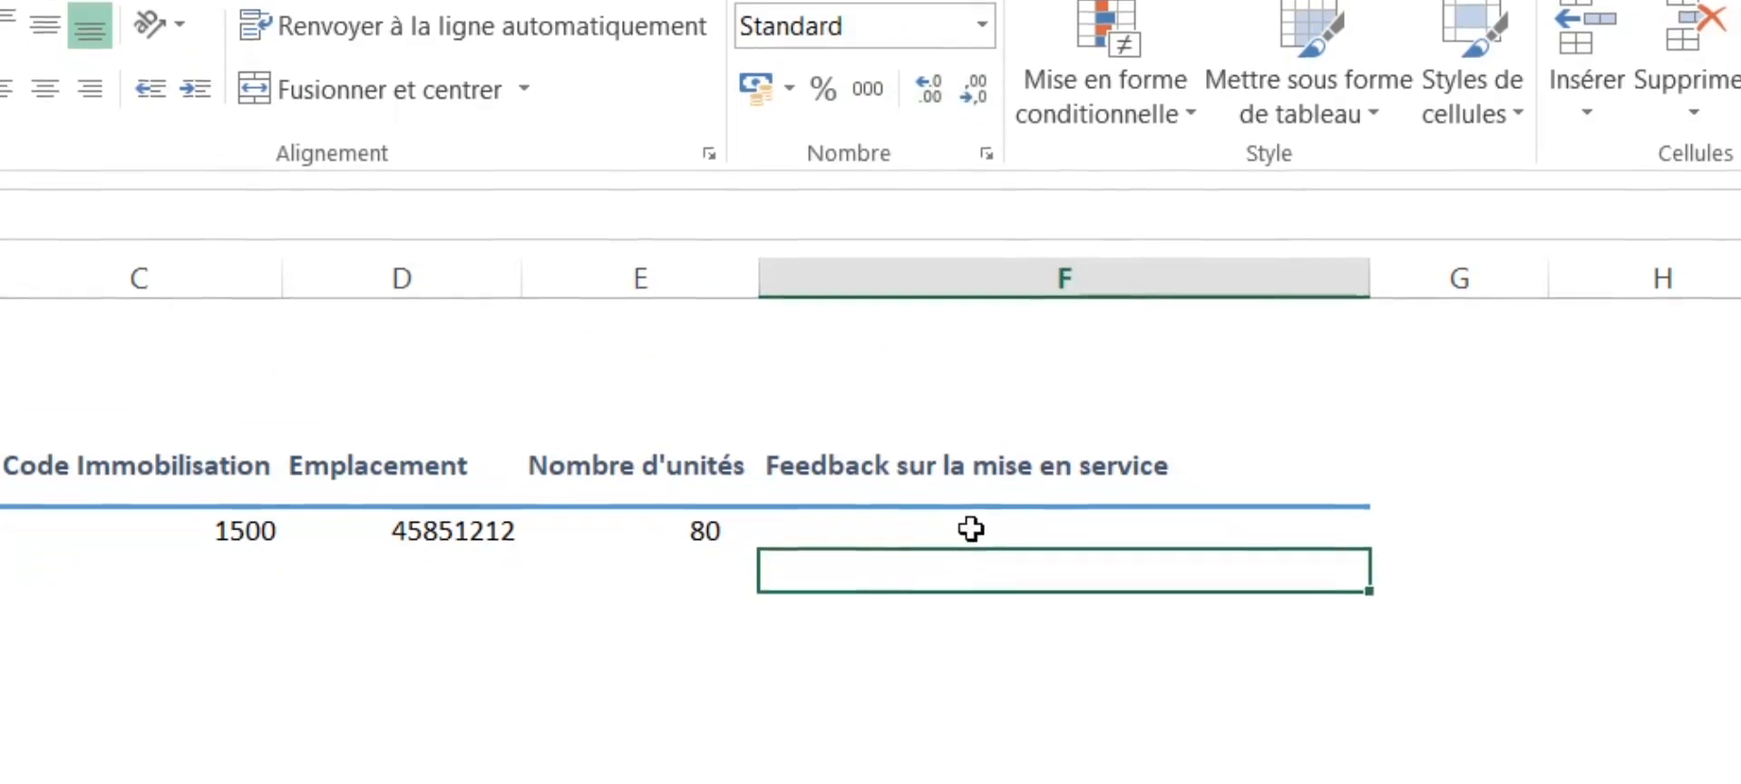
pyautogui.click(971, 529)
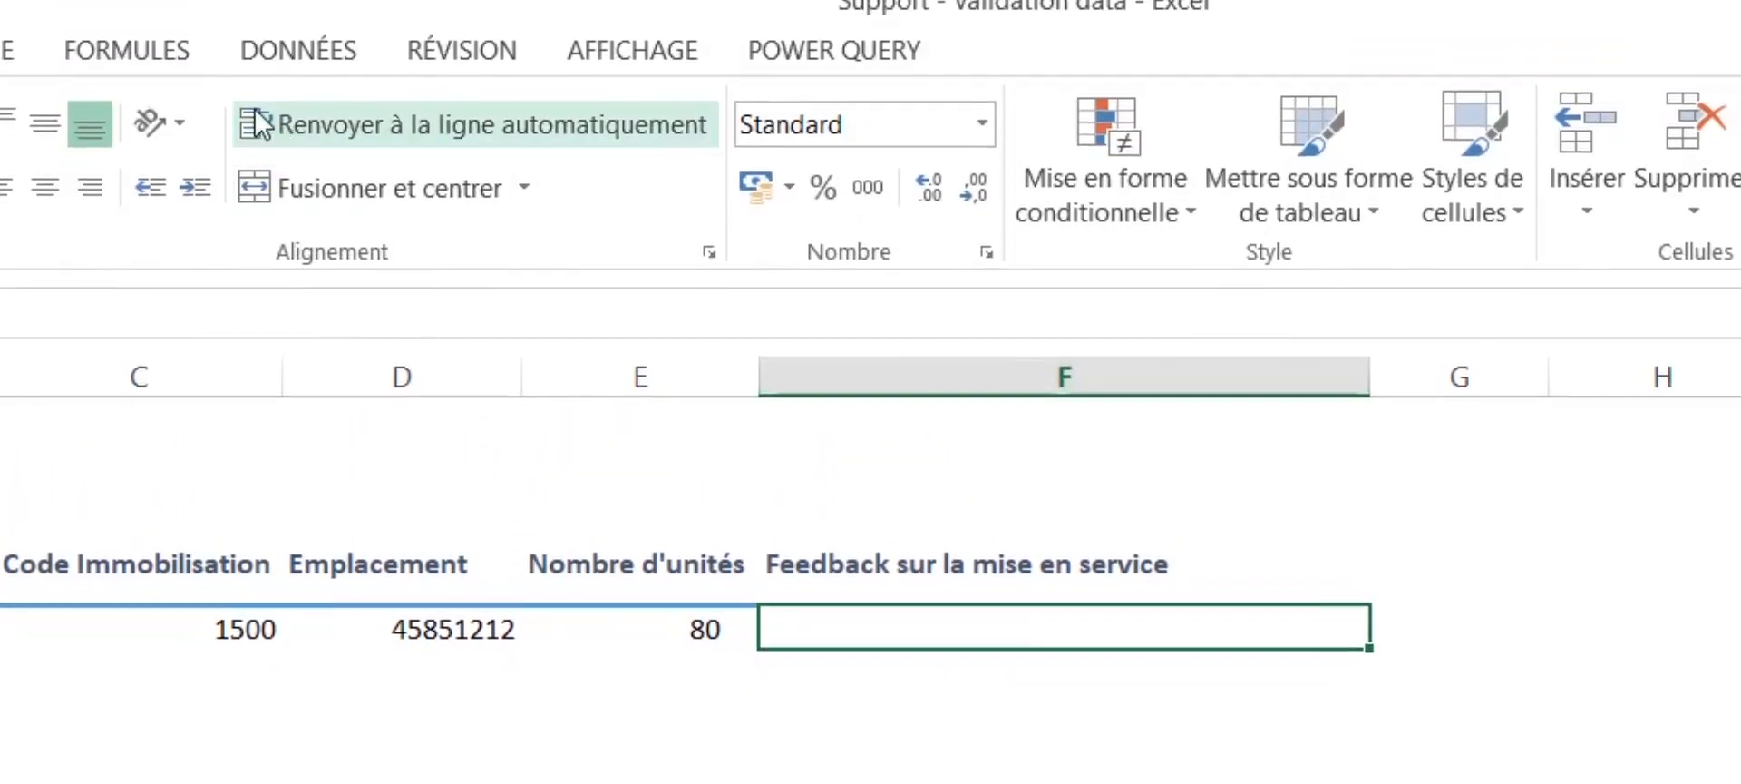
pyautogui.click(298, 50)
pyautogui.click(1288, 216)
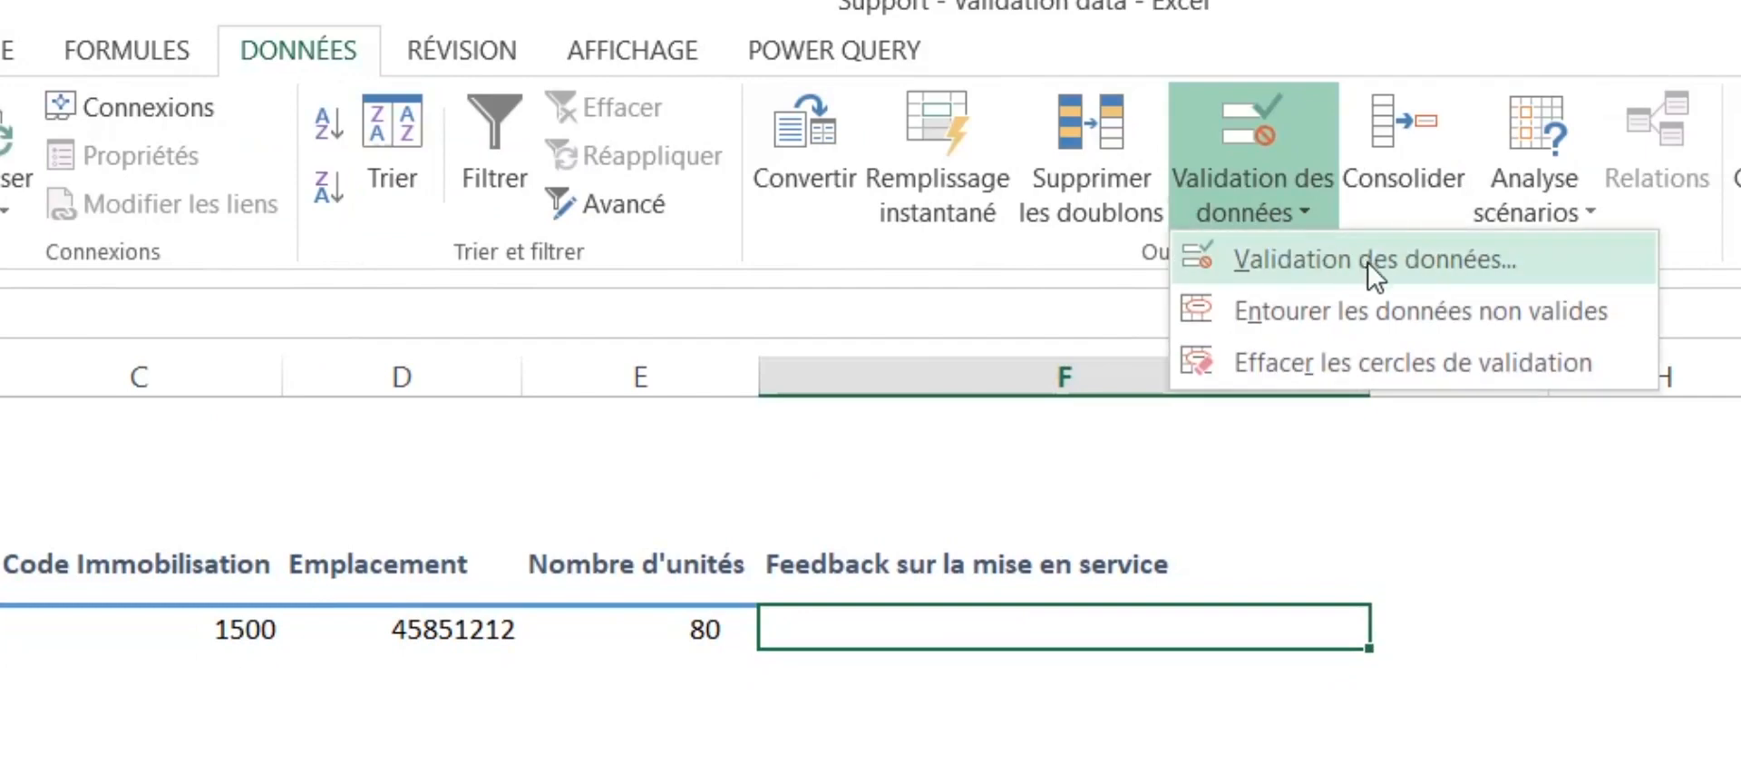
pyautogui.click(1270, 260)
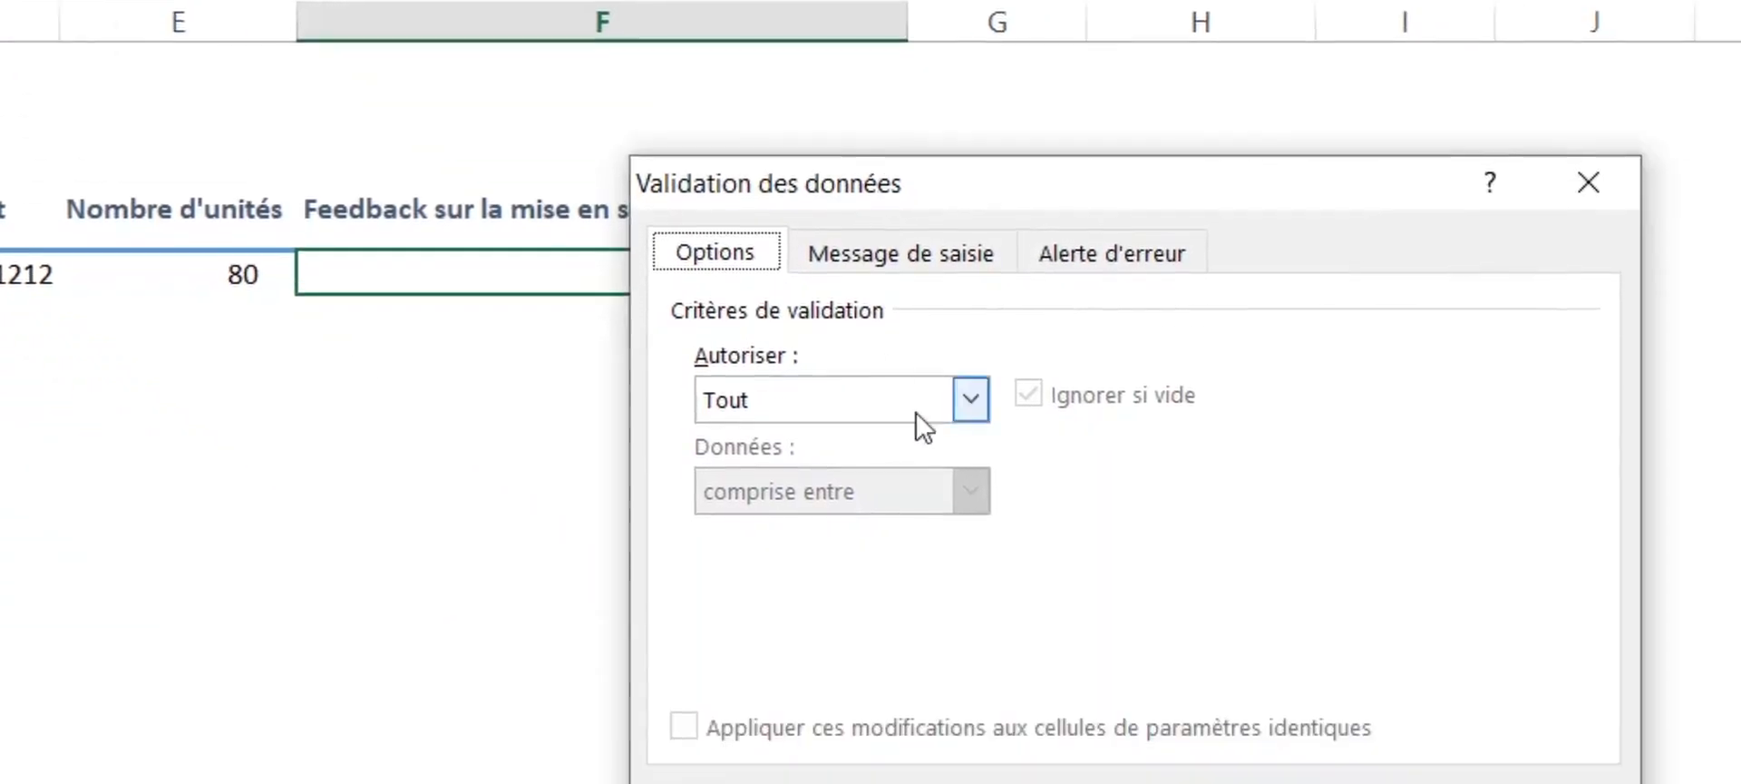
pyautogui.click(1399, 753)
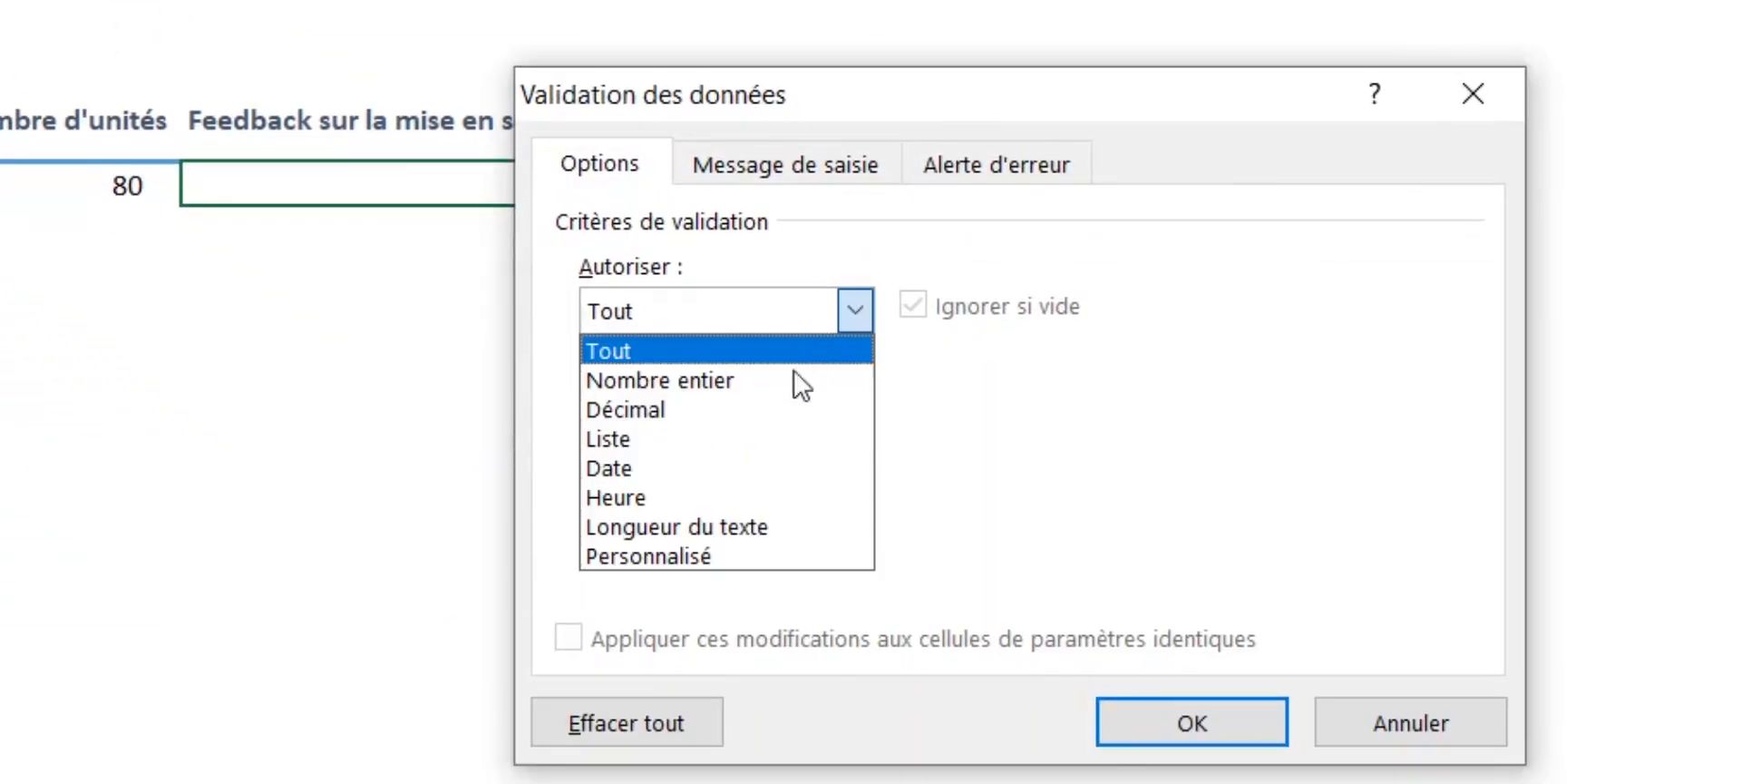
pyautogui.click(754, 525)
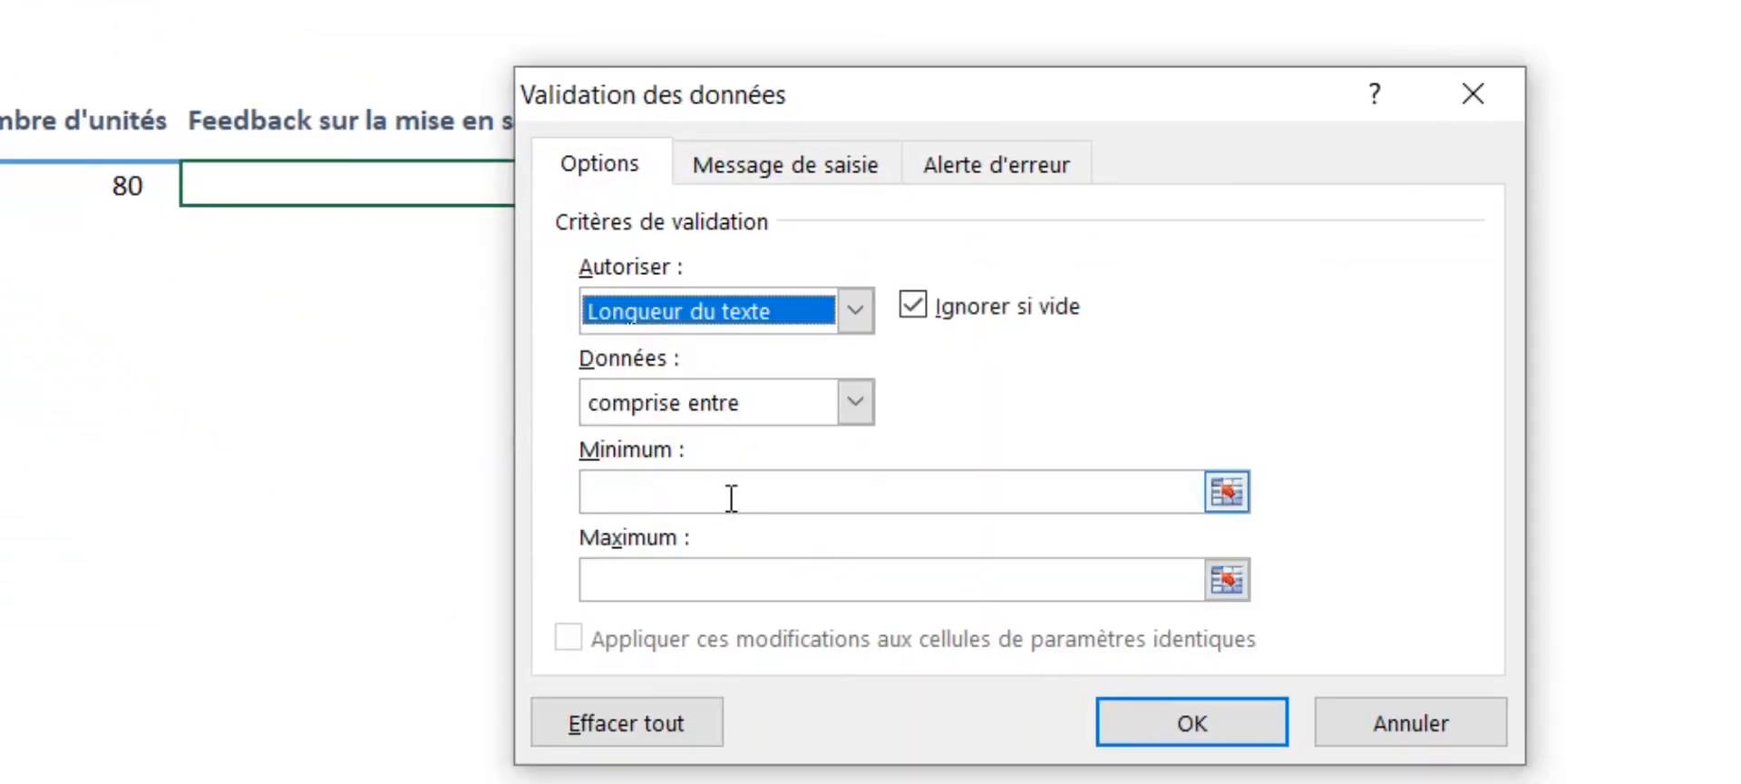
pyautogui.click(749, 413)
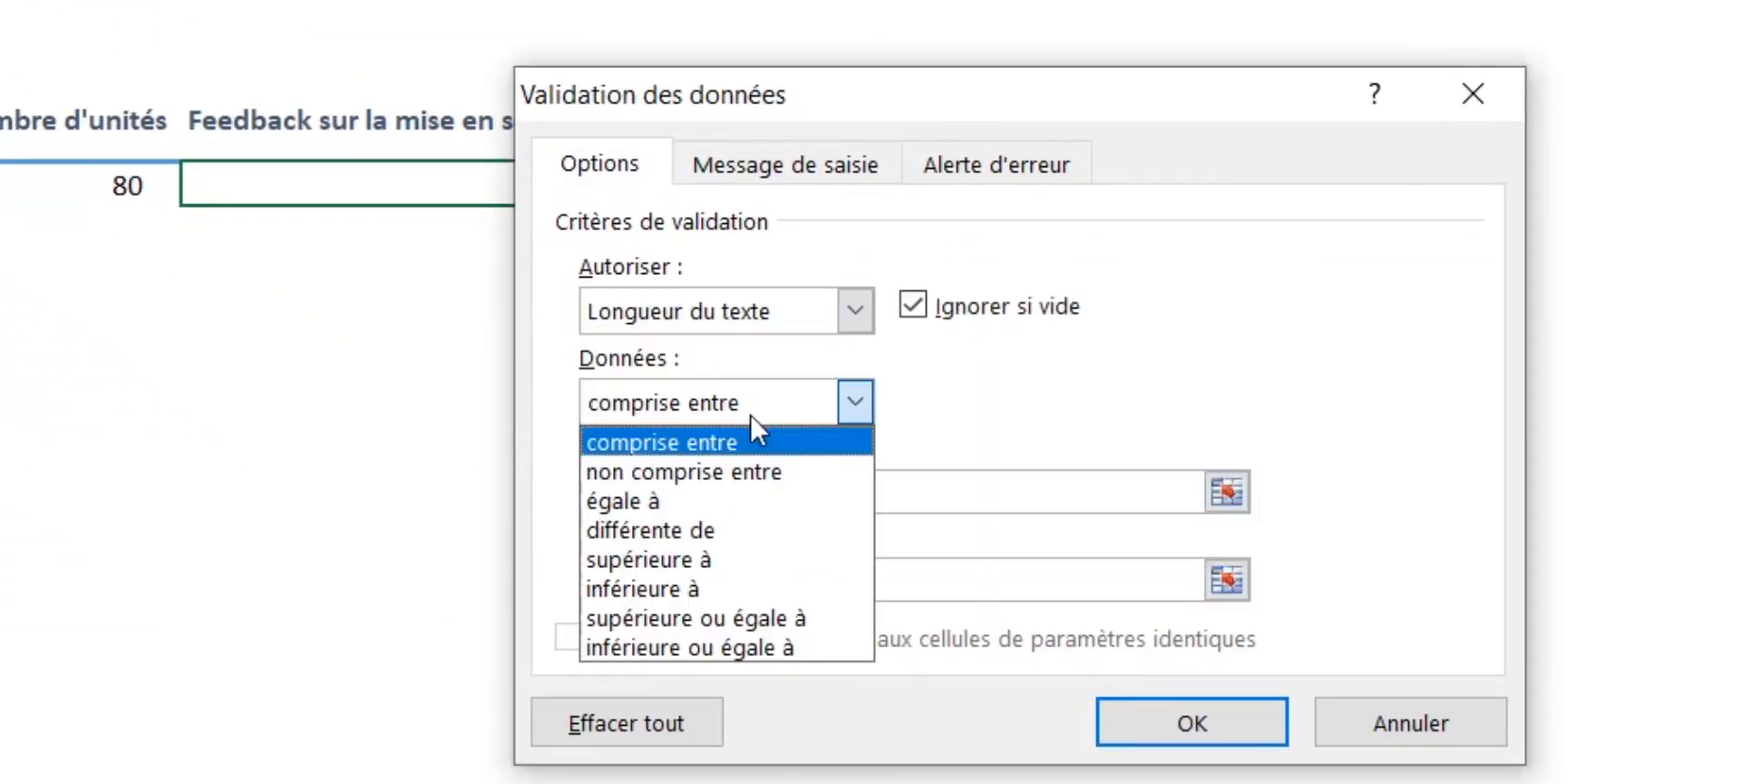
pyautogui.click(807, 621)
pyautogui.click(727, 494)
pyautogui.write('20')
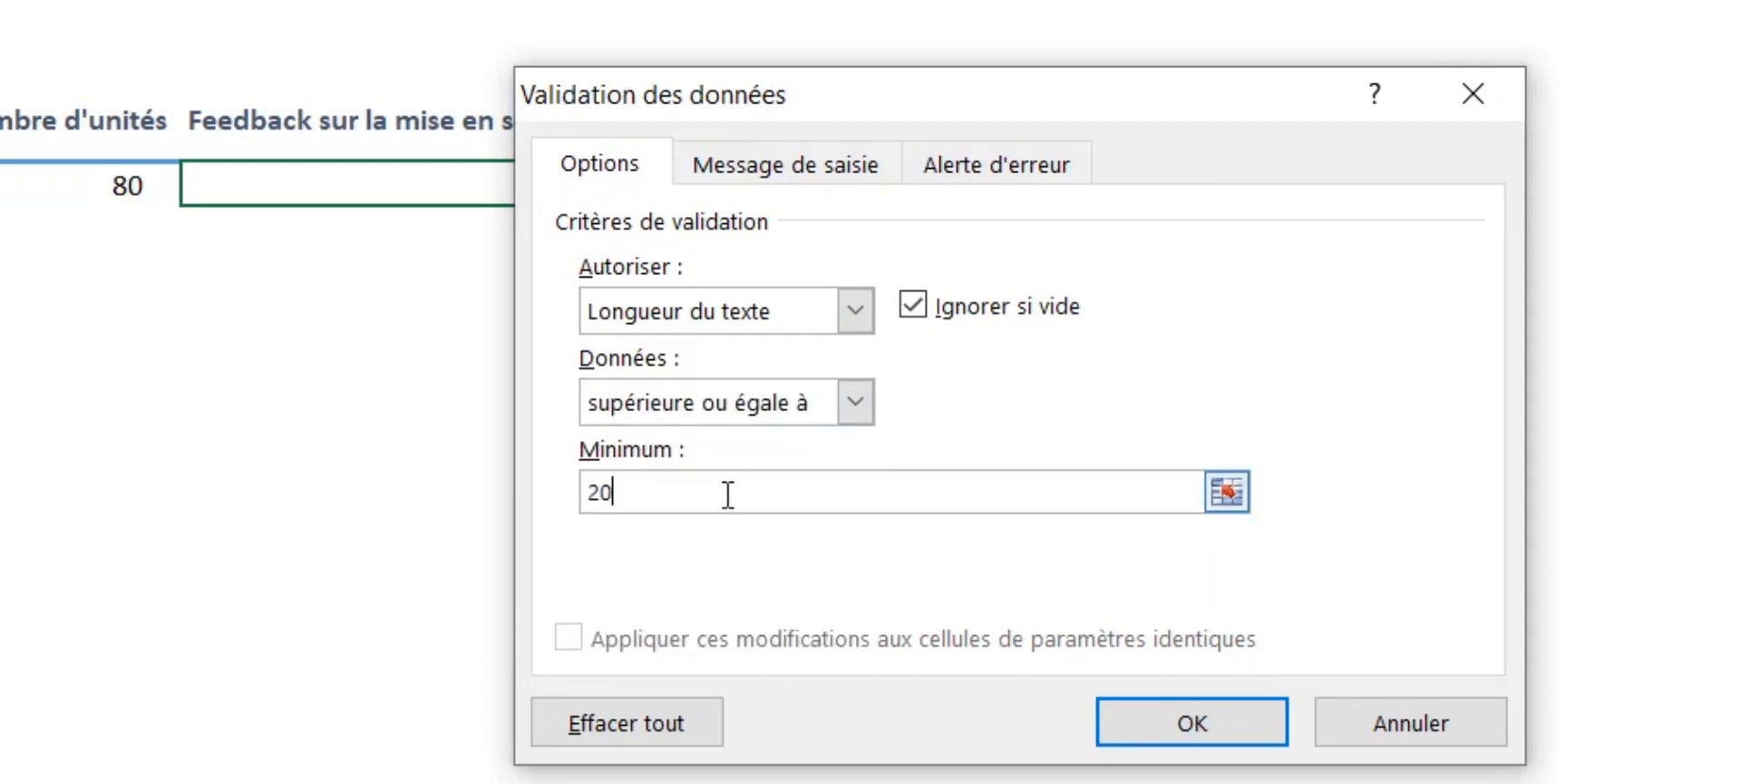
pyautogui.press('Return')
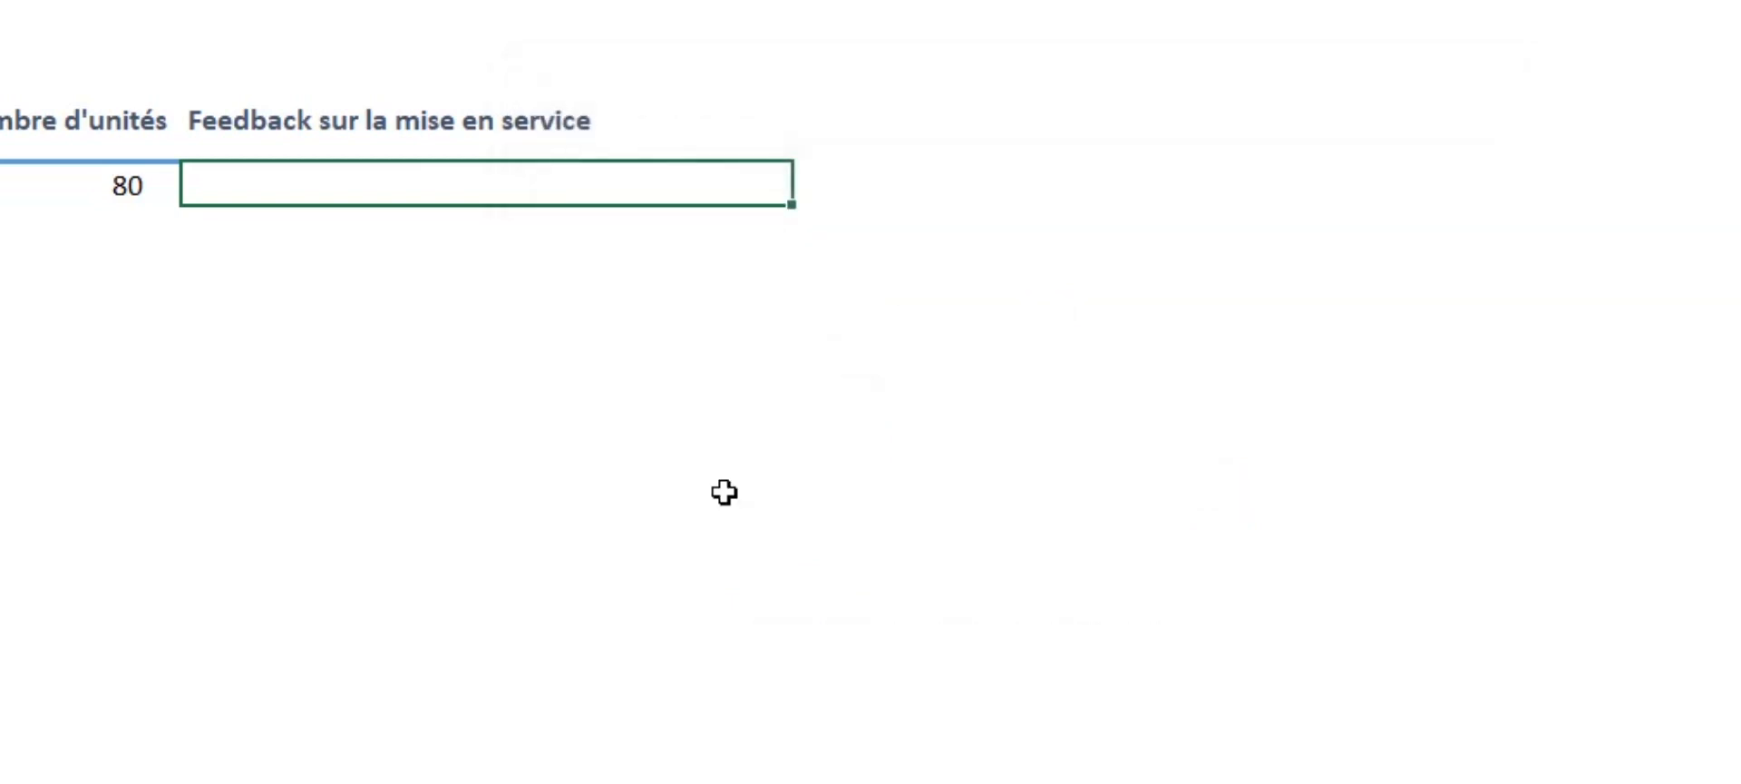
# - Test the minimum text-length rule by trying "RAS" in the Feedback cell F5, and return to editing the entry
pyautogui.write('RAS')
pyautogui.press('Return')
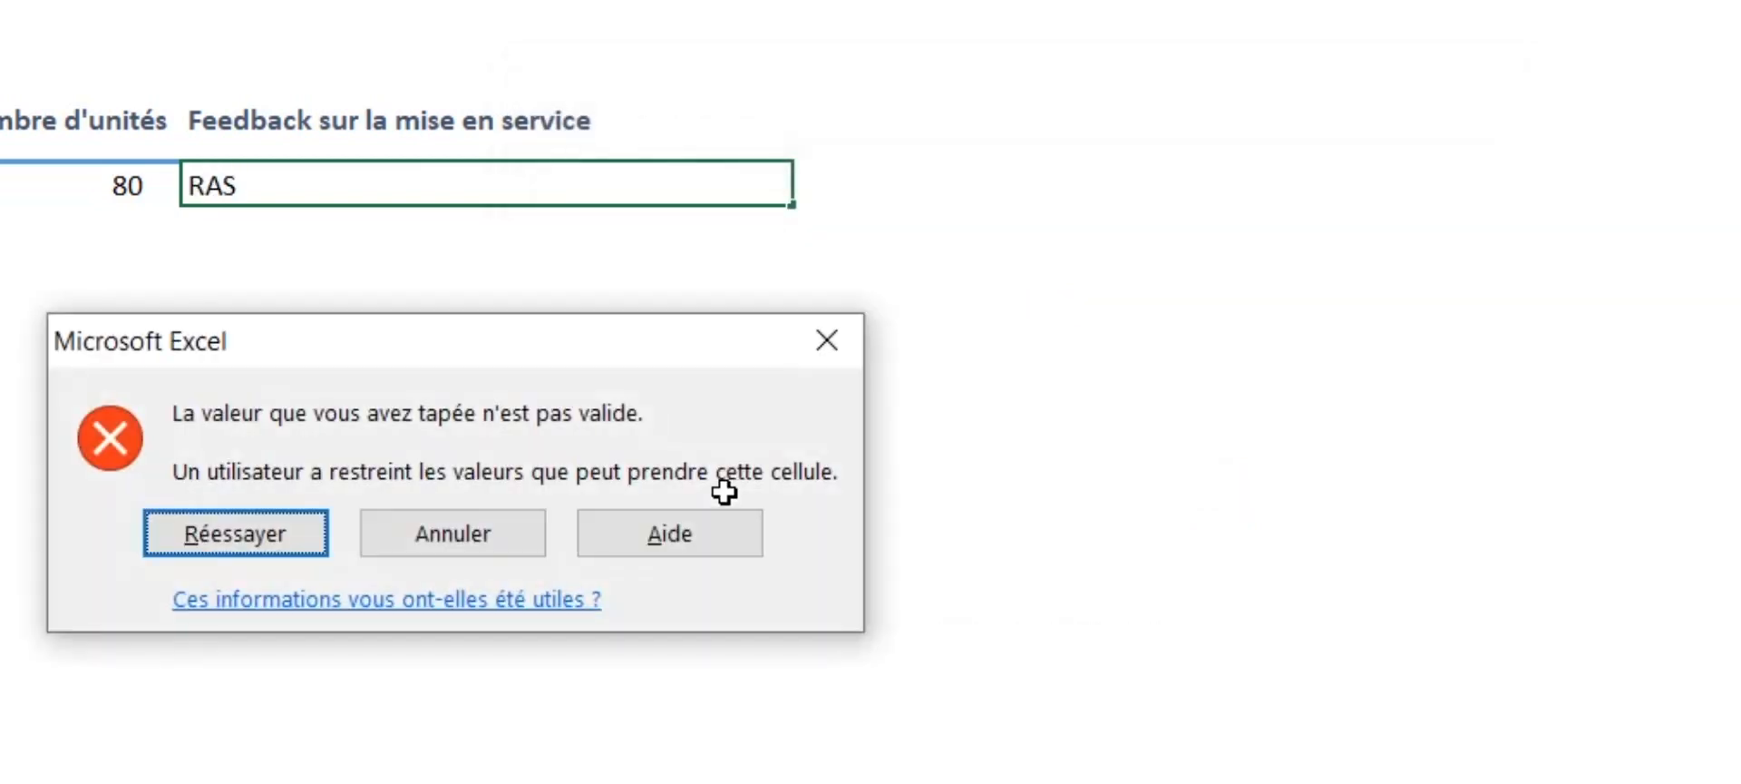
pyautogui.press('Return')
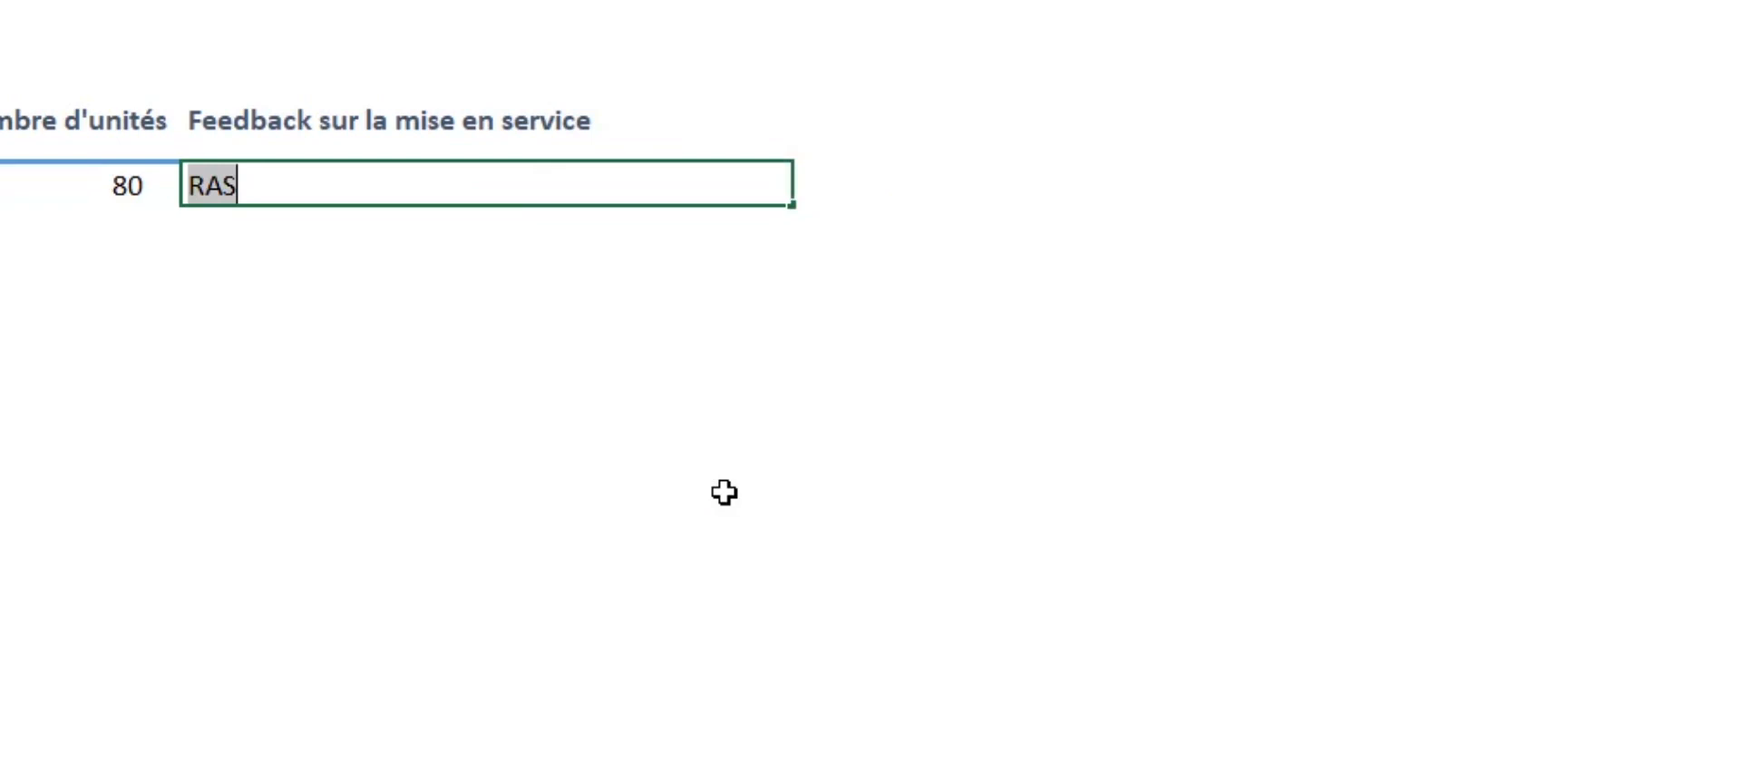
# - Enter "L'immo fonctionne correctement depuis sa mise en service" in the Feedback cell F5, and fit column F to its content
pyautogui.write('L')
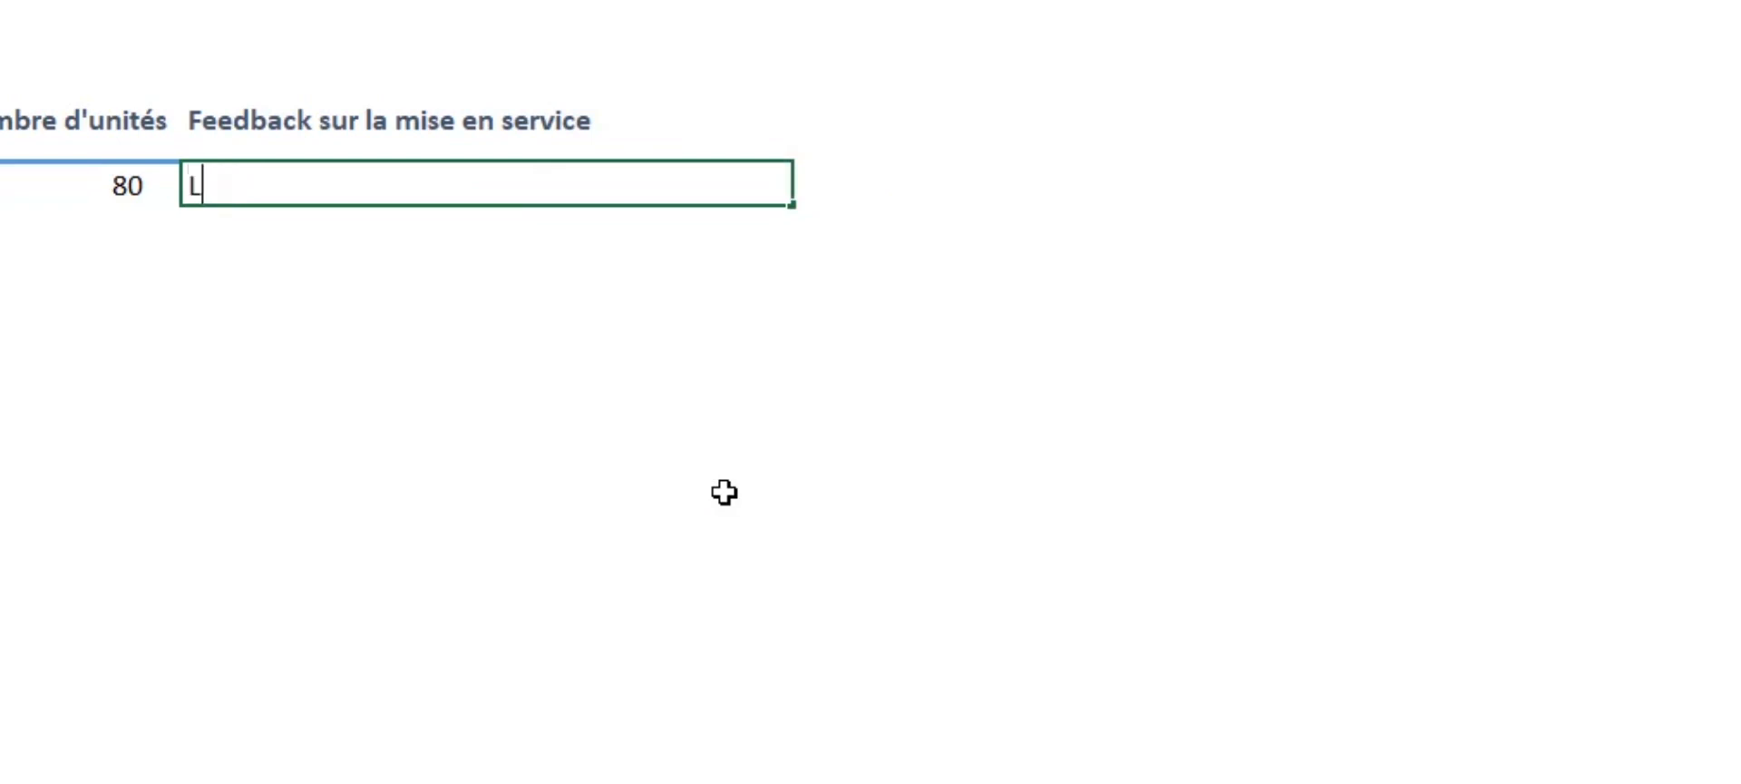
pyautogui.write("'immo ")
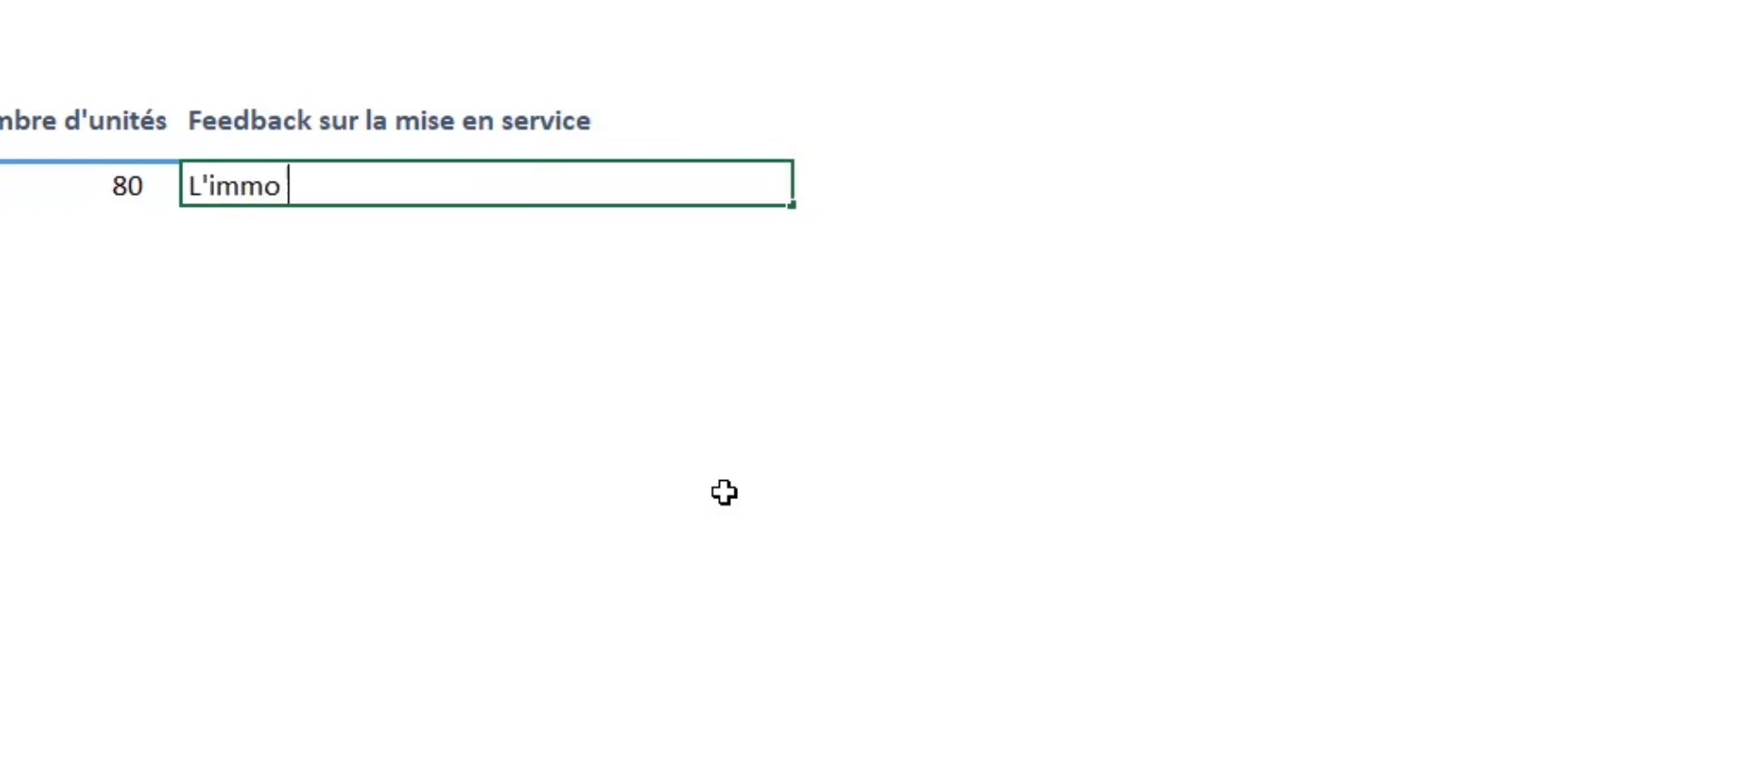
pyautogui.write('fonctionne core')
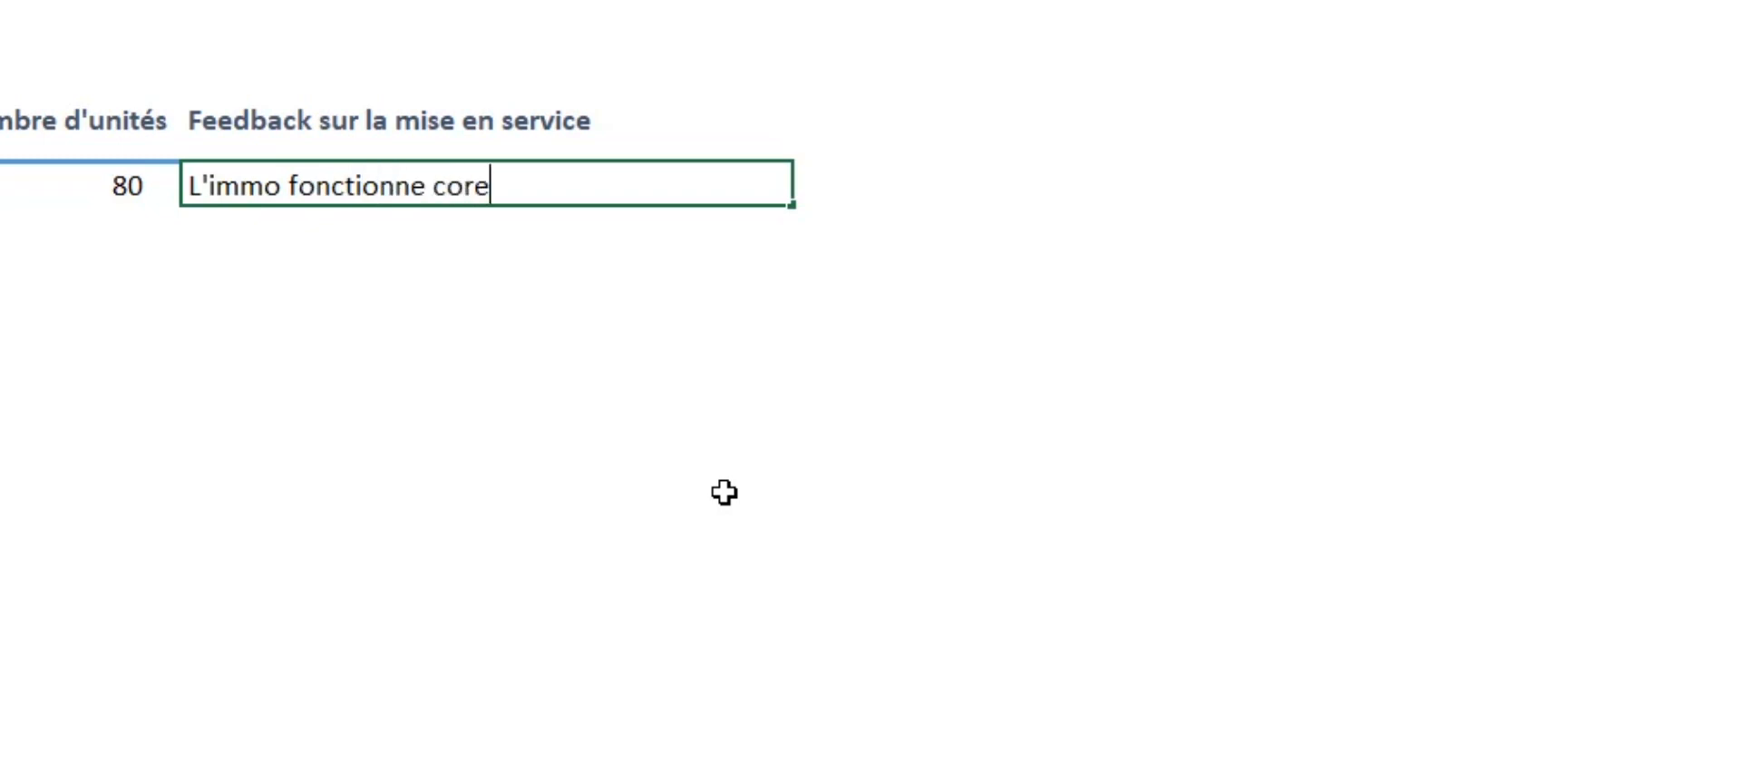
pyautogui.press('BackSpace')
pyautogui.write('rectement depuis ')
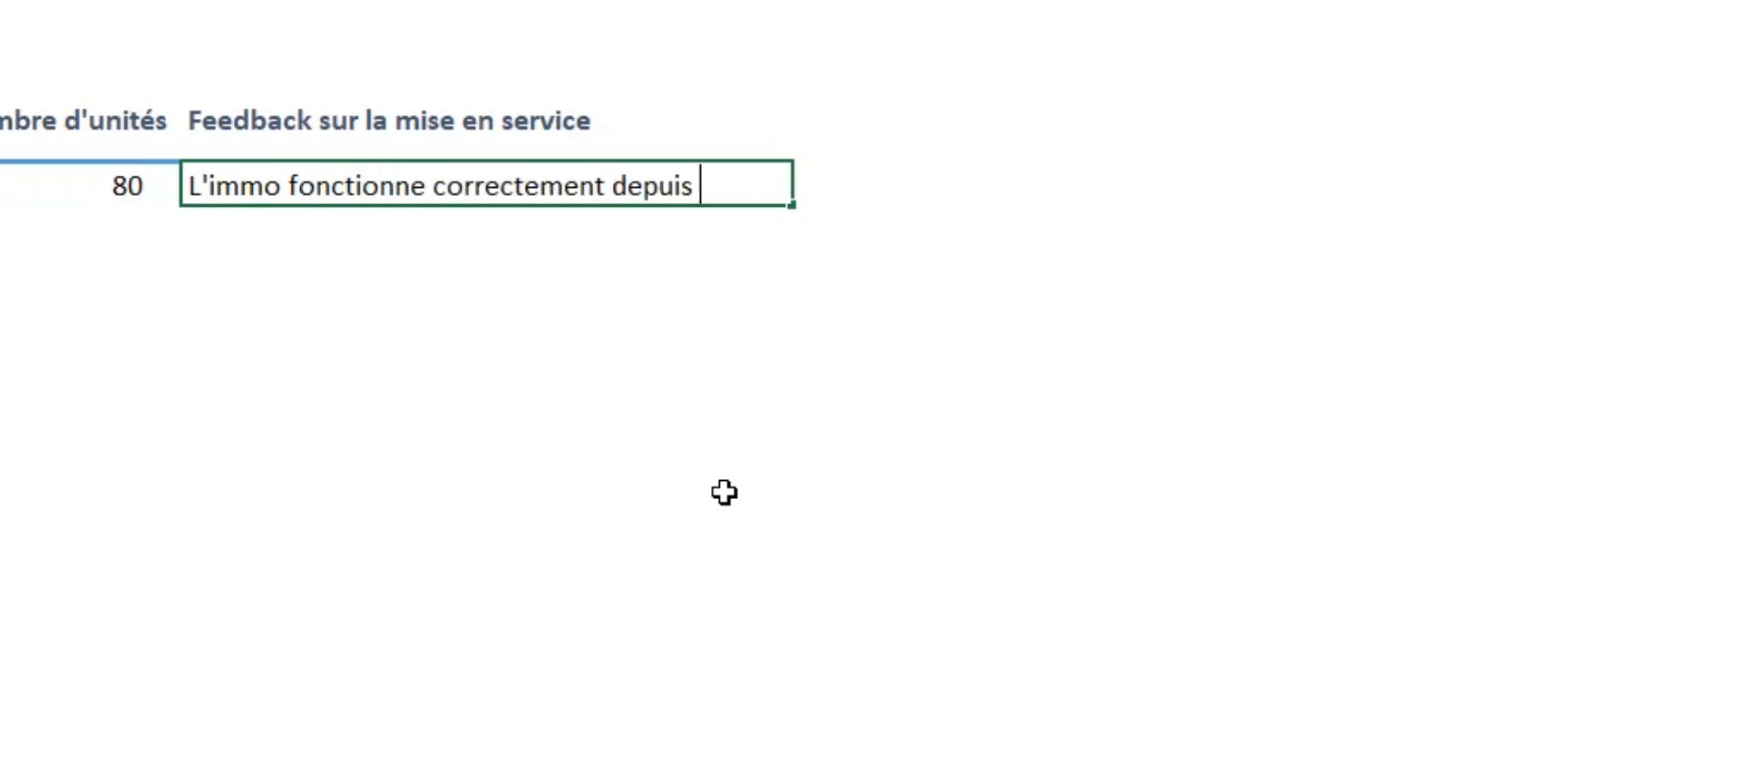
pyautogui.write('sa mise en service')
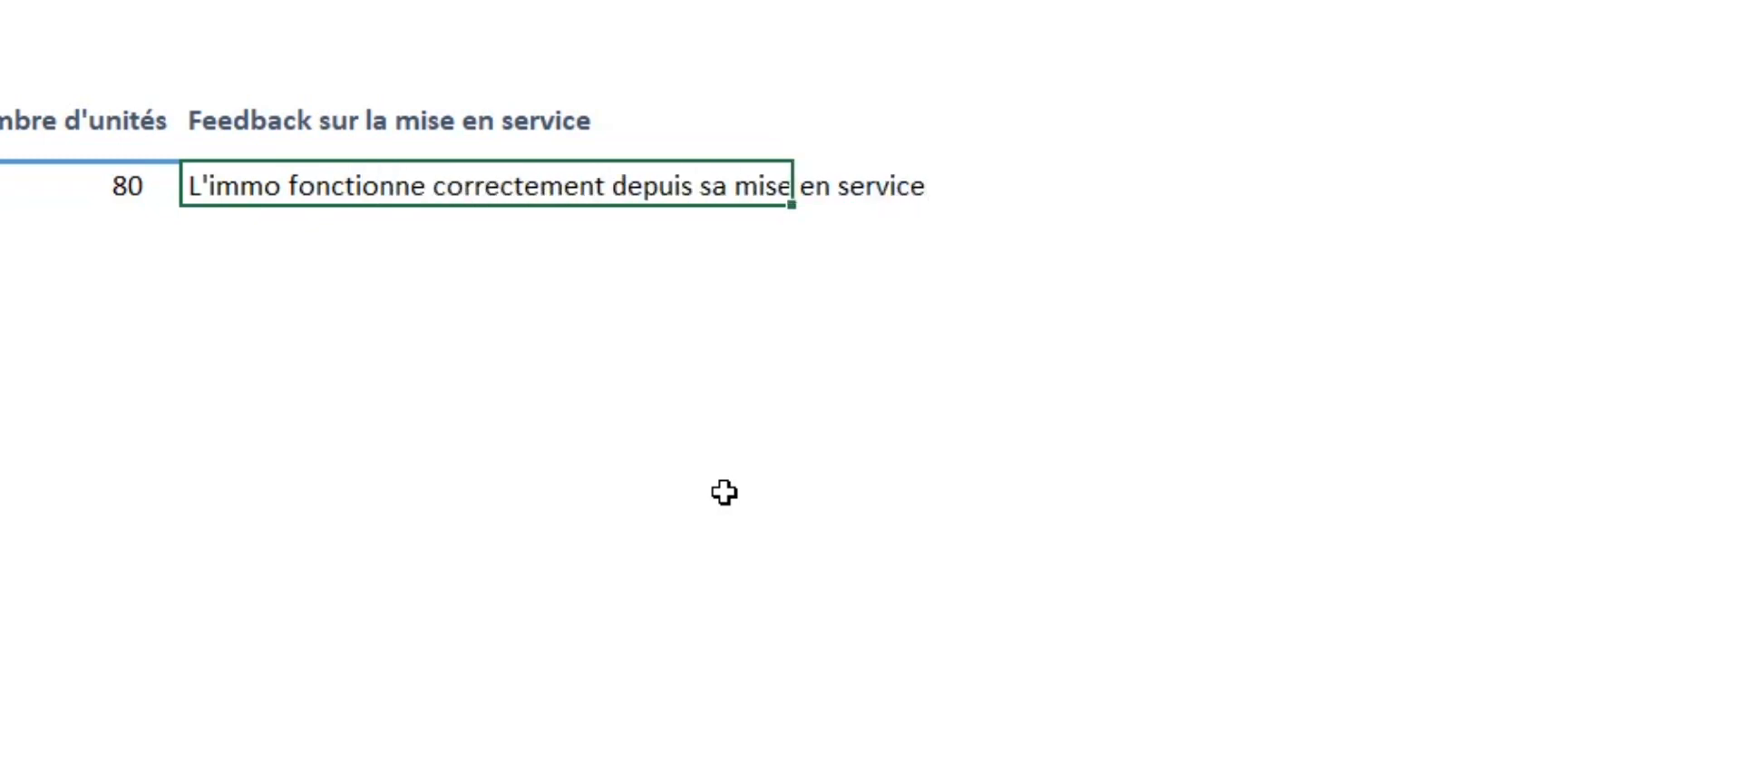
pyautogui.press('Return')
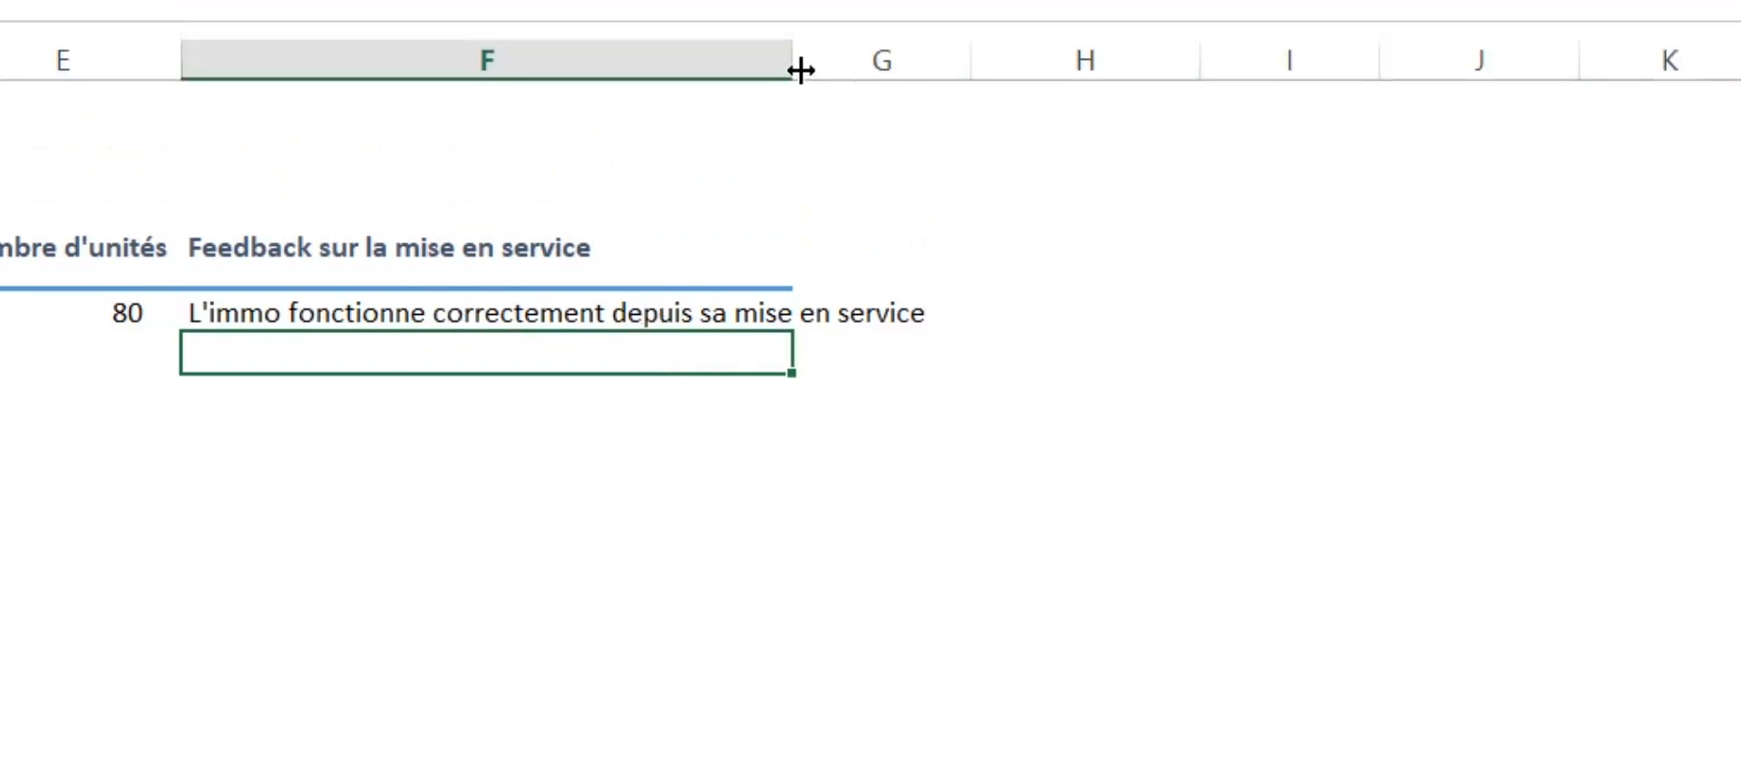
pyautogui.doubleClick(793, 70)
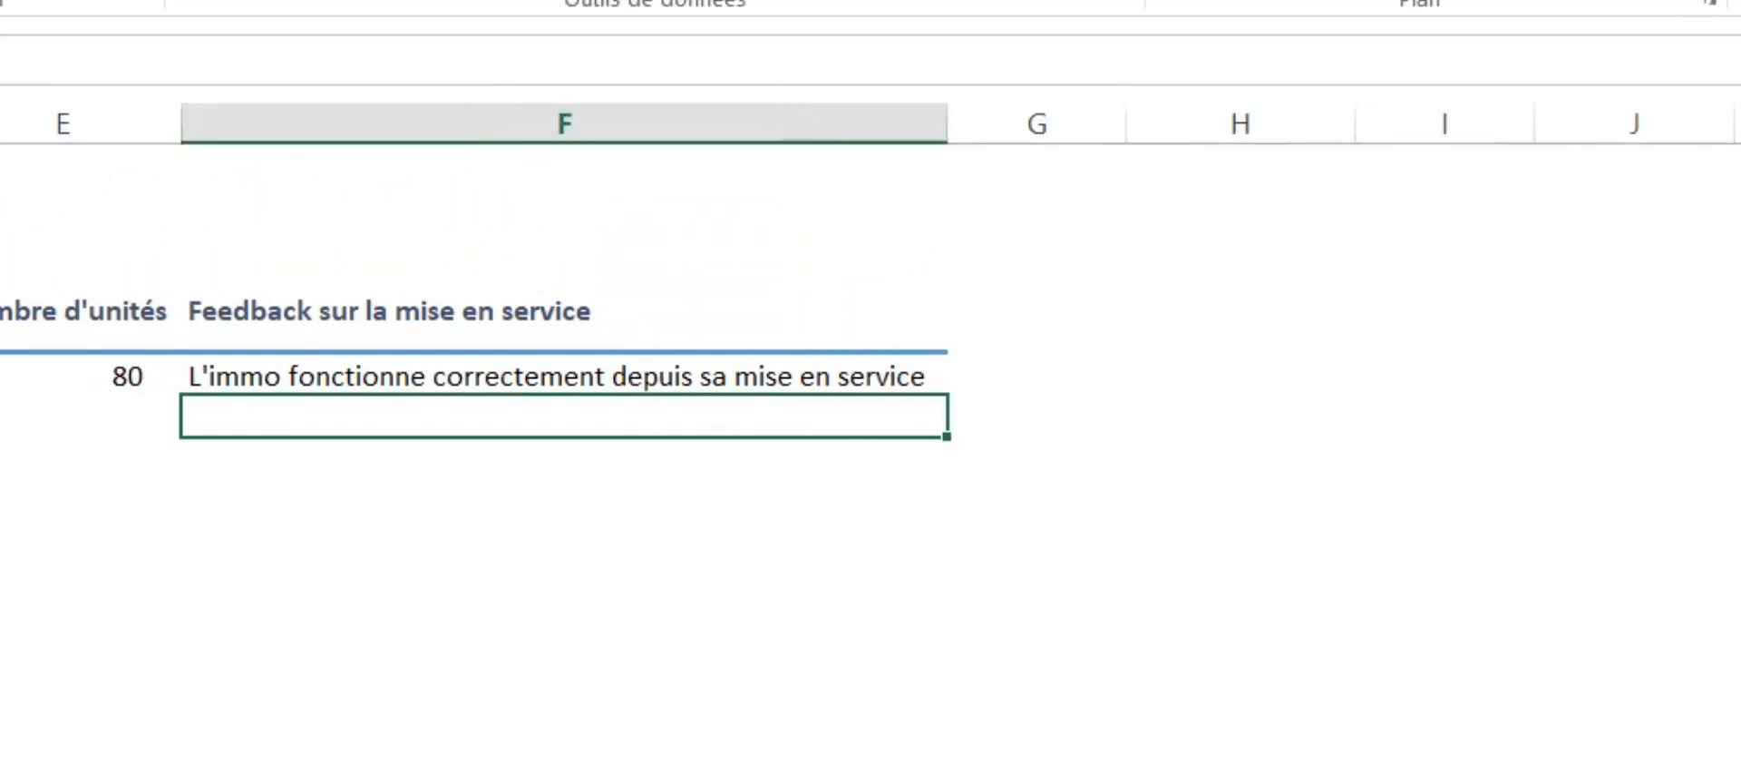
# - Copy the filled row A5:F5 and paste only its Validation onto the empty rows below, from A6 down, with Collage spécial
pyautogui.click(136, 287)
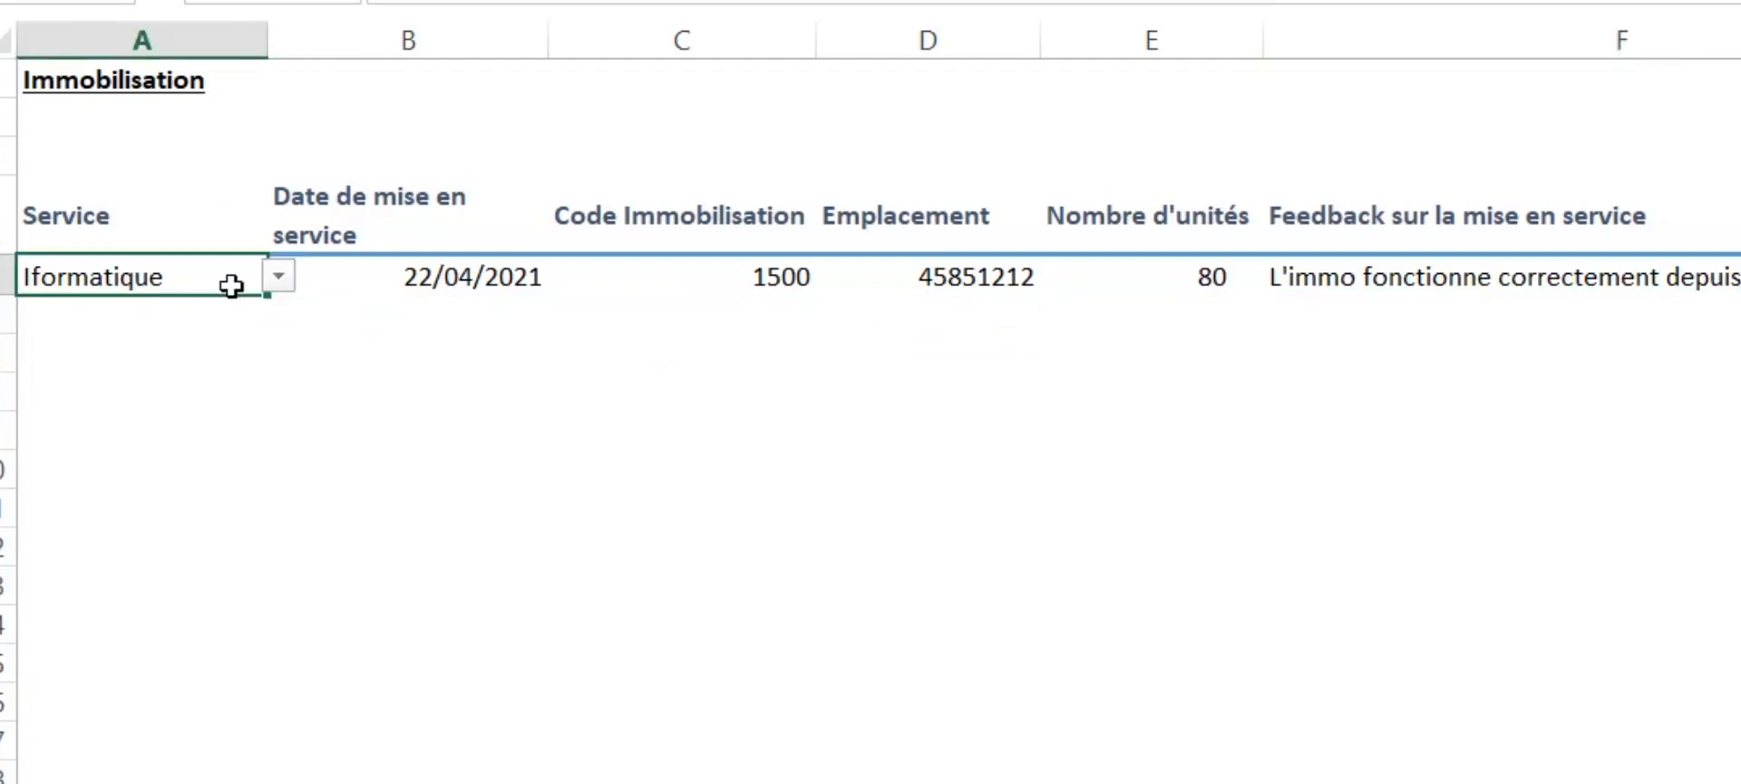
pyautogui.moveTo(231, 285); pyautogui.dragTo(1469, 288)
pyautogui.hotkey('ctrl', 'c')
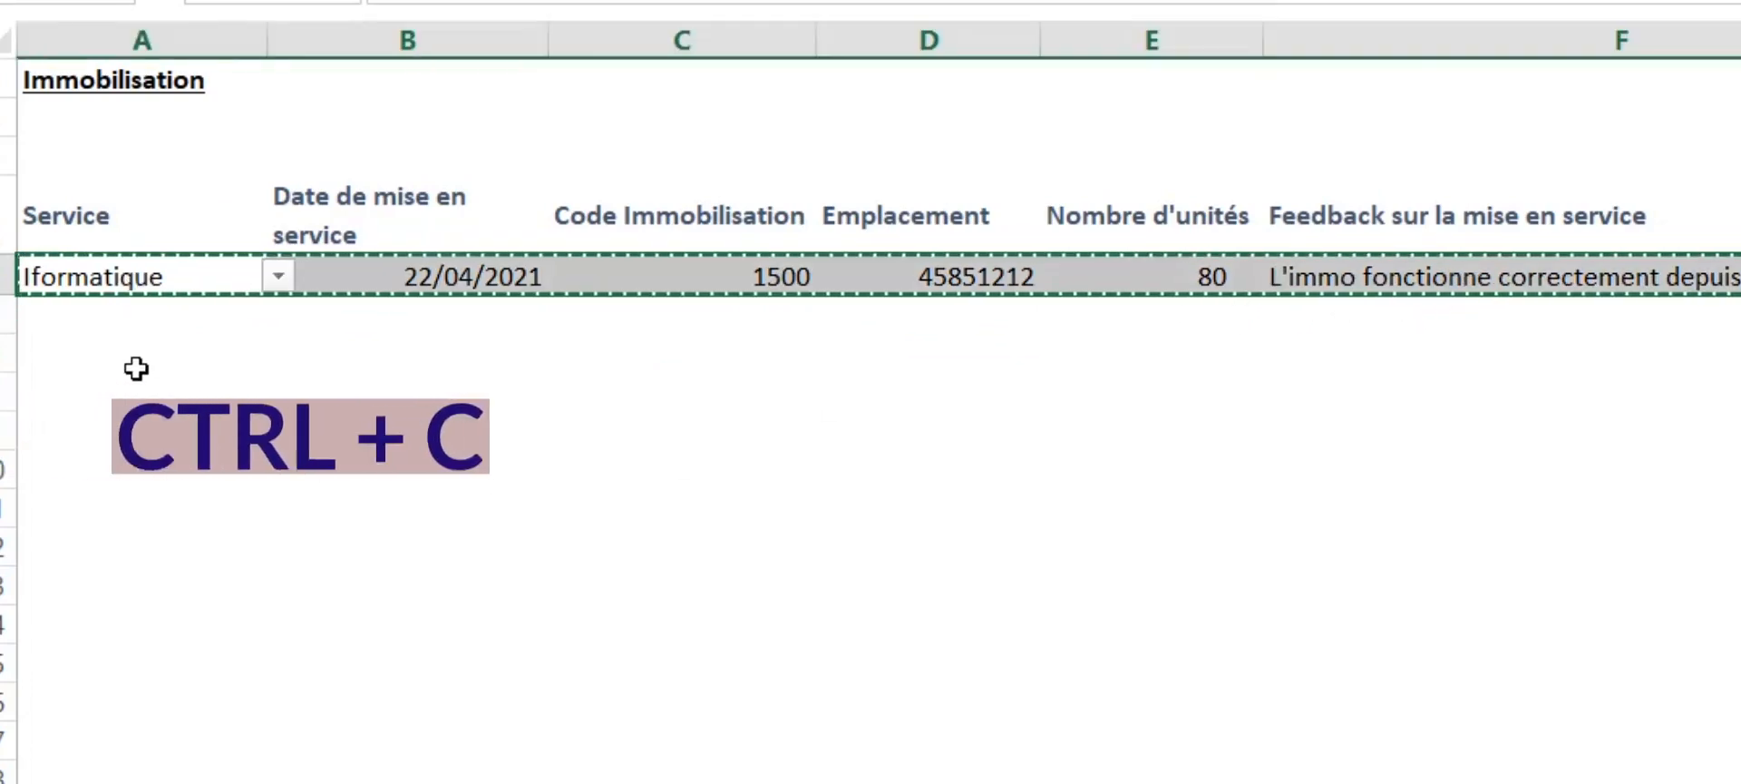
pyautogui.click(134, 316)
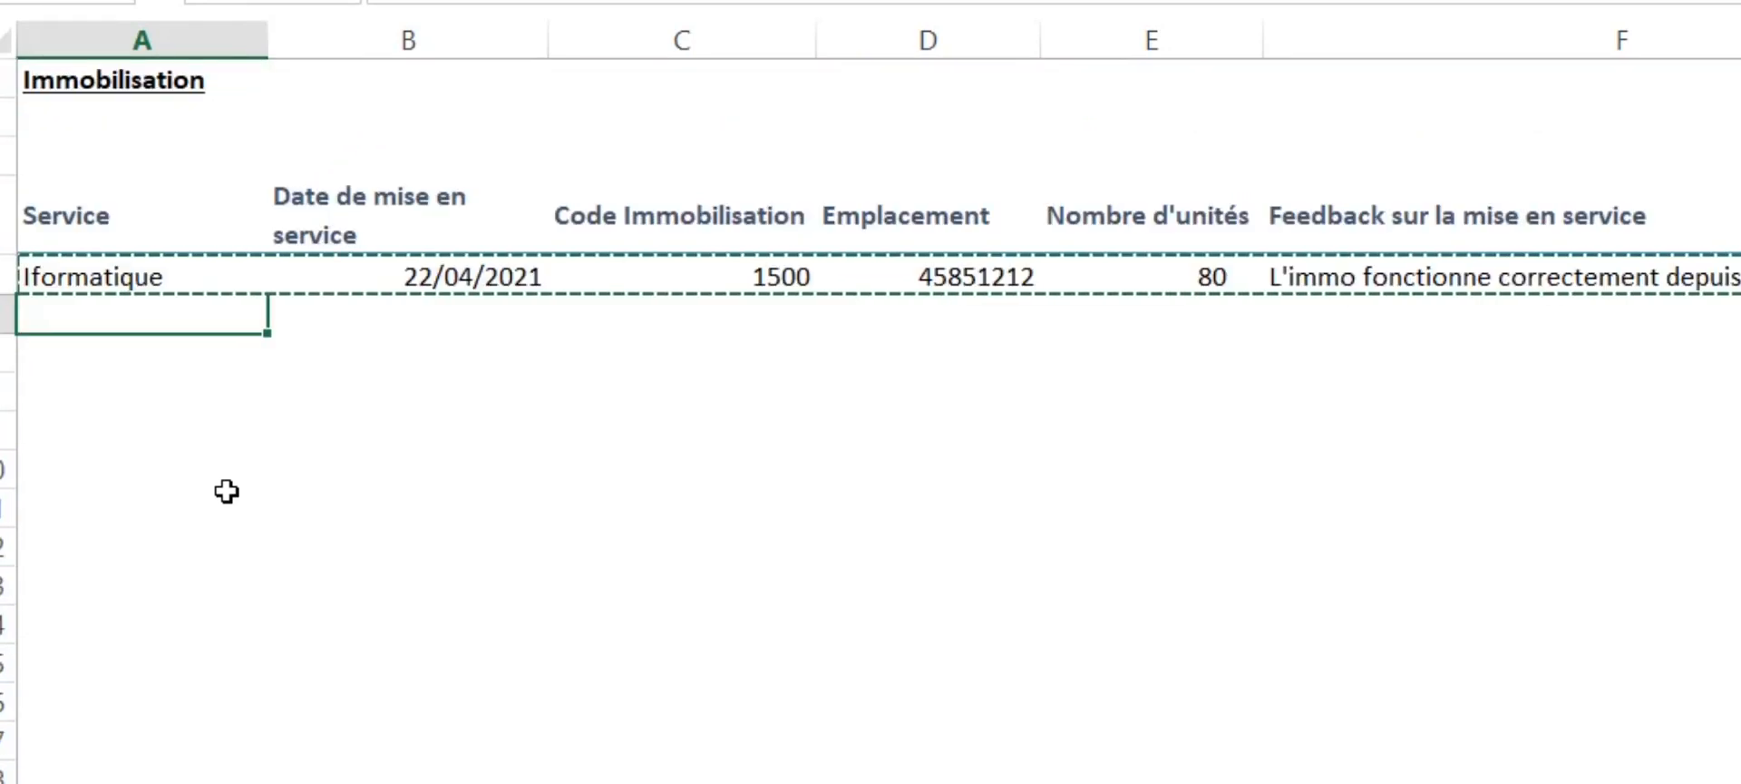
pyautogui.scroll(-3, 227, 489)
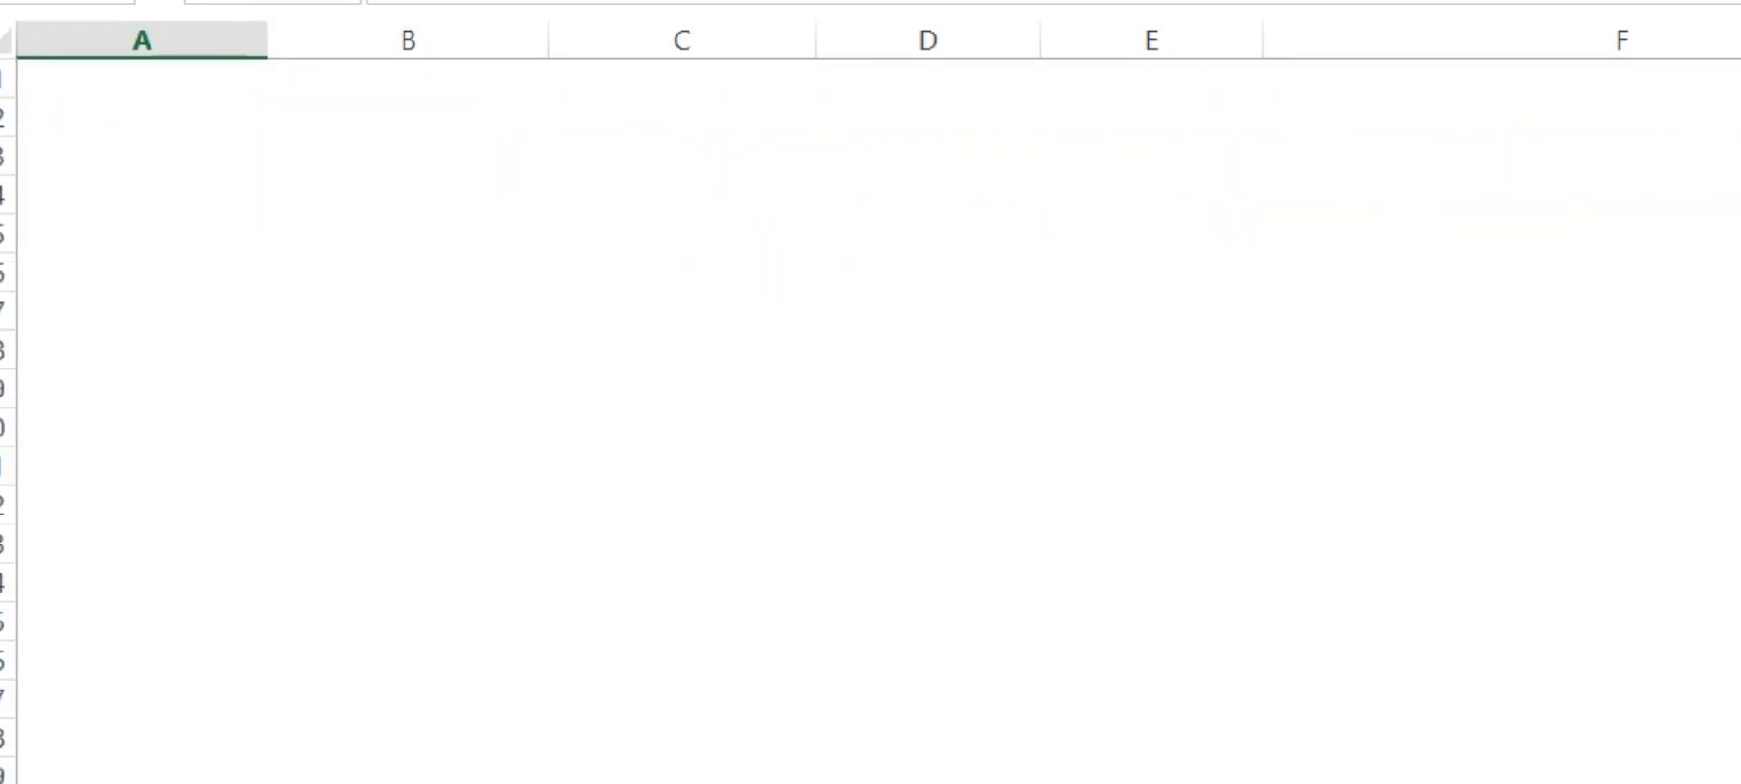
pyautogui.hotkey('ctrl', 'space')
pyautogui.rightClick(122, 469)
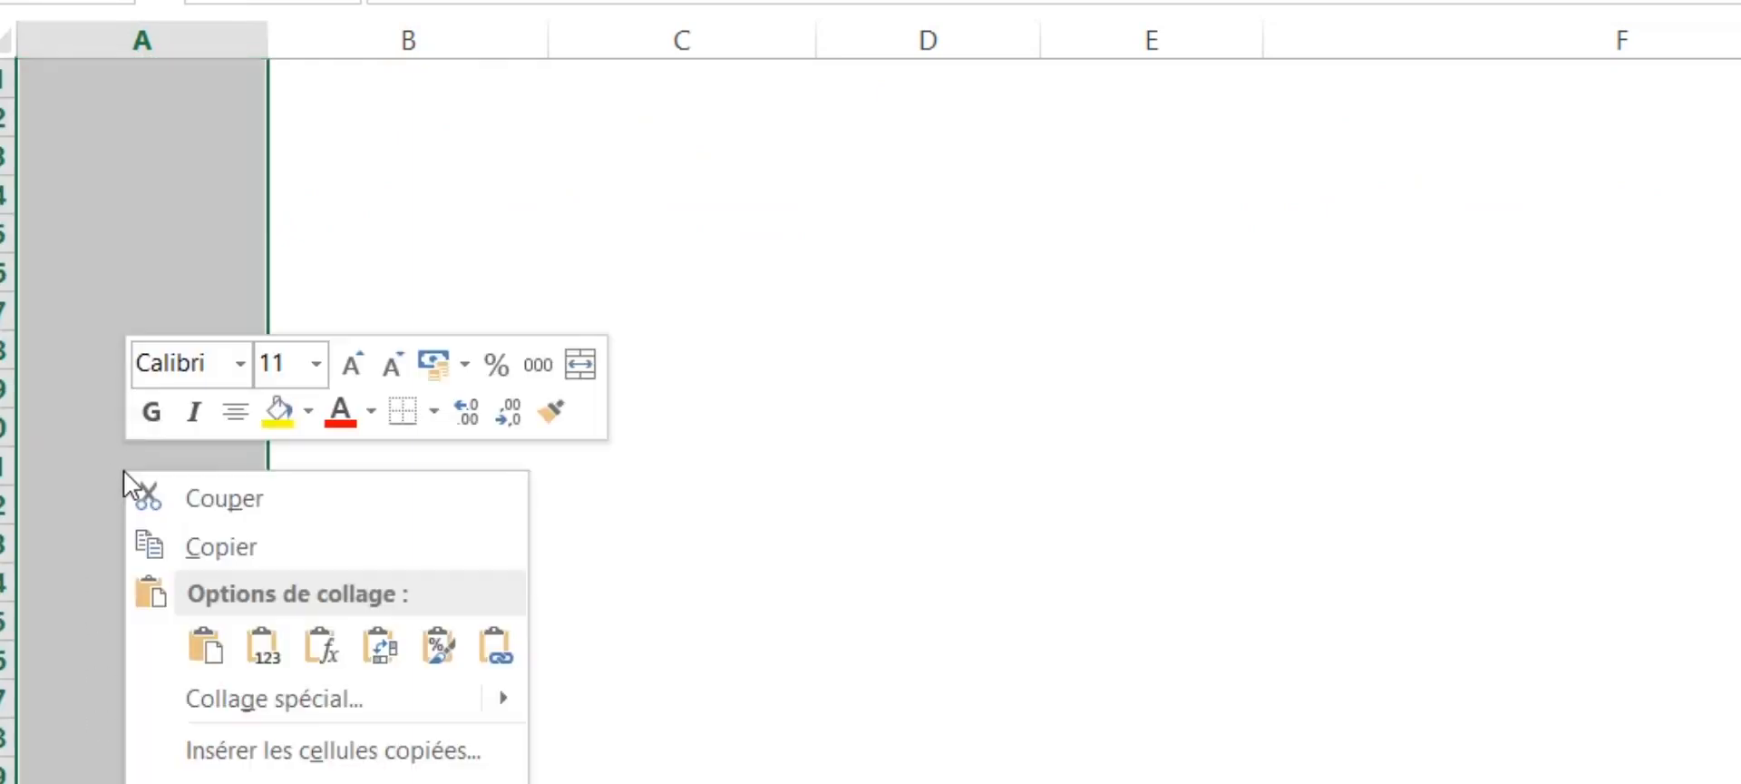
pyautogui.click(307, 702)
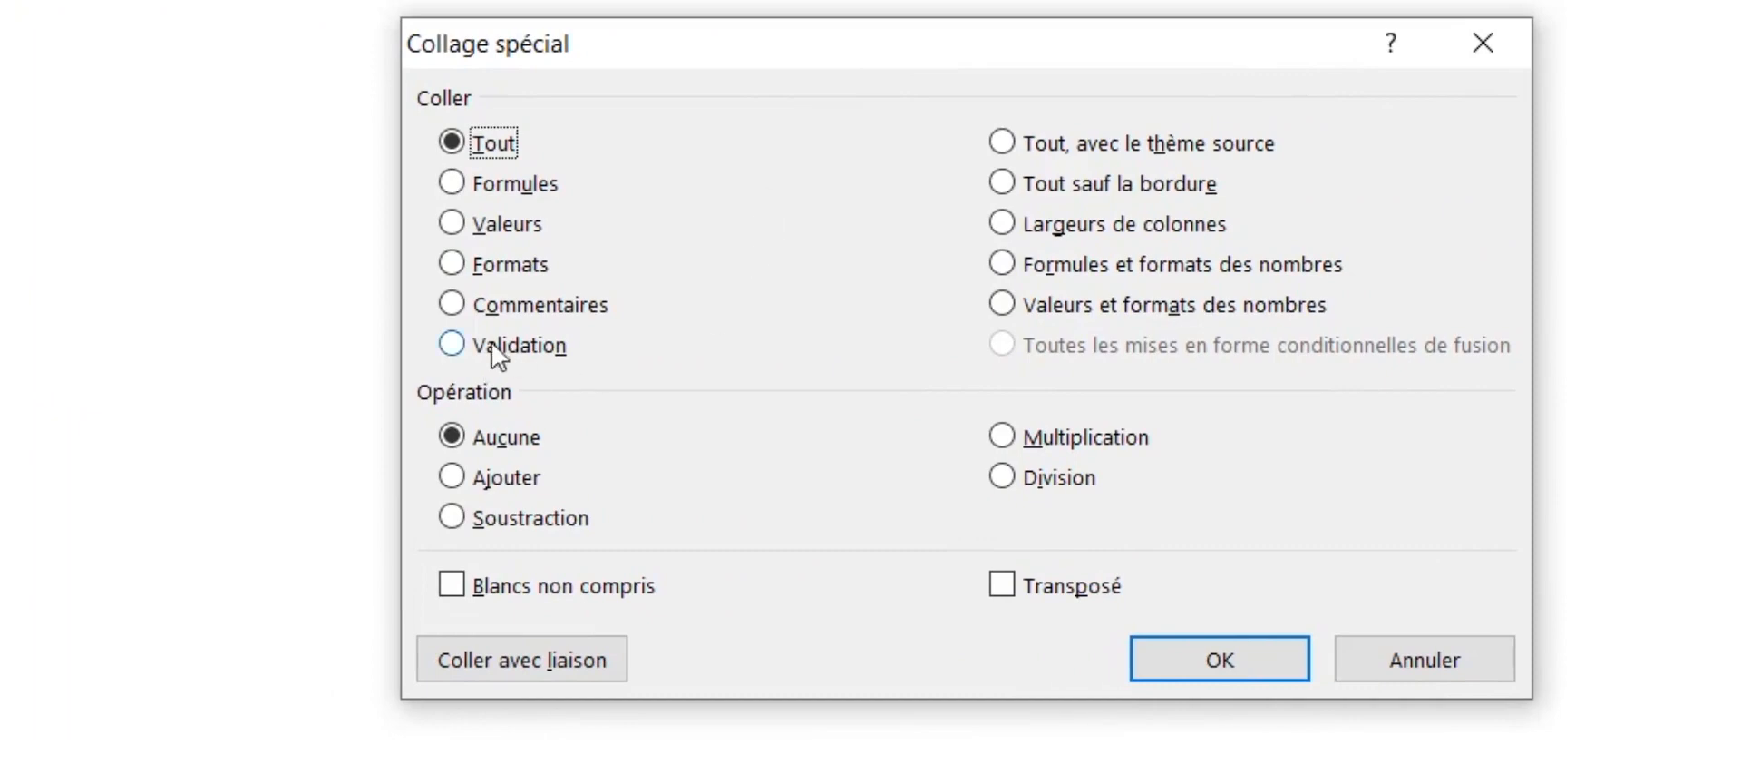
pyautogui.click(469, 349)
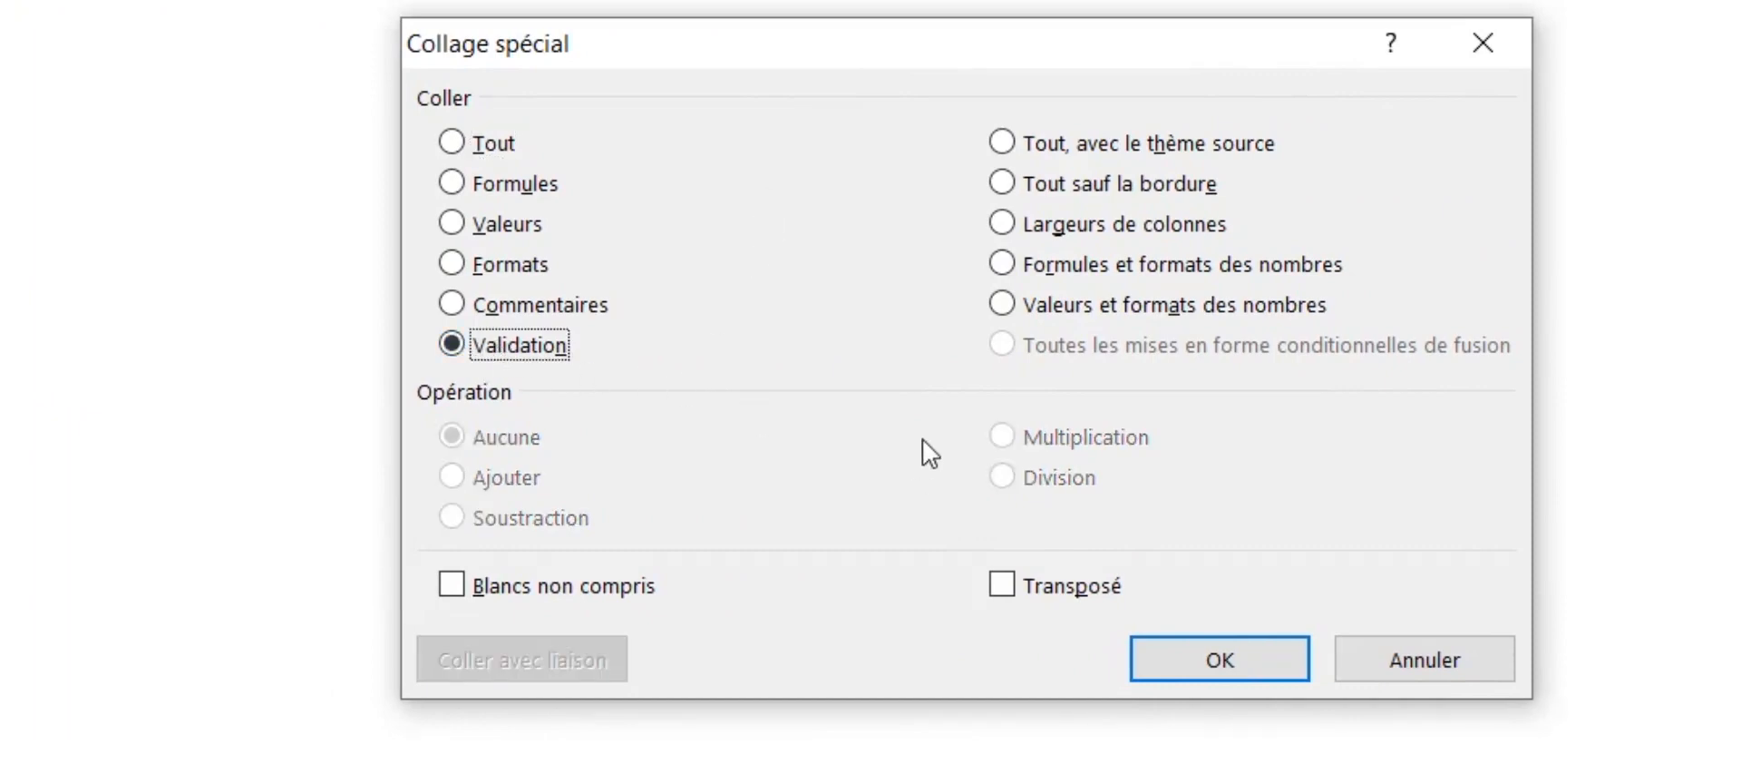
pyautogui.click(1228, 660)
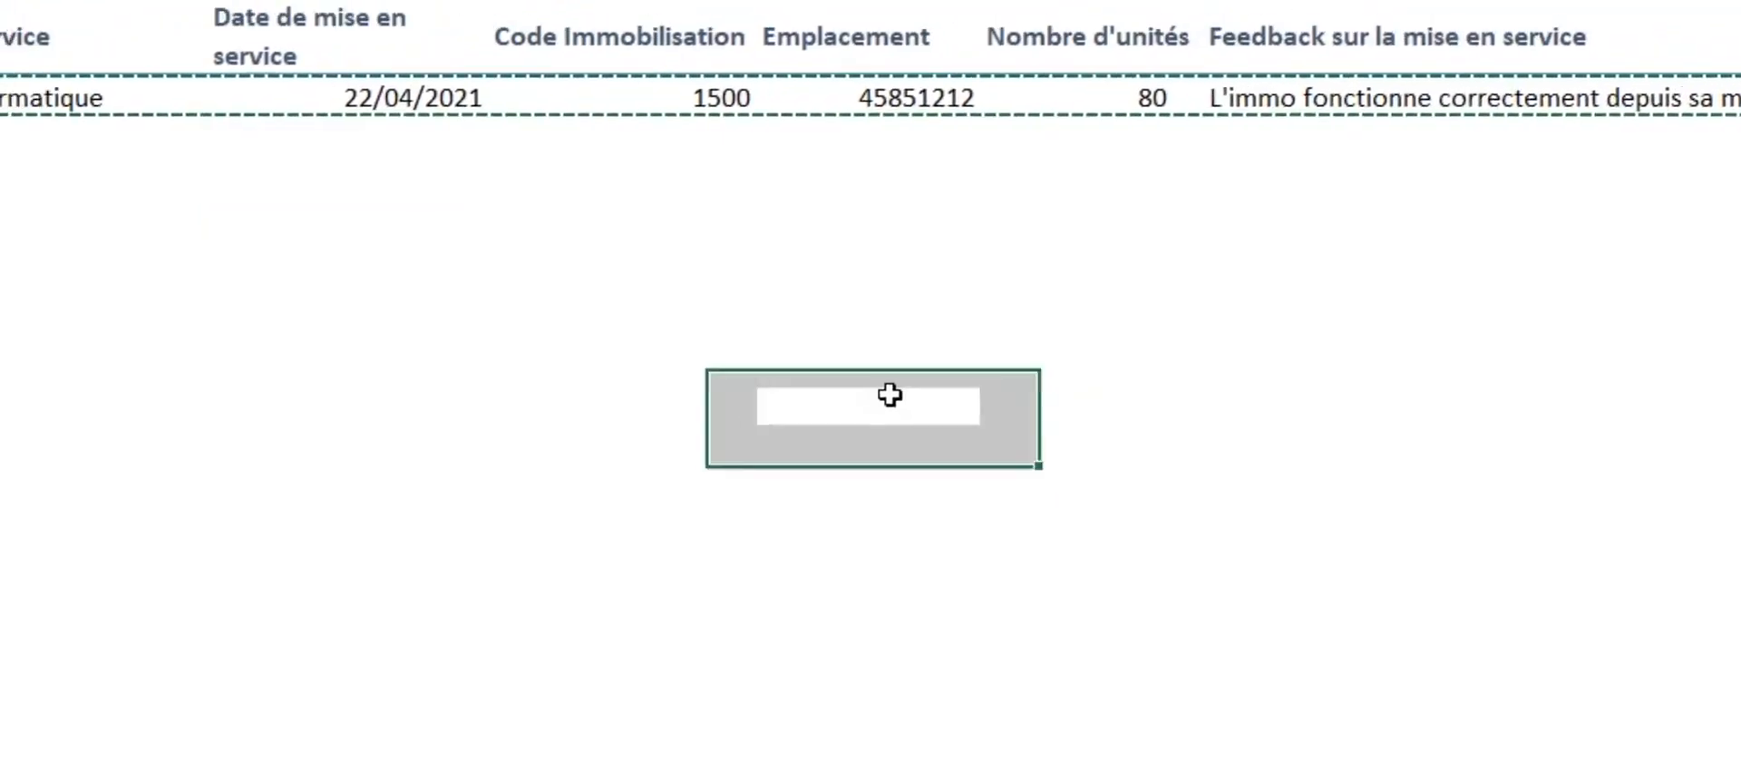
# - Test the extended Service list by choosing Conditionnement in cell A10, and select cell A8
pyautogui.click(209, 340)
pyautogui.click(286, 332)
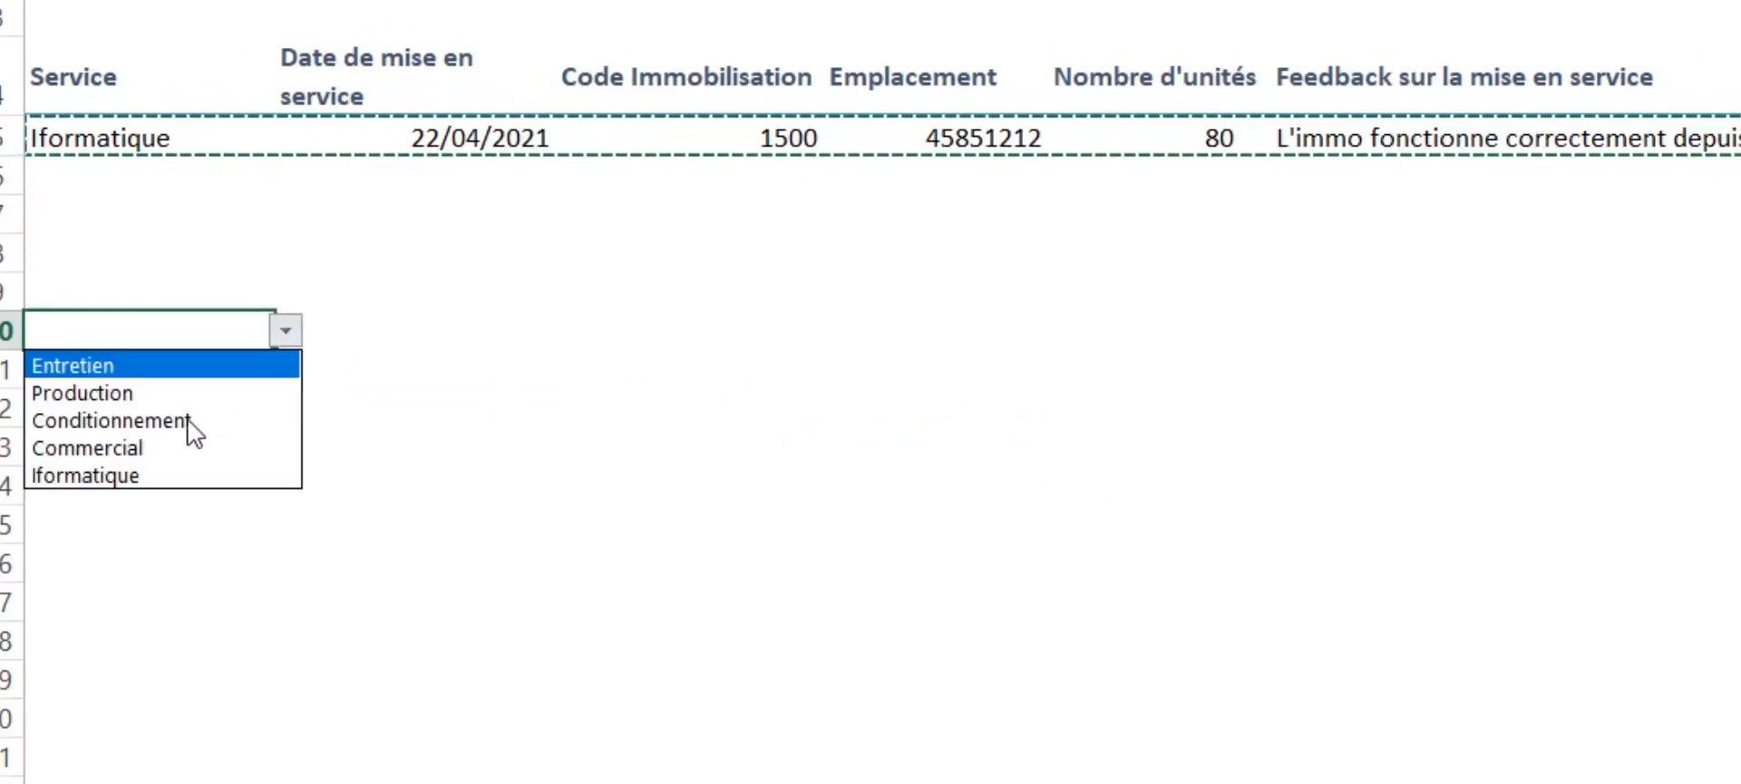
pyautogui.click(167, 422)
pyautogui.click(236, 265)
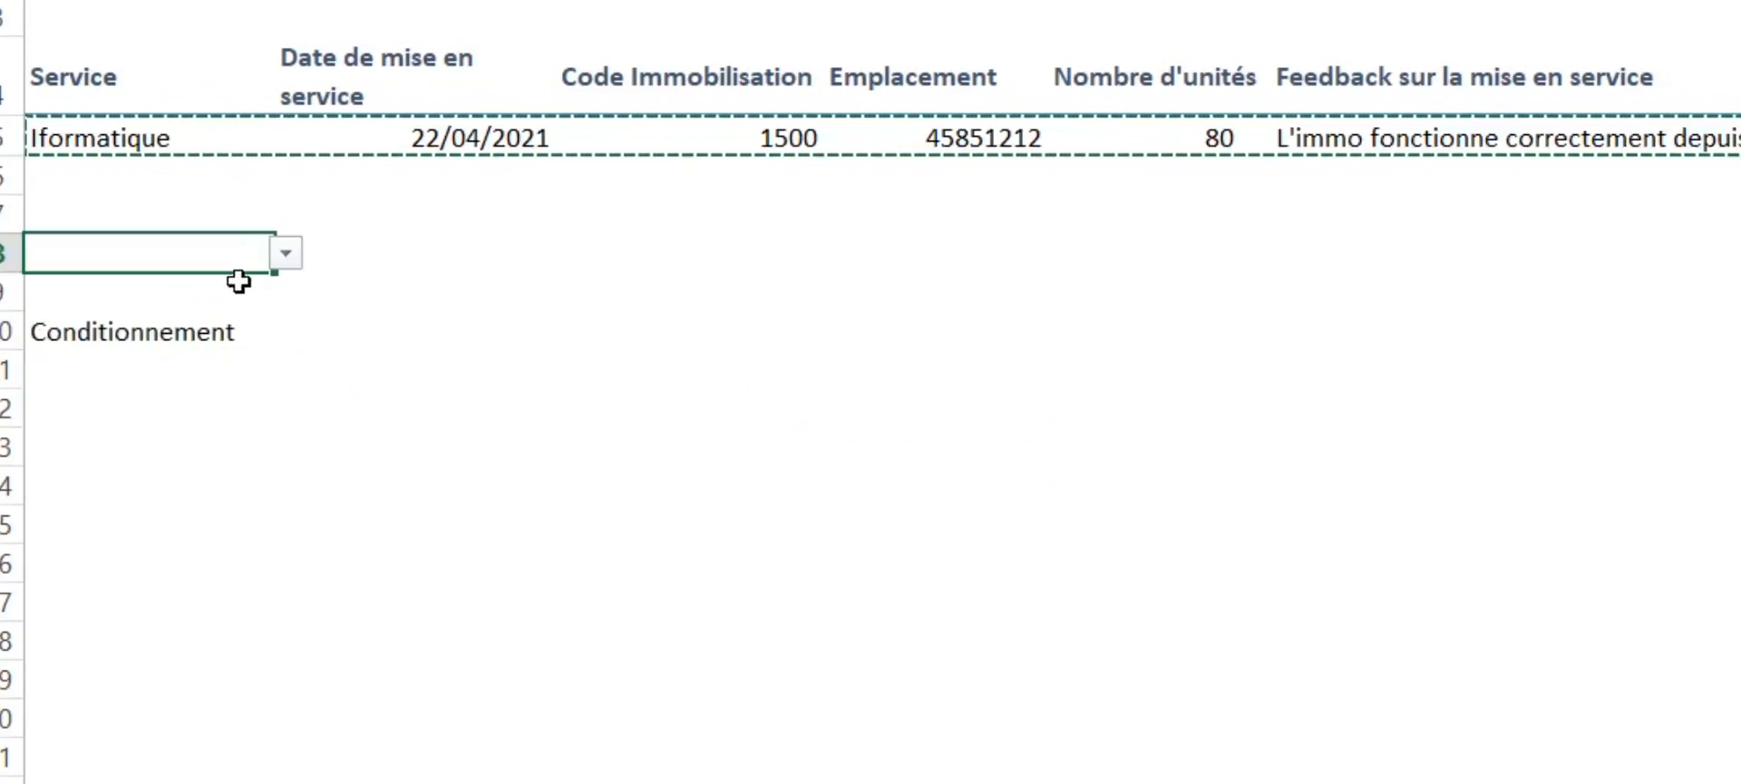